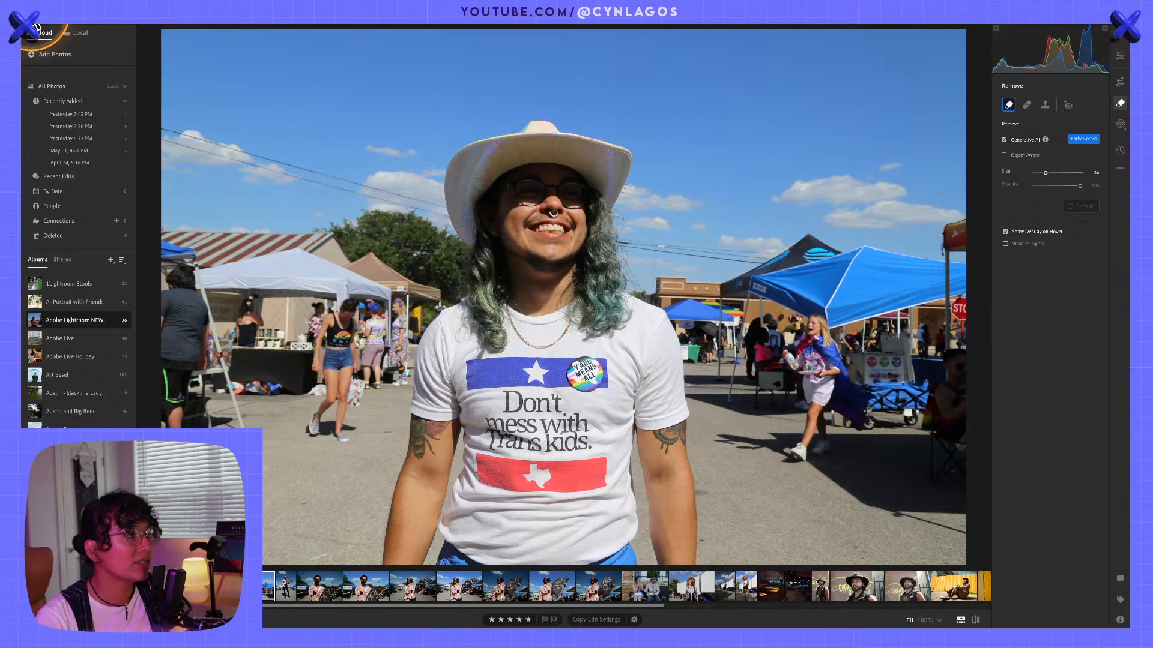
Step: Try to remove the bystander and ladder at the photo's left edge with the Remove brush, Generative AI off, and undo it
left_click(35, 20)
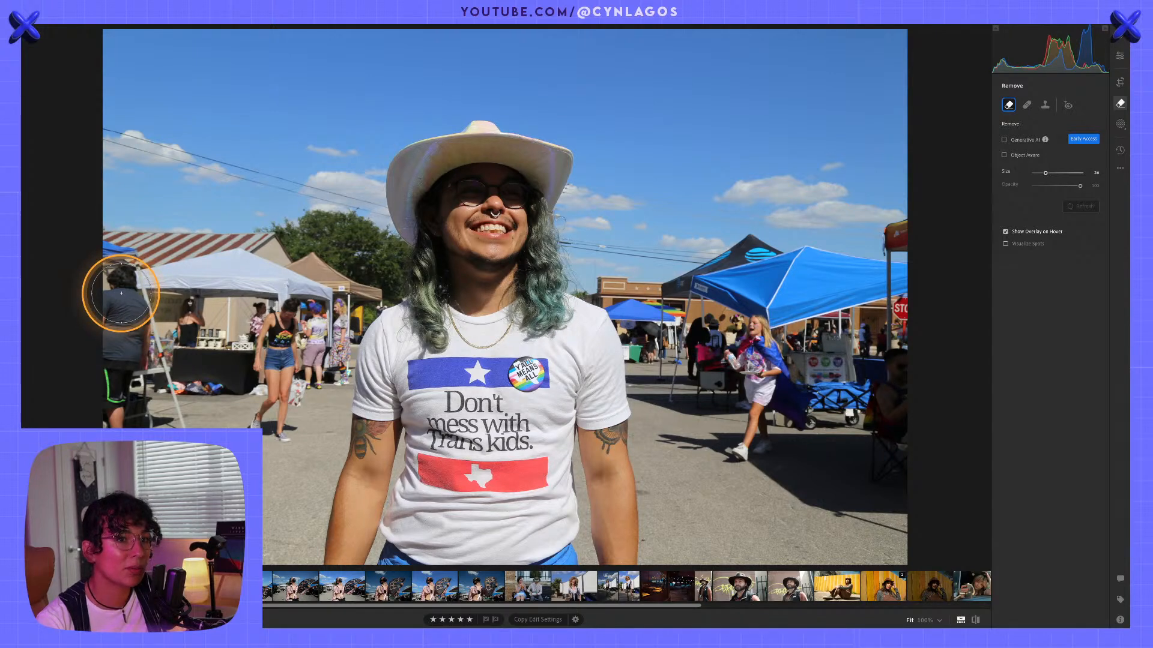
mouse_move(121, 293)
left_mouse_down()
mouse_move(125, 389)
mouse_move(107, 443)
mouse_move(170, 429)
mouse_move(106, 267)
left_mouse_up()
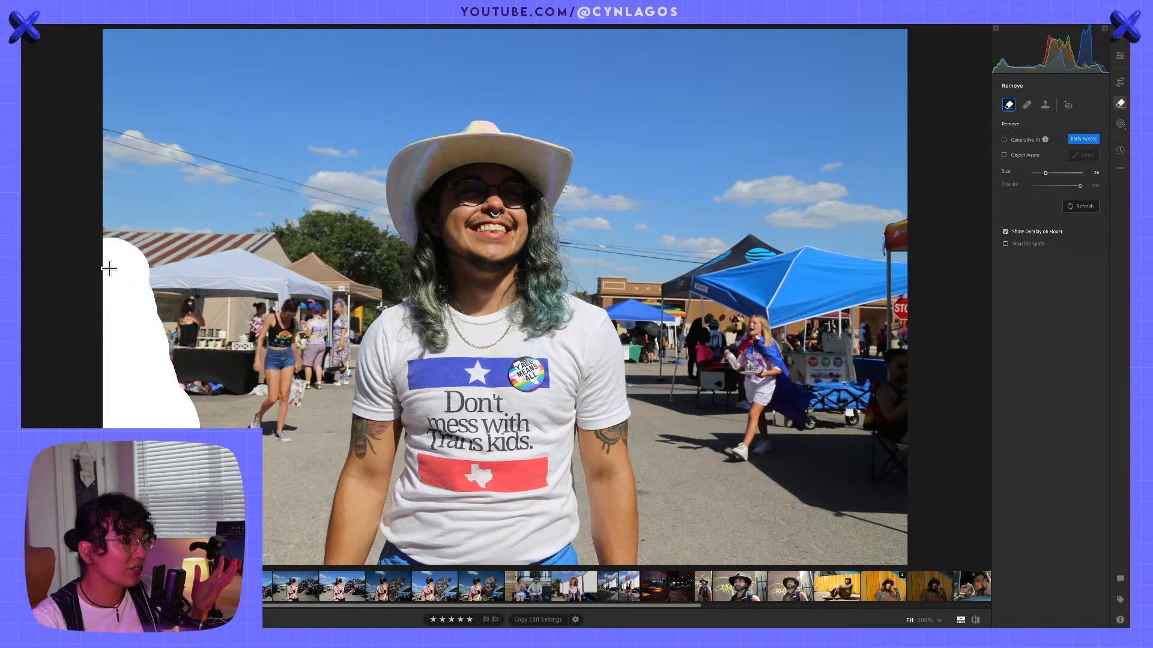
left_click_drag(112, 272, 161, 366)
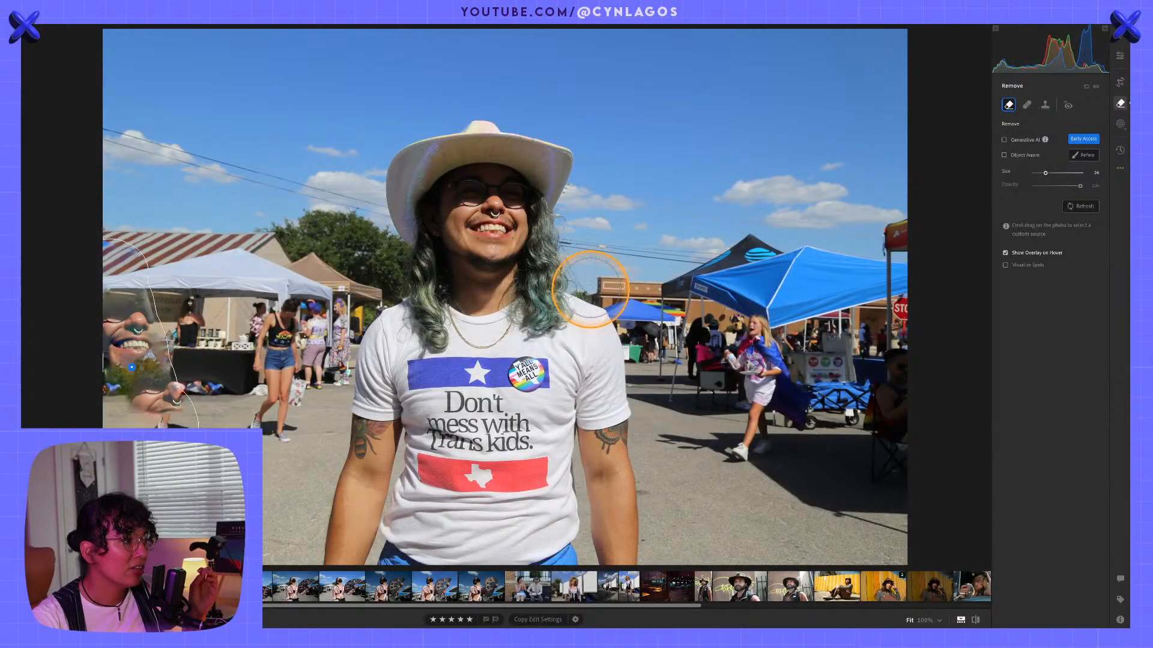
left_click_drag(143, 334, 167, 391)
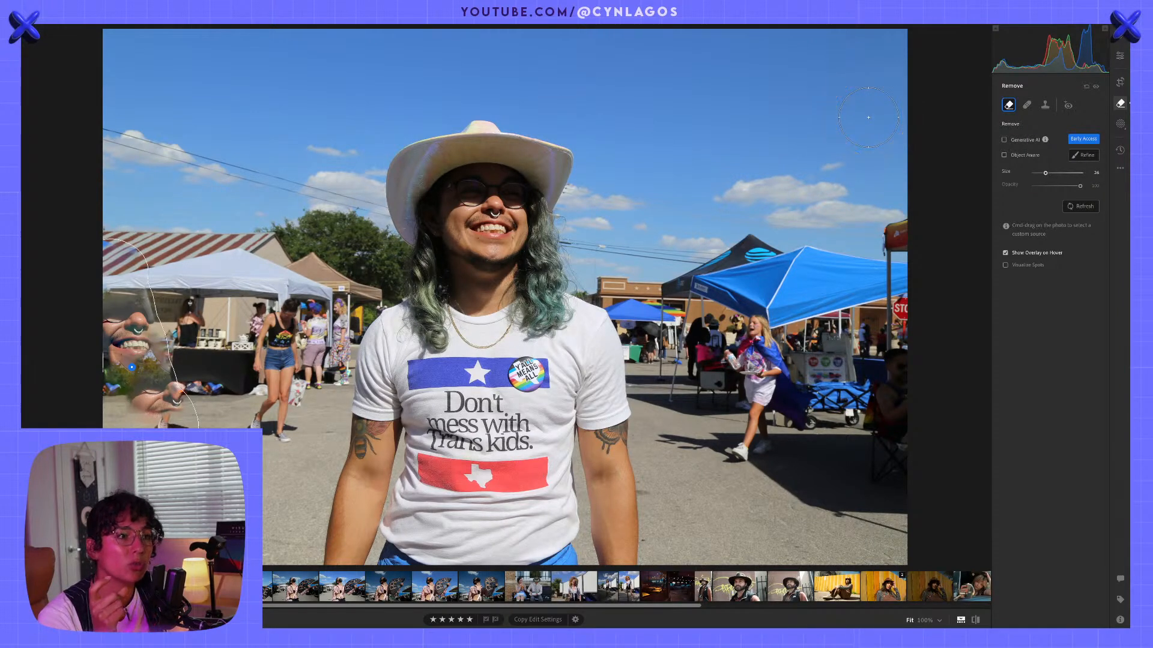
key("super+z")
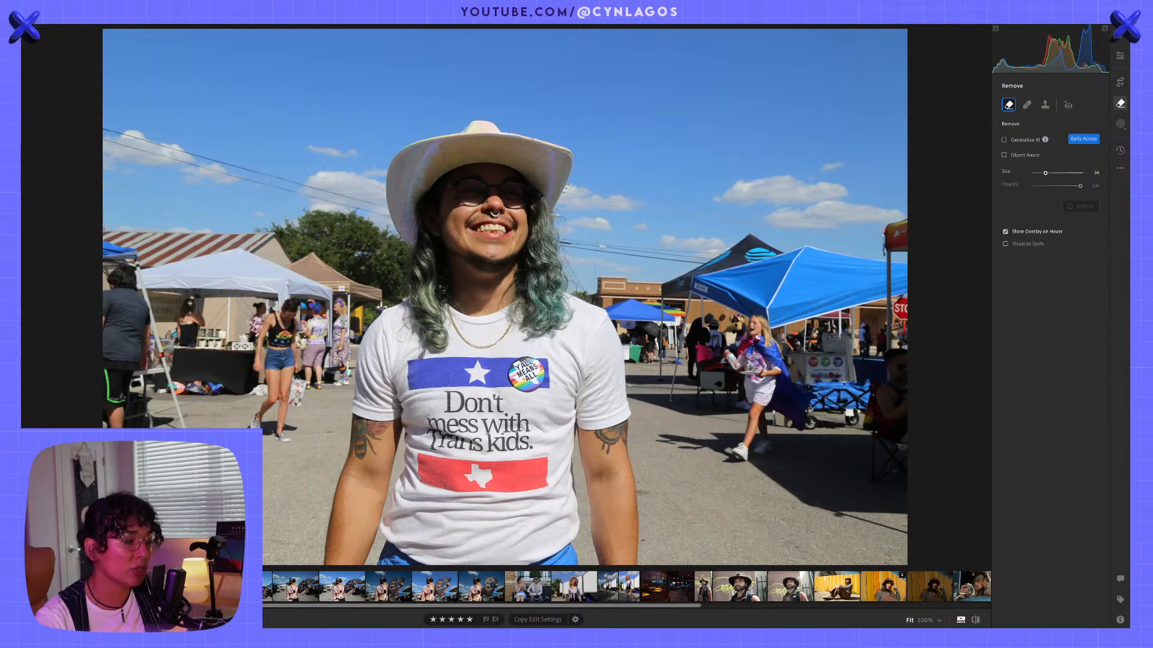
Step: Open the current photo for editing in Photoshop
right_click(136, 271)
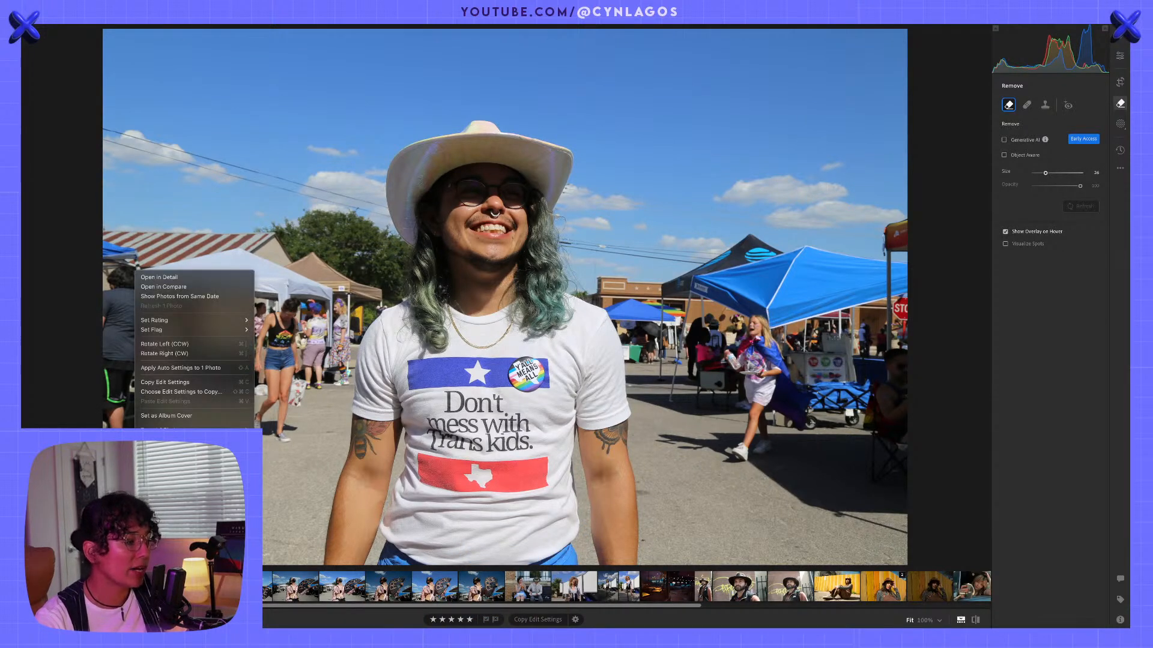
left_click(171, 440)
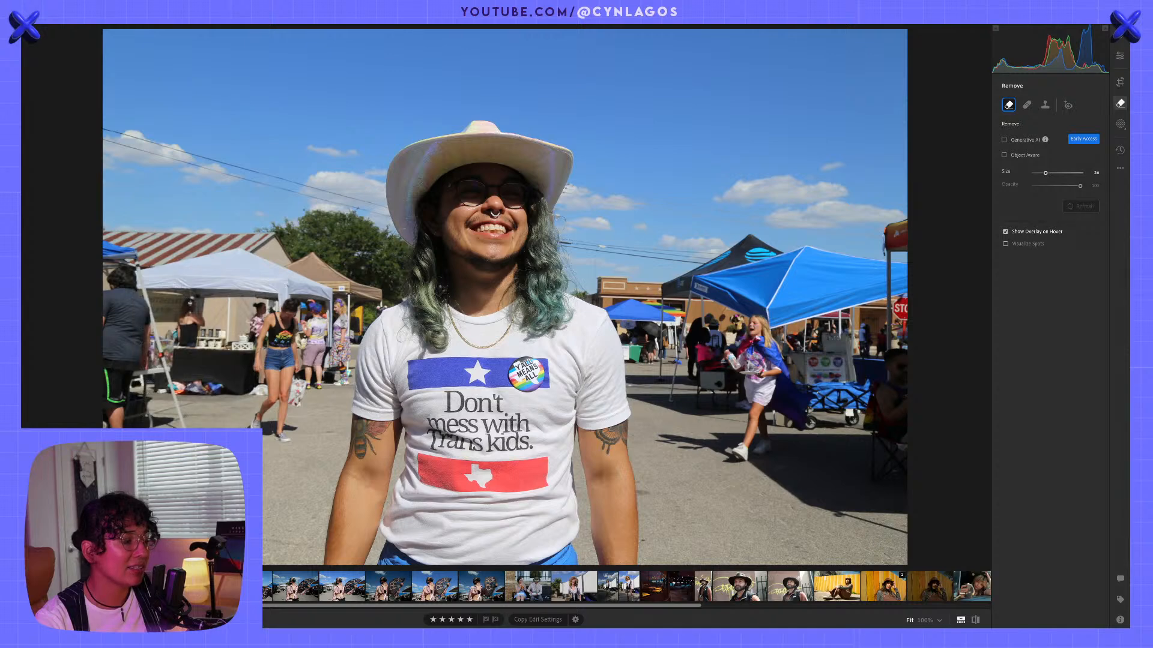
mouse_move(632, 628)
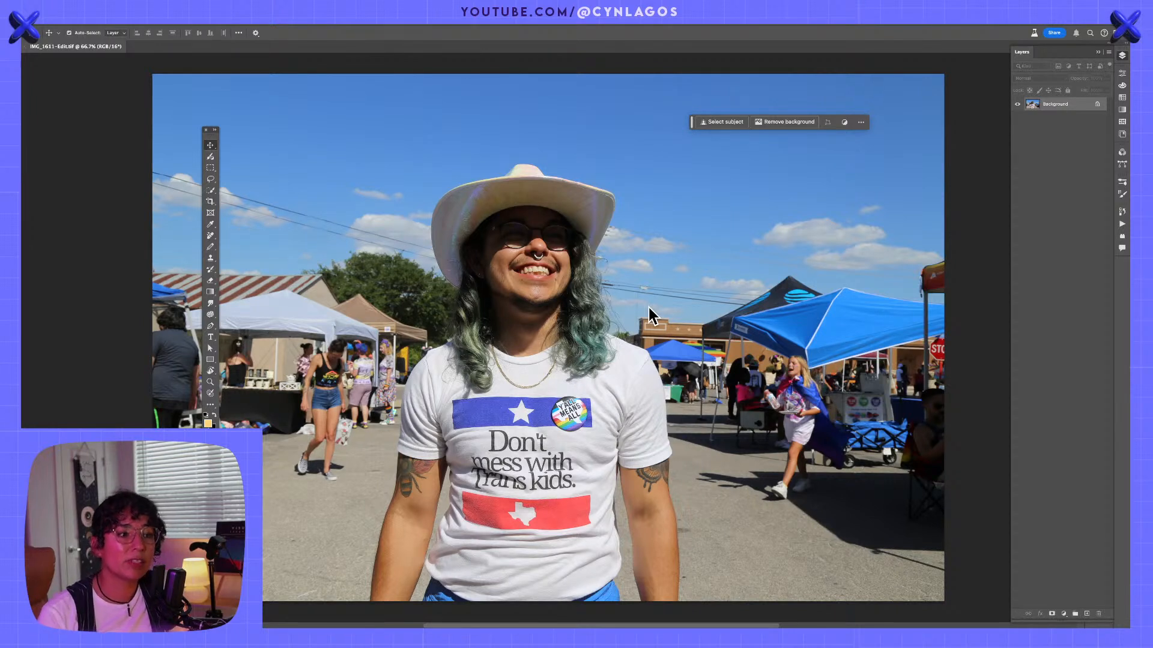
Step: Lasso the bystander and ladder at the photo's left edge and replace them using Generative Fill with an empty prompt
left_click(373, 239)
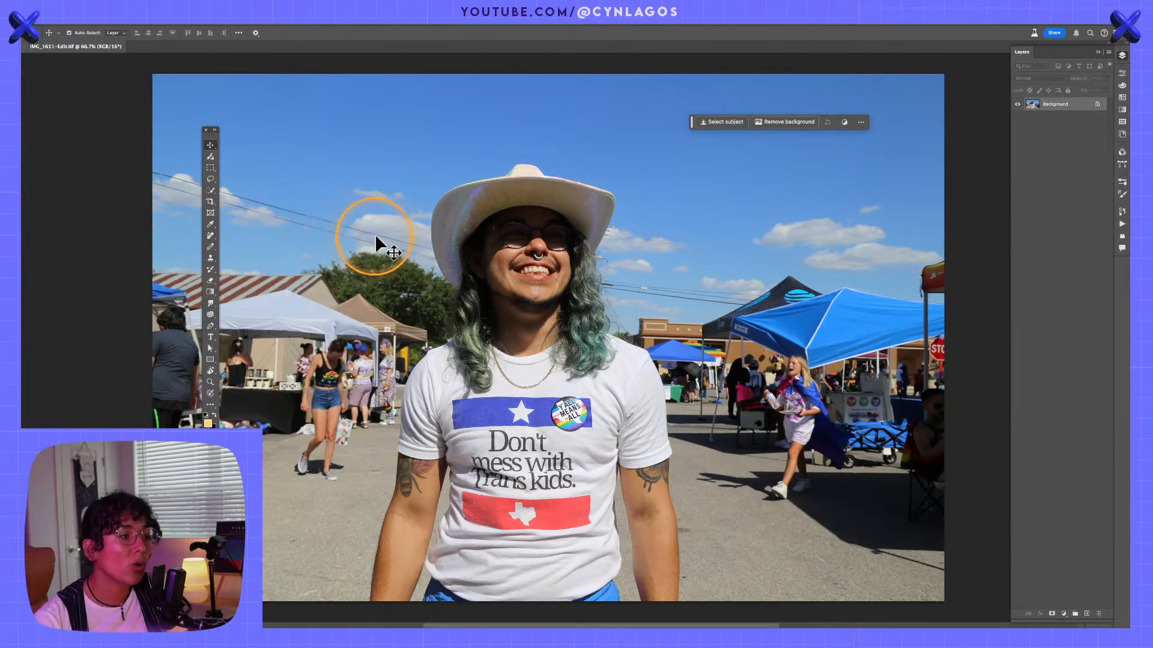
left_click_drag(542, 273, 638, 264)
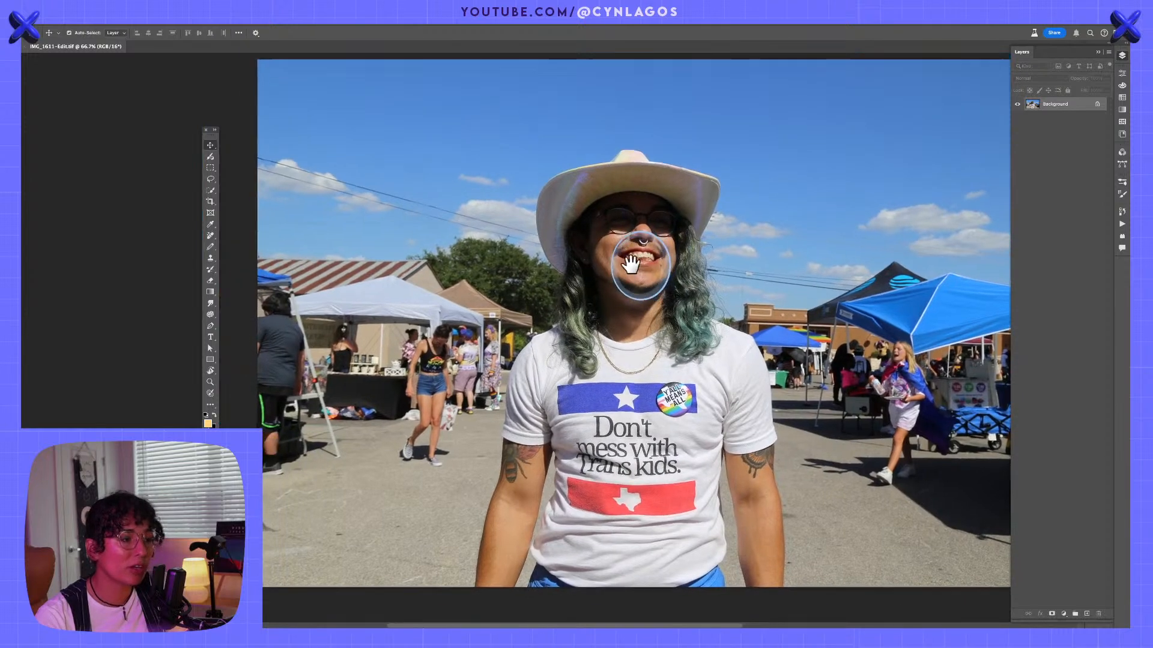
left_click(211, 180)
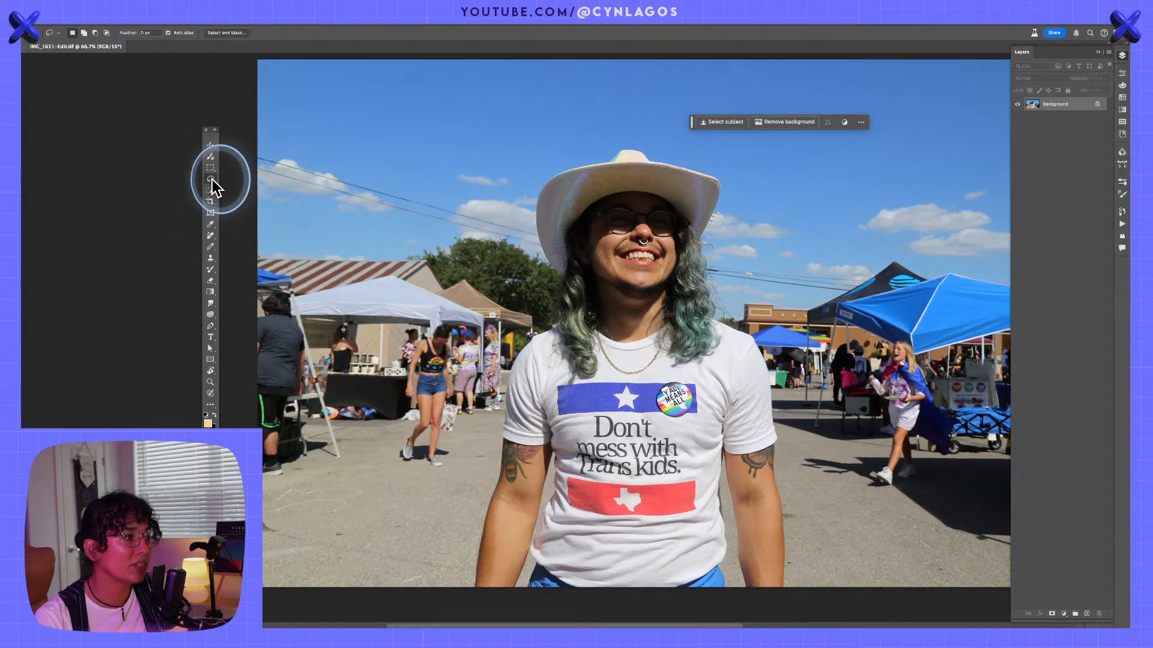
mouse_move(330, 283)
left_mouse_down()
mouse_move(265, 276)
mouse_move(237, 396)
mouse_move(274, 462)
mouse_move(308, 485)
mouse_move(327, 481)
mouse_move(347, 414)
mouse_move(324, 297)
mouse_move(264, 335)
mouse_move(273, 493)
left_mouse_up()
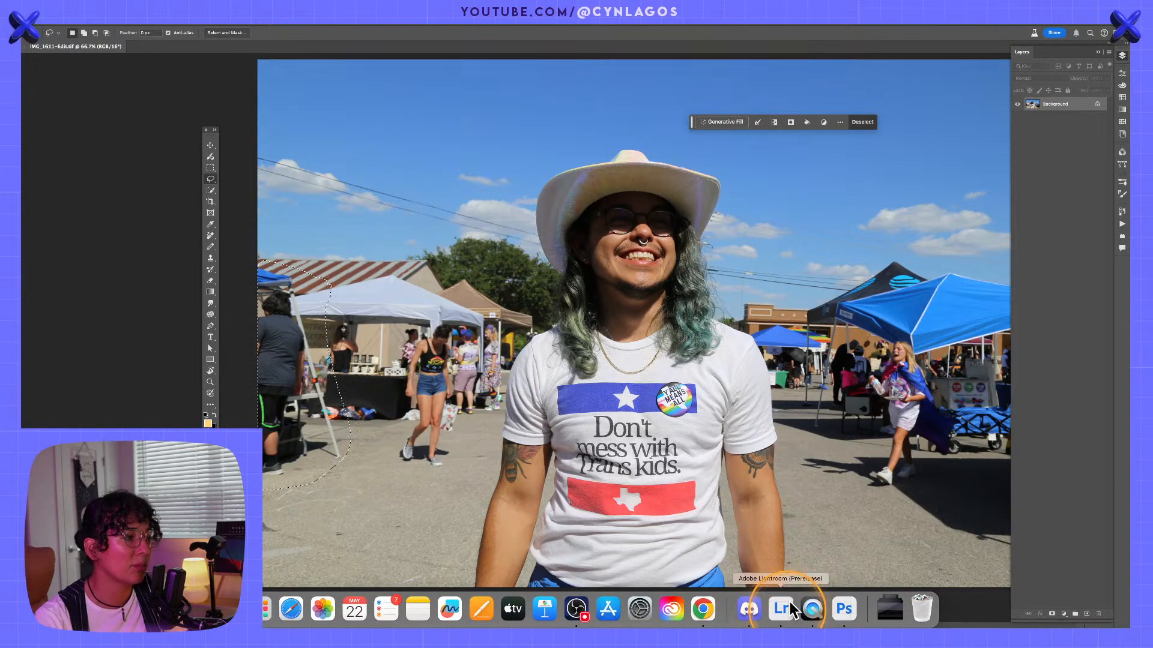
left_click(725, 123)
left_click(896, 121)
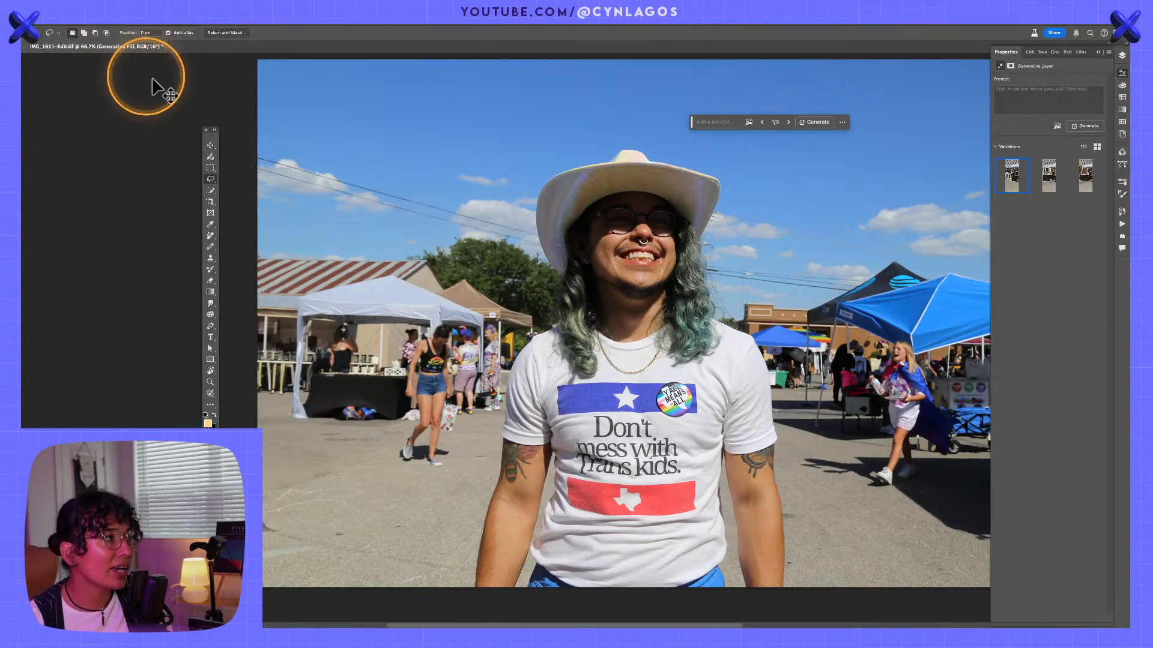
Step: Merge the Generative Fill layer into the Background layer, dismissing the attempt to close the document unmerged
key("super+w")
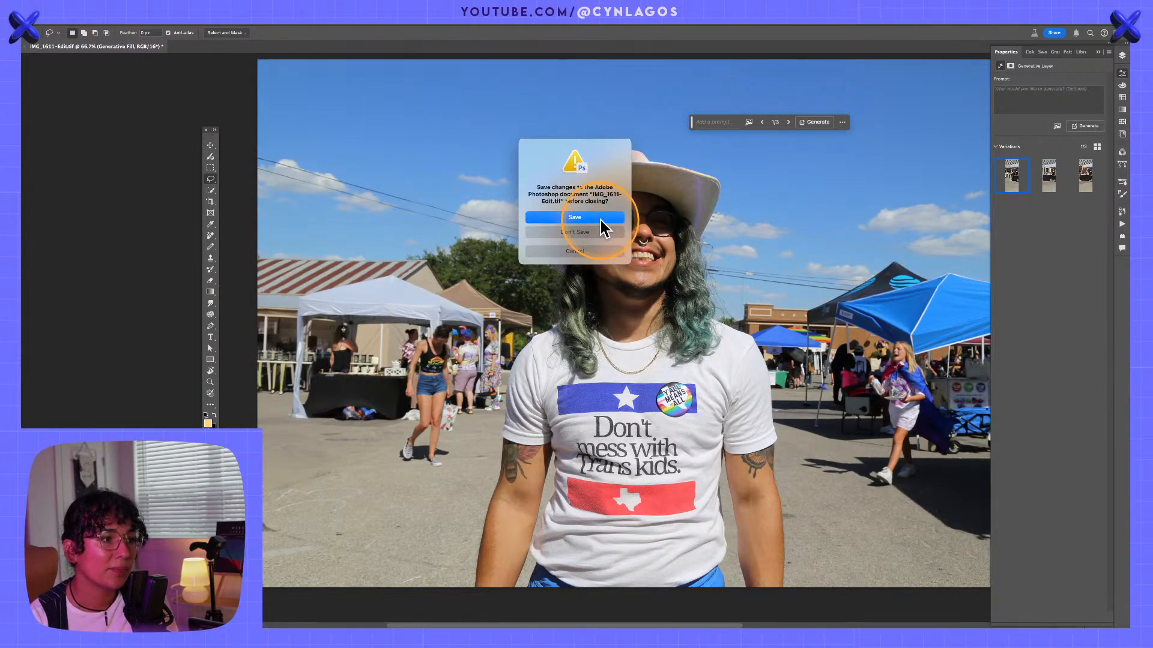
left_click(604, 250)
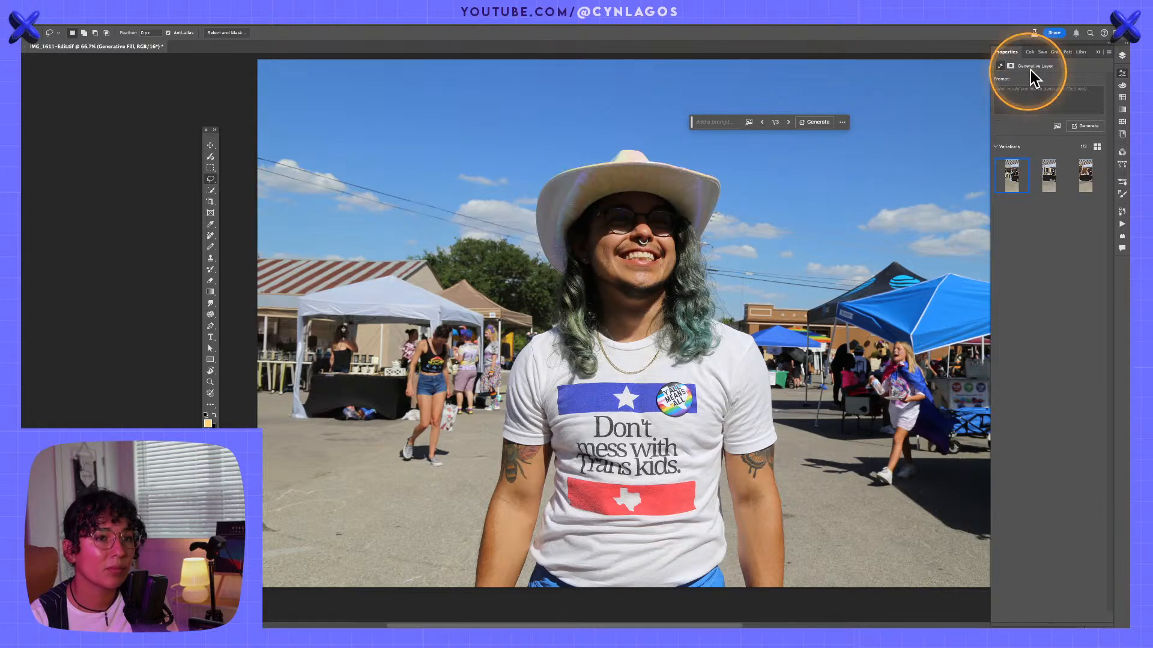
left_click(1121, 55)
left_click(1075, 137)
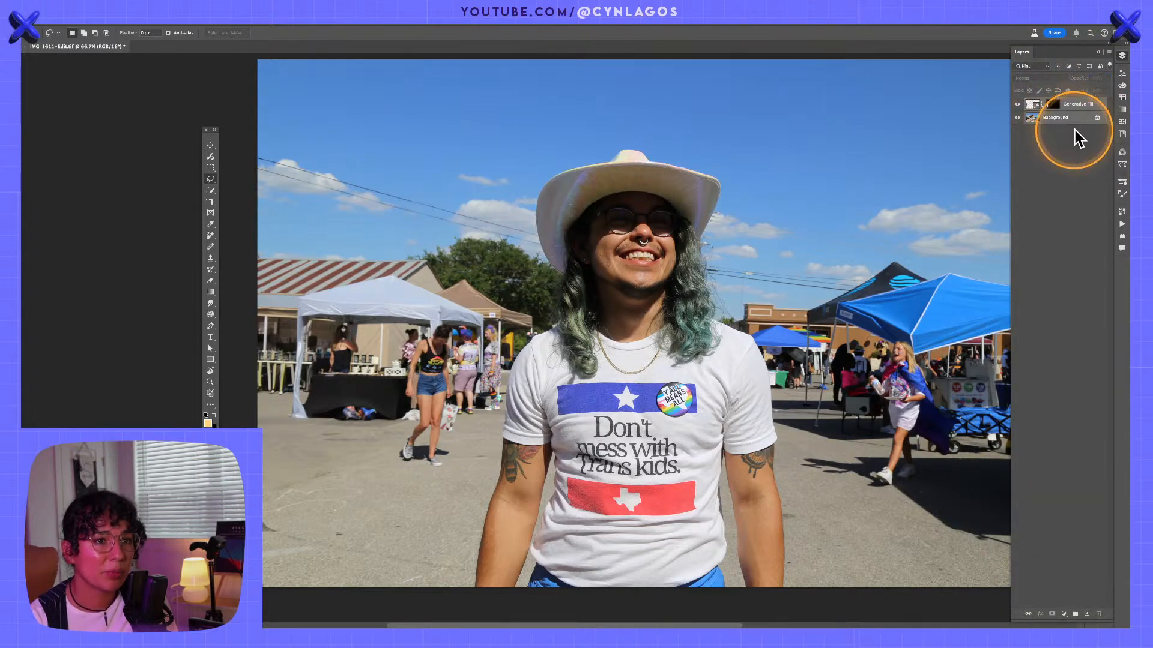
key("super+e")
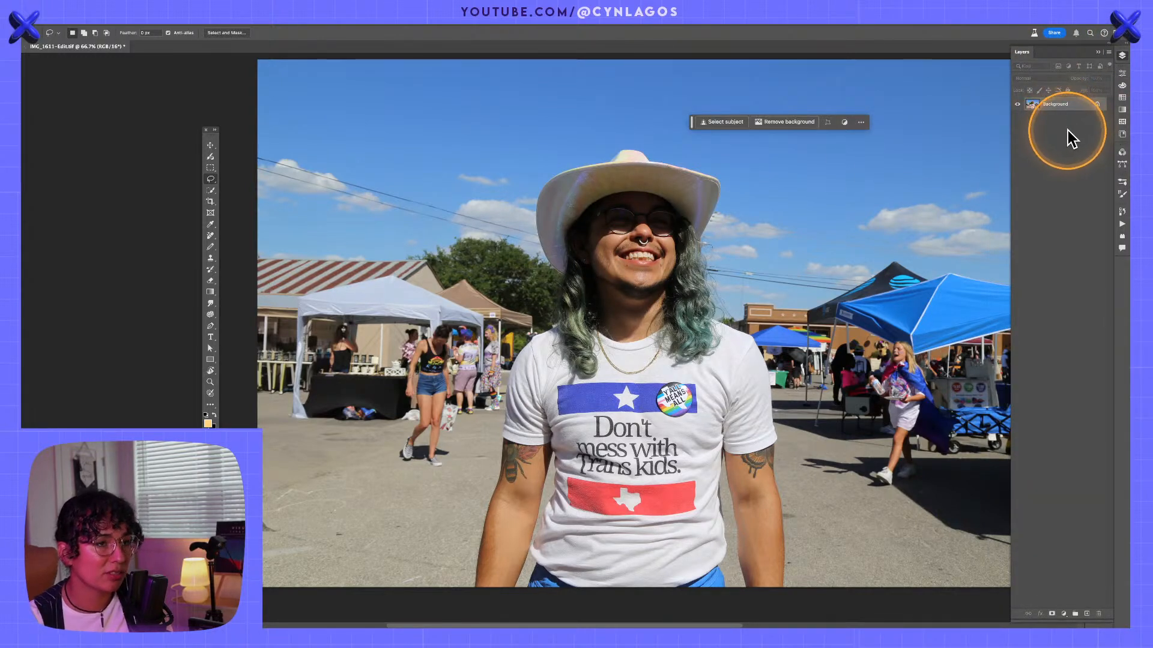
Step: Save and close the edited document, and switch back to Lightroom
key("super+s")
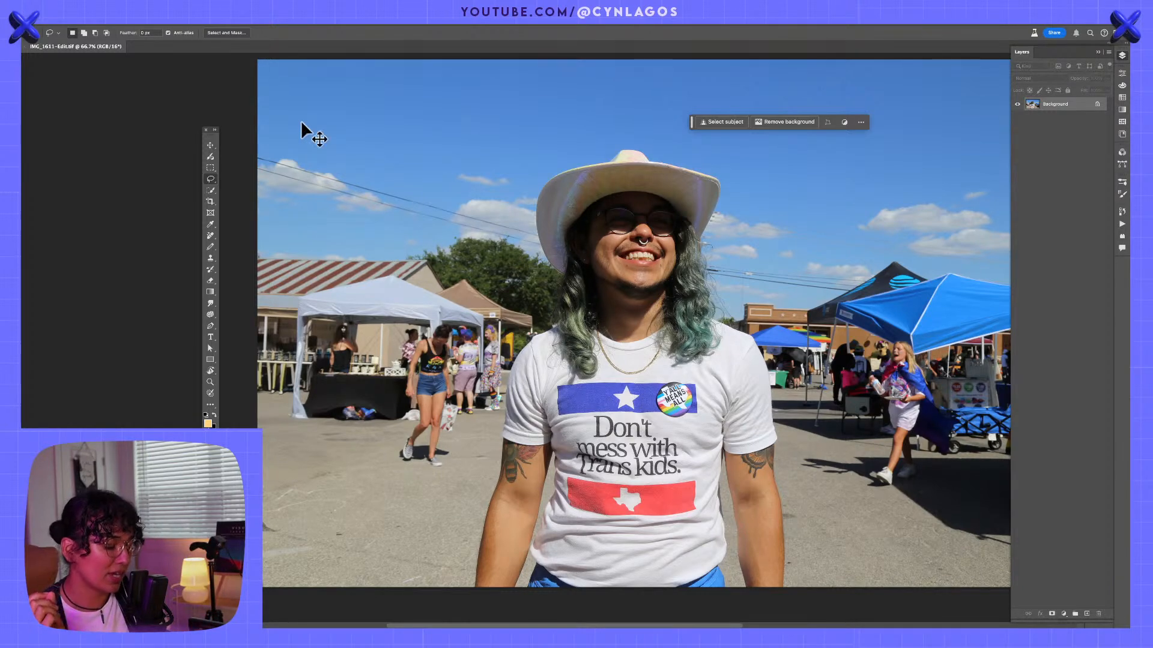
key("super+w")
key("super+Tab")
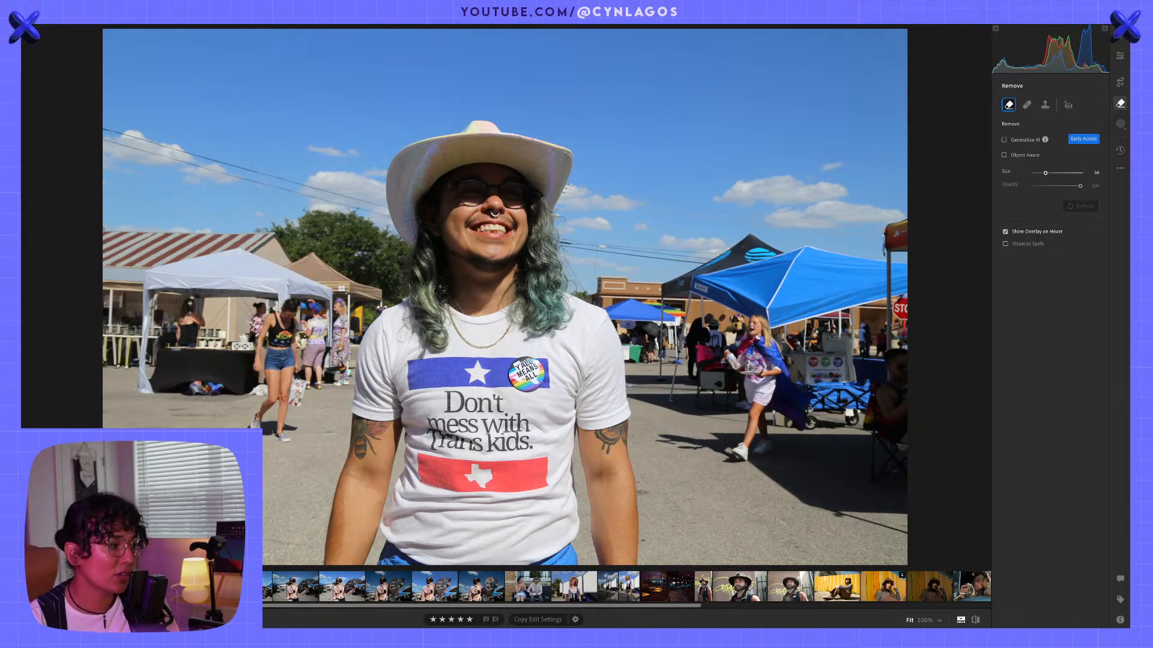
Step: Turn on Generative AI for Remove and brush over the tents, people and shadows to the right of the subject
left_click(1004, 139)
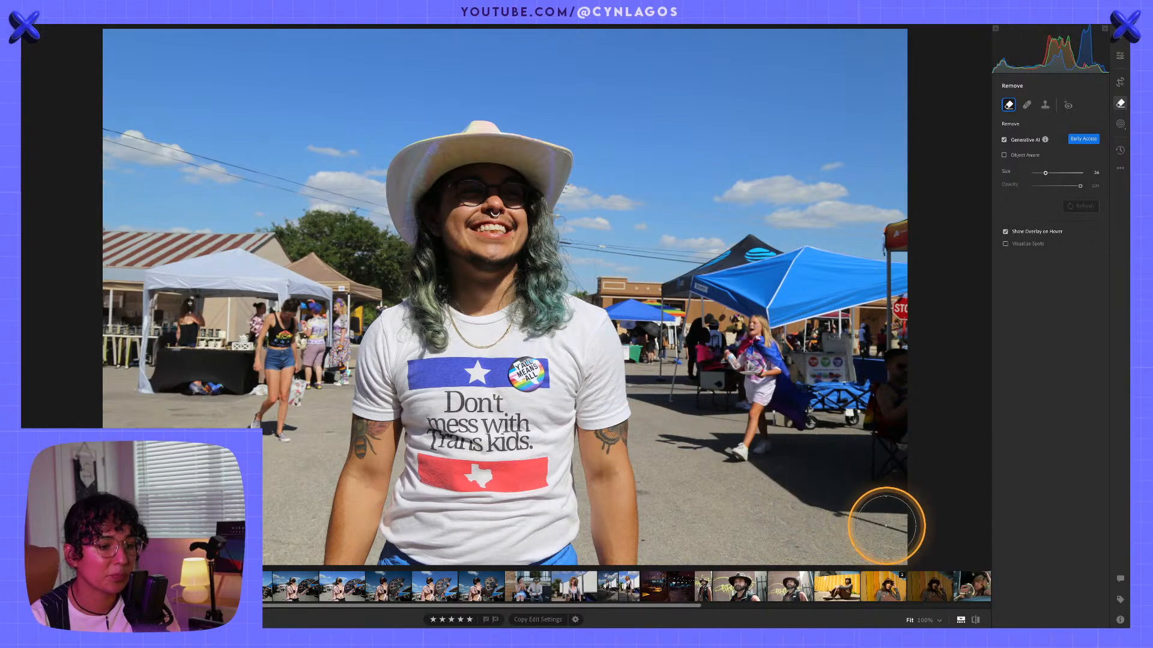
mouse_move(901, 528)
left_mouse_down()
mouse_move(759, 483)
mouse_move(750, 328)
mouse_move(711, 296)
mouse_move(699, 303)
mouse_move(683, 389)
mouse_move(703, 404)
mouse_move(715, 387)
mouse_move(652, 399)
mouse_move(657, 351)
mouse_move(698, 319)
mouse_move(676, 310)
mouse_move(758, 296)
mouse_move(809, 262)
mouse_move(745, 288)
mouse_move(815, 268)
mouse_move(900, 268)
mouse_move(898, 238)
mouse_move(901, 257)
mouse_move(879, 284)
mouse_move(800, 306)
mouse_move(791, 332)
mouse_move(890, 301)
mouse_move(785, 344)
mouse_move(845, 364)
mouse_move(892, 337)
mouse_move(881, 357)
mouse_move(782, 388)
mouse_move(791, 449)
mouse_move(851, 396)
mouse_move(786, 423)
mouse_move(850, 380)
mouse_move(889, 391)
mouse_move(879, 469)
mouse_move(856, 475)
mouse_move(901, 486)
mouse_move(903, 503)
mouse_move(676, 434)
mouse_move(684, 288)
mouse_move(741, 258)
mouse_move(772, 264)
mouse_move(744, 332)
mouse_move(682, 376)
mouse_move(643, 376)
mouse_move(621, 318)
left_mouse_up()
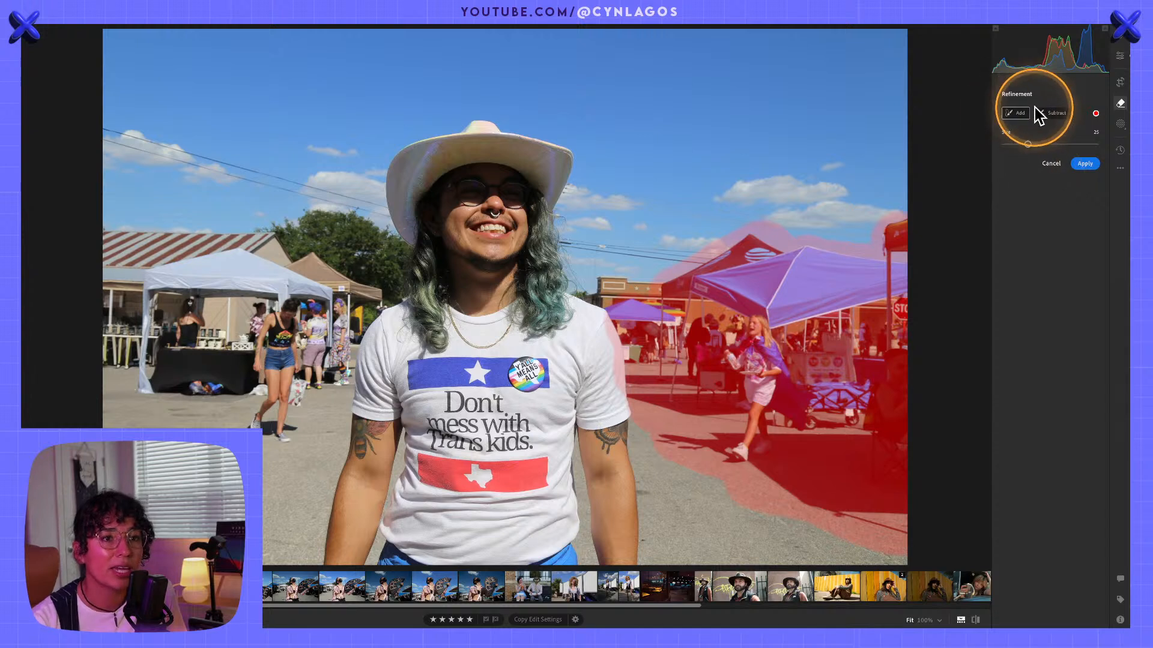
Step: Subtract the overlap on the subject's shoulder and sleeve from the removal mask with a size 9 brush, and apply the removal
left_click(1047, 117)
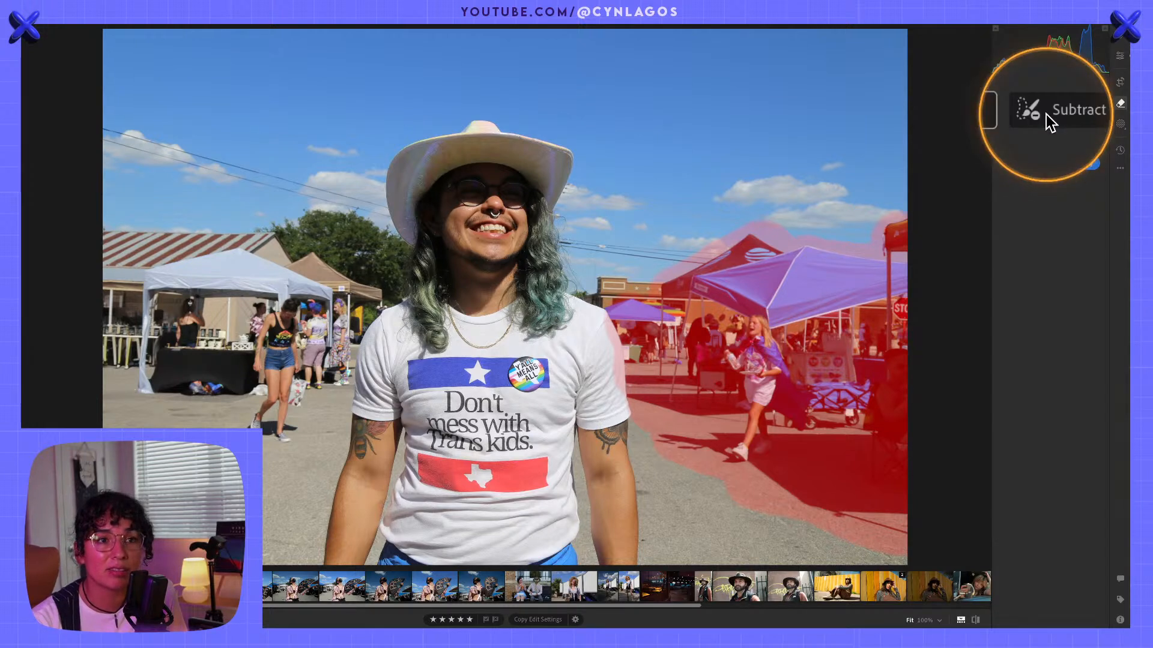
left_click(602, 326)
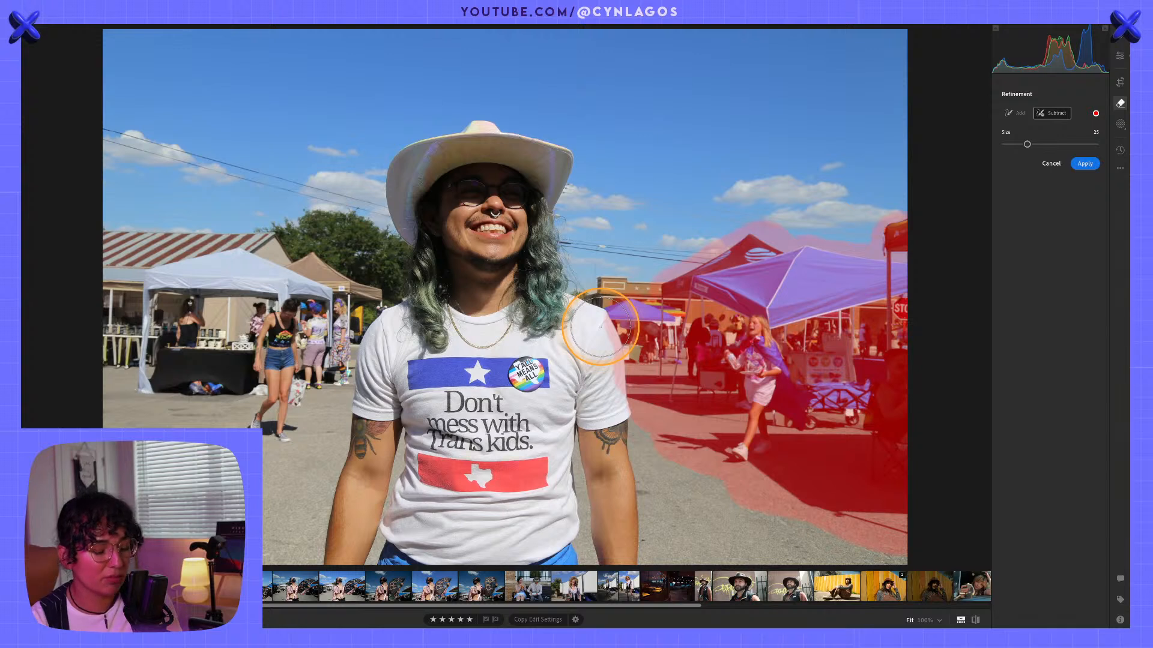
scroll(600, 328, "down", 4)
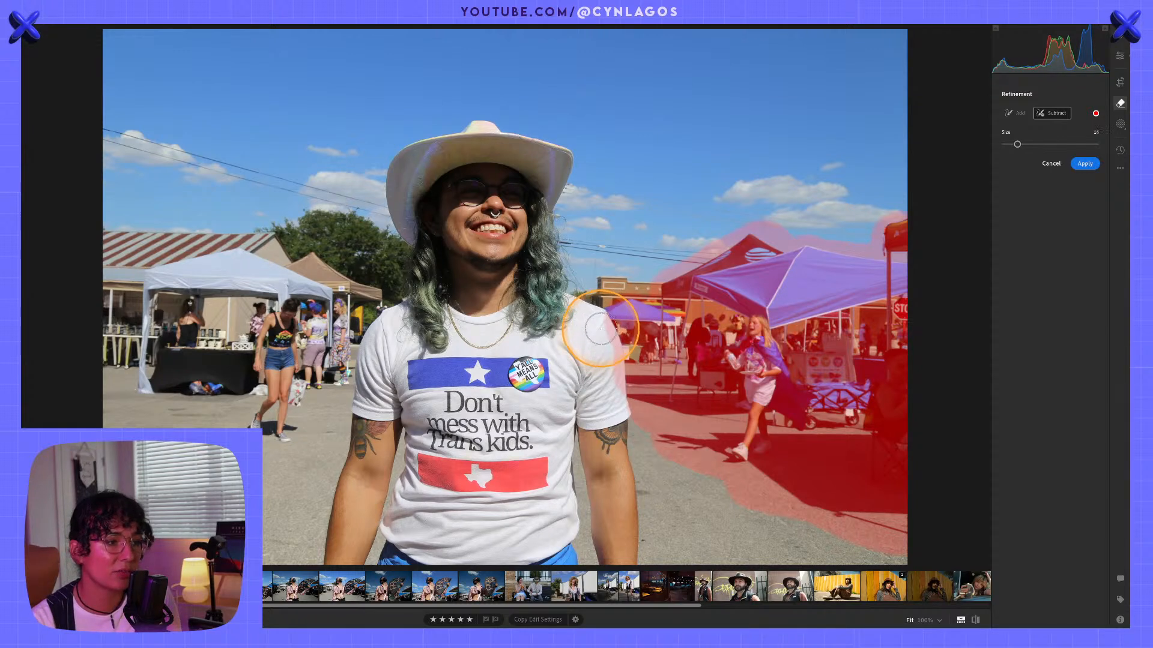
scroll(601, 328, "down", 5)
left_click_drag(604, 324, 623, 412)
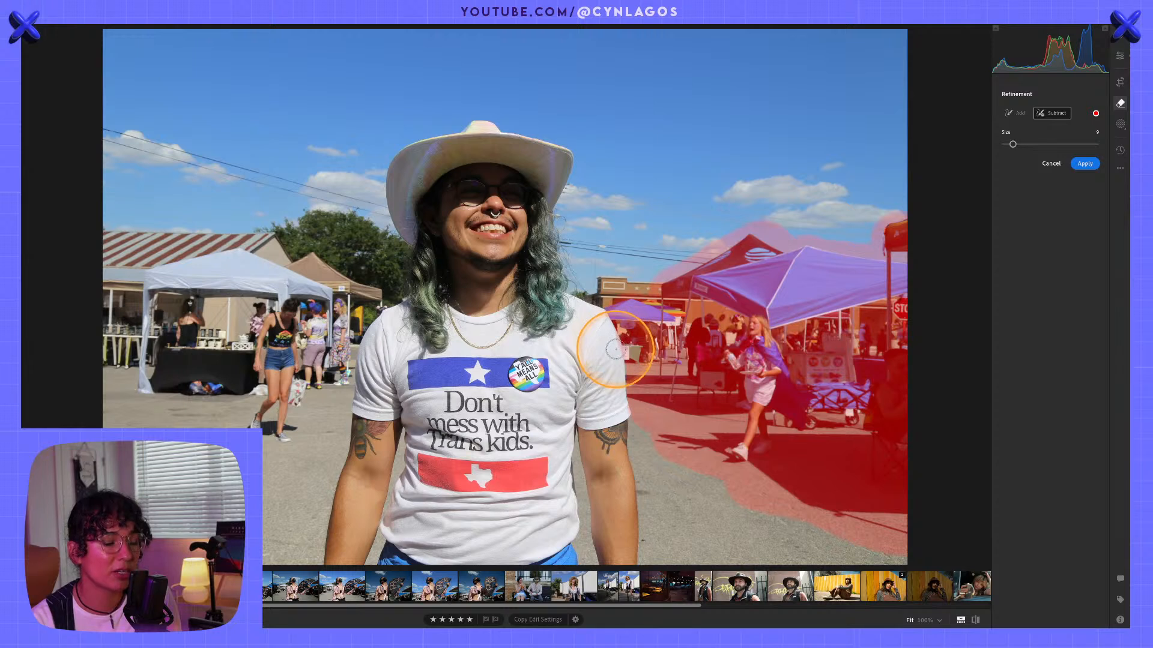
left_click_drag(604, 335, 611, 352)
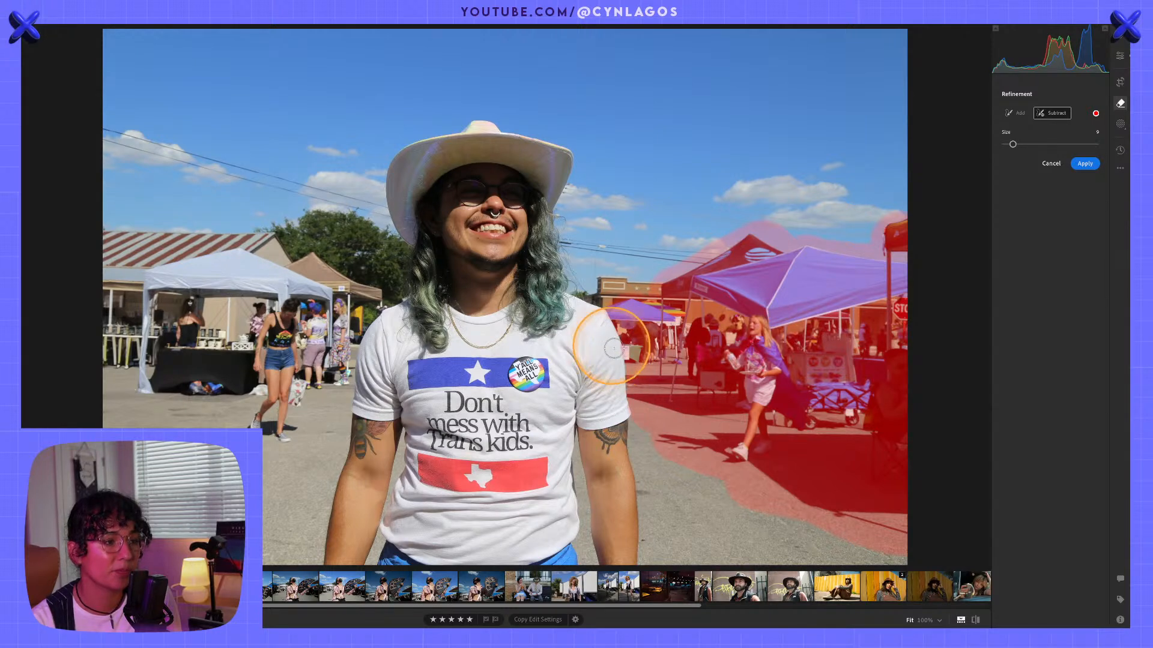
left_click(1085, 165)
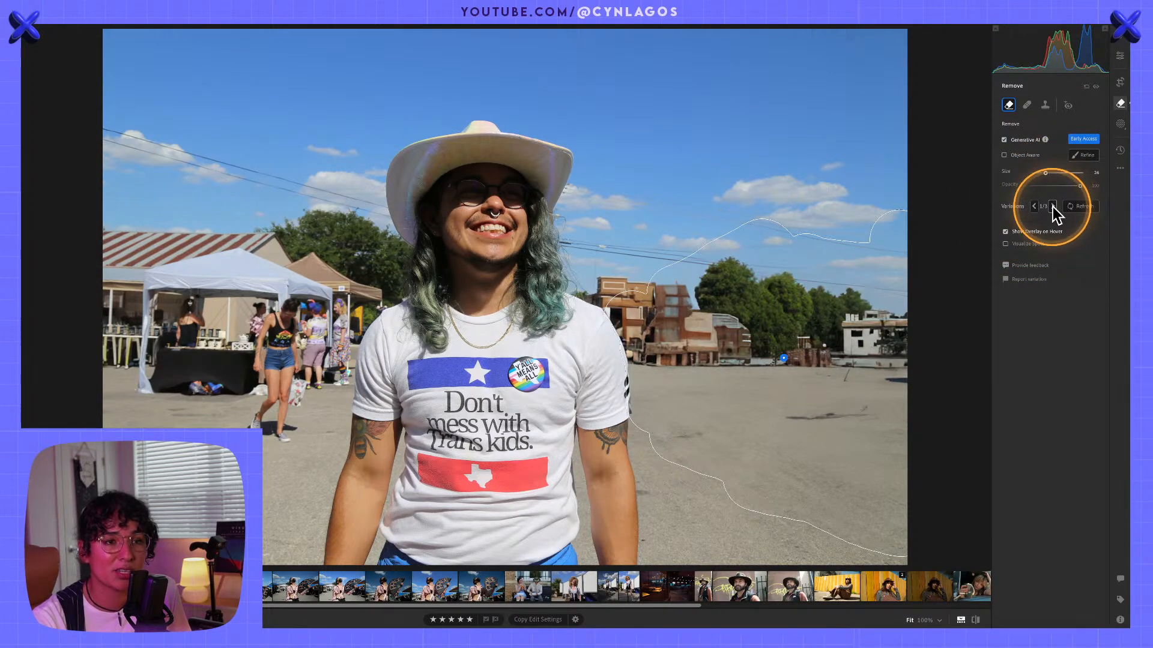
Step: Compare the generated variations and keep the one with a row of trees behind the open pavement
left_click(1052, 207)
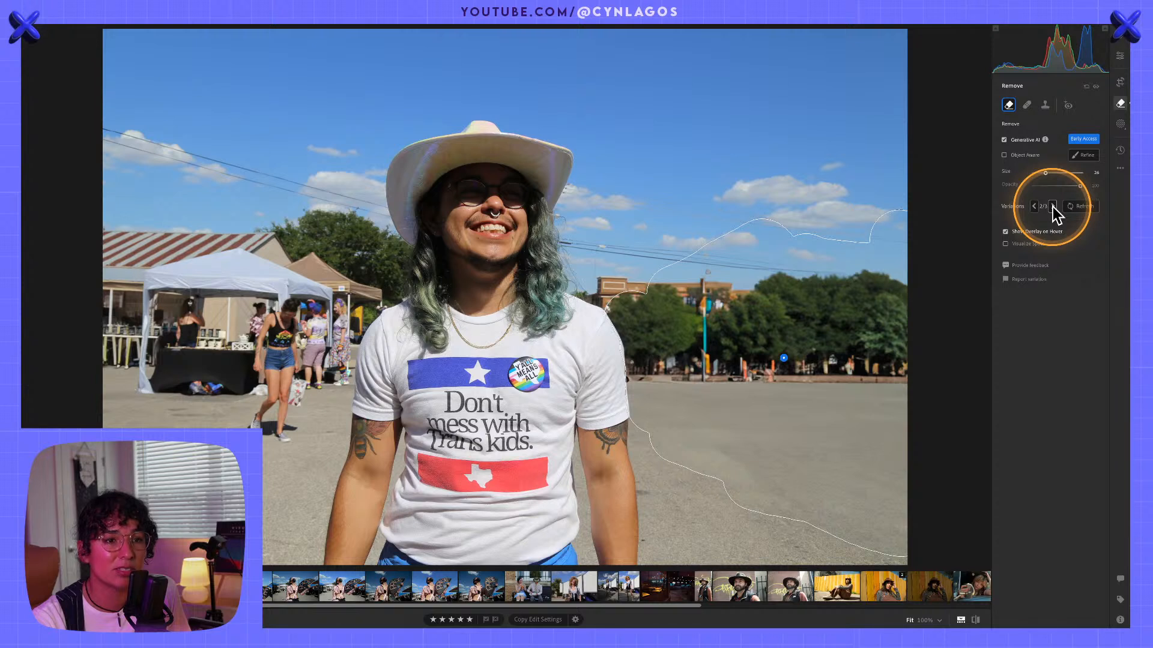
left_click(1053, 207)
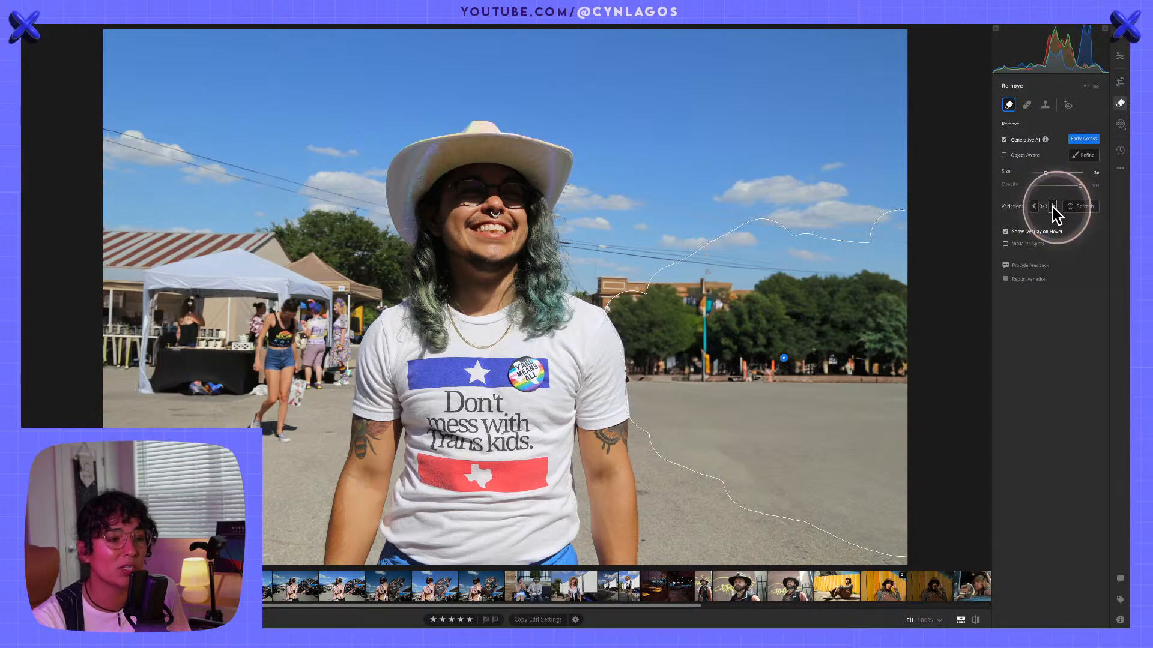
left_click(1035, 207)
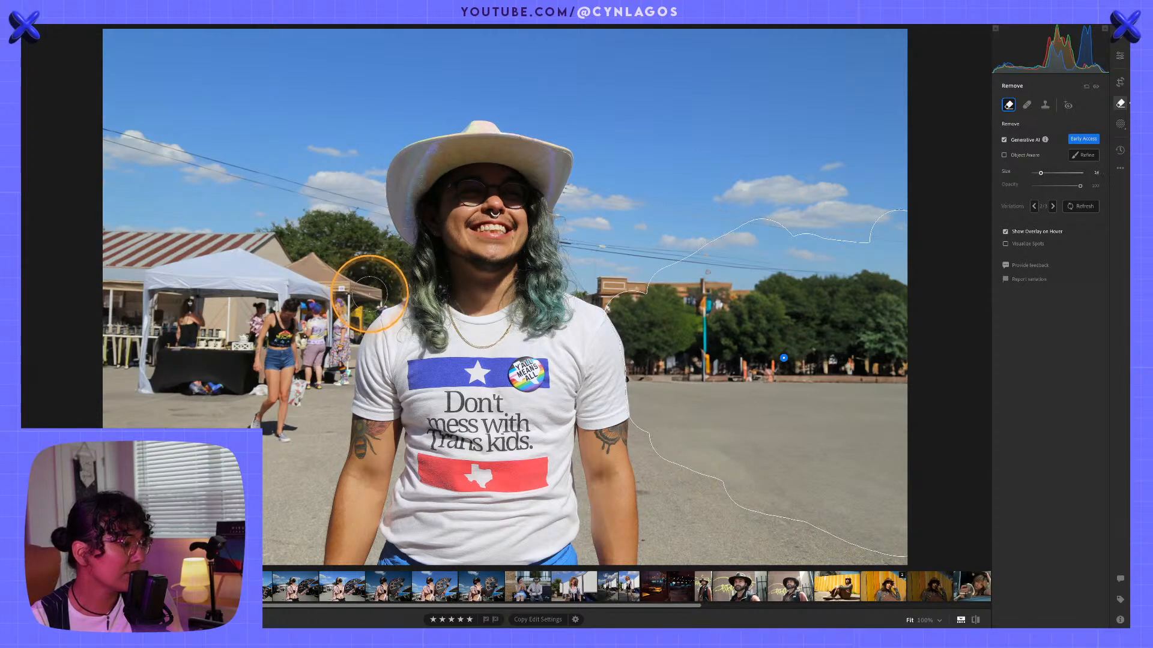
Step: Brush over the tents and people left of the subject, and add the missed bystanders and ground to the mask at size 14
mouse_move(376, 301)
left_mouse_down()
mouse_move(308, 267)
mouse_move(284, 269)
mouse_move(271, 241)
mouse_move(95, 241)
mouse_move(108, 321)
mouse_move(95, 358)
mouse_move(124, 350)
mouse_move(117, 276)
mouse_move(128, 258)
mouse_move(132, 369)
mouse_move(147, 357)
mouse_move(154, 250)
mouse_move(209, 248)
mouse_move(264, 264)
mouse_move(204, 266)
mouse_move(153, 288)
mouse_move(214, 281)
mouse_move(171, 319)
mouse_move(137, 383)
mouse_move(152, 389)
mouse_move(155, 295)
mouse_move(166, 386)
mouse_move(176, 333)
mouse_move(189, 327)
mouse_move(190, 377)
mouse_move(203, 367)
mouse_move(193, 304)
mouse_move(206, 368)
mouse_move(239, 380)
mouse_move(246, 278)
mouse_move(225, 353)
mouse_move(230, 386)
mouse_move(264, 324)
mouse_move(267, 278)
mouse_move(286, 363)
mouse_move(290, 269)
mouse_move(334, 319)
mouse_move(341, 296)
mouse_move(361, 312)
mouse_move(335, 359)
mouse_move(340, 382)
mouse_move(306, 356)
mouse_move(323, 335)
mouse_move(320, 377)
left_mouse_up()
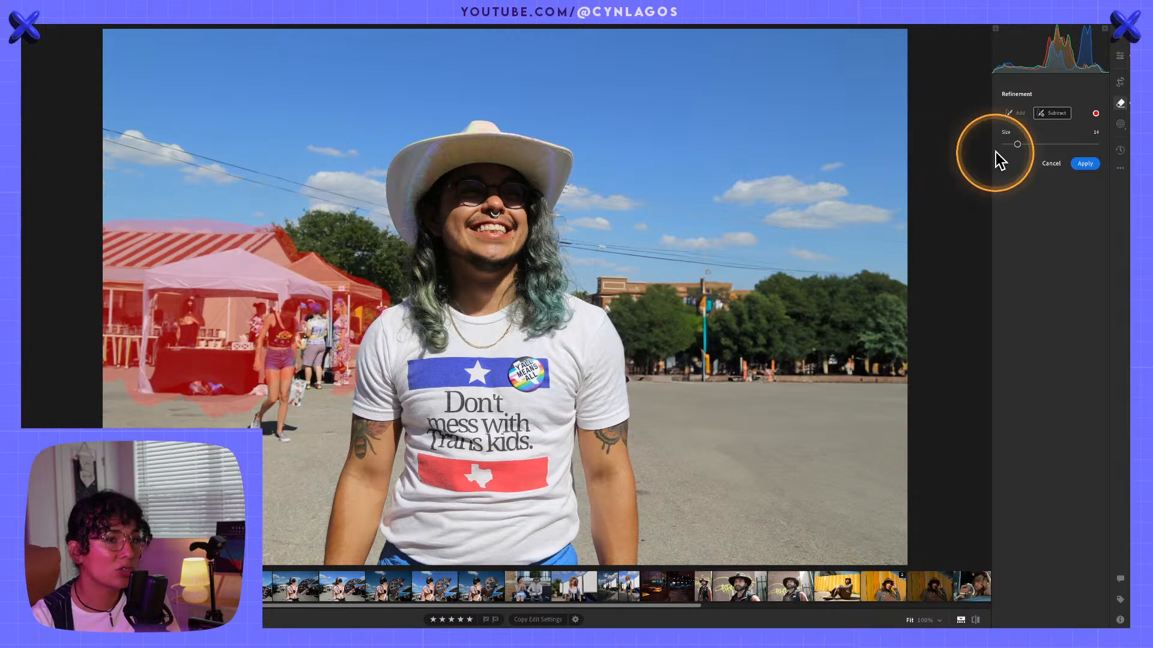
left_click(1014, 112)
mouse_move(313, 319)
left_mouse_down()
mouse_move(304, 376)
mouse_move(319, 371)
mouse_move(301, 298)
left_mouse_up()
mouse_move(308, 360)
left_mouse_down()
mouse_move(263, 375)
mouse_move(285, 380)
mouse_move(233, 408)
mouse_move(284, 396)
mouse_move(247, 428)
mouse_move(285, 433)
mouse_move(294, 369)
mouse_move(307, 393)
left_mouse_up()
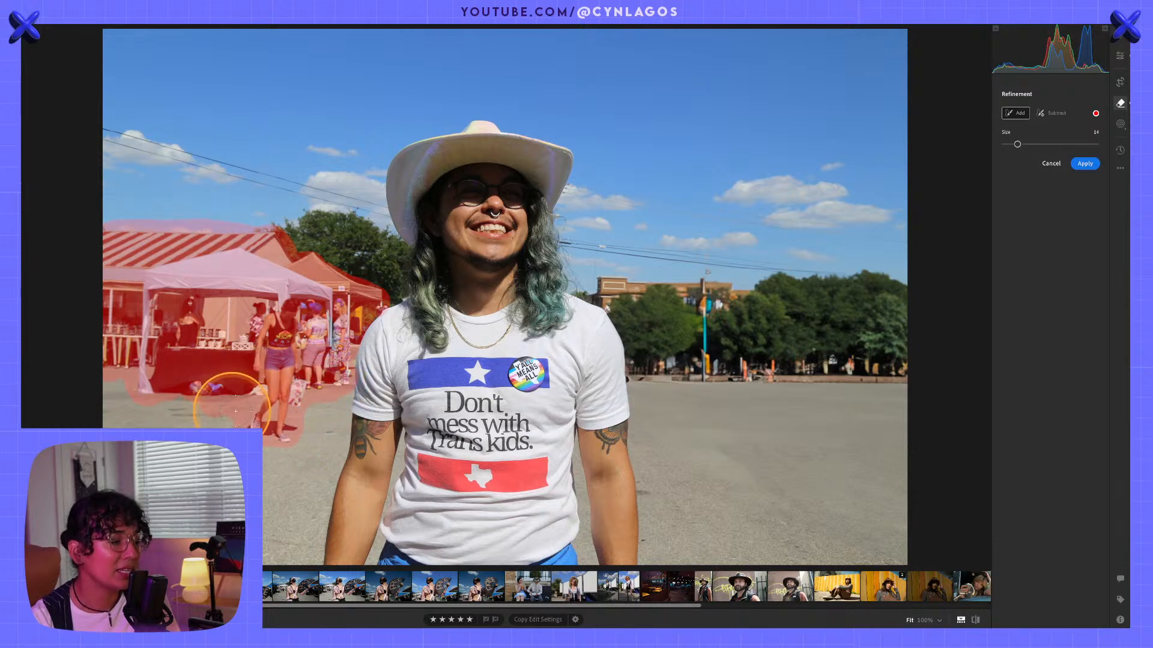
mouse_move(223, 399)
left_mouse_down()
mouse_move(198, 389)
mouse_move(183, 409)
left_mouse_up()
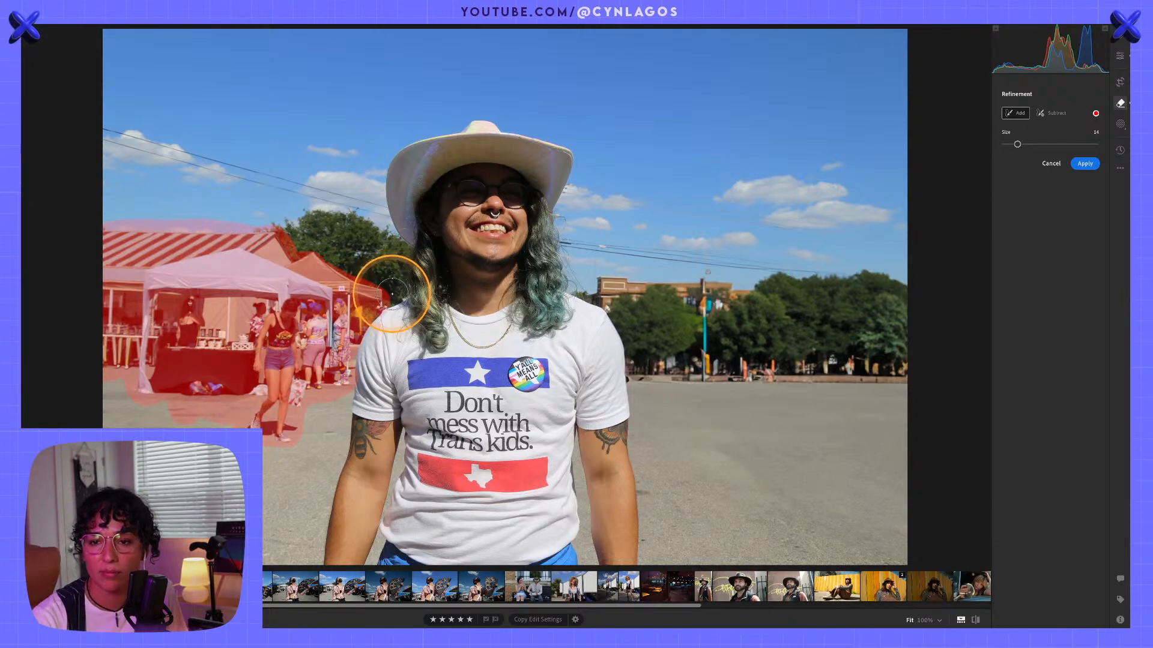
key("super+Tab")
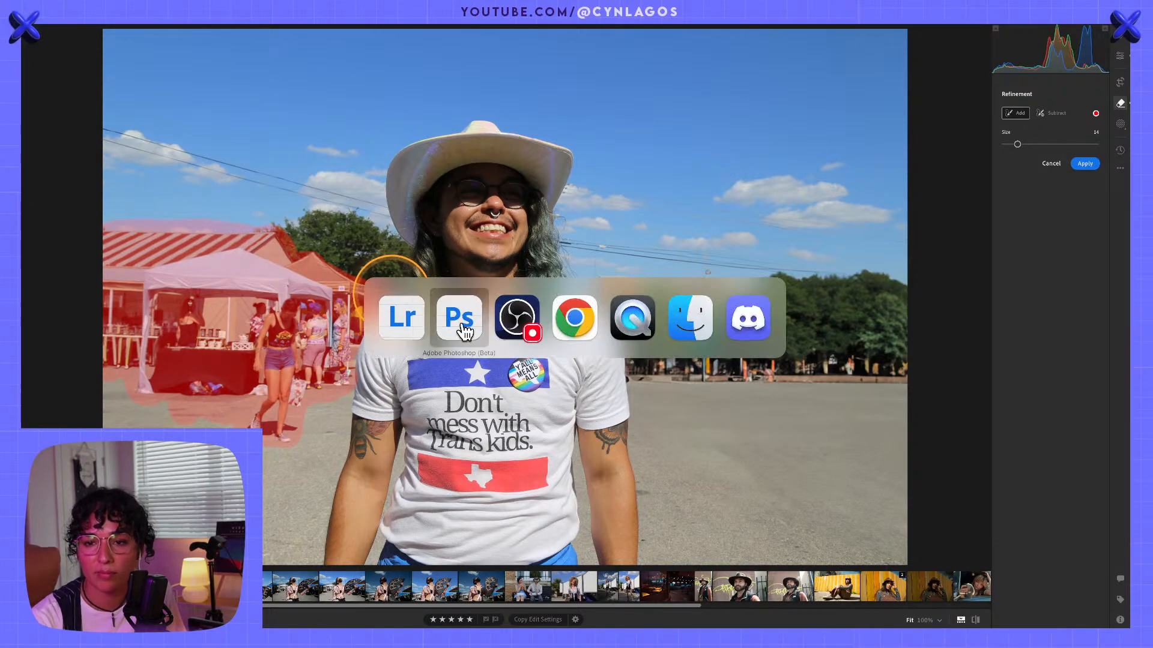
left_click(571, 326)
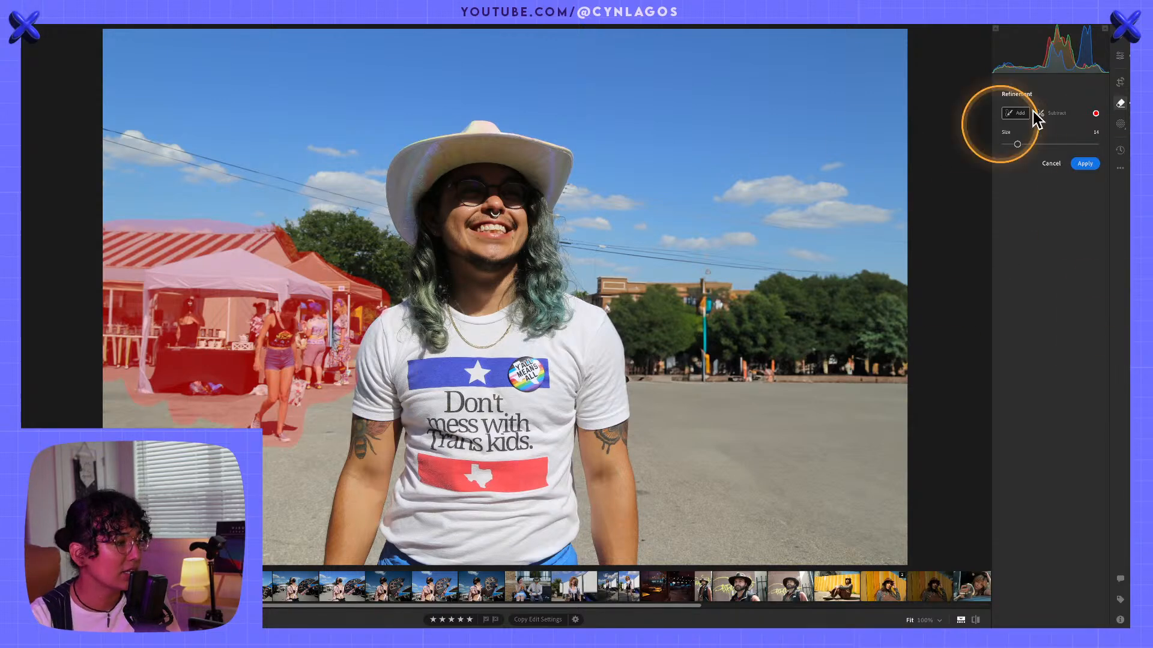
Step: Apply the generative removal to the masked tents and people left of the subject
left_click(1086, 166)
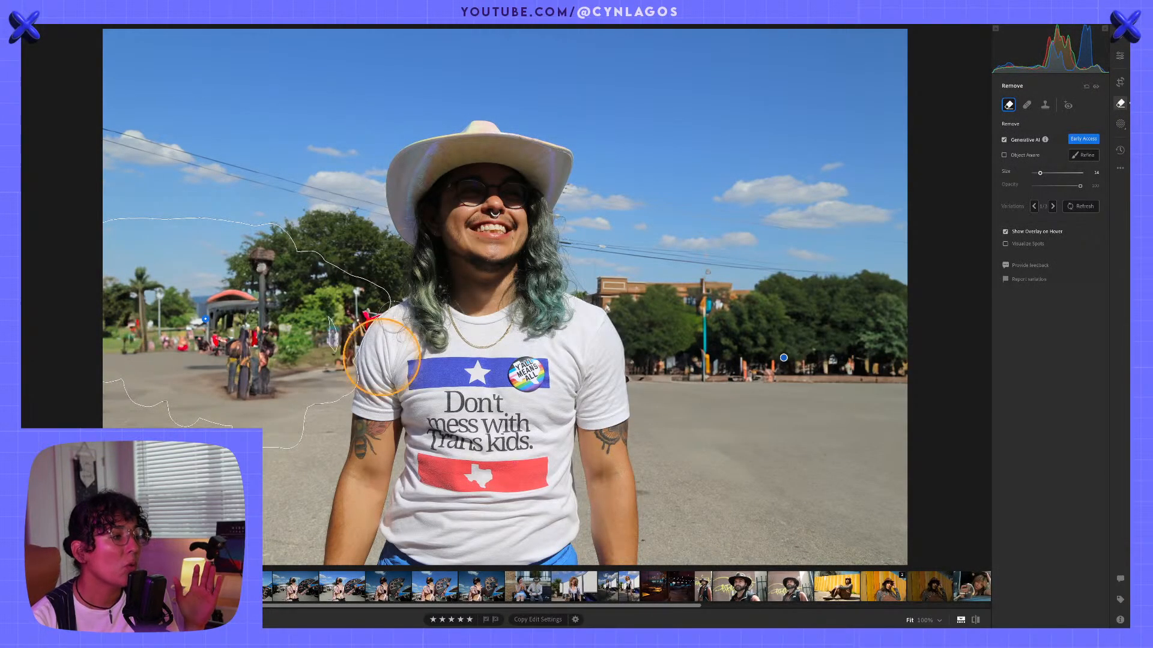
left_click(245, 348)
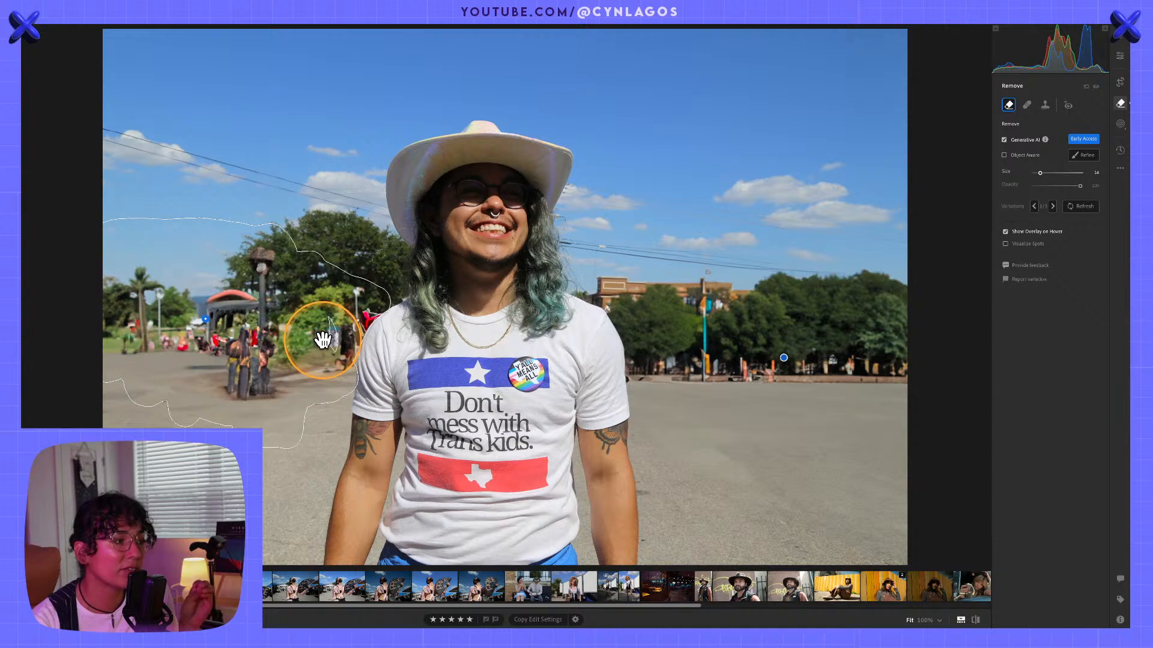
Step: Submit negative feedback on the generated removal with the comment "warped results", leaving the photo included
left_click(1036, 265)
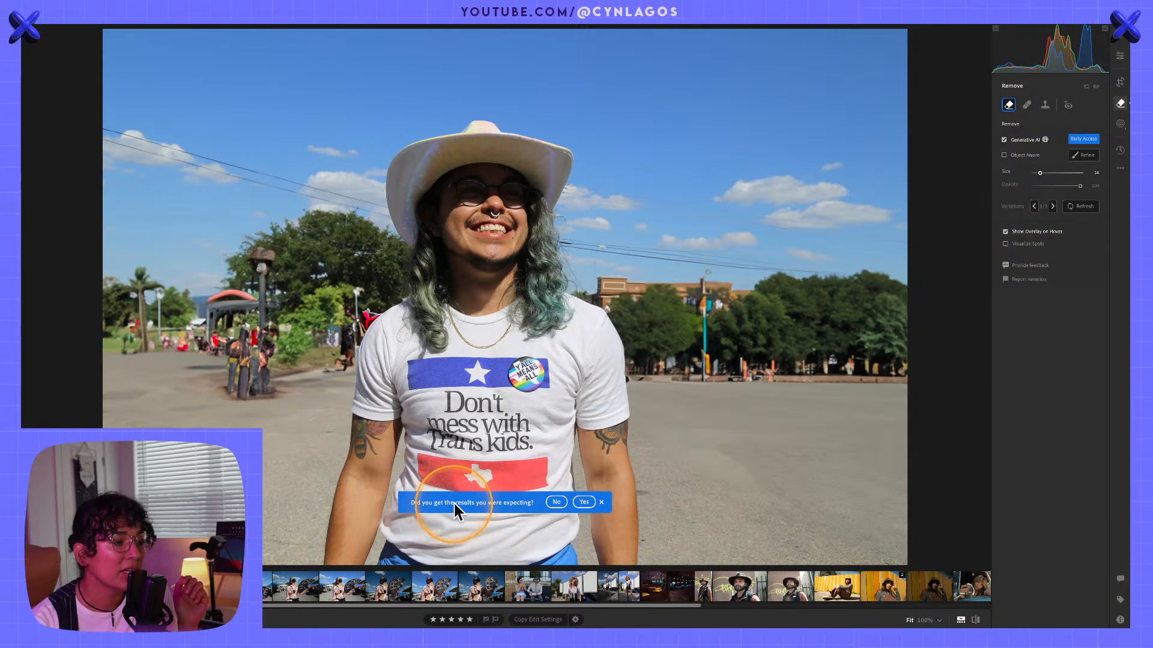
left_click(556, 502)
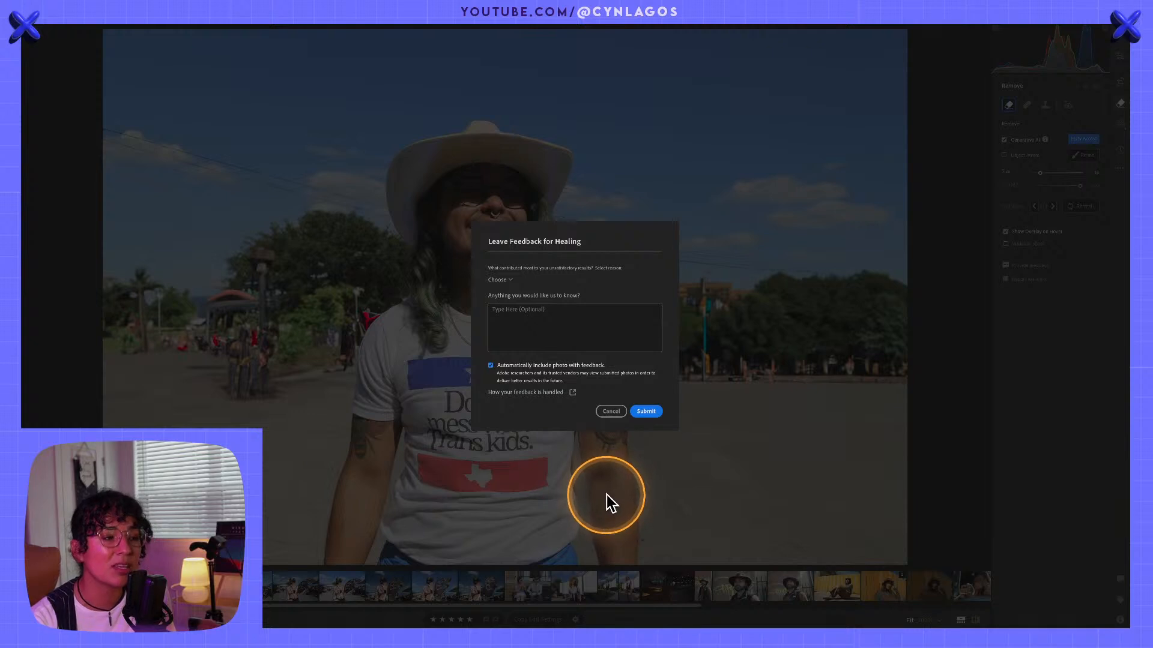
left_click(555, 337)
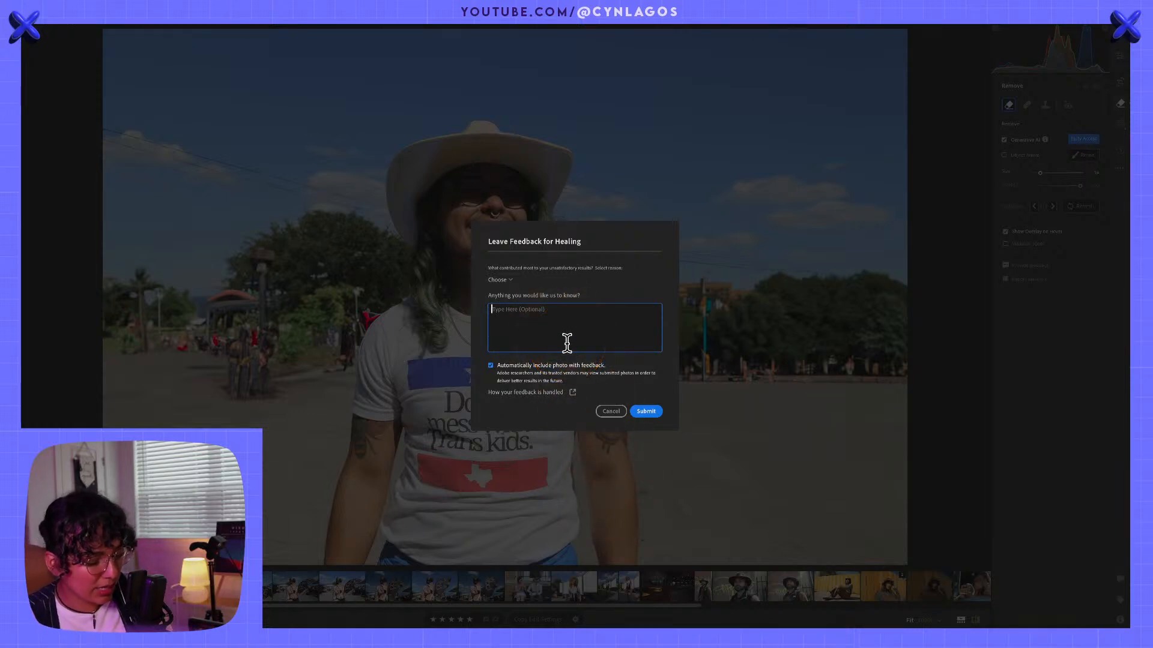
type("wa")
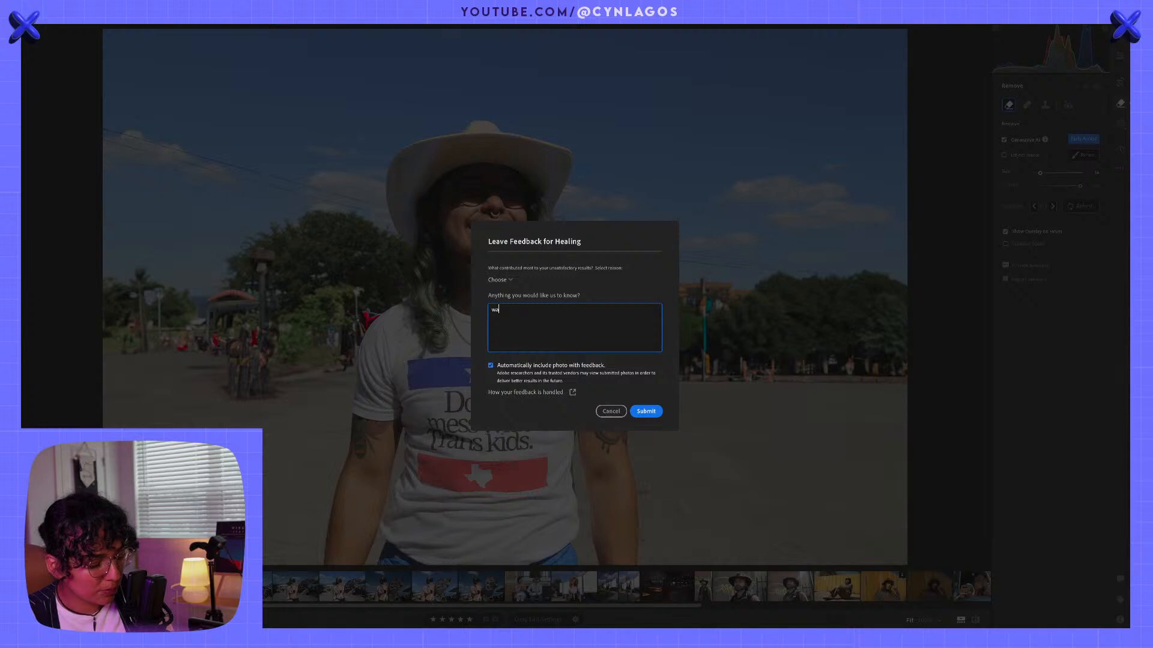
type("rped result")
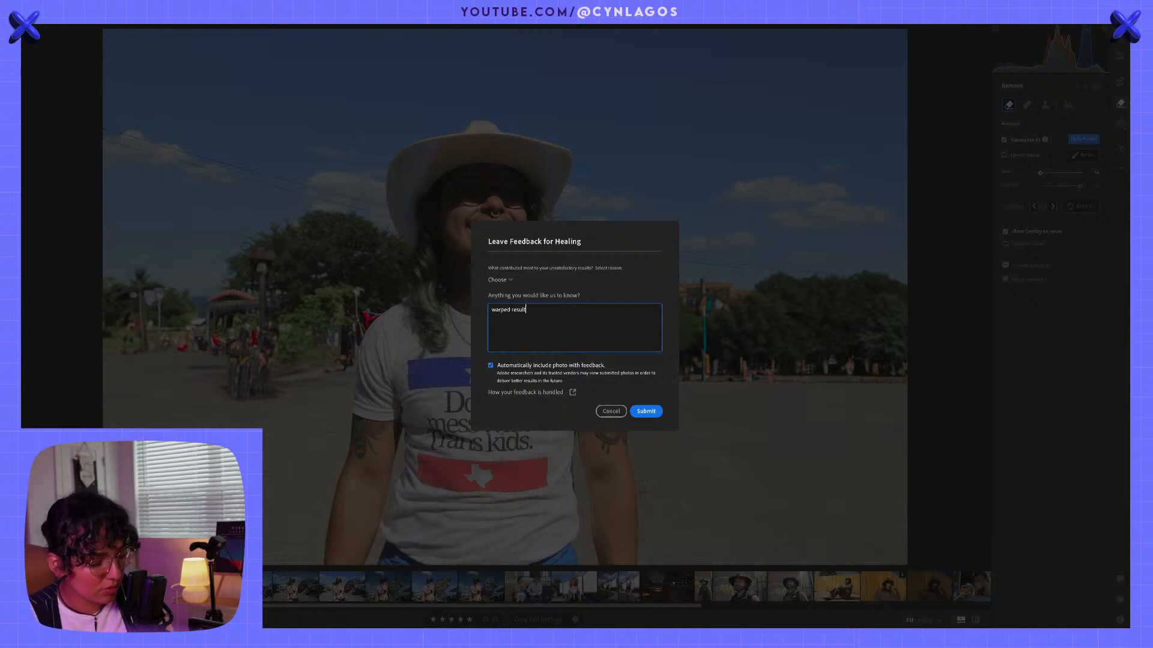
type("ds")
key("BackSpace")
key("BackSpace")
type("s")
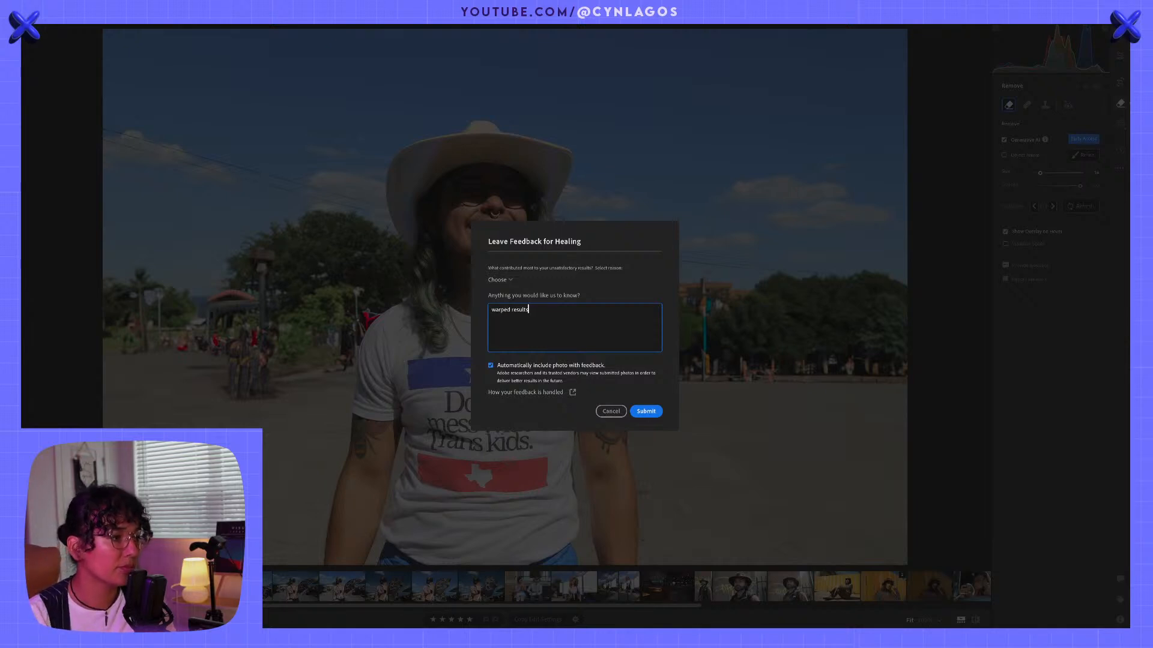
left_click(646, 412)
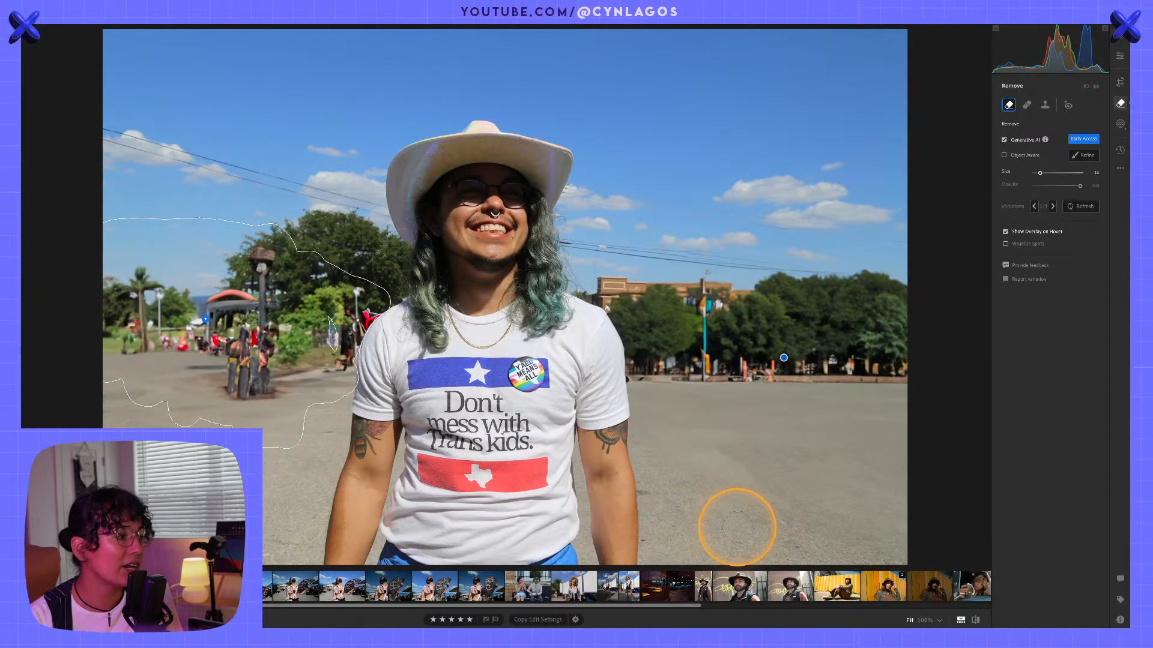
Step: Compare the generated variations left of the subject and keep the second one, with the low building and street sign
left_click(1051, 207)
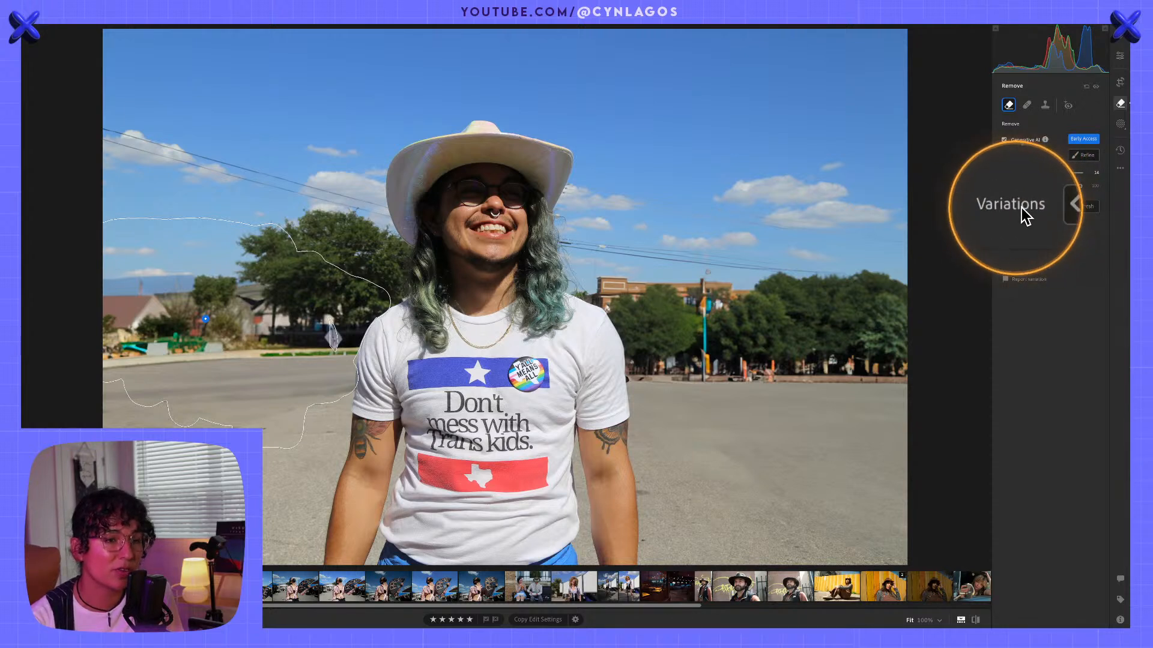
left_click(1053, 206)
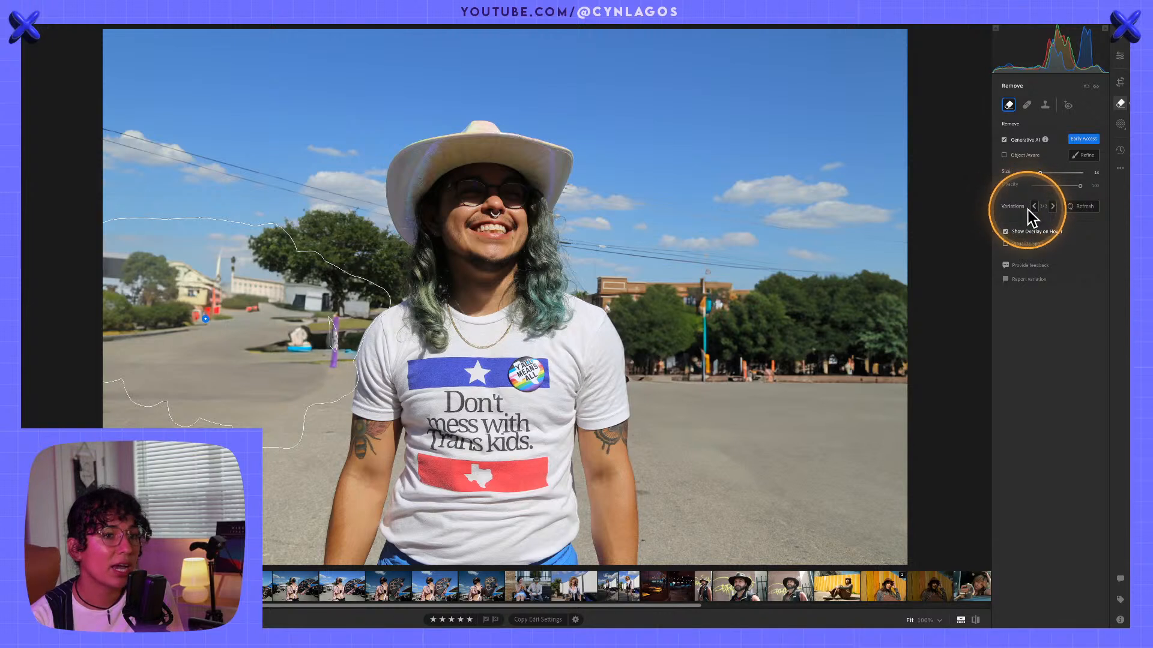
left_click(1033, 206)
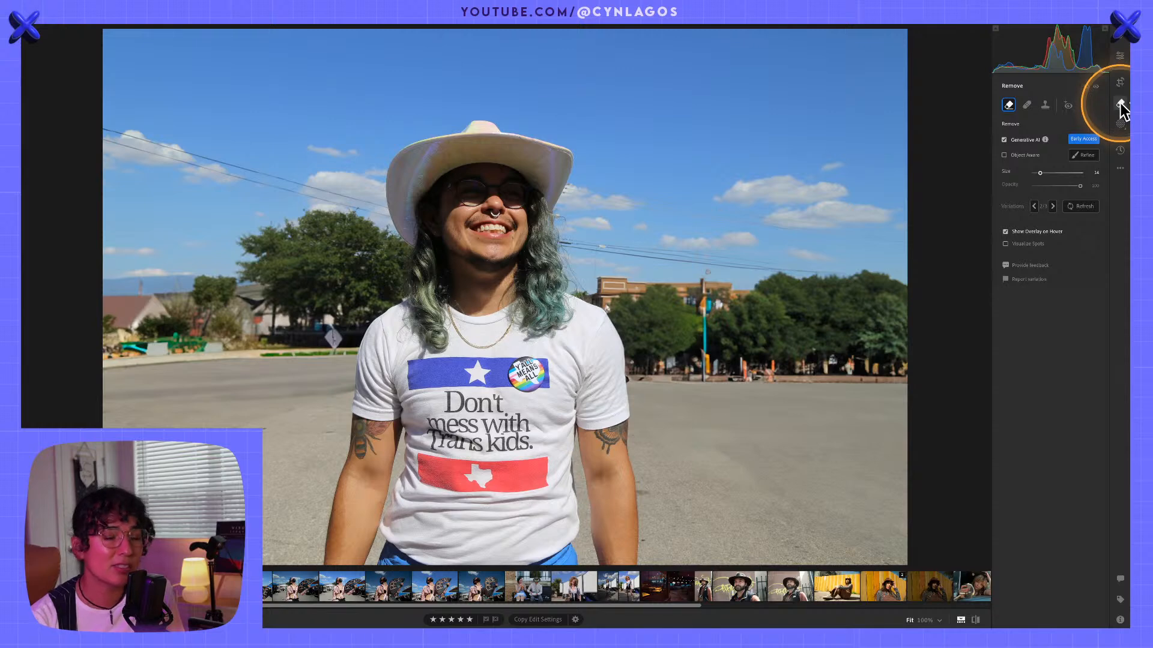
Step: Switch to the general edit settings and collapse the Color Grading, Point Color, Color Mixer and Light controls
left_click(1120, 56)
scroll(1086, 417, "down", 6)
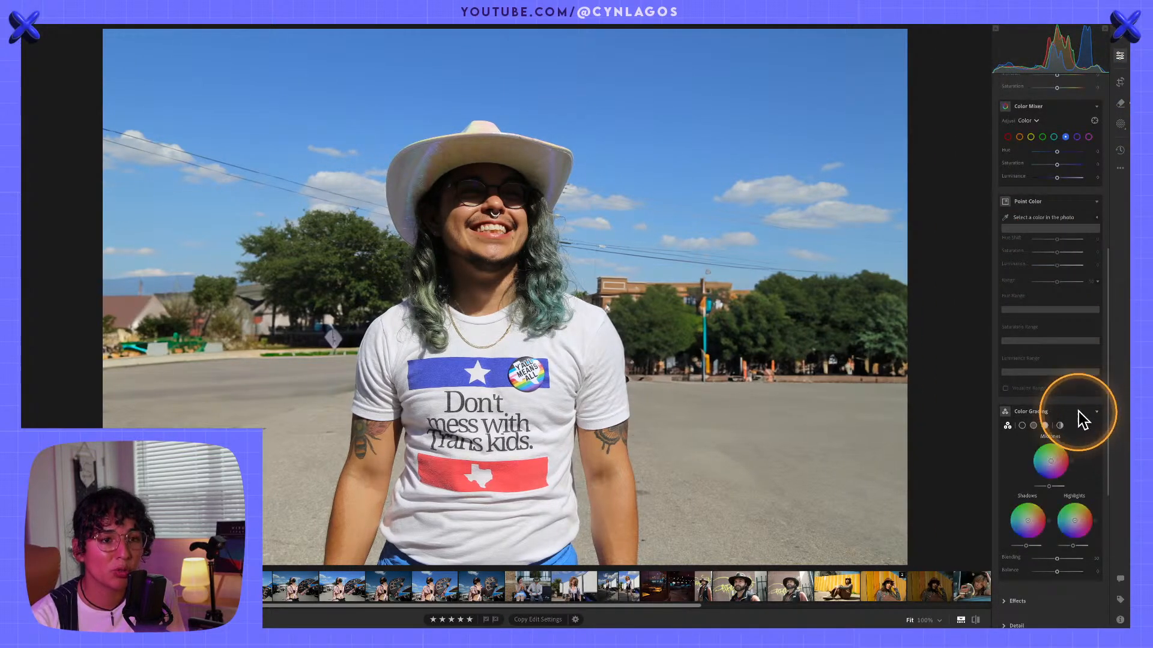
left_click(1084, 412)
left_click(1058, 200)
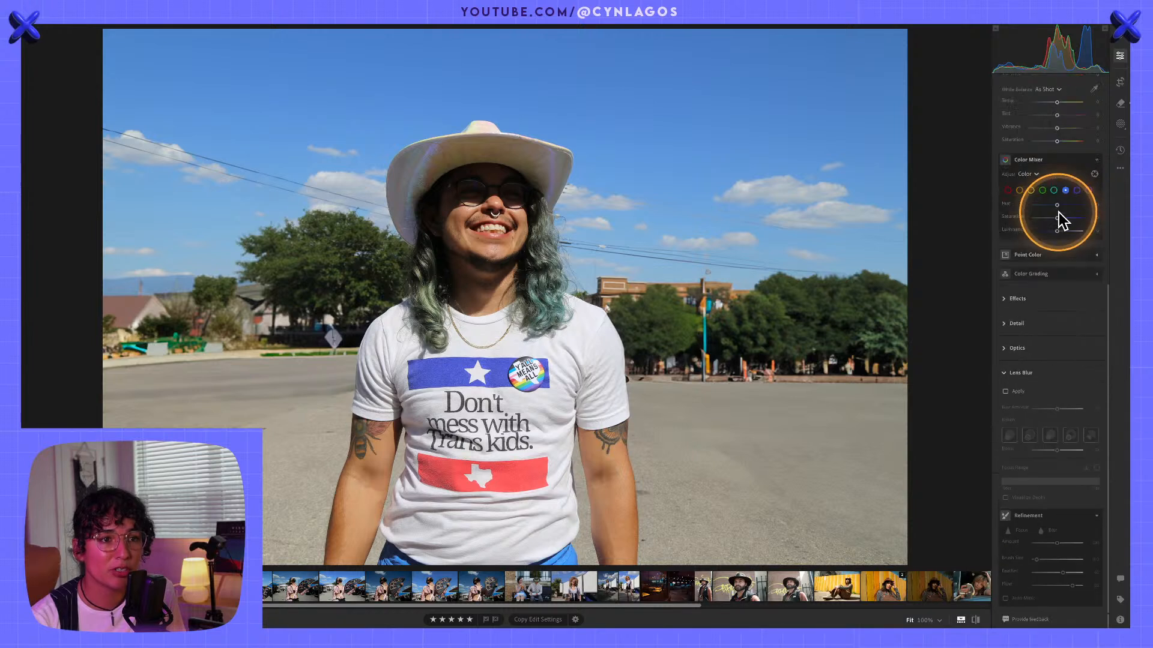
left_click(1055, 160)
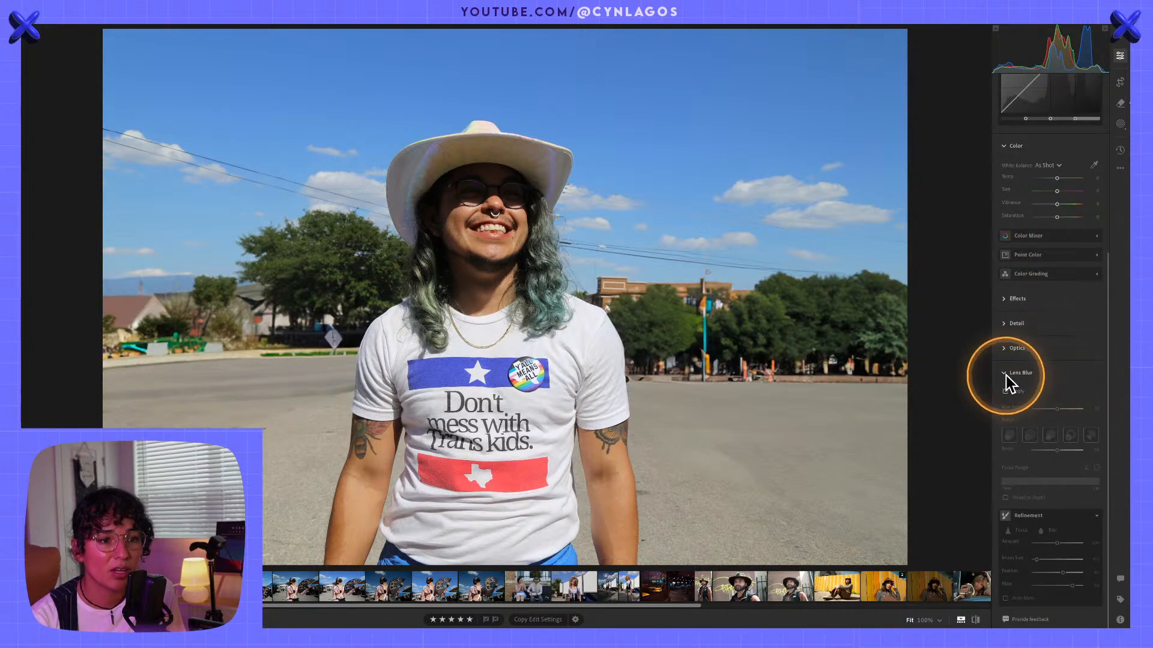
scroll(1045, 384, "up", 5)
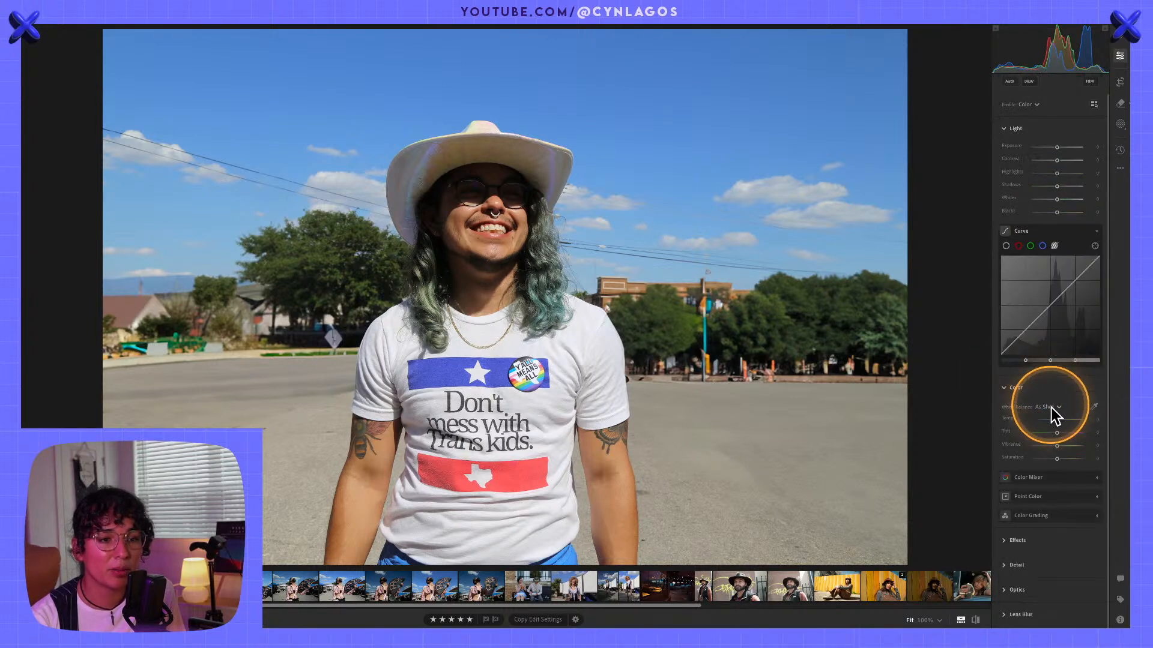
left_click(1047, 128)
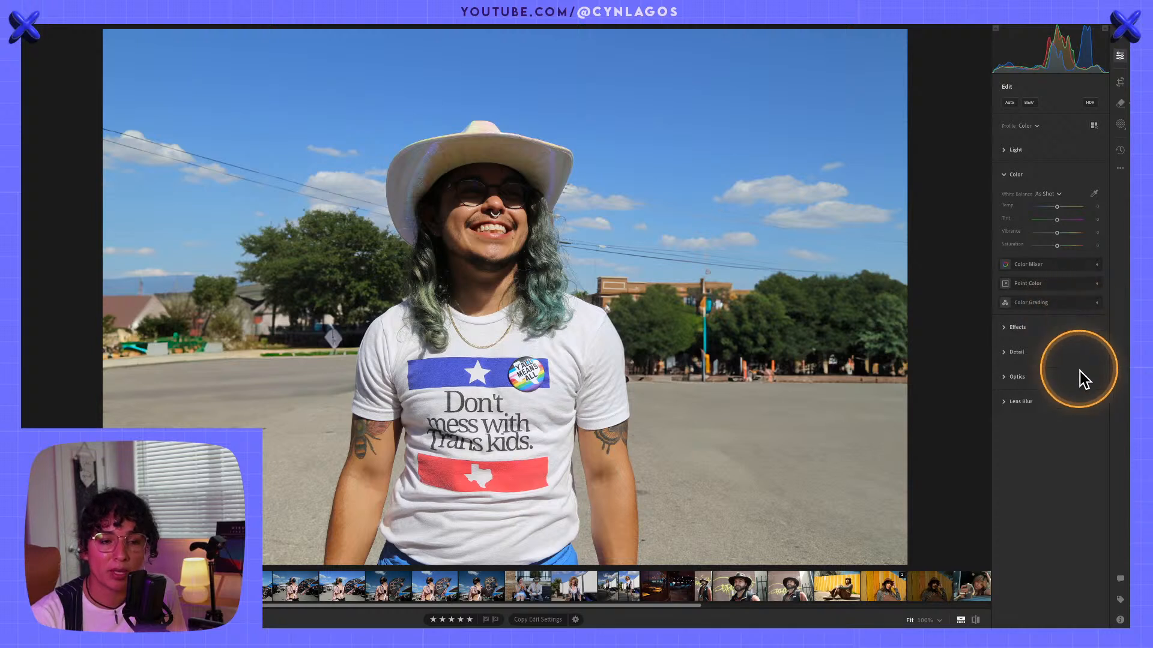
Step: Expand the Lens Blur settings and apply the blur to the photo's background
left_click(1003, 403)
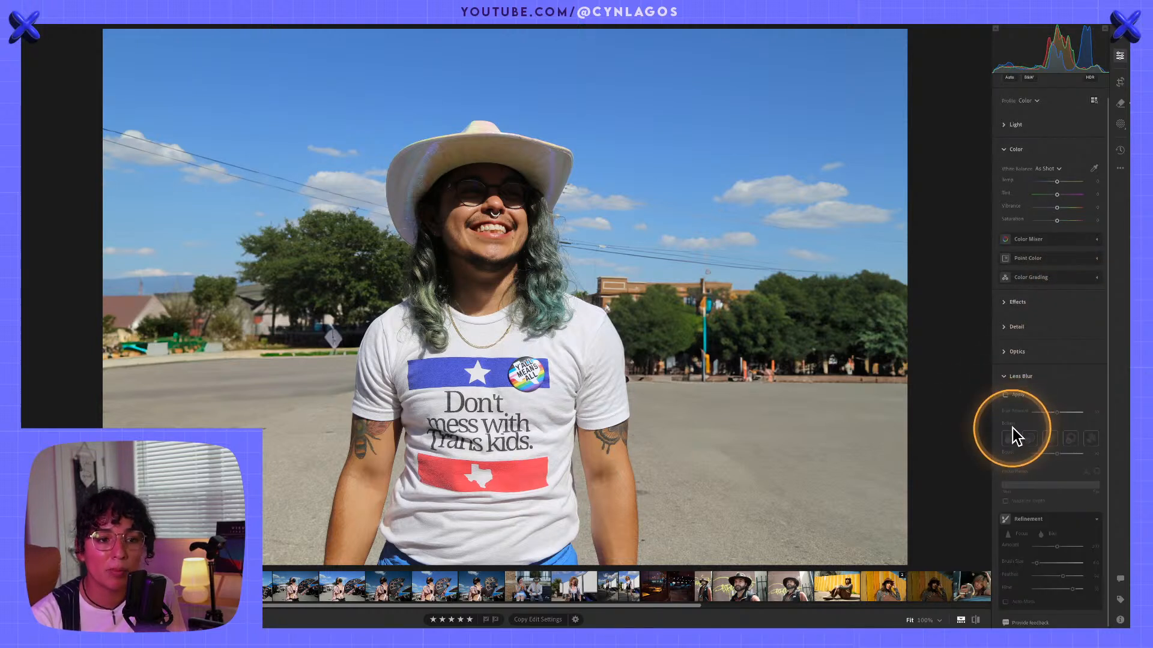
left_click(1037, 388)
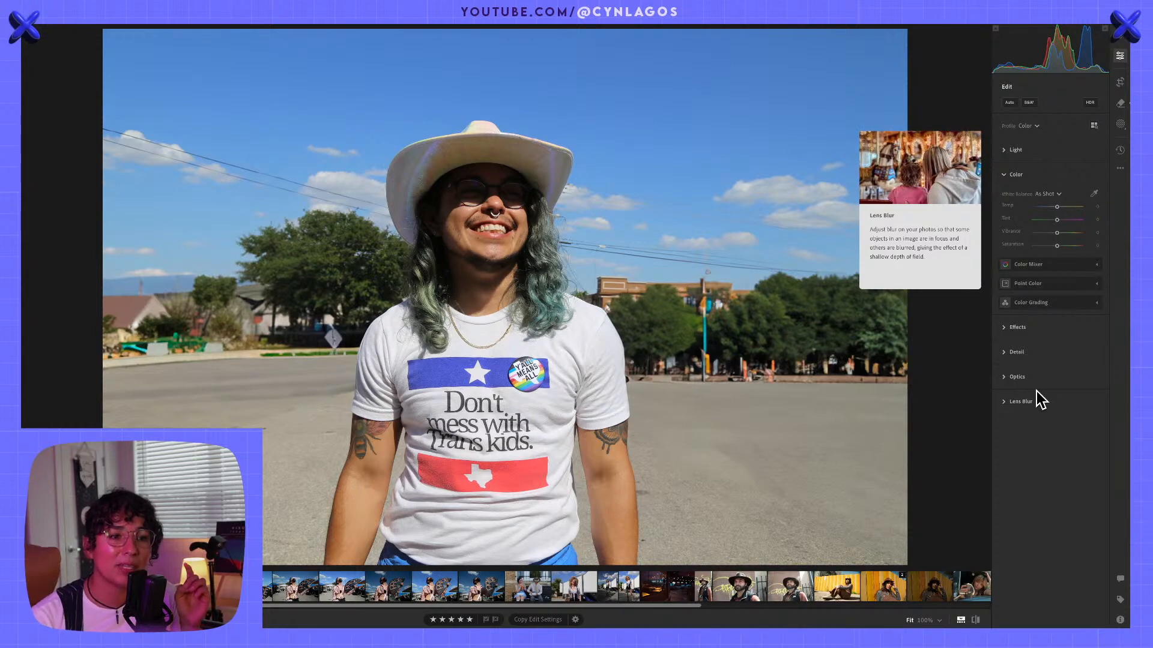
left_click(1031, 396)
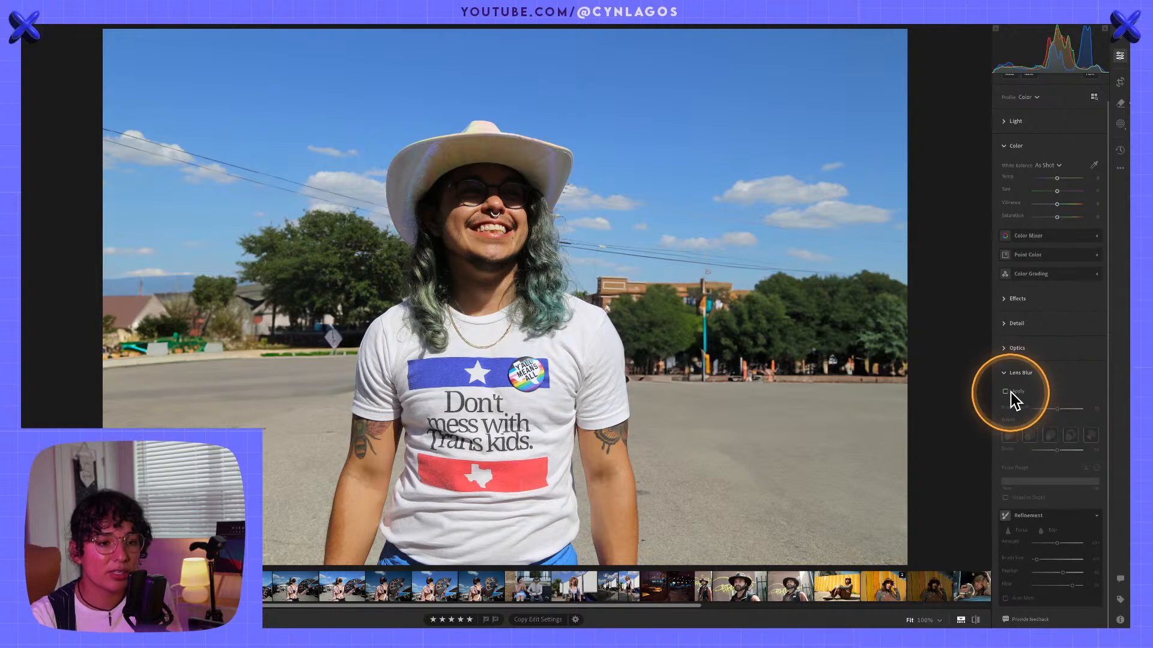
key("alt")
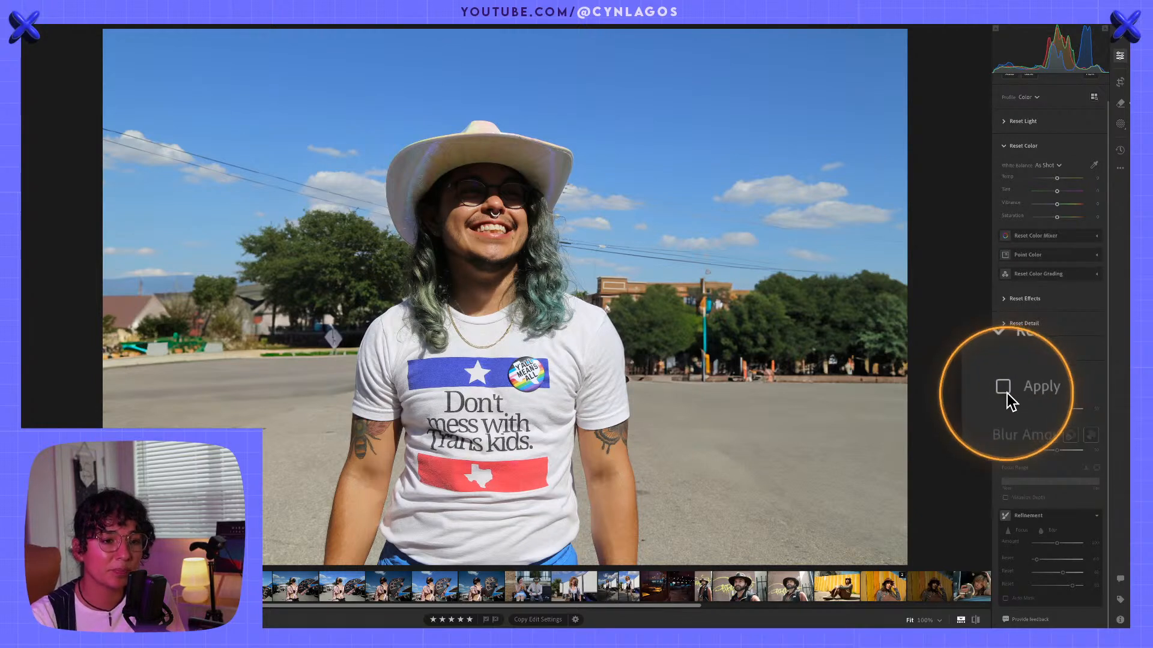
left_click(1006, 391)
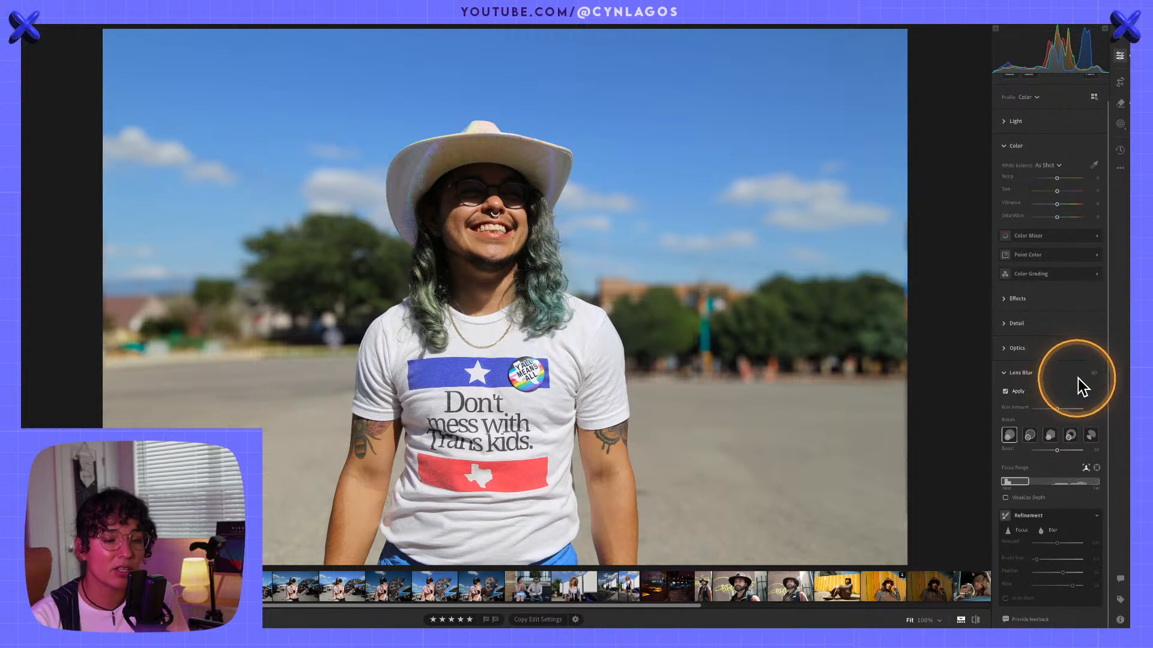
mouse_move(1041, 381)
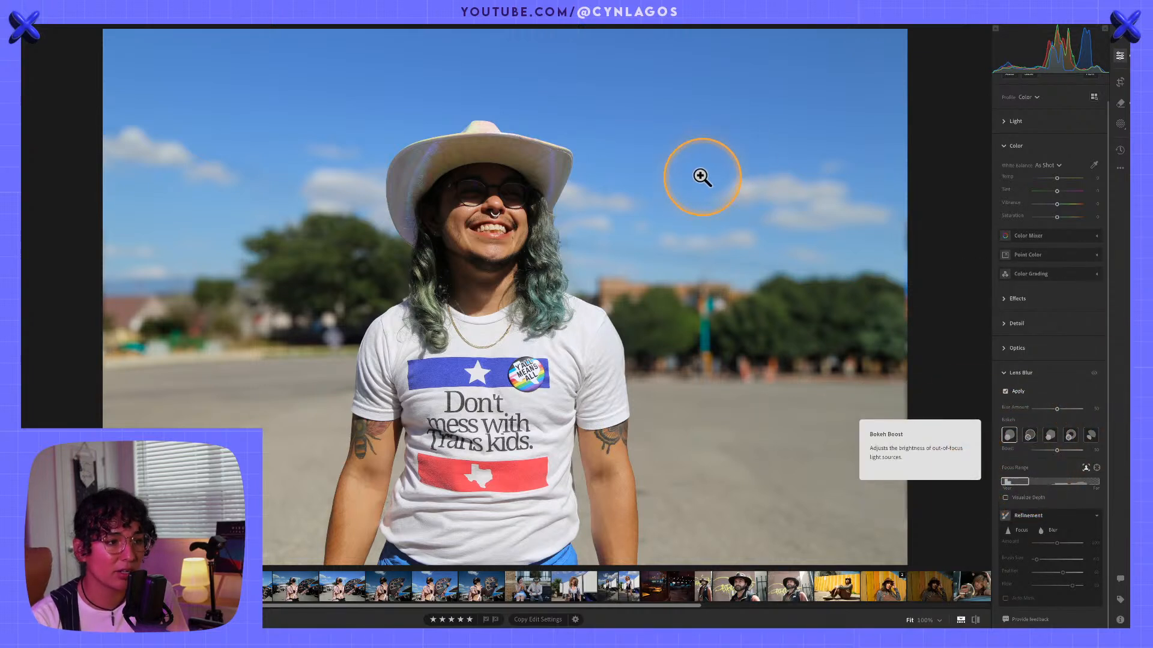
key("alt")
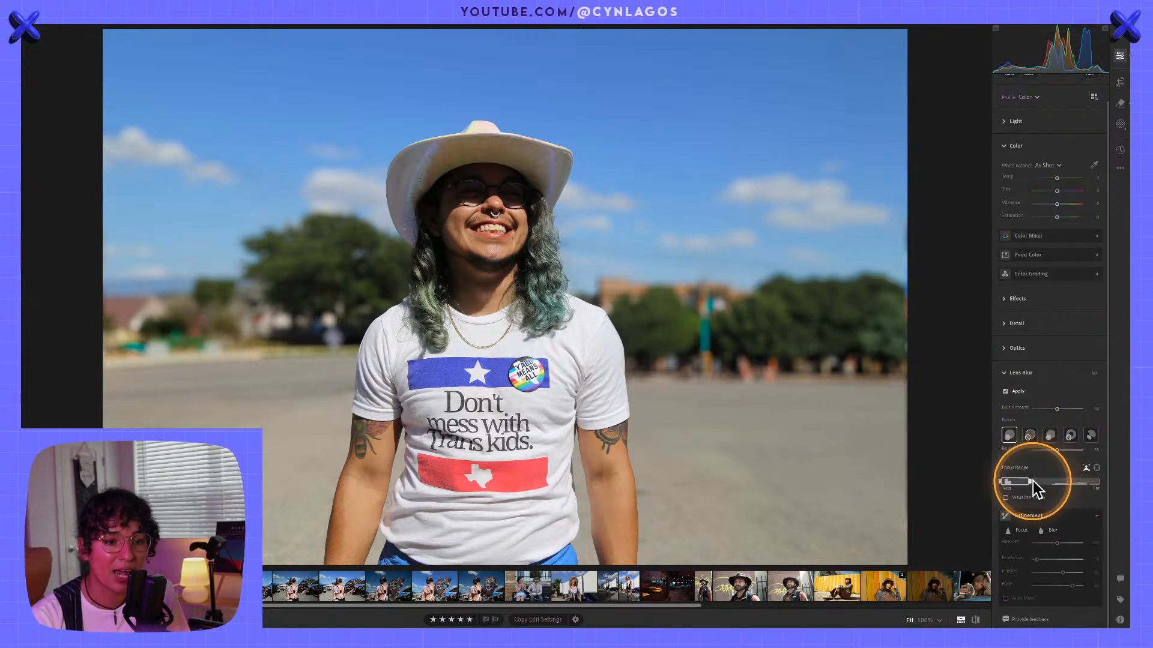
mouse_move(1034, 481)
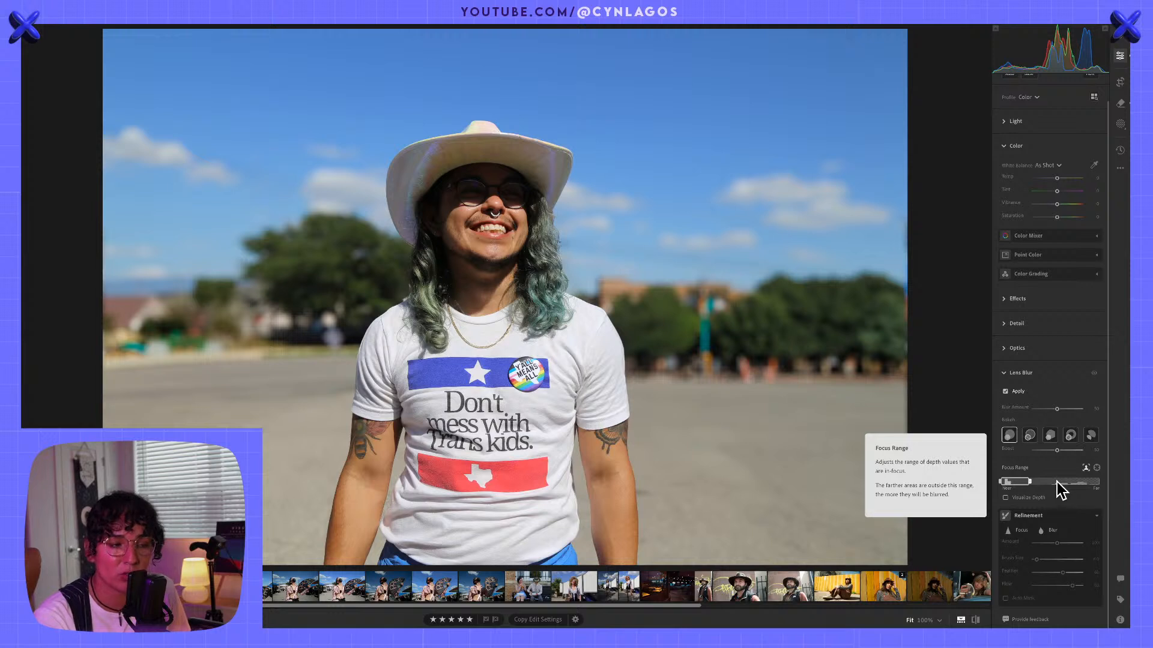
left_click(1057, 482)
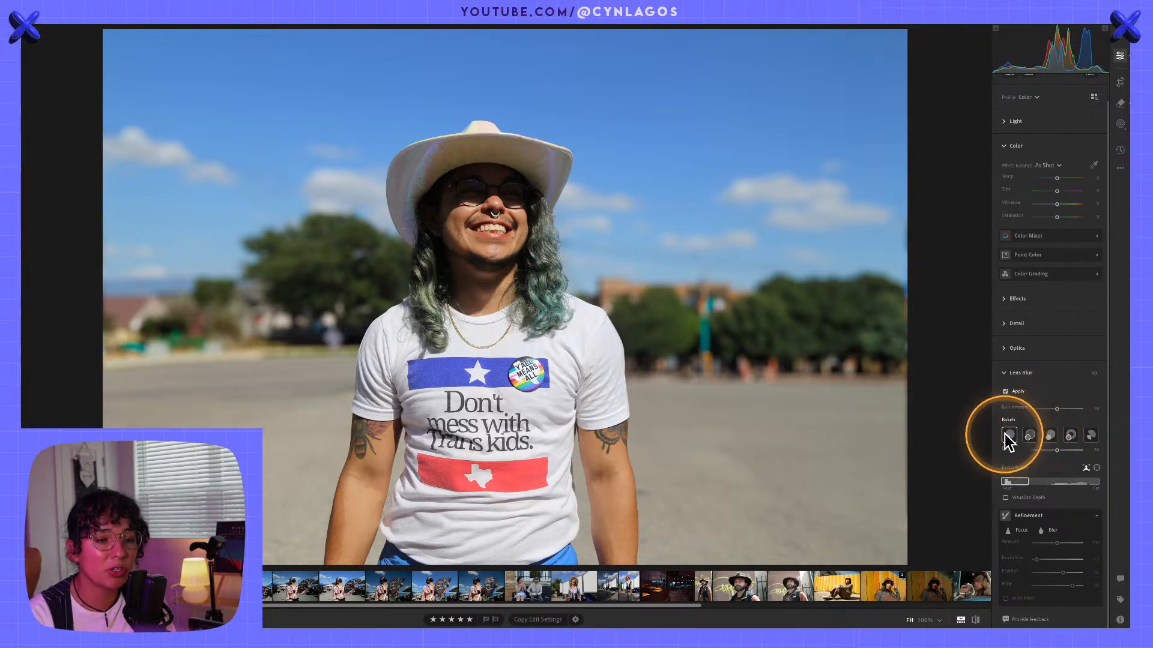
Step: Try the second bokeh style and examine up close how it renders the background right of the subject
key("alt")
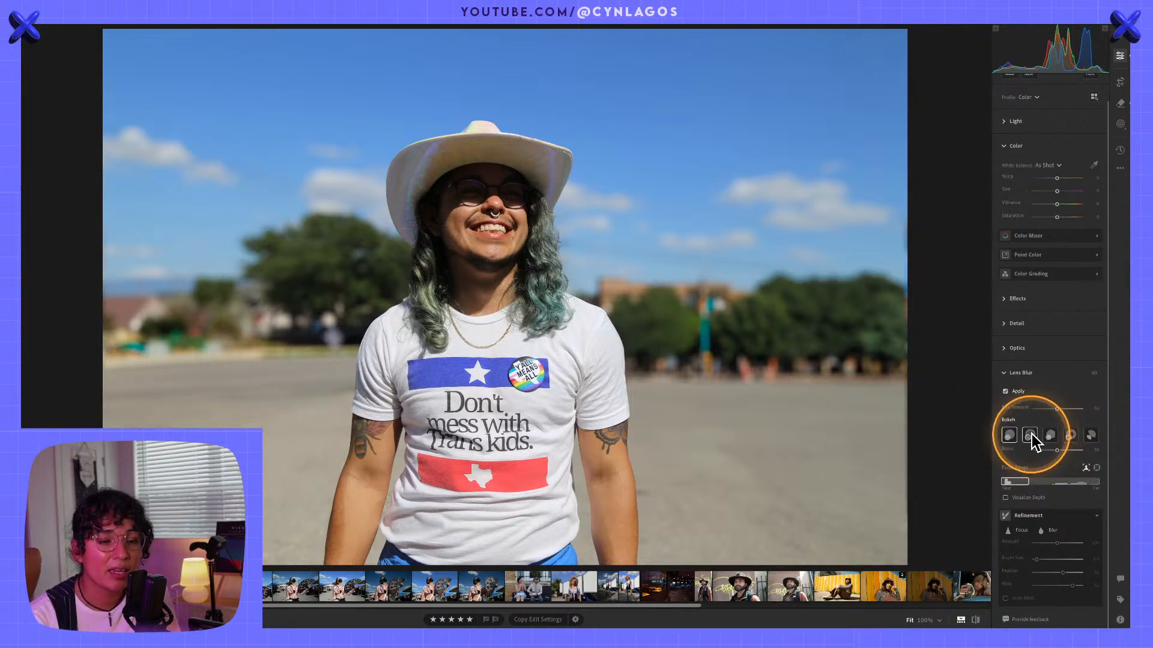
key("alt")
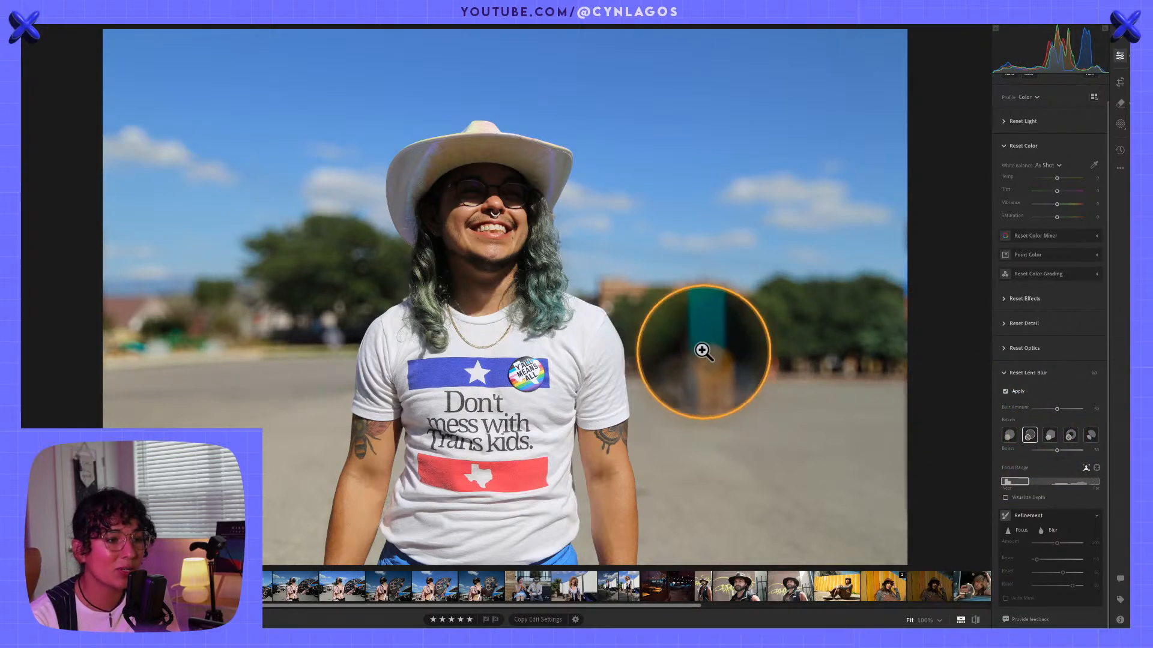
left_click(717, 346)
left_click(754, 344)
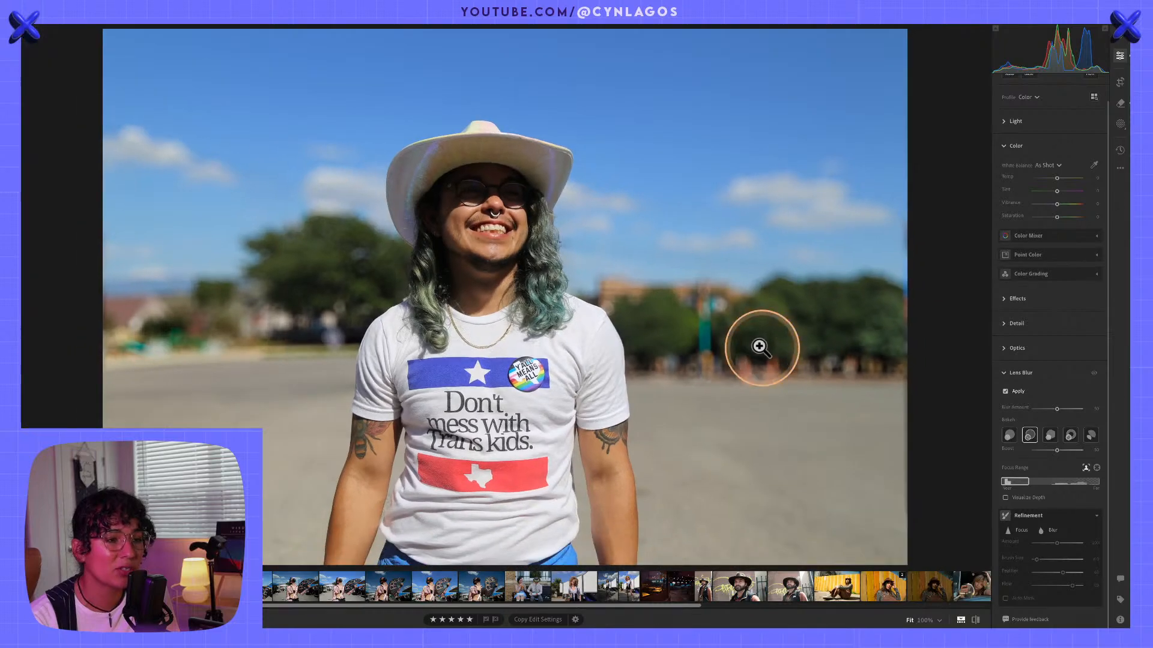
left_click(760, 347)
key("super+equal")
key("super+equal")
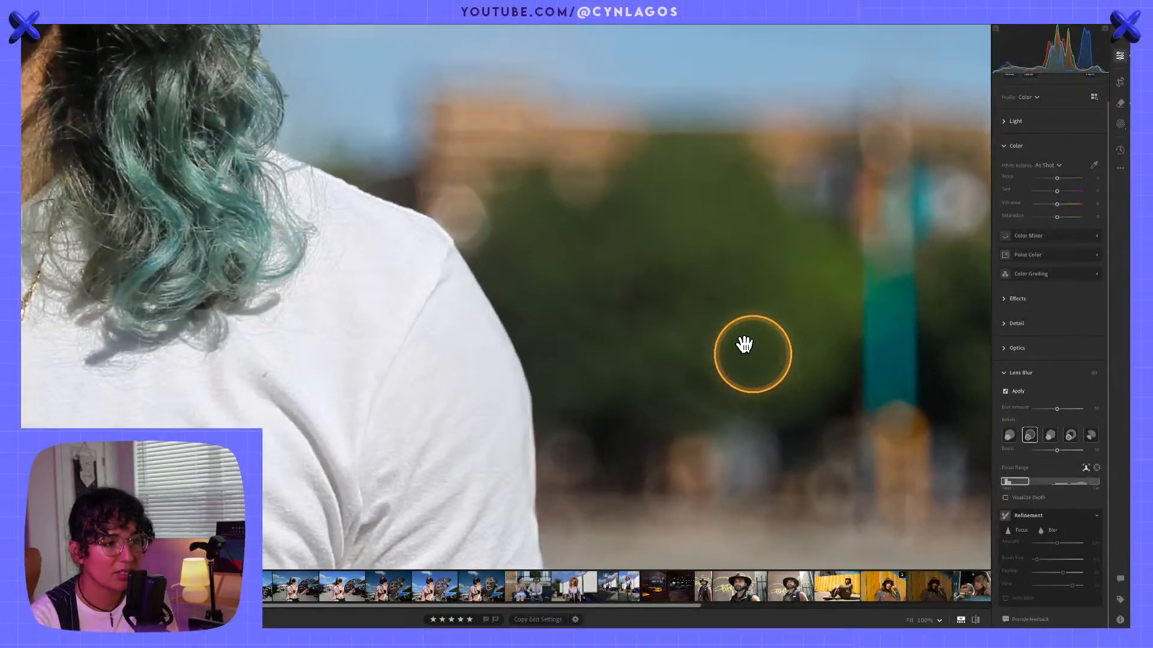
left_click(748, 334)
left_click(760, 331)
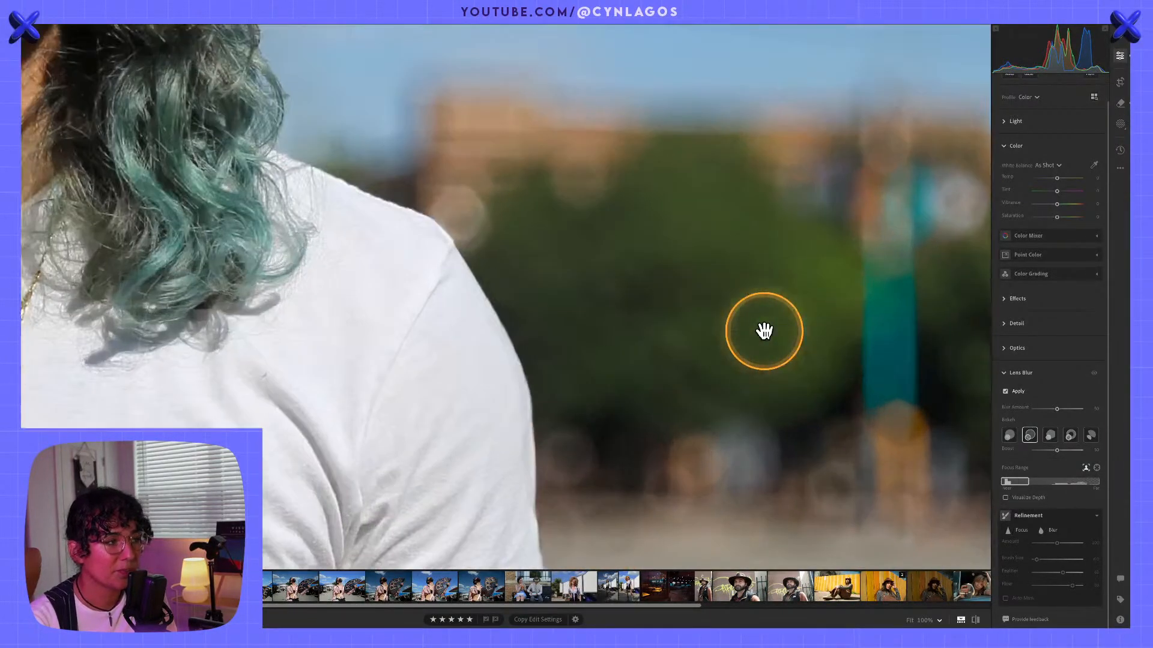
left_click_drag(764, 331, 394, 211)
key("alt")
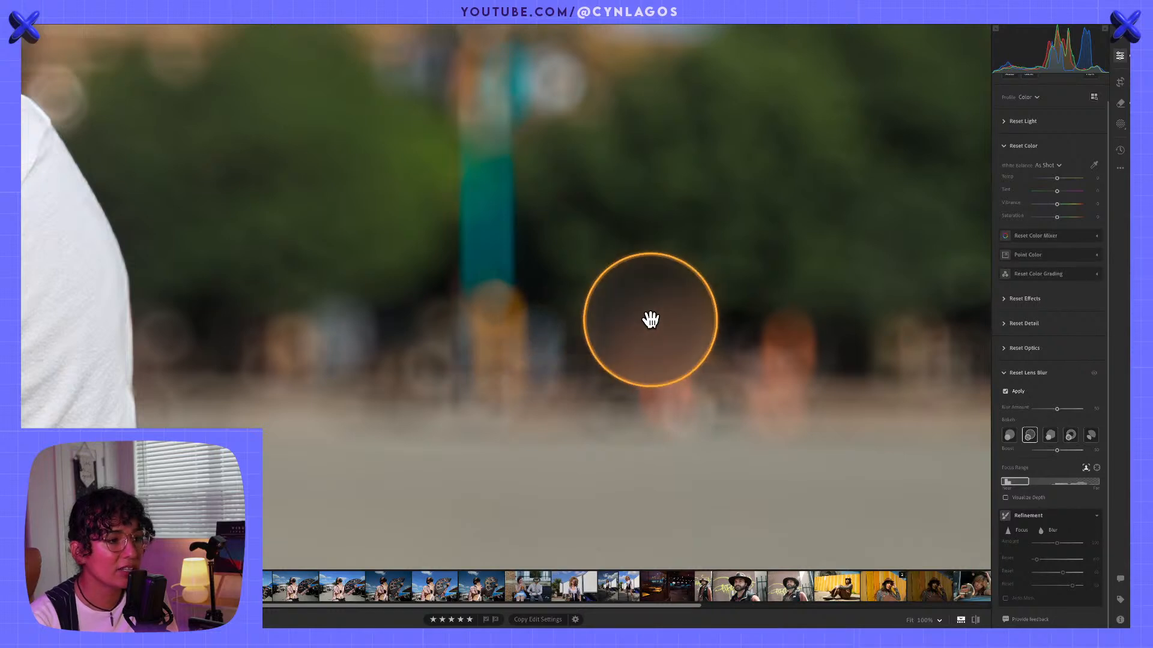
Step: Compare the third bokeh style with the fourth on the magnified background, leaving the fourth selected
left_click(1051, 436)
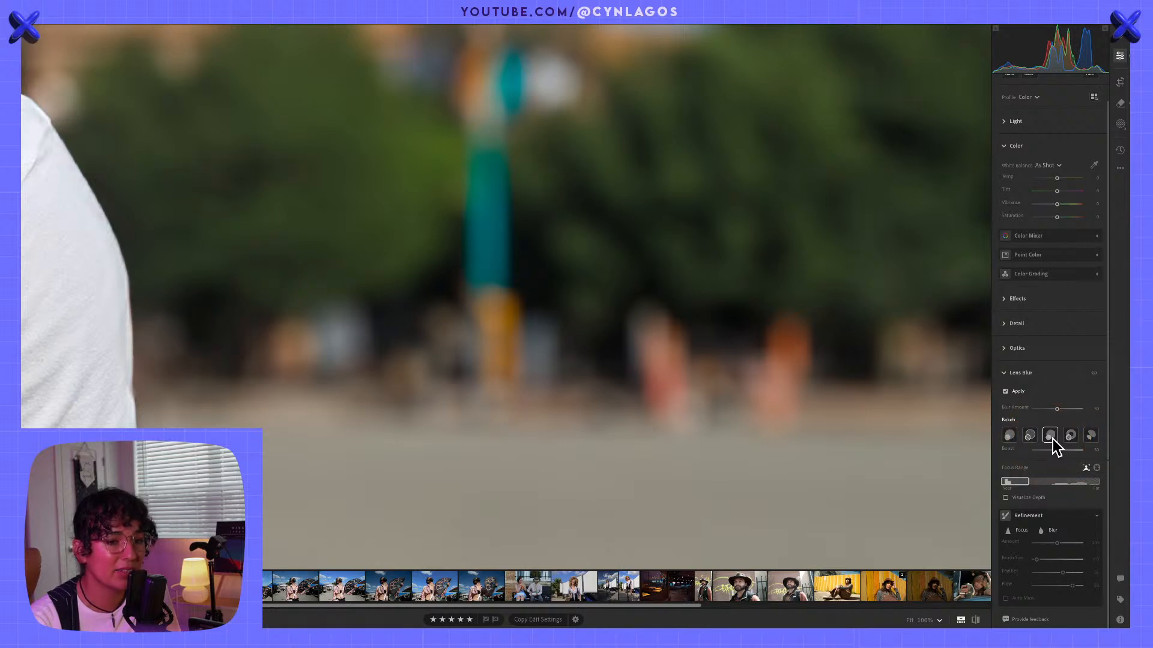
left_click_drag(659, 222, 288, 216)
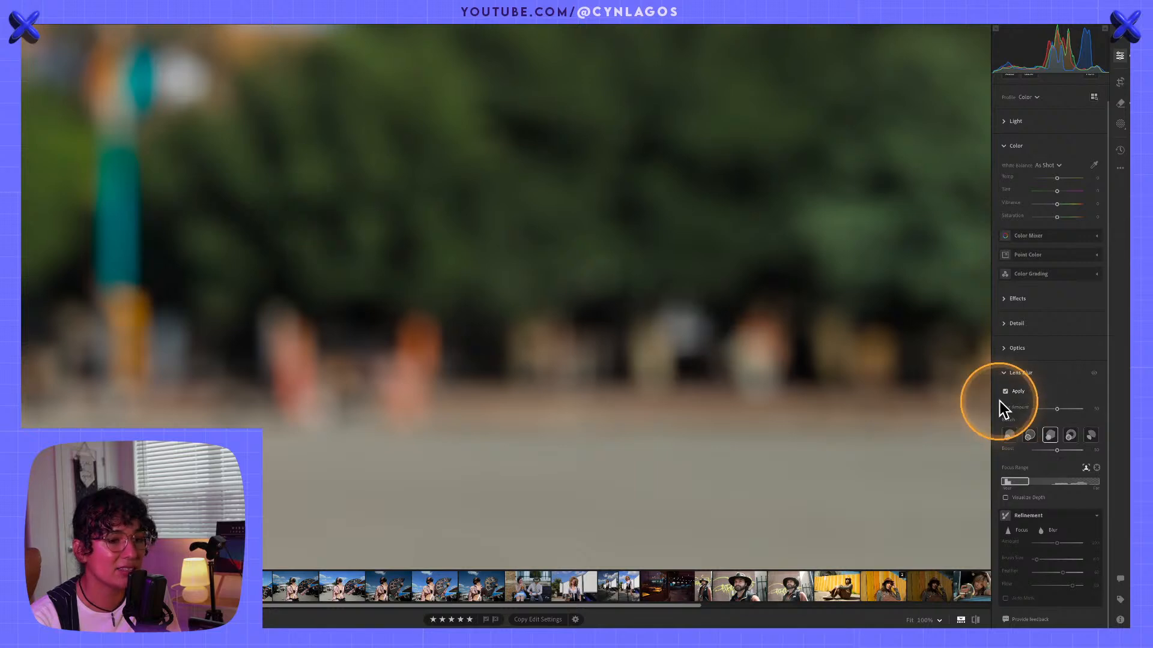
left_click(1070, 435)
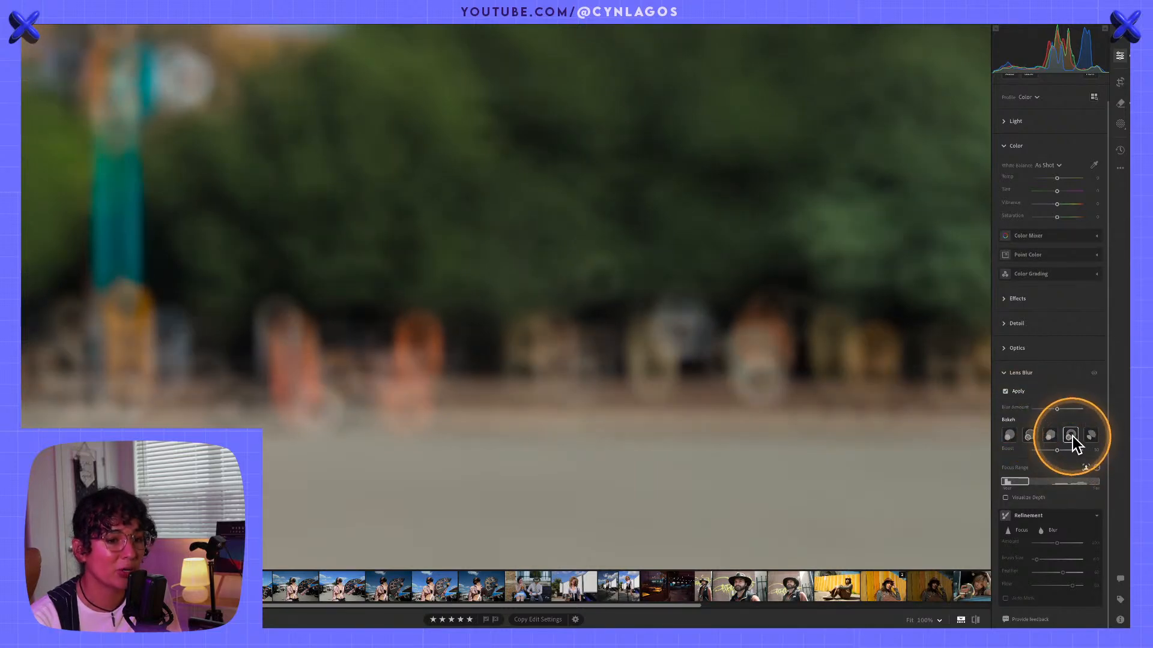
Step: Apply the Cat Eye bokeh style, examine the magnified background, and compare the whole portrait with its original
left_click_drag(600, 368, 882, 556)
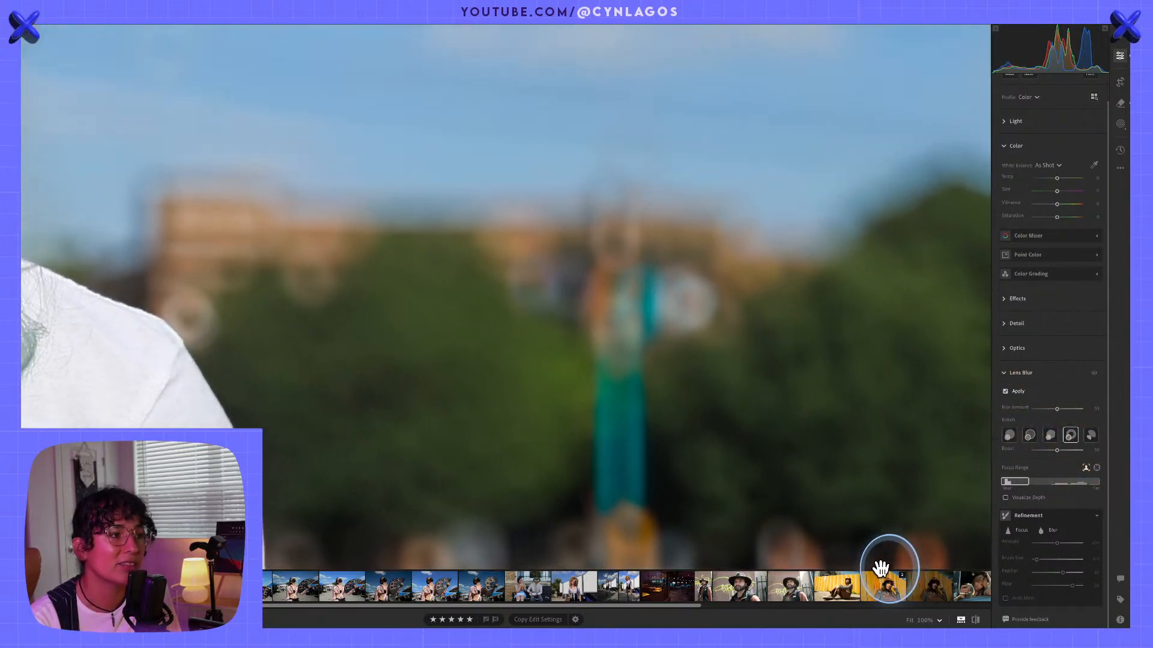
left_click(1089, 439)
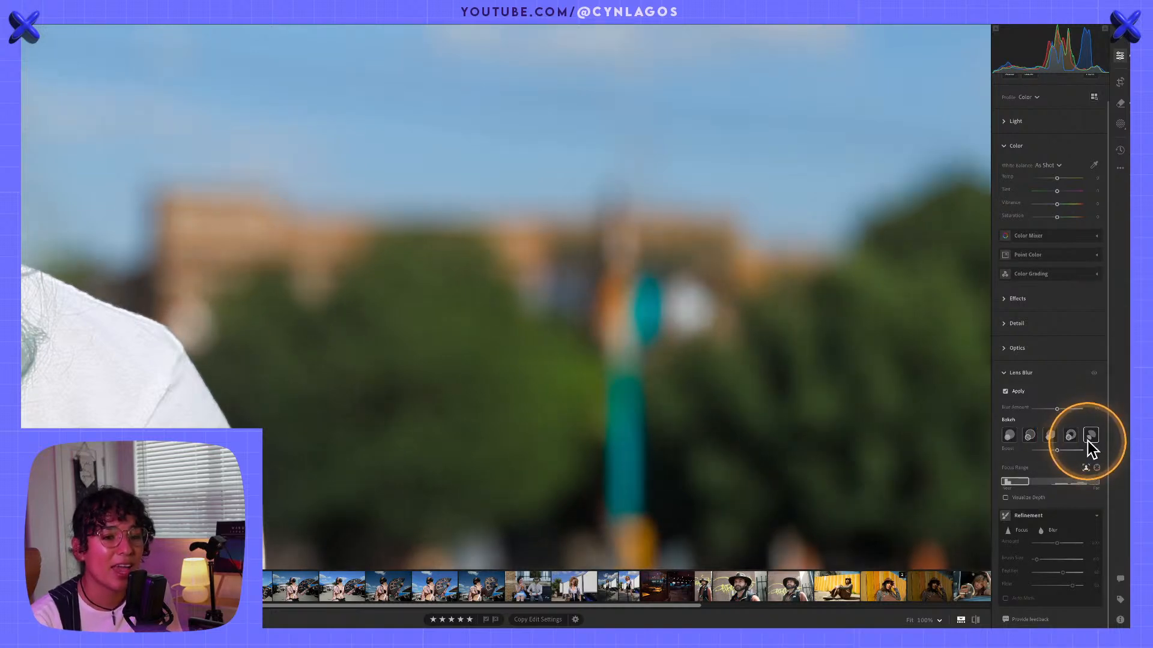
left_click(651, 275)
left_click_drag(651, 275, 465, 269)
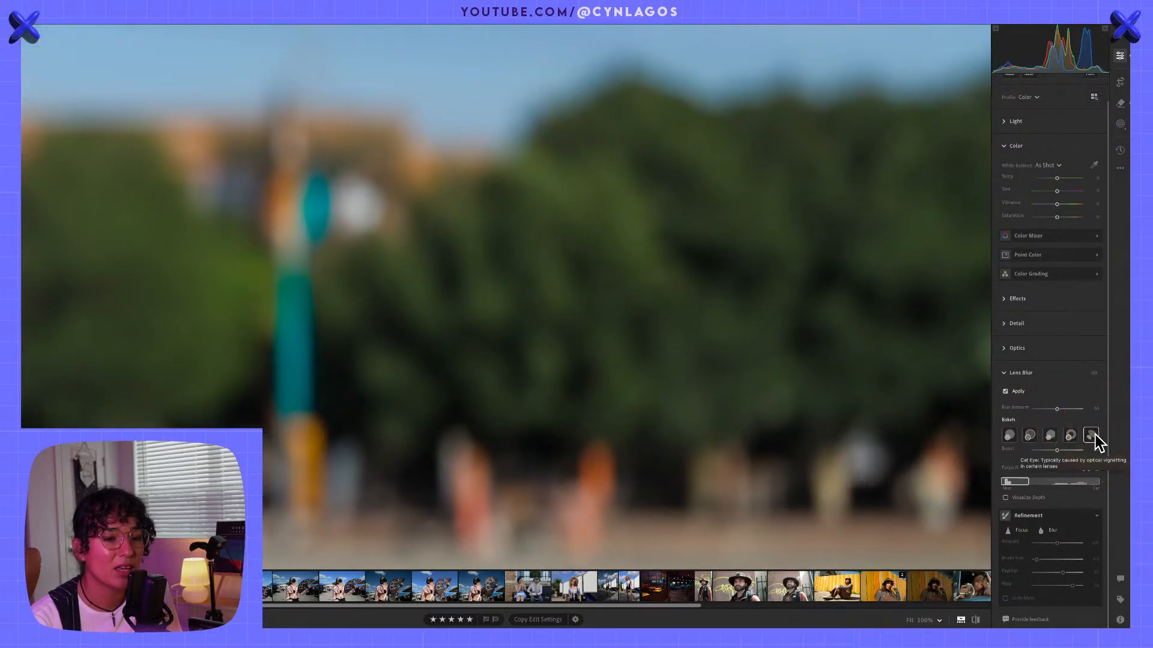
left_click_drag(540, 294, 772, 152)
left_click(764, 218)
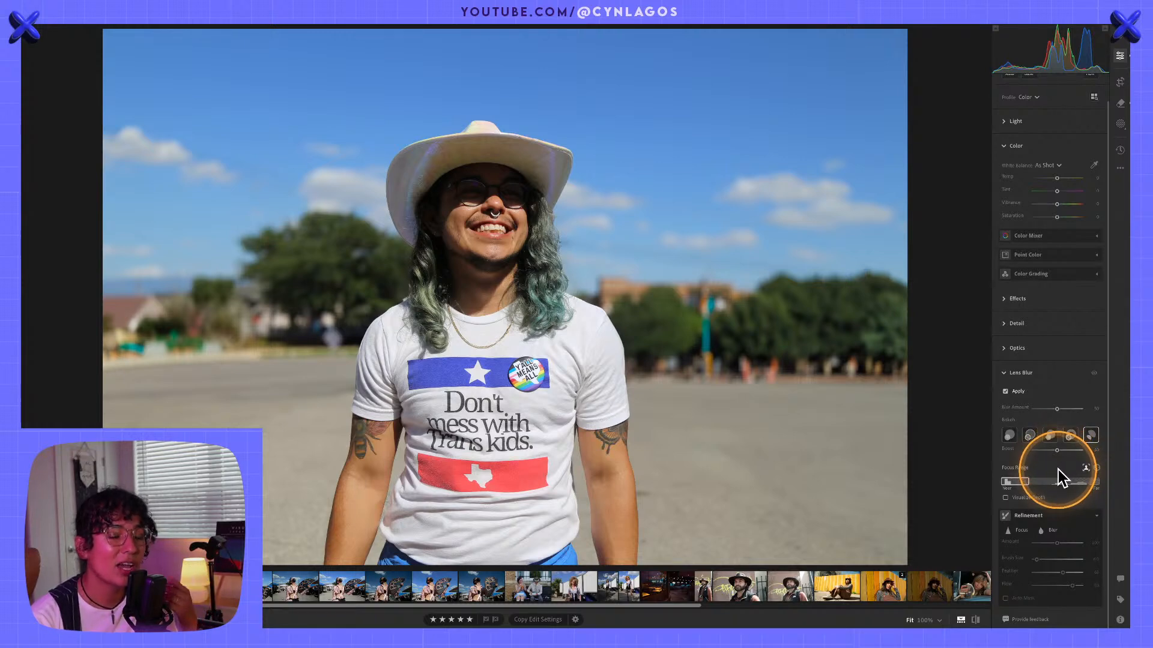
key("backslash")
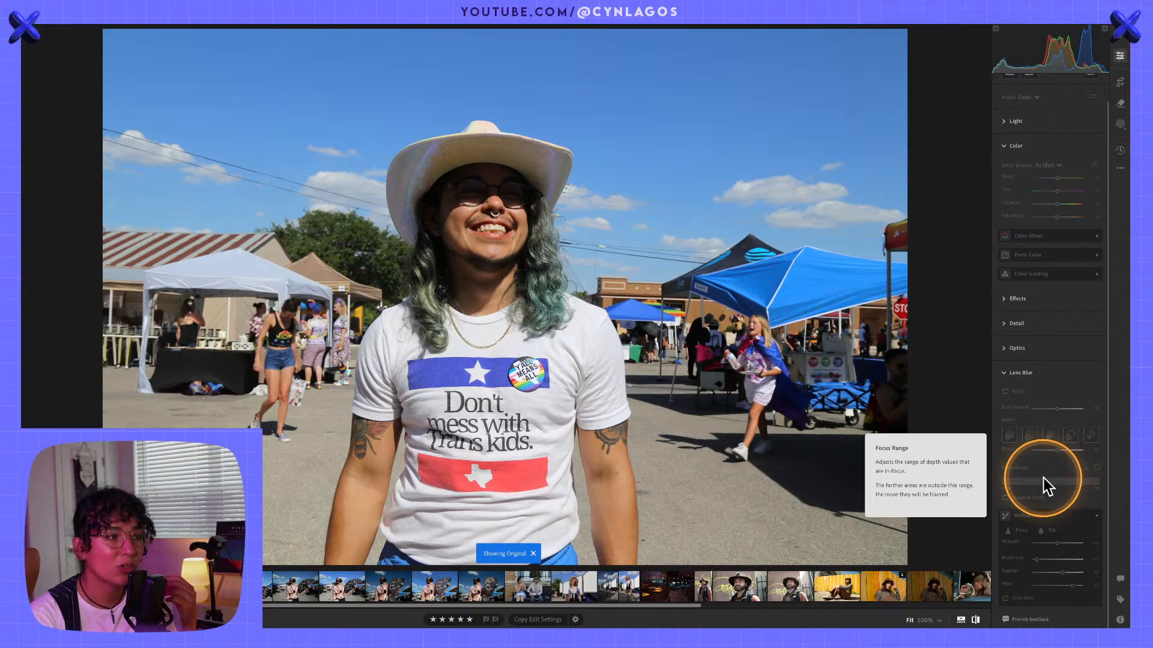
key("backslash")
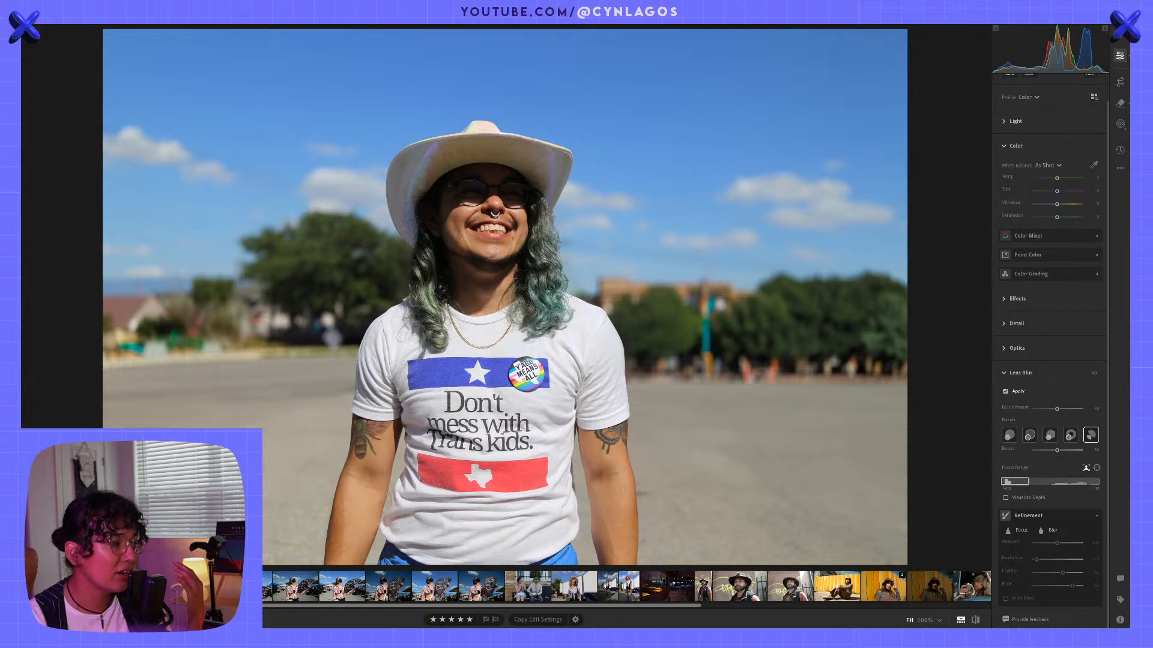
Step: Open the portrait with the rainbow-colored fan and compare its background with Lens Blur off and on, leaving it on
left_click(1009, 435)
key("Right")
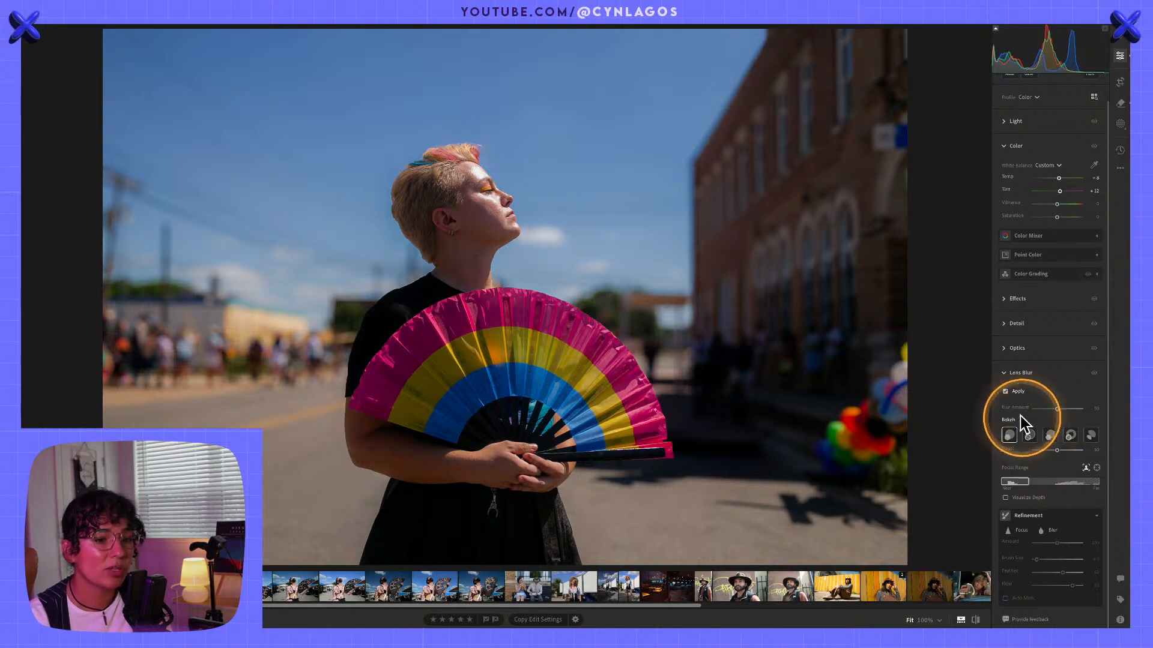
left_click(1005, 391)
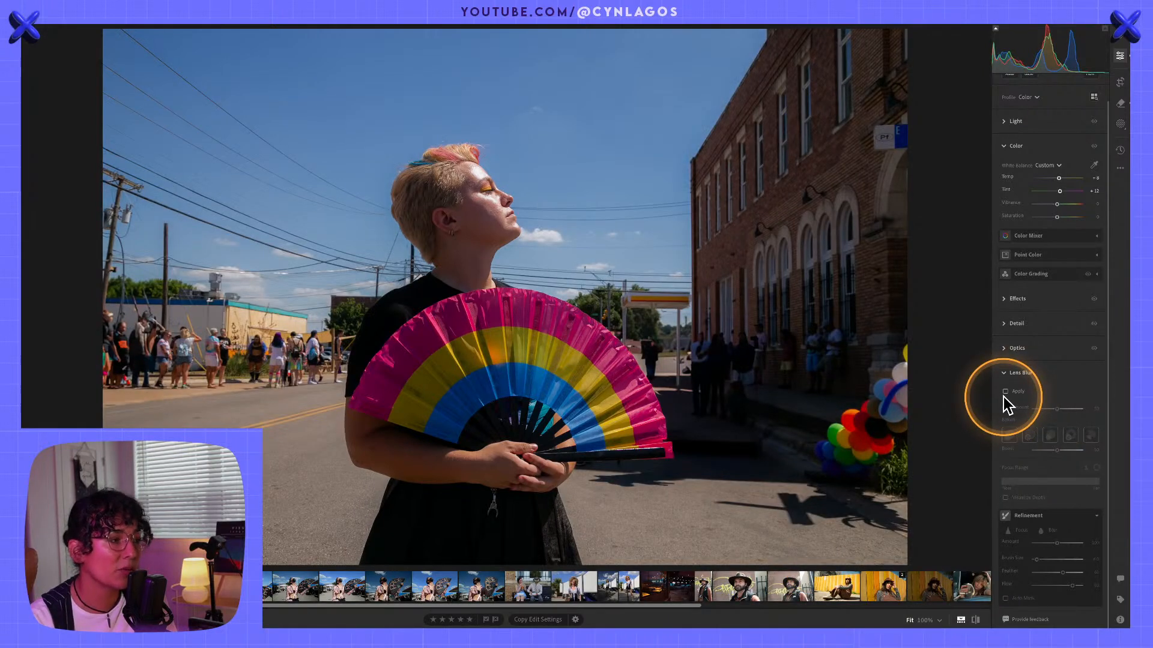
key("alt")
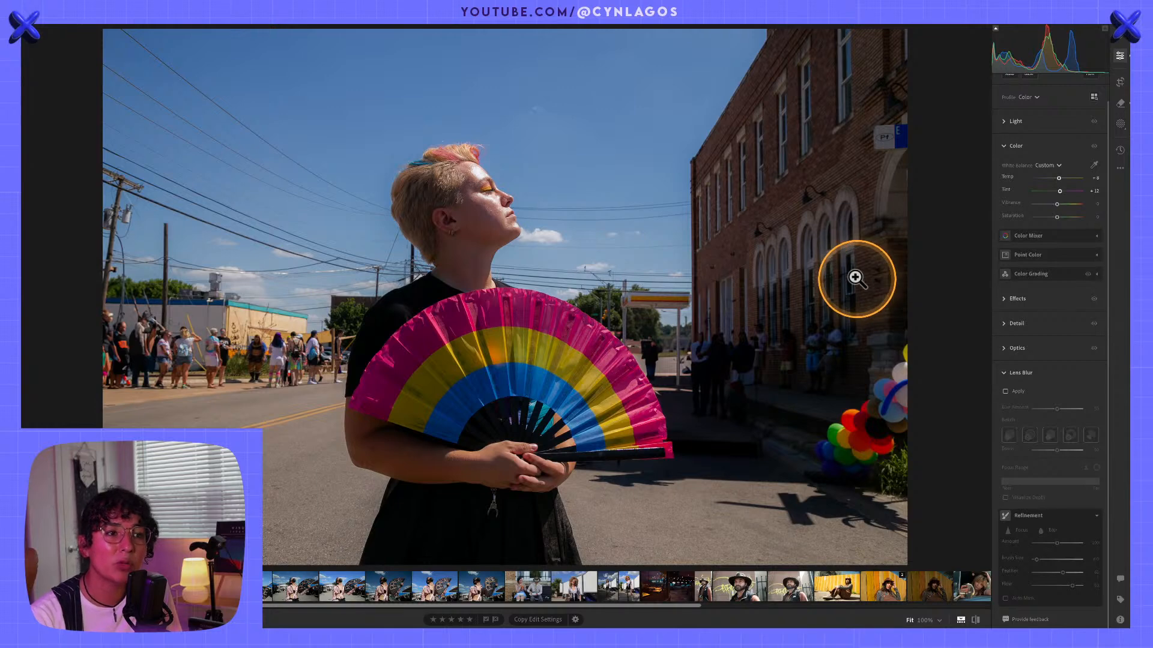
key("alt")
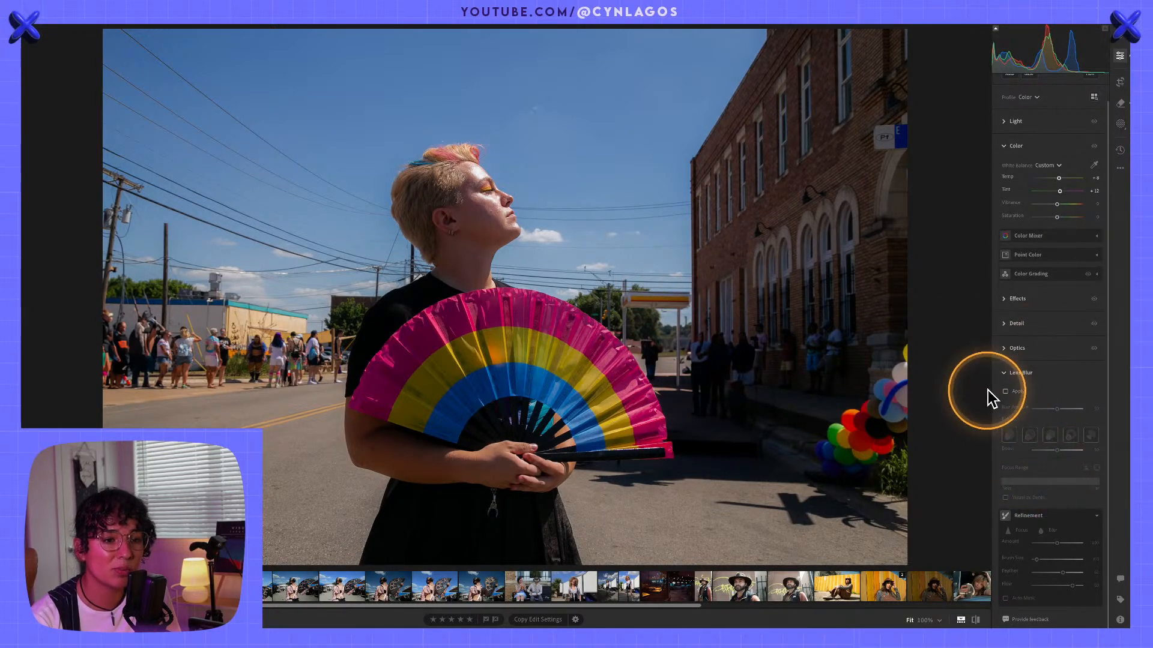
left_click(1005, 391)
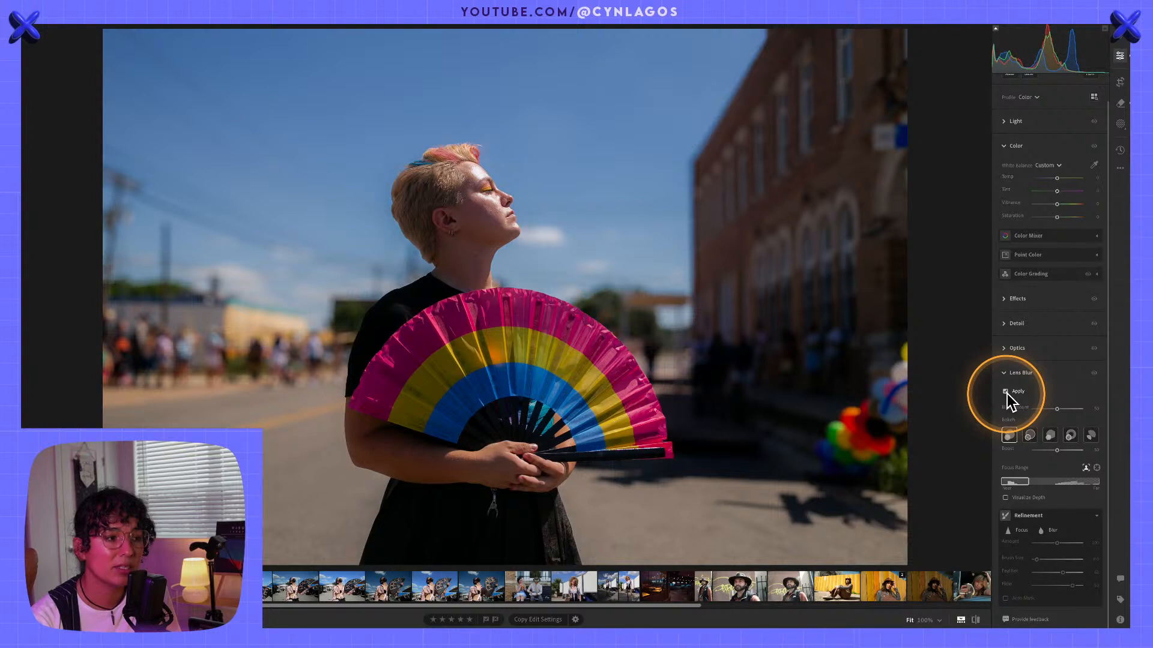
key("alt")
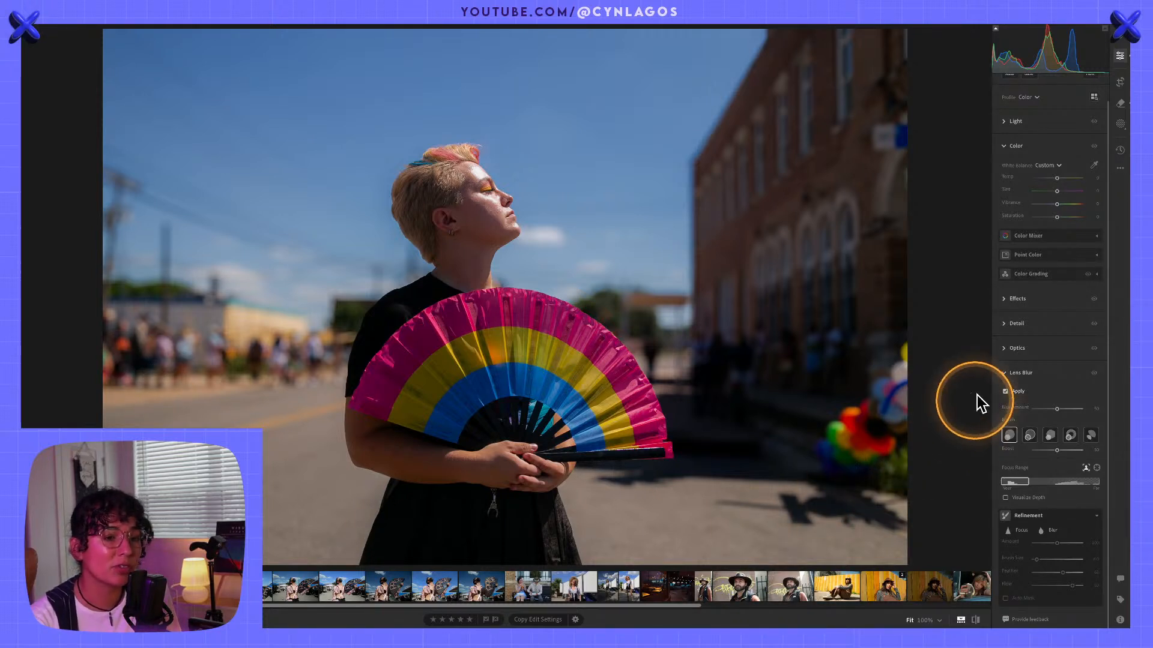
left_click(1004, 391)
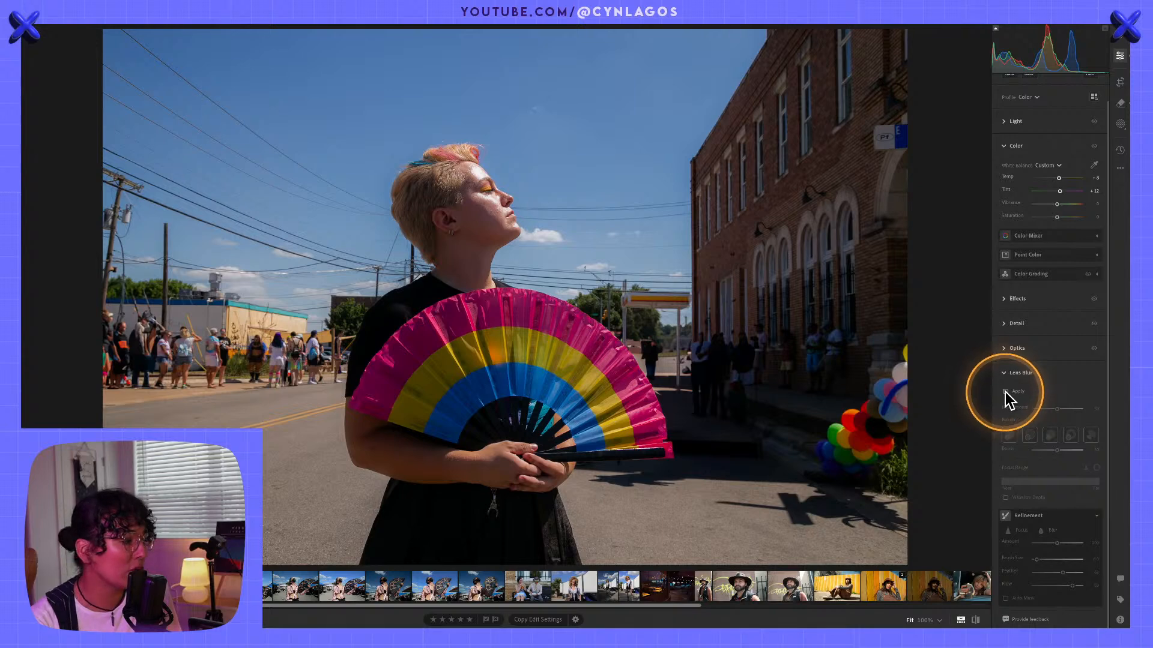
left_click(1005, 391)
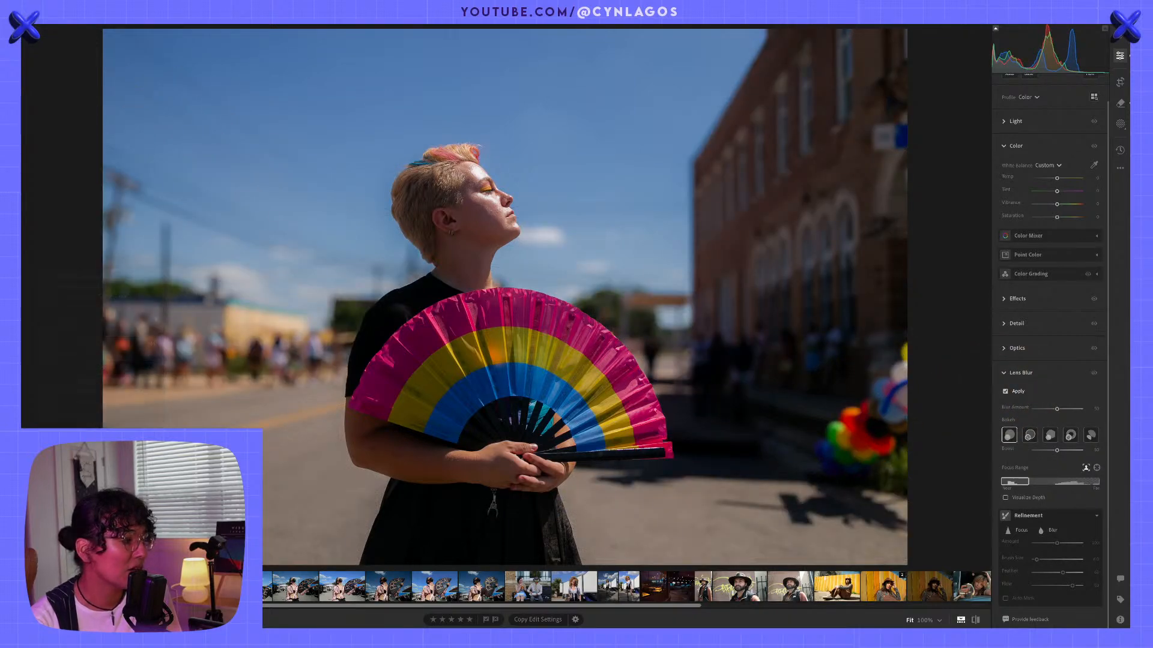
Step: Compare the fan portrait's unedited original with its retouched and blurred version
key("slash")
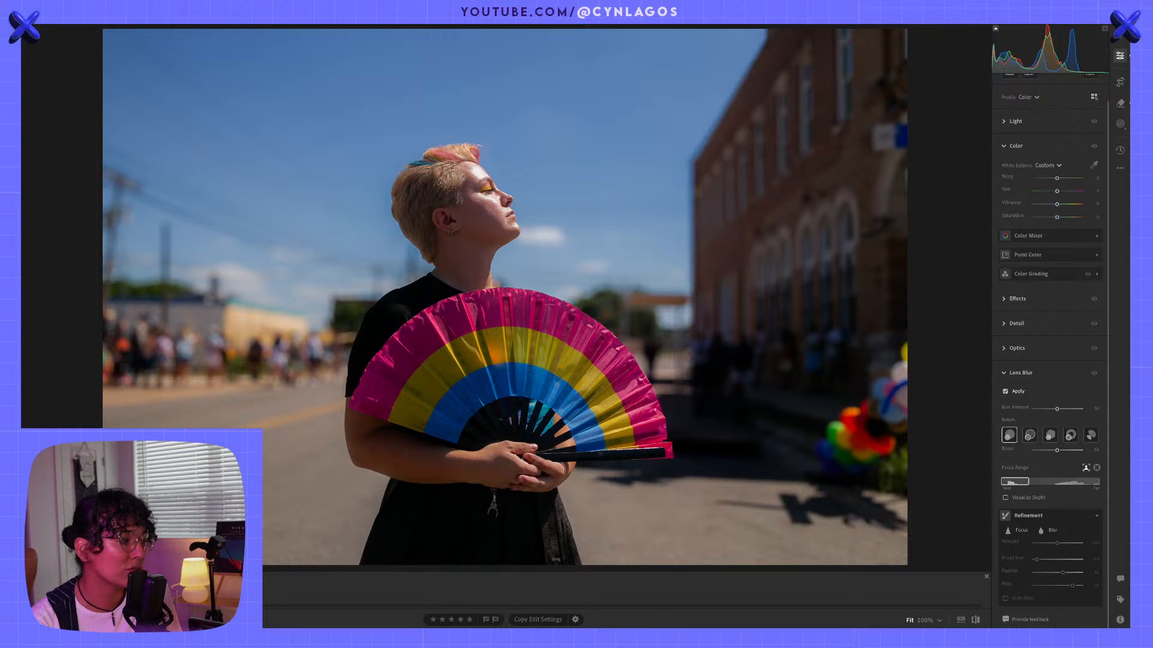
key("backslash")
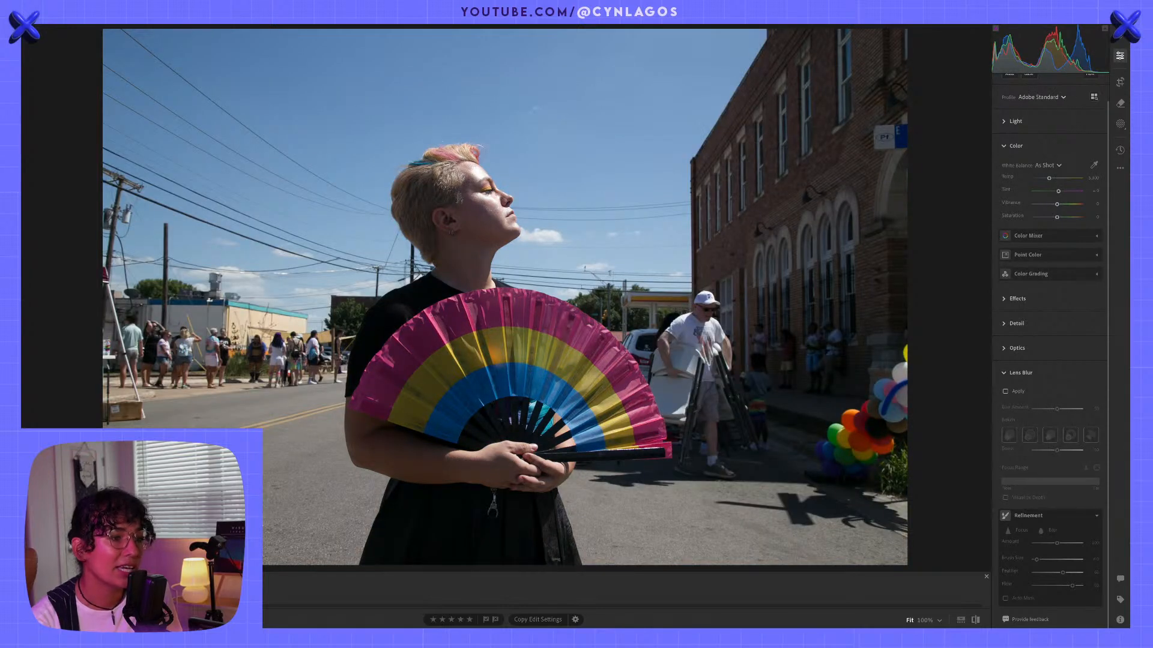
key("alt")
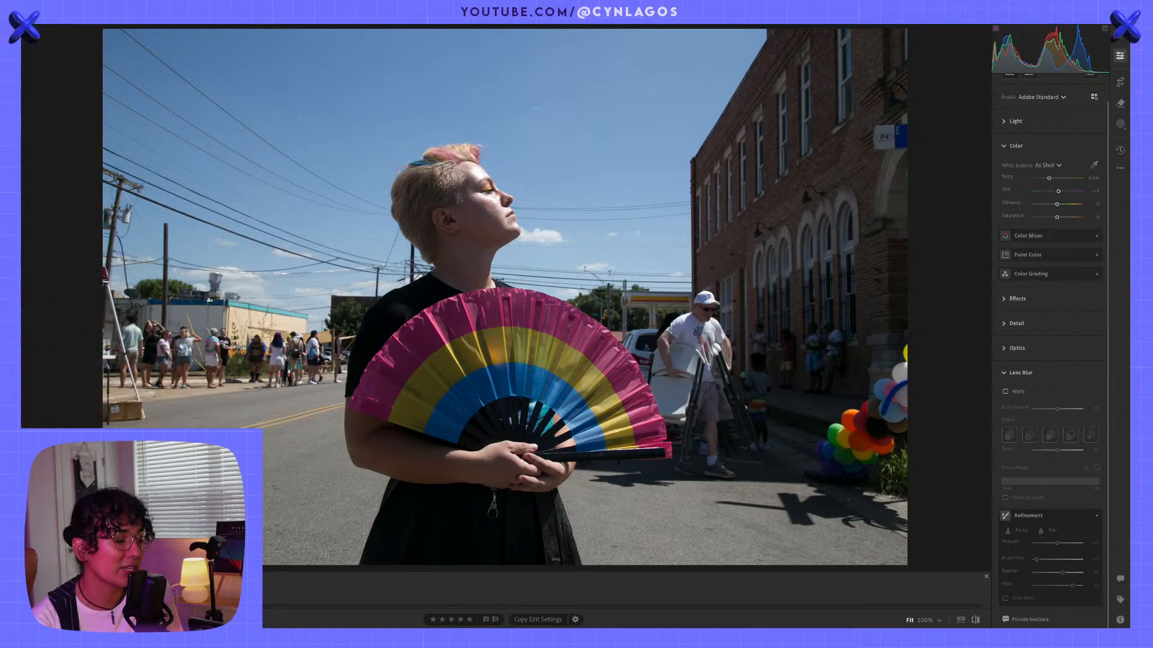
key("Right")
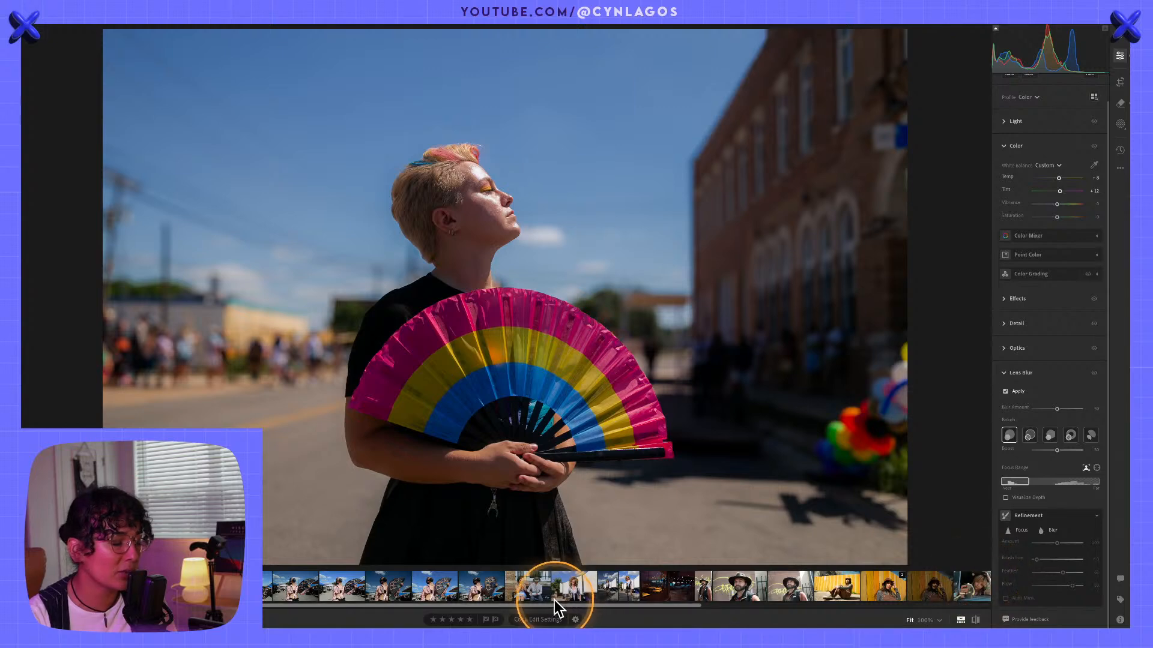
Step: Return to the cowboy hat portrait and collapse its Color and Lens Blur settings
scroll(561, 585, "down", 3)
scroll(564, 594, "up", 3)
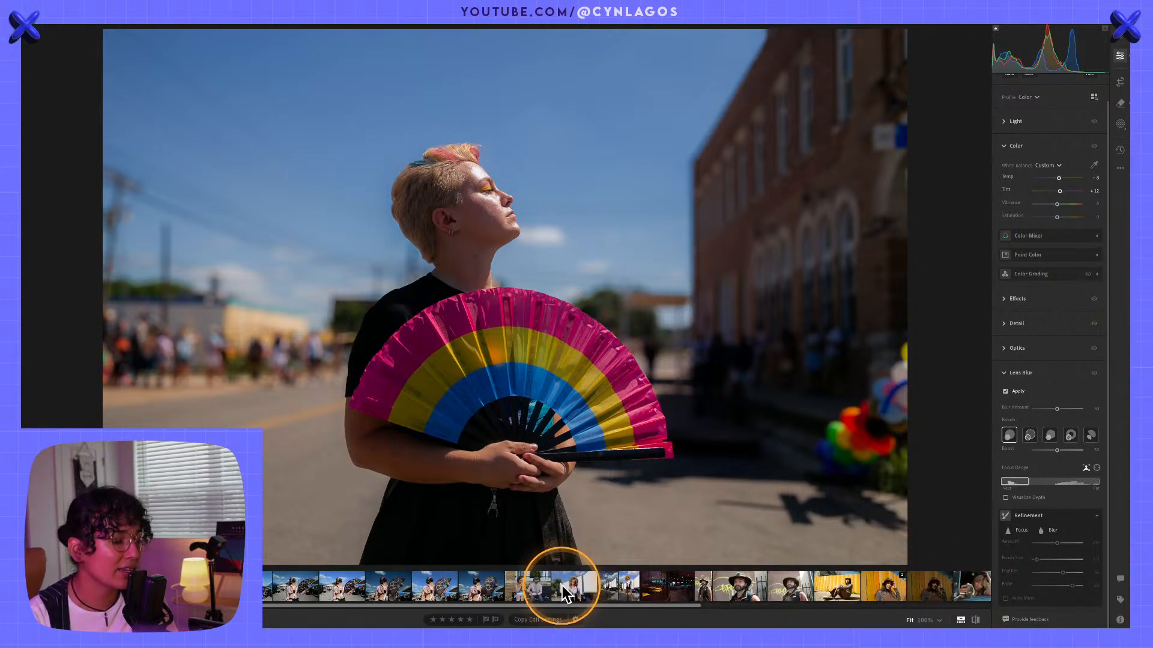
left_click(144, 587)
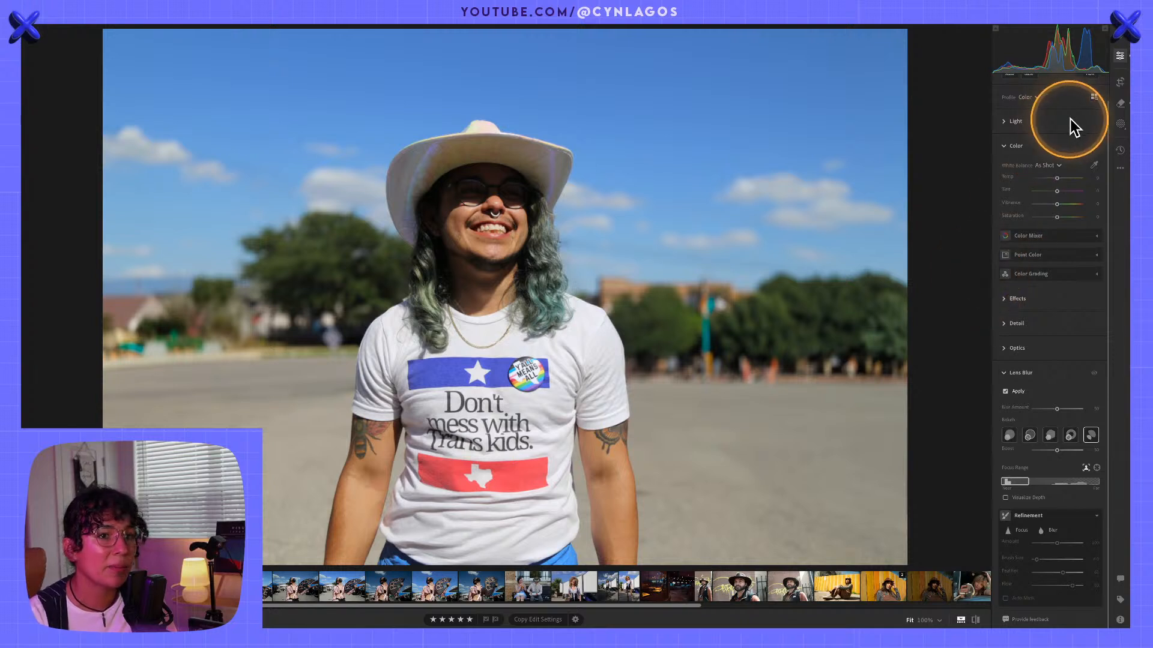
left_click(1006, 146)
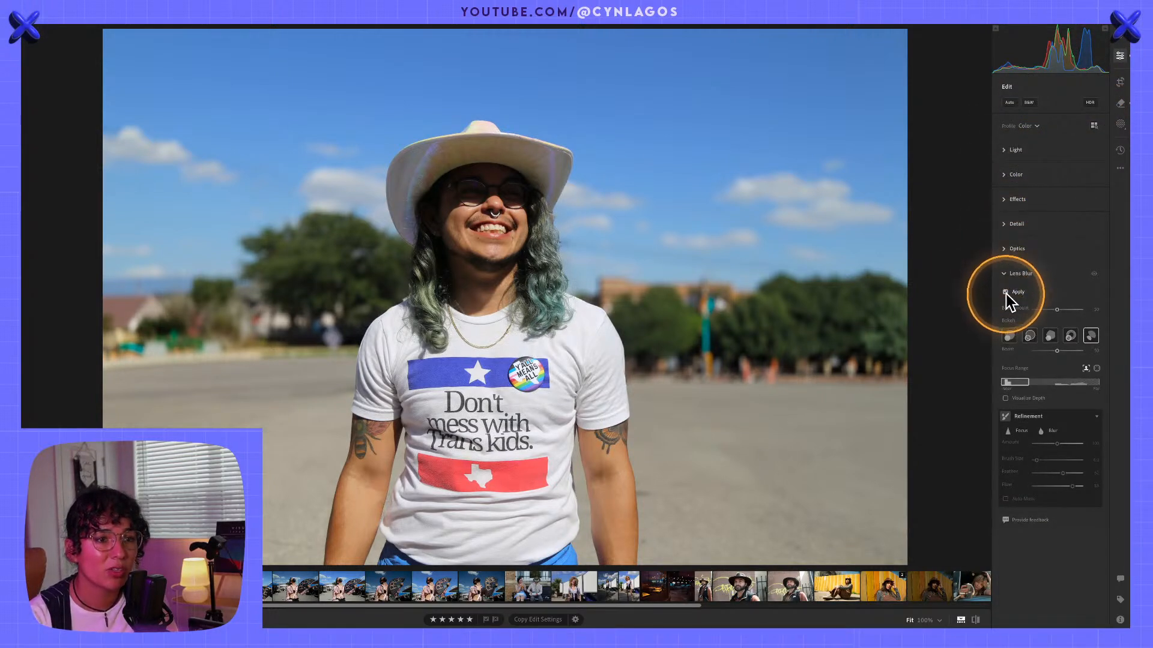
left_click(1004, 273)
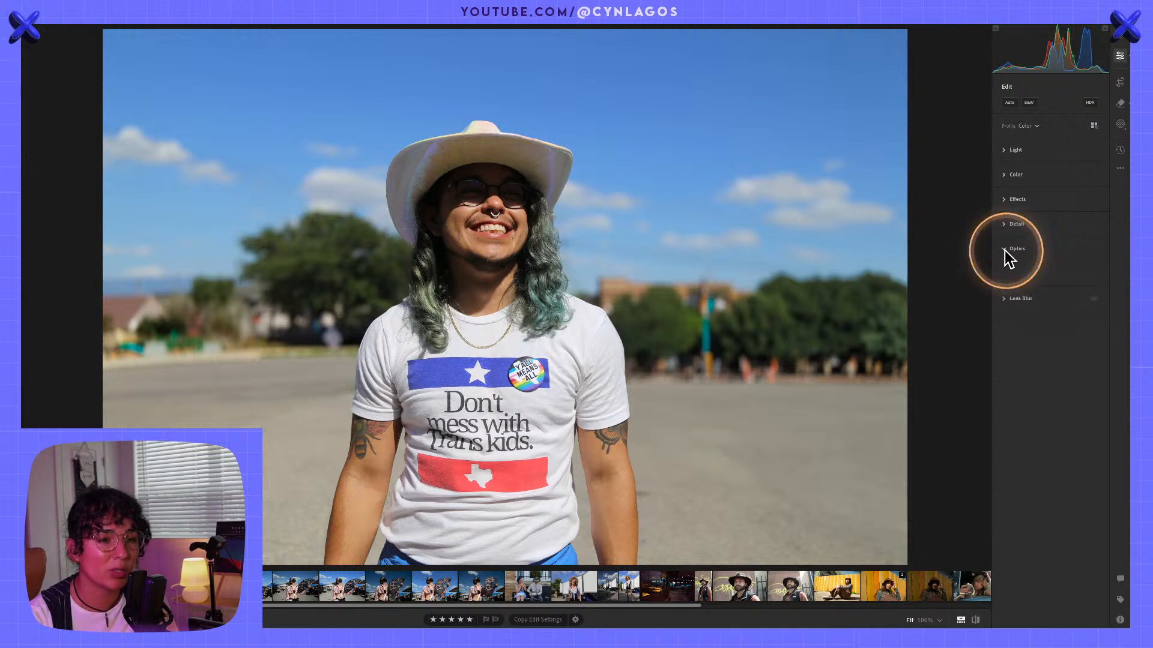
Step: Open the Point Color controls within the color settings and sample the blue of the sky
left_click(1005, 200)
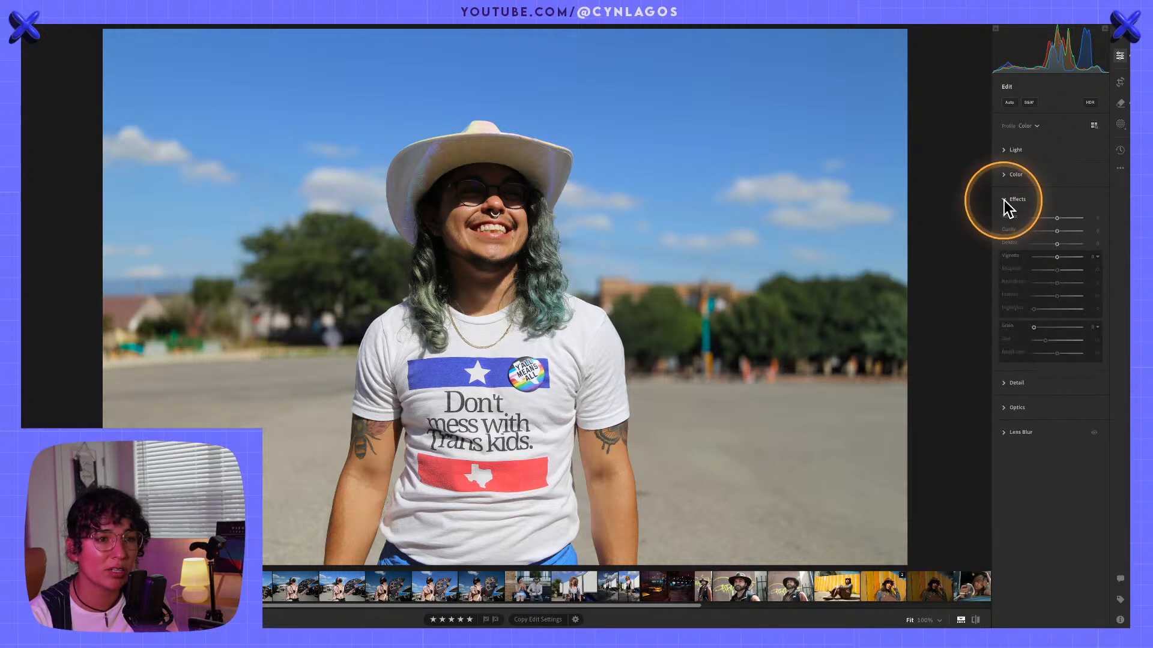
left_click(1004, 175)
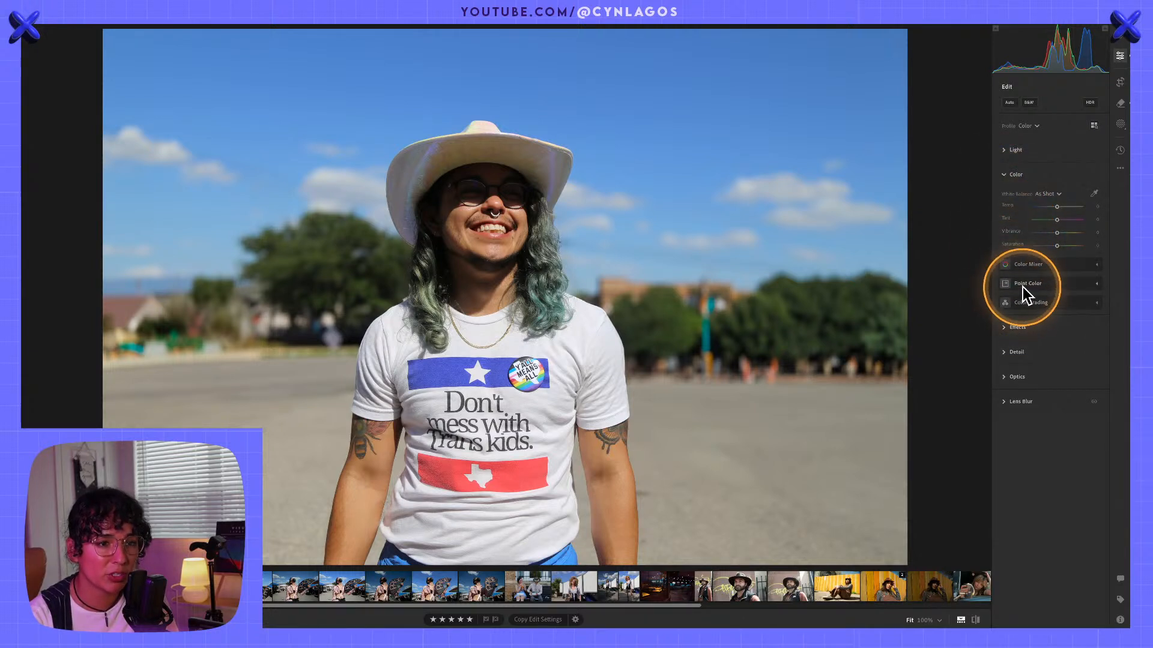
left_click(1007, 283)
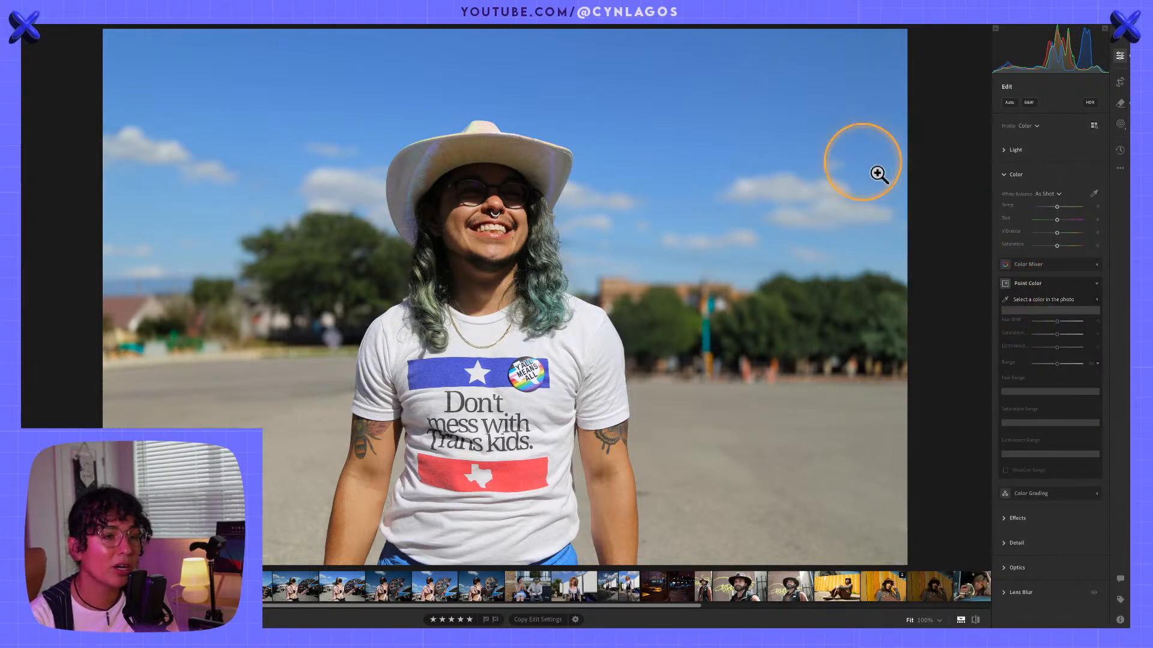
left_click(1004, 300)
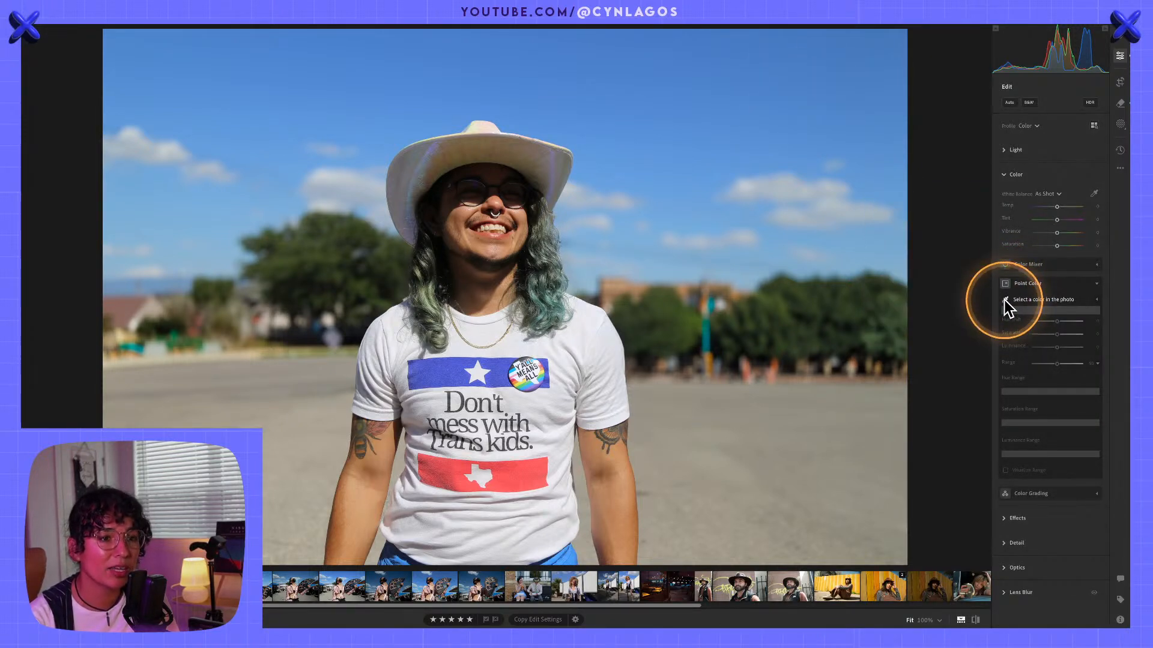
left_click(775, 96)
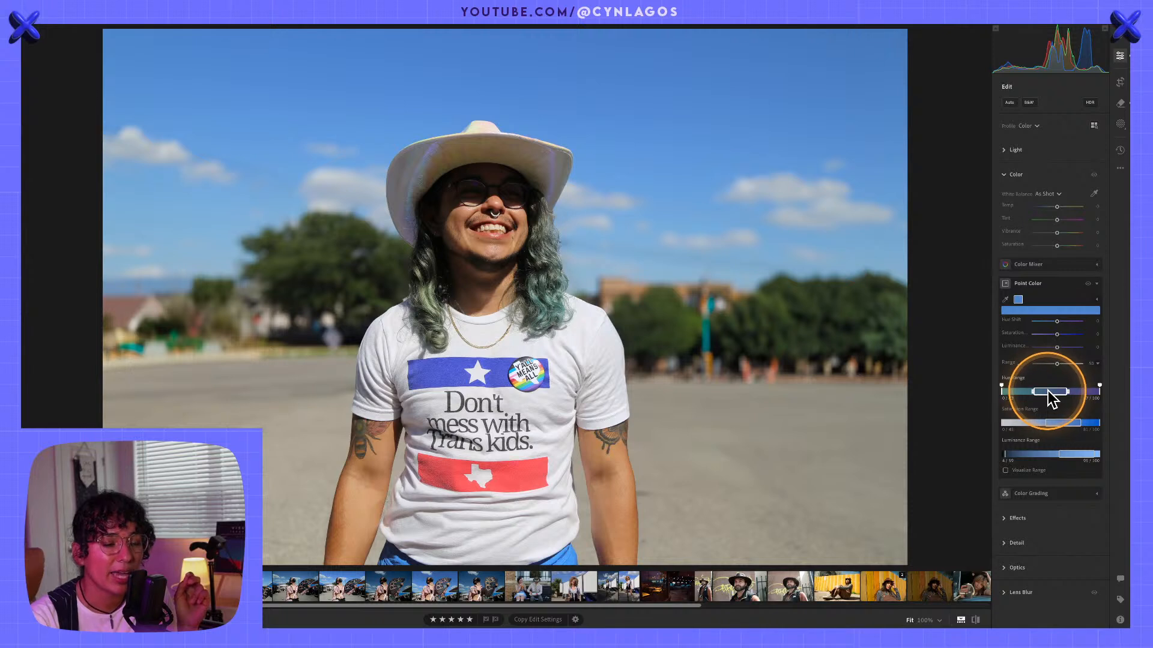
Step: Adjust the sky sample's color ranges, set its hue shift to about -51, and slightly lower its saturation and luminance
left_click_drag(1047, 391, 1052, 448)
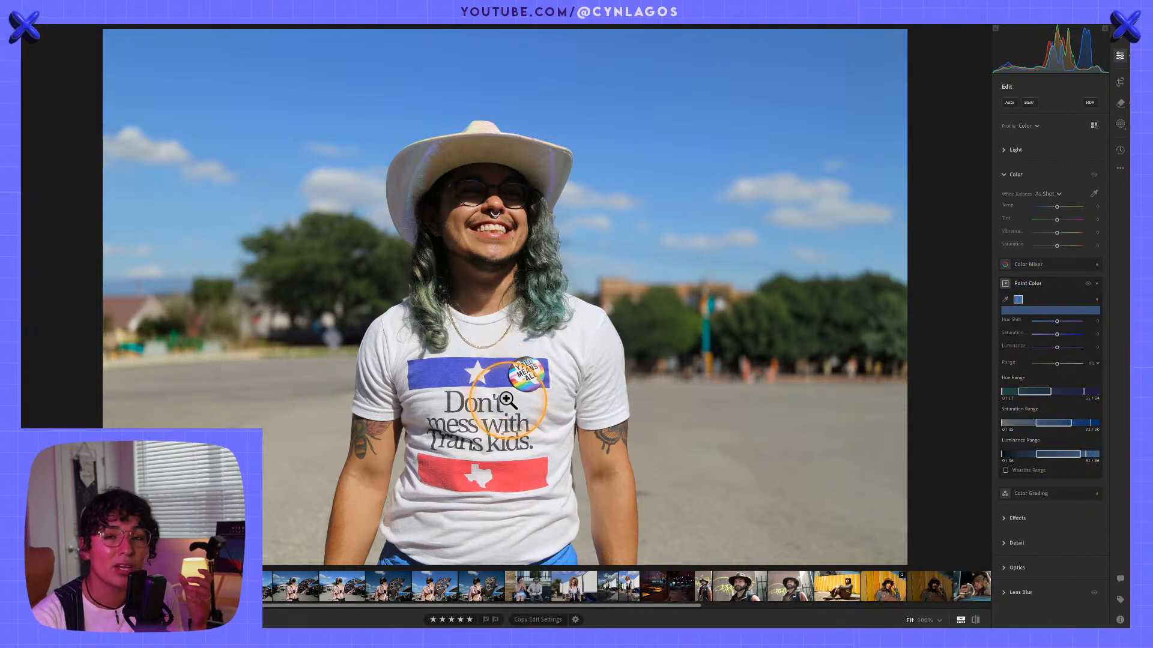
mouse_move(1051, 283)
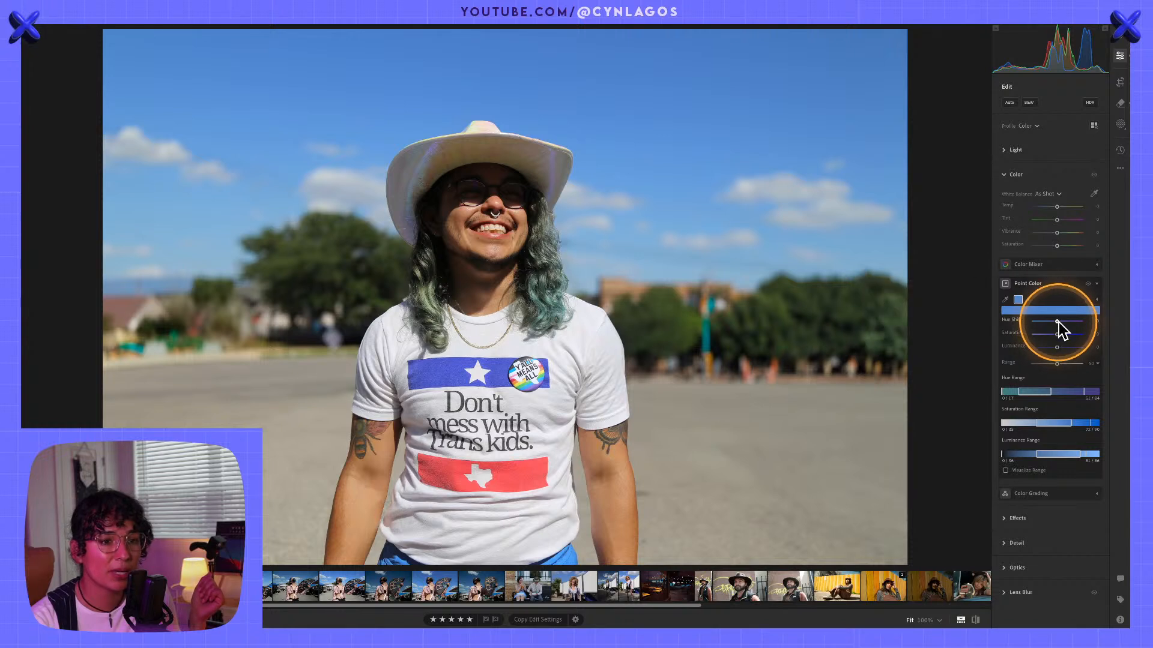
left_click_drag(1058, 322, 1054, 345)
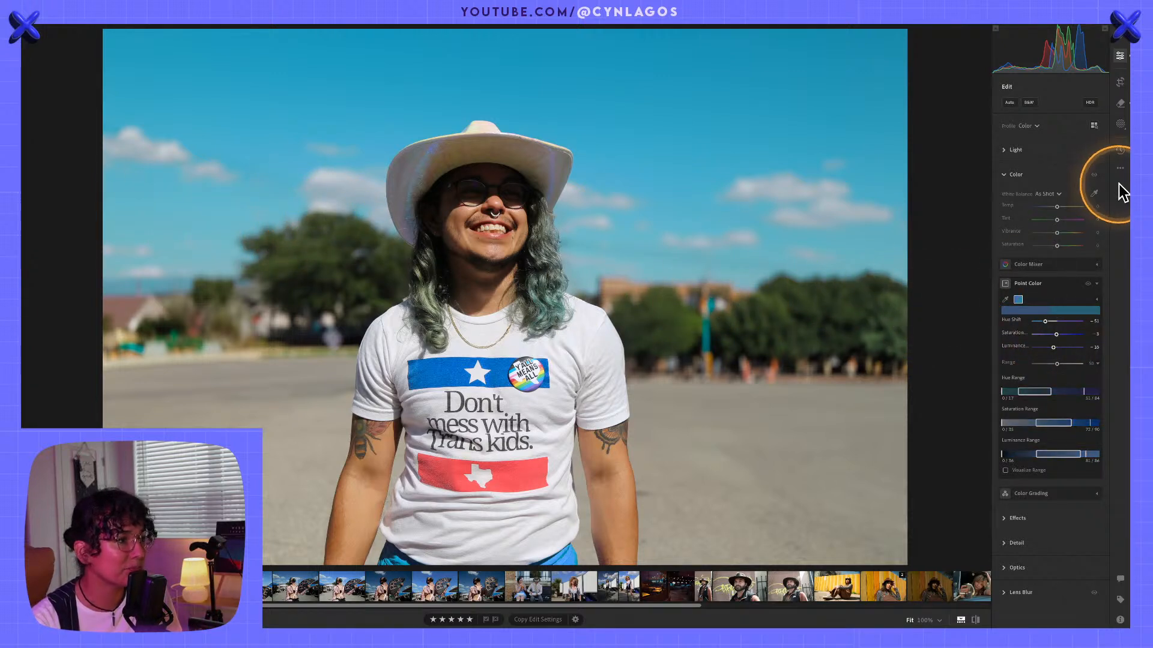
key("backslash")
left_click(877, 485)
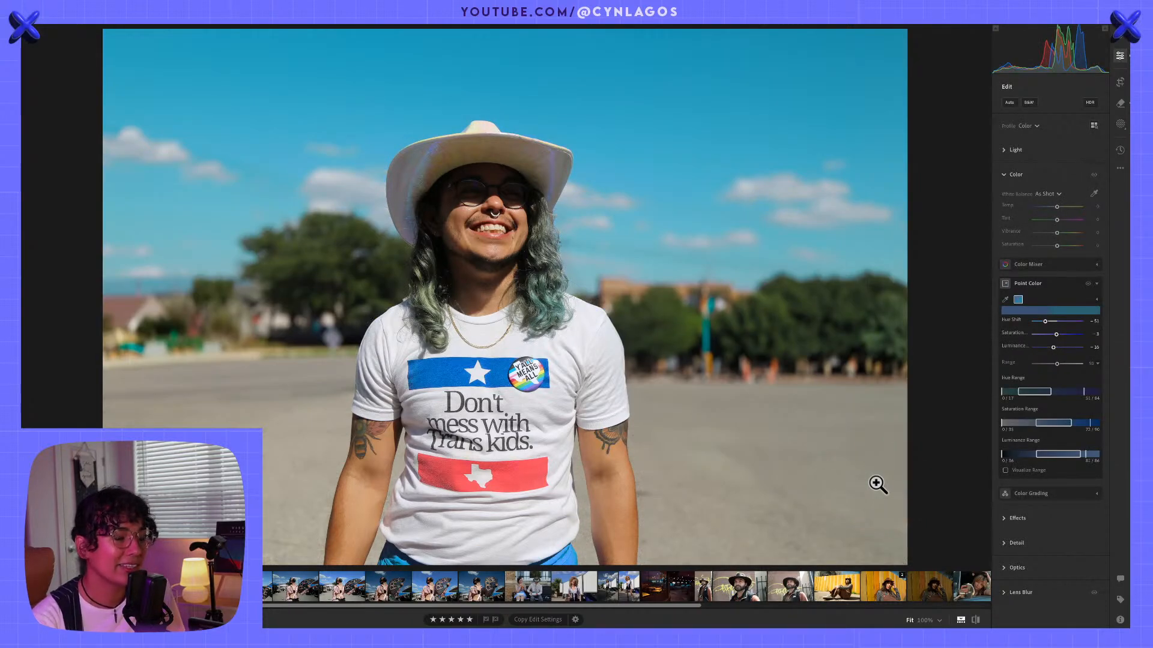
left_click(926, 486)
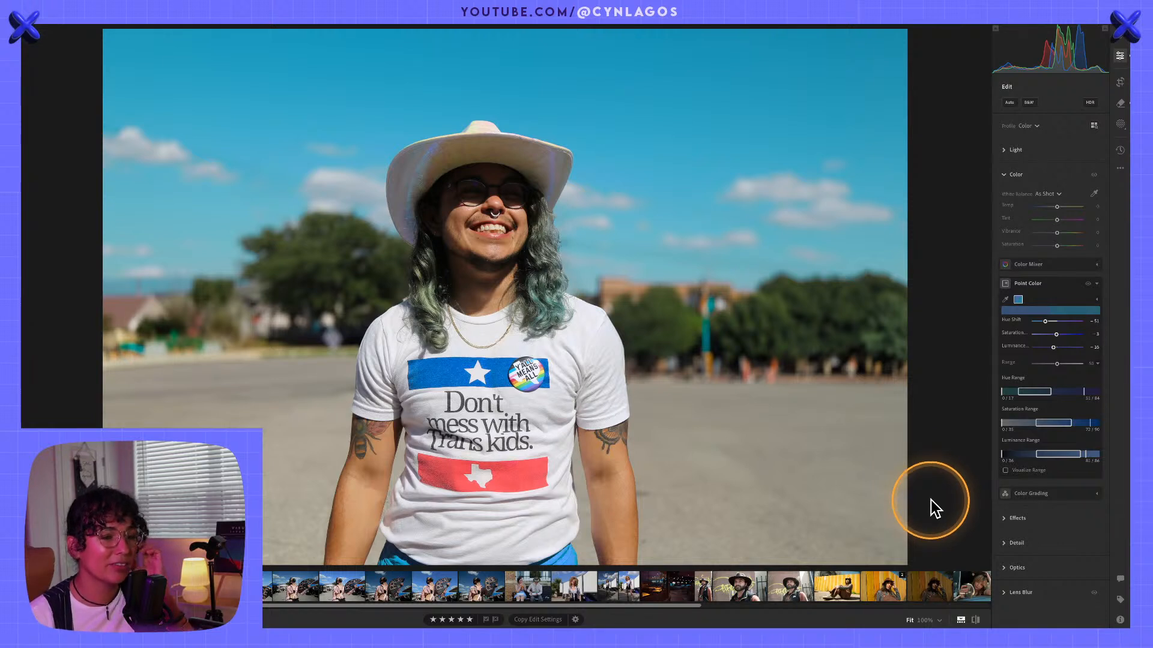
left_click(935, 509)
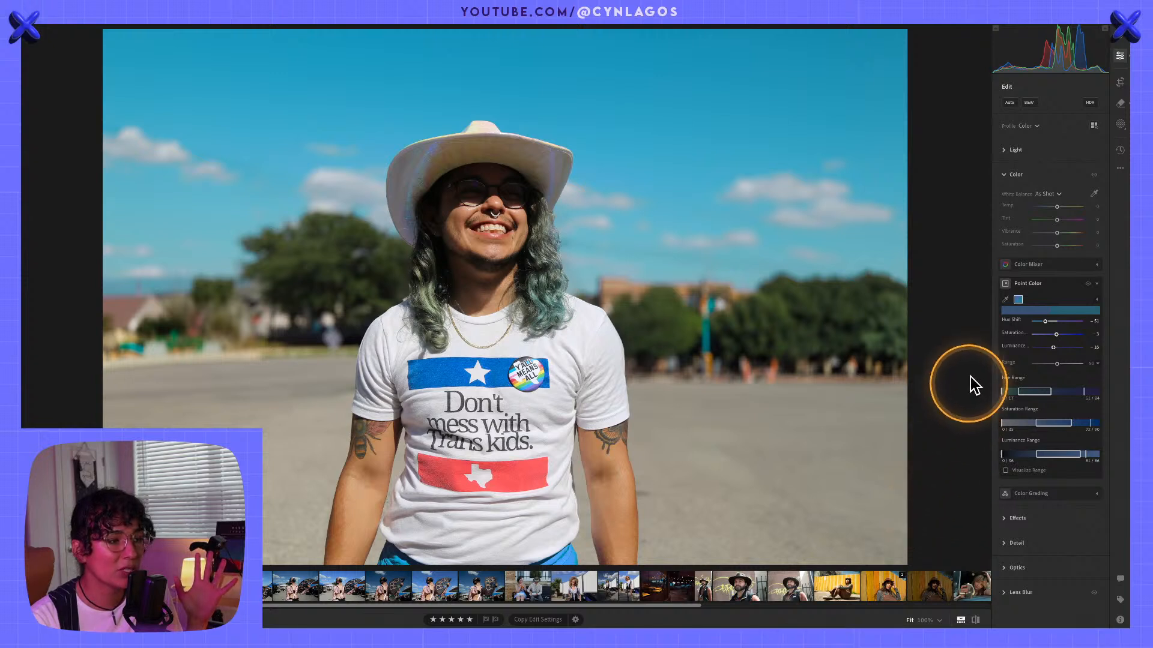
Step: Add a second Point Color sample from the skin tone on the subject's tattooed arm beside the pavement
left_click(1005, 300)
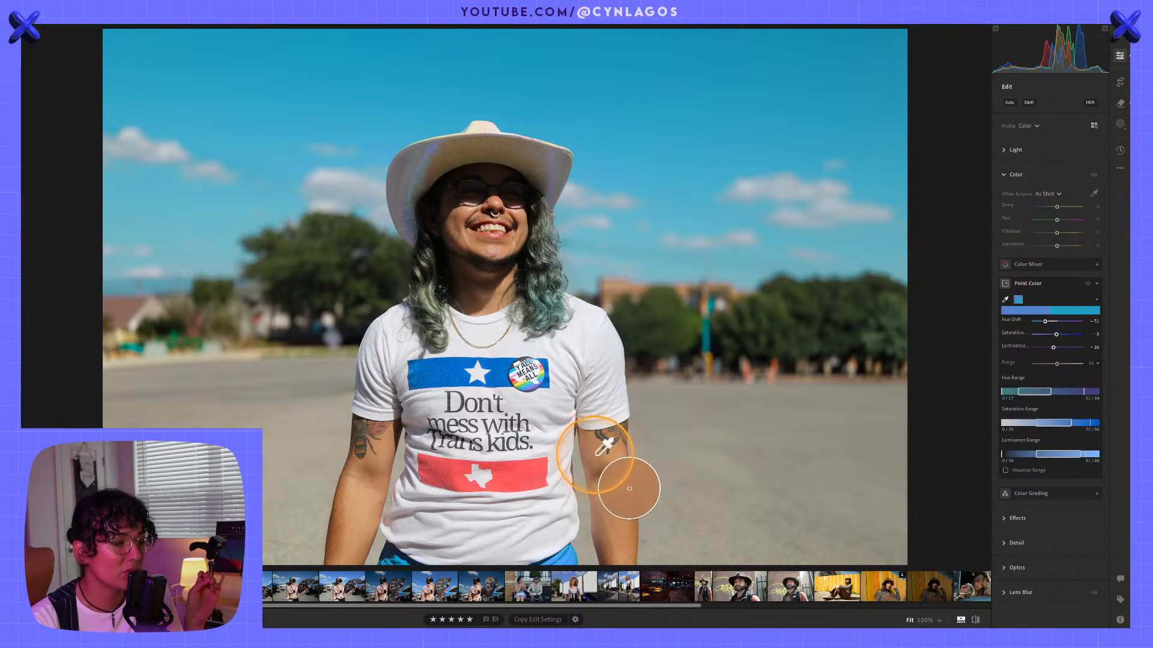
left_click(597, 461)
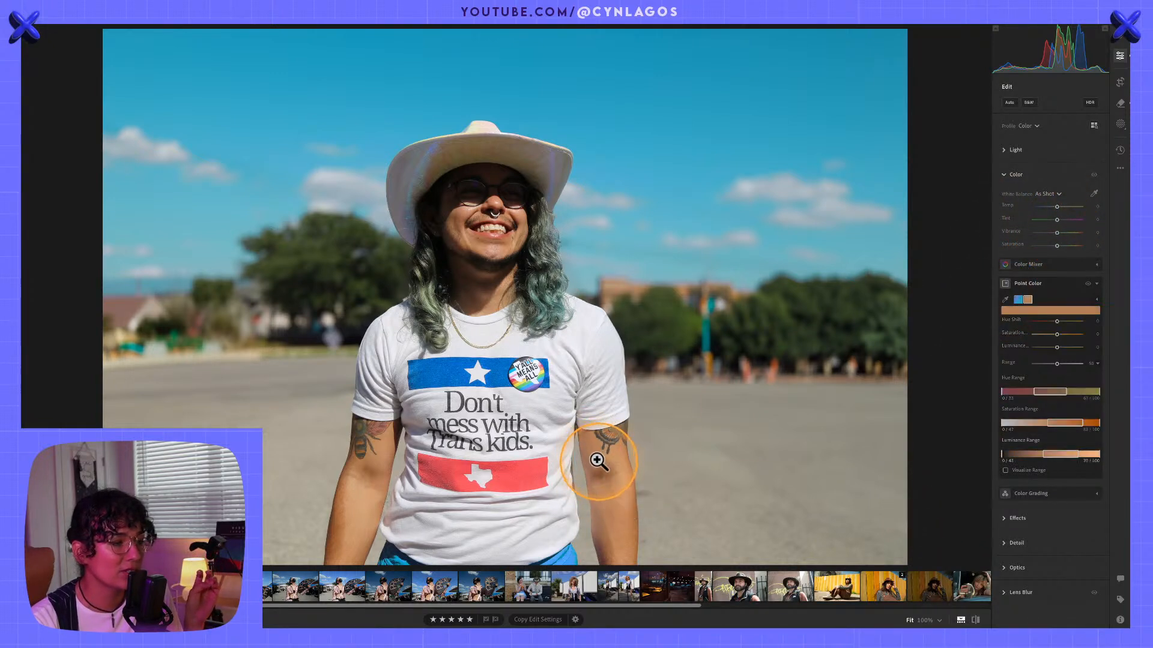
Step: Slightly raise the saturation of the skin tone's Point Color sample
left_click(1057, 335)
left_click_drag(1057, 335, 1058, 334)
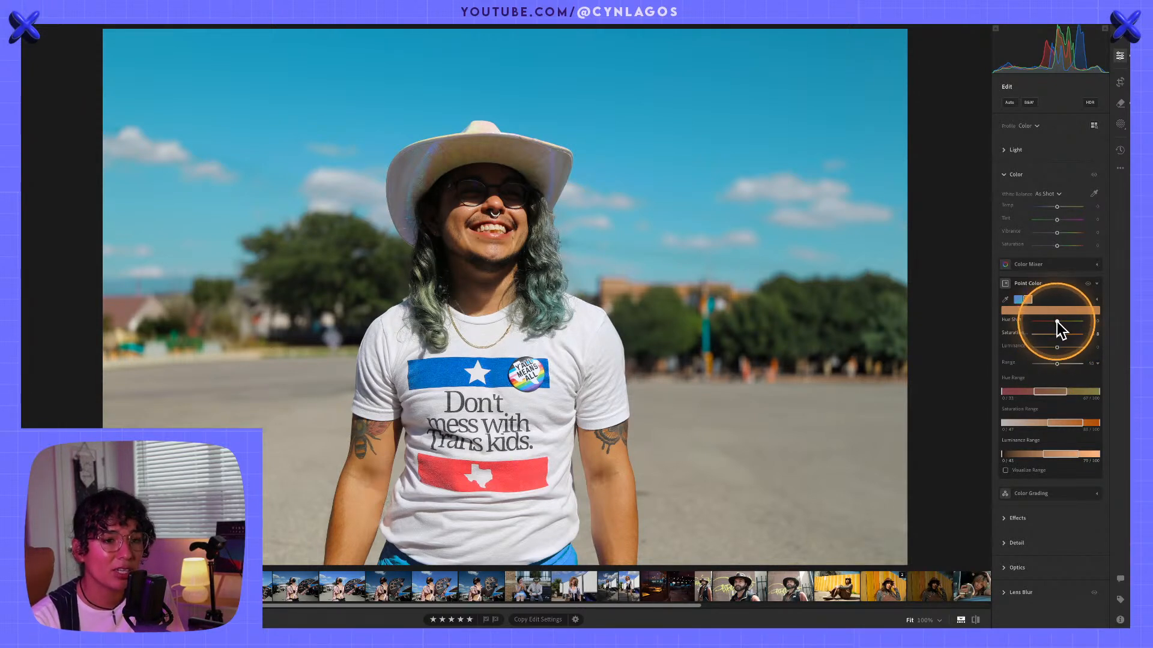
key("alt")
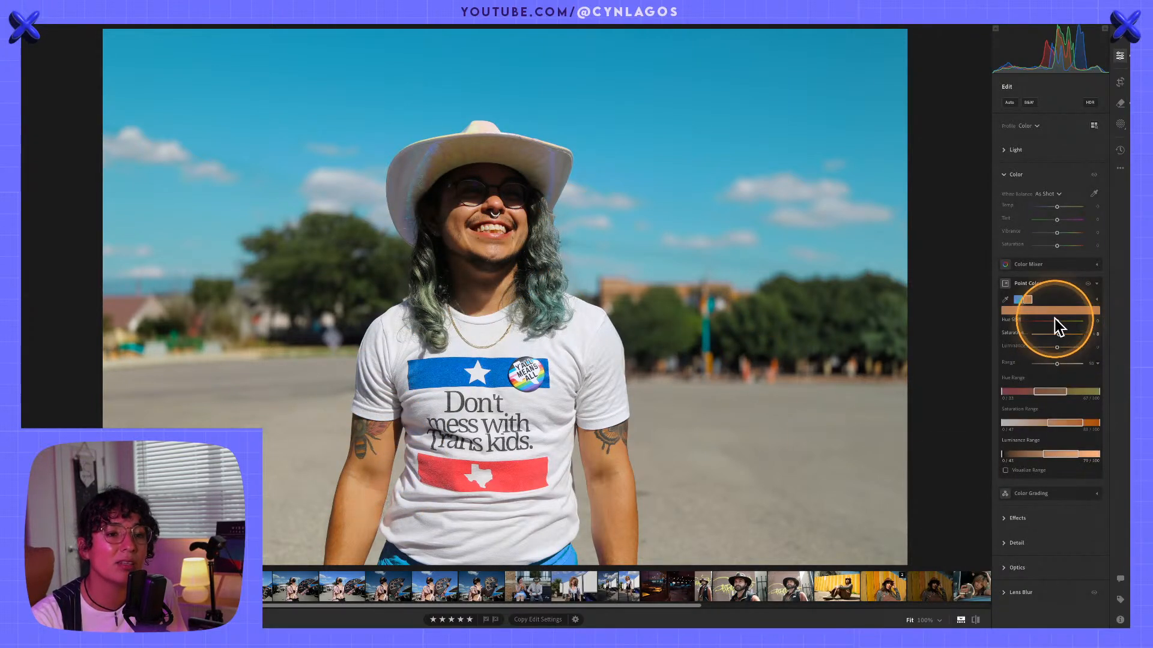
key("alt")
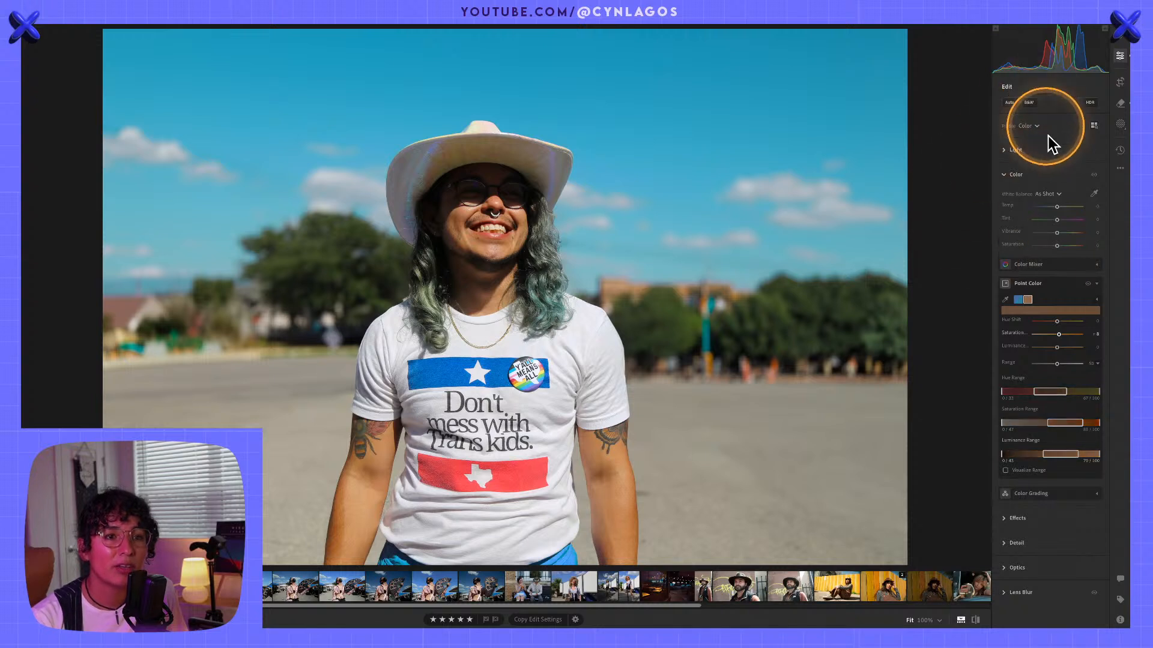
Step: Browse the premium presets and preview looks from the Portraits: Deep Skin and Portraits: Medium Skin groups on the photo
left_click(1120, 46)
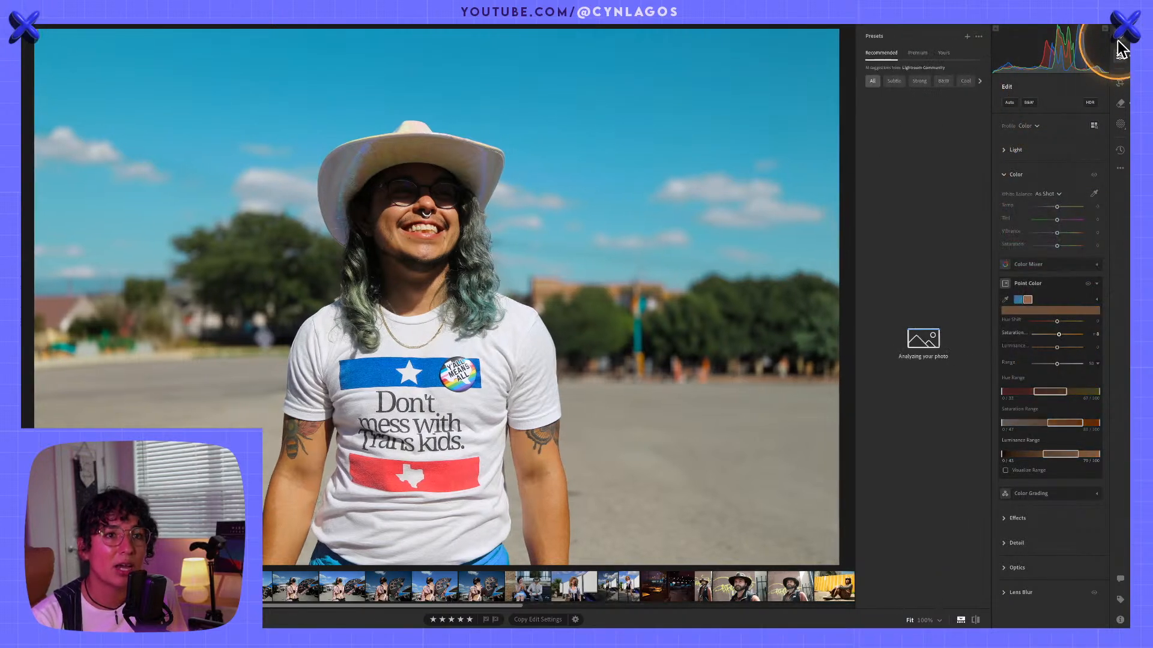
left_click(919, 53)
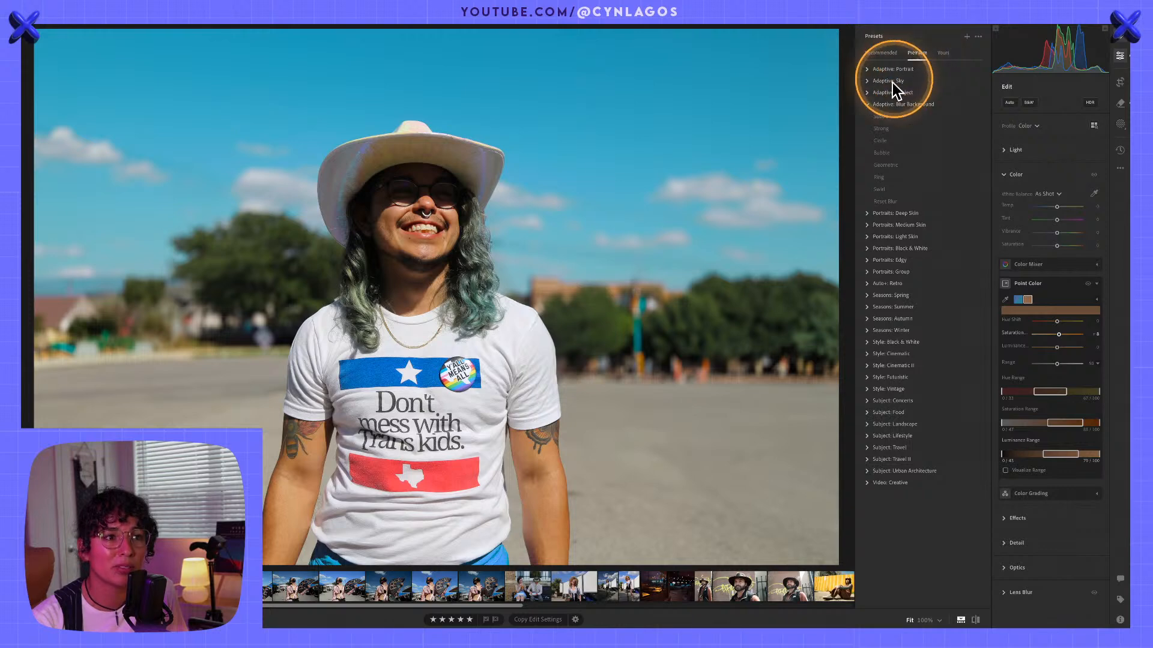
left_click(868, 104)
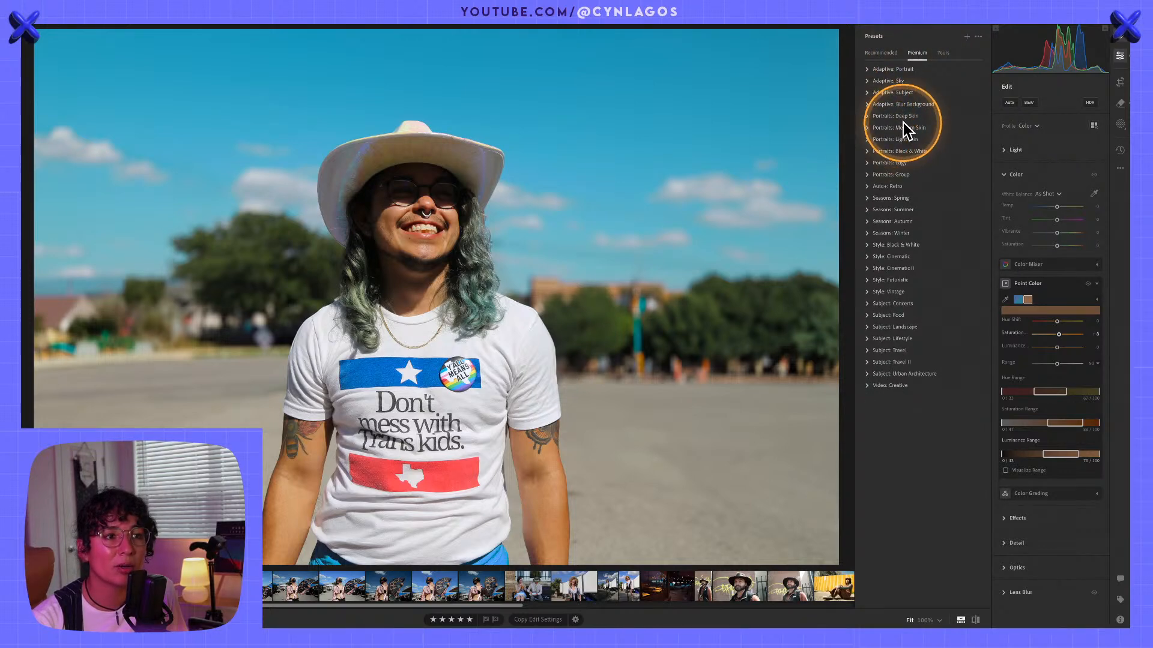
left_click(866, 116)
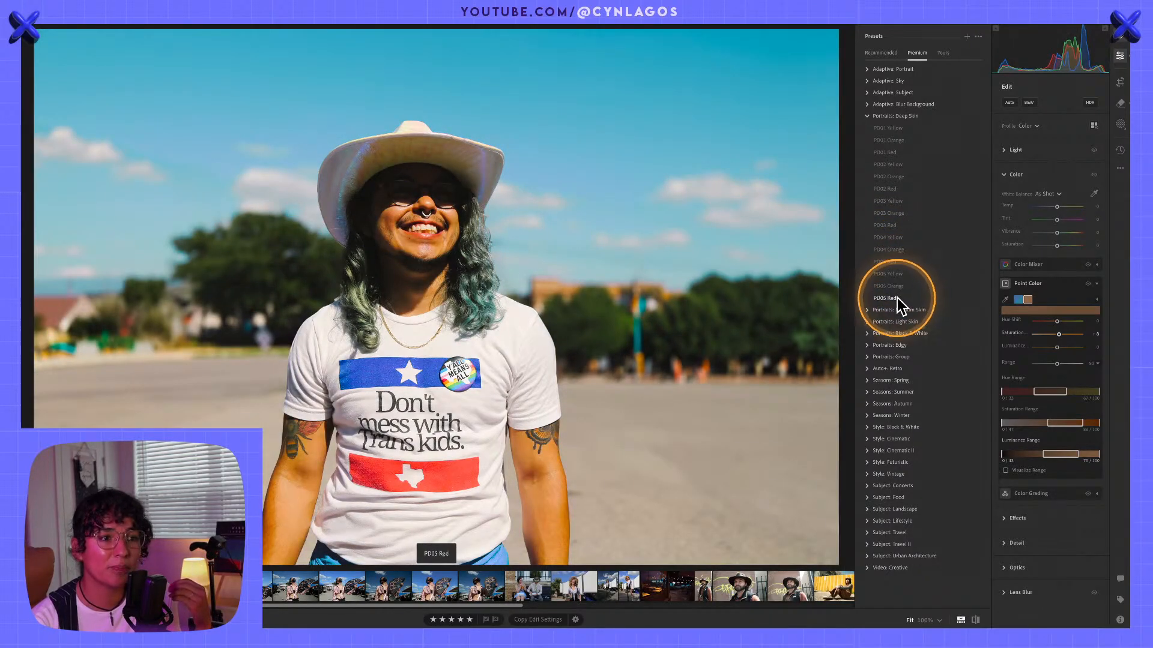
left_click(868, 117)
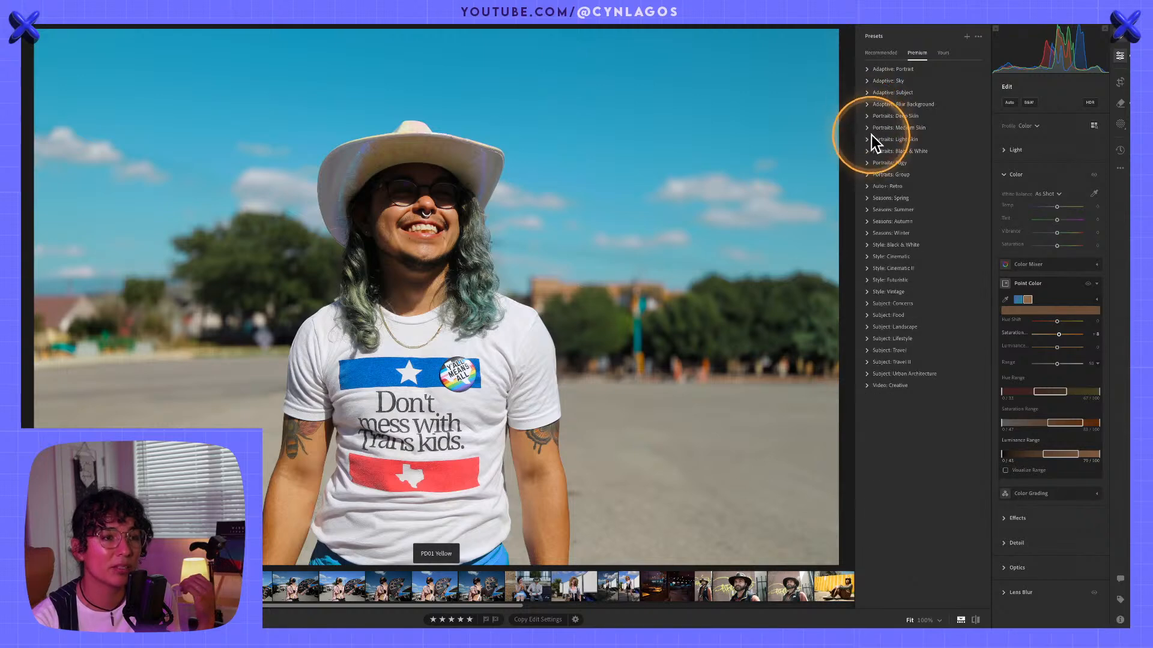
left_click(867, 128)
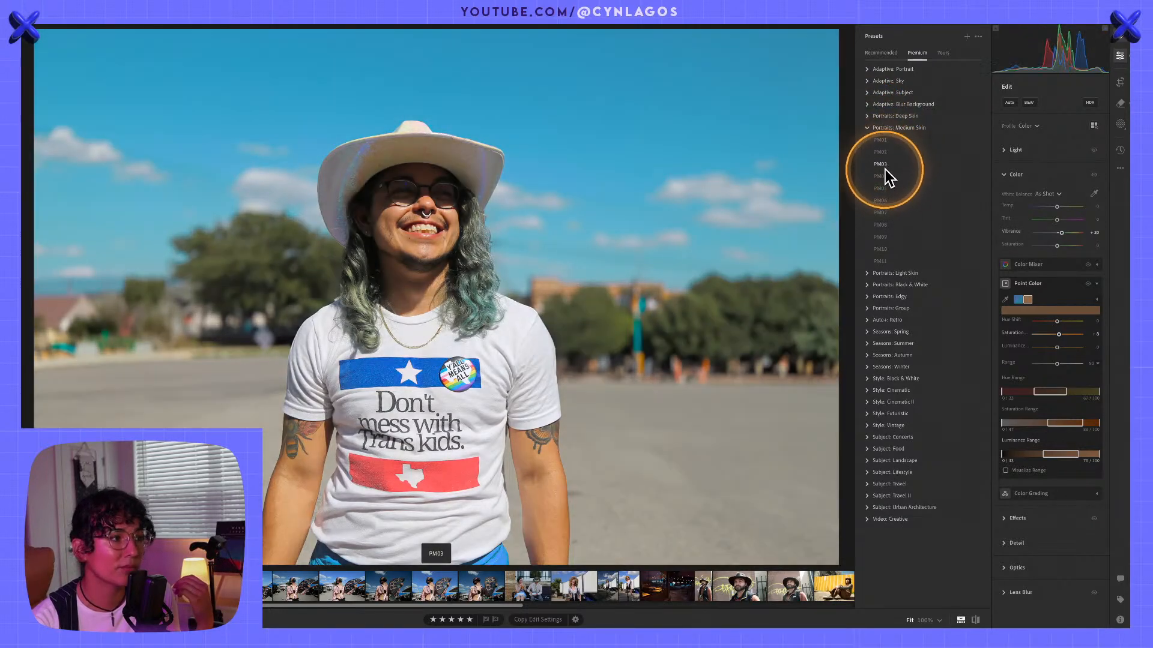
left_click(870, 127)
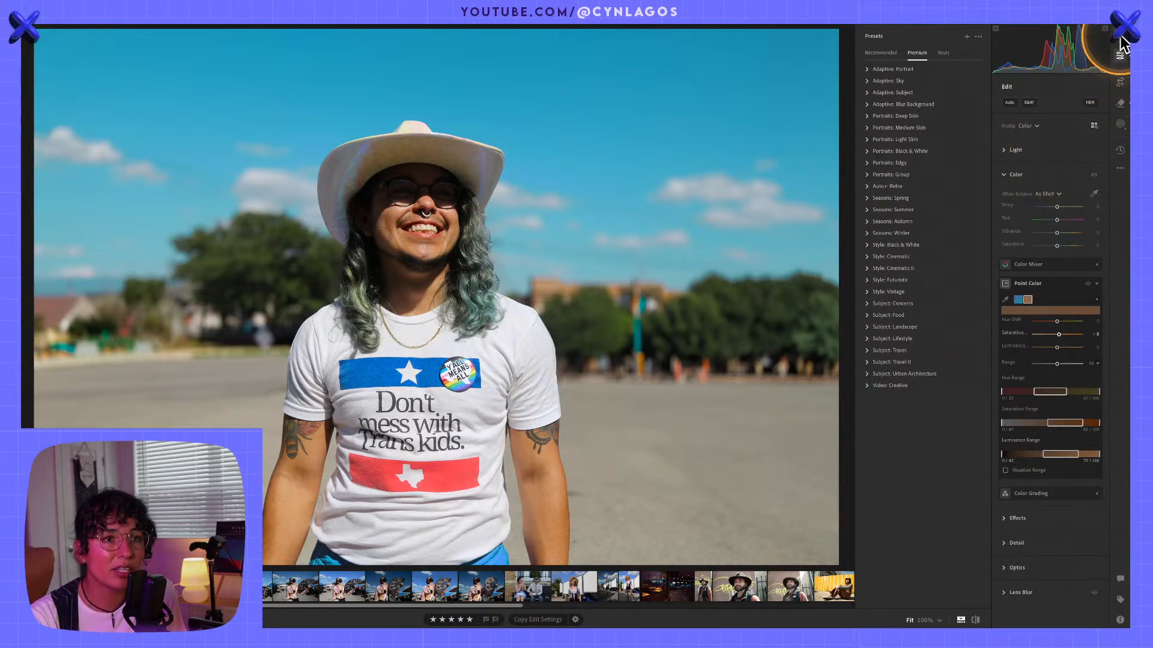
Step: Create a Subject mask for the person in the portrait and check its coverage with the overlay
left_click(1120, 124)
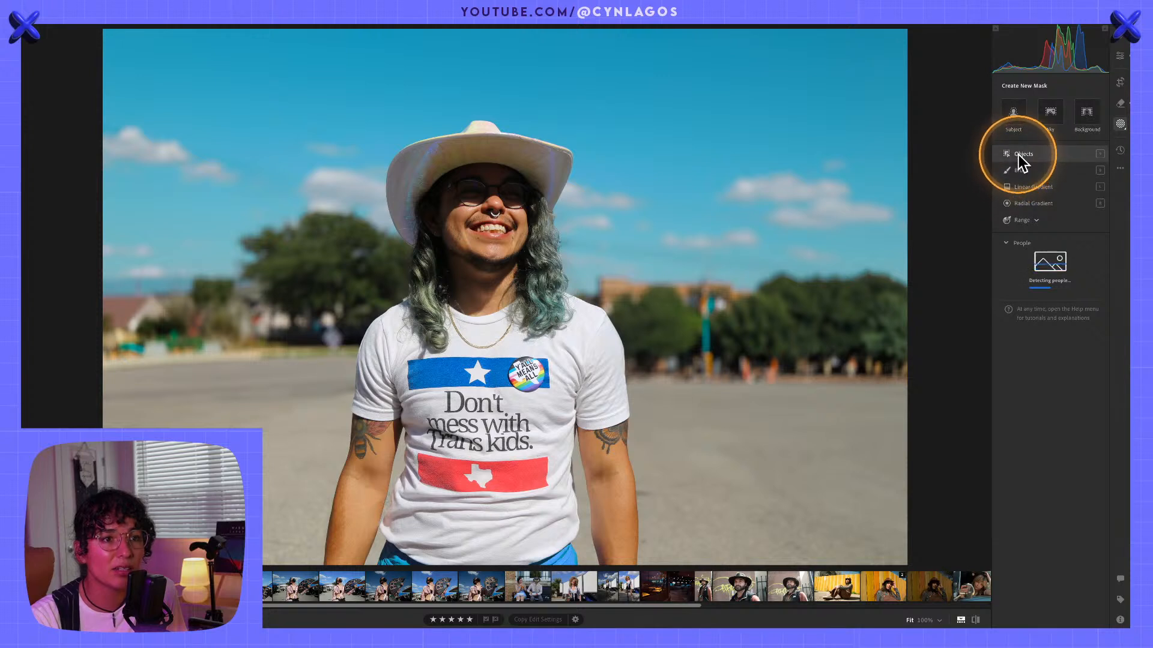
left_click(1014, 117)
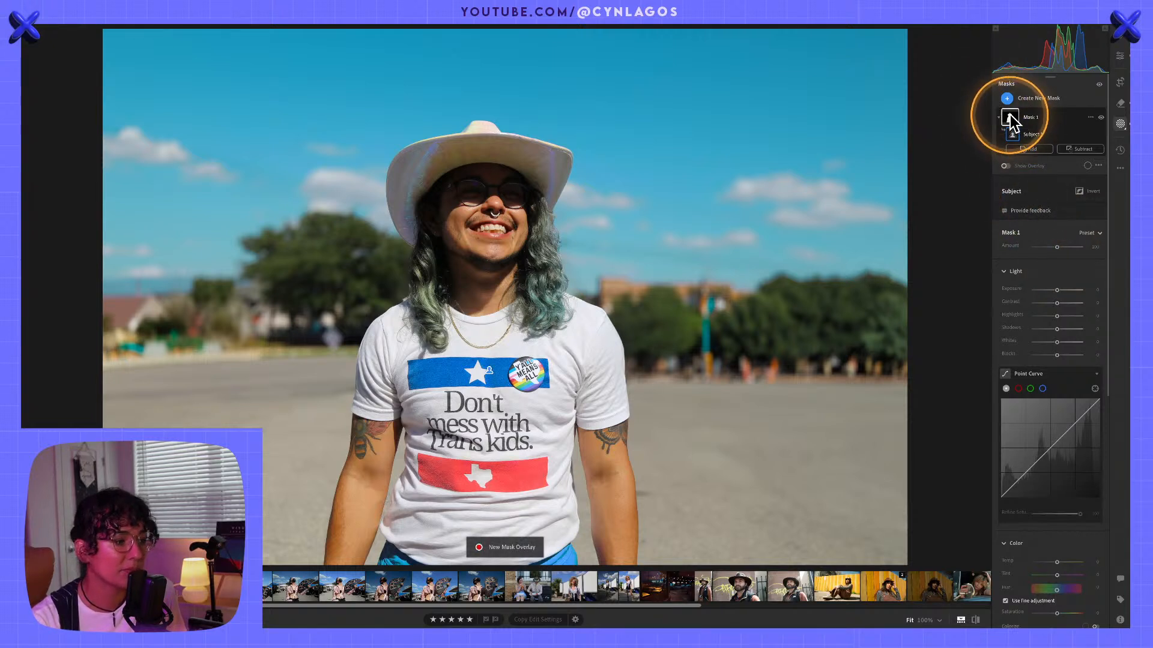
mouse_move(1010, 114)
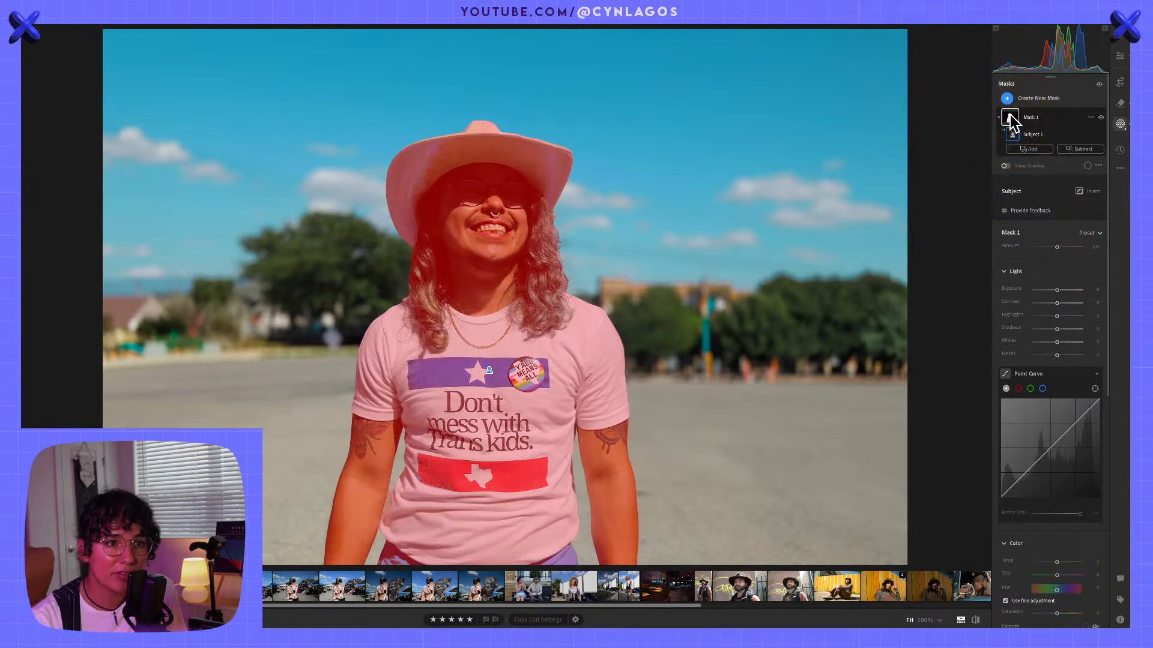
left_click(1010, 114)
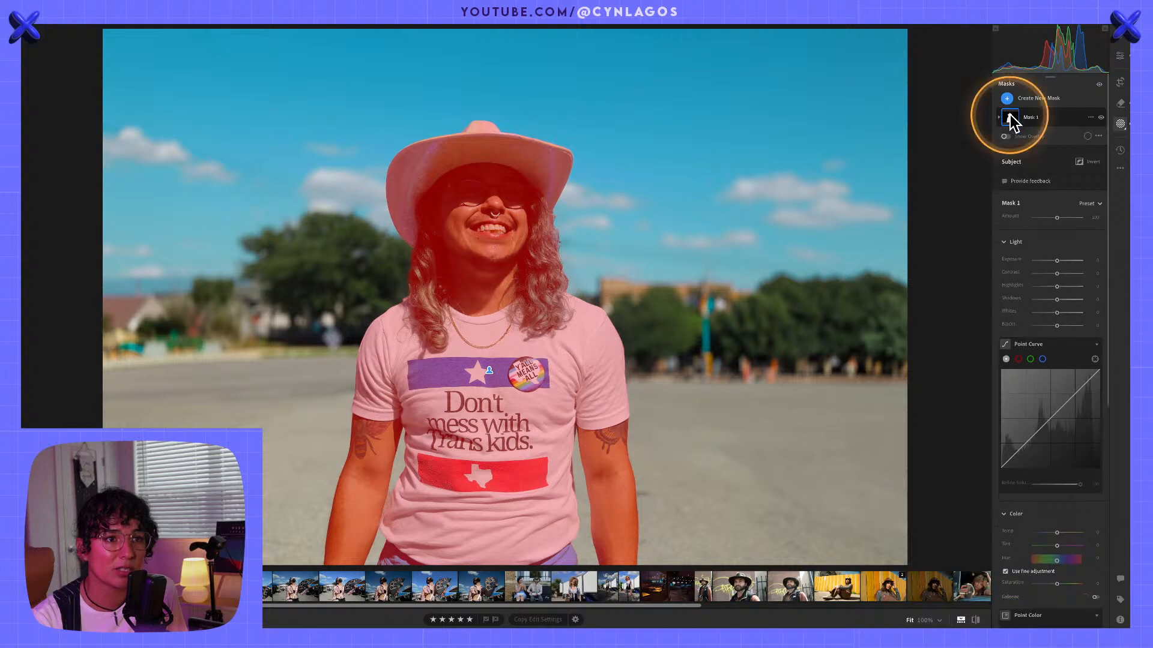
left_click(1009, 115)
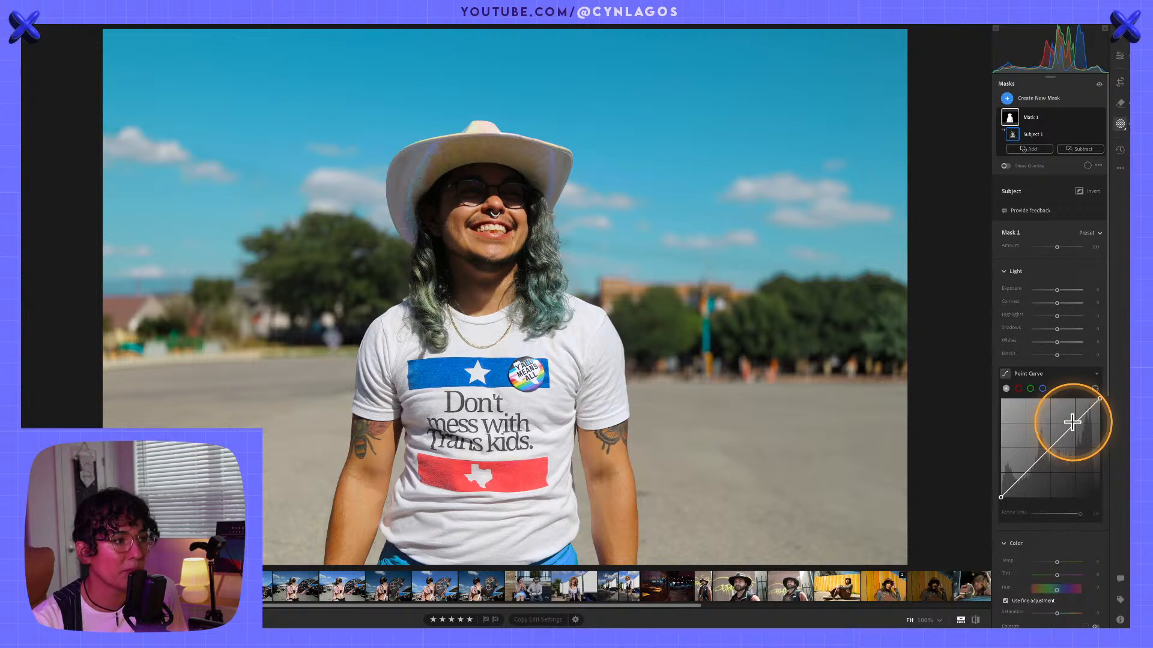
Step: Lift the black point of the subject mask's point curve slightly and fine-tune a point in its highlights
left_click_drag(1070, 426, 1071, 420)
left_click_drag(1002, 497, 999, 490)
key("alt")
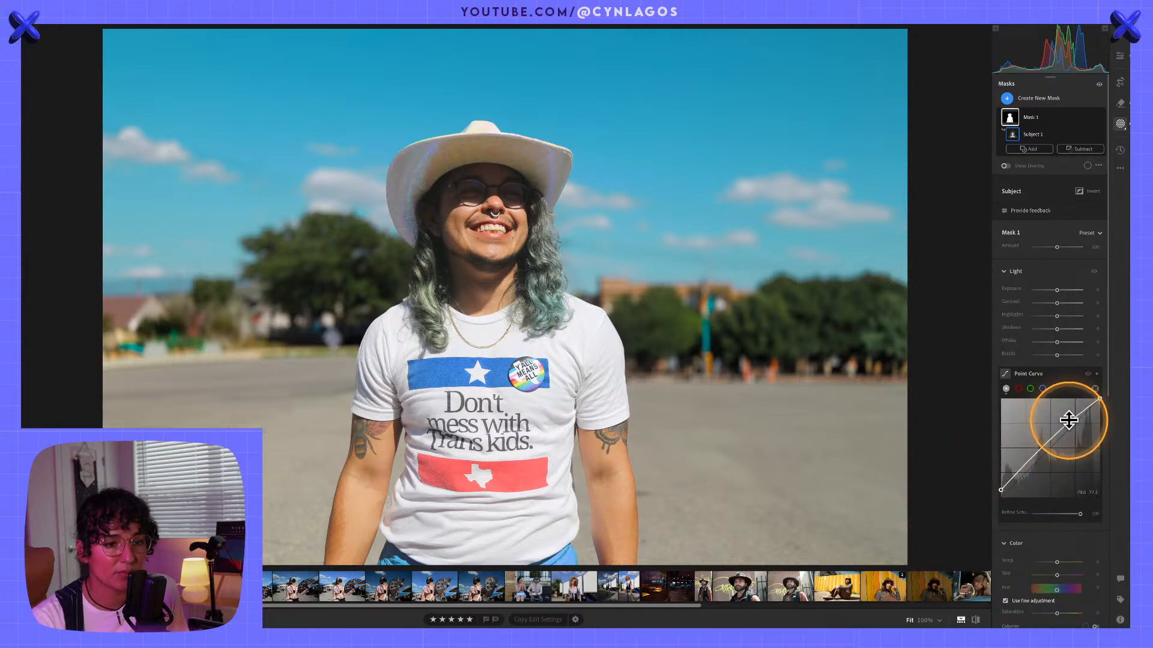
left_click_drag(1070, 421, 1070, 427)
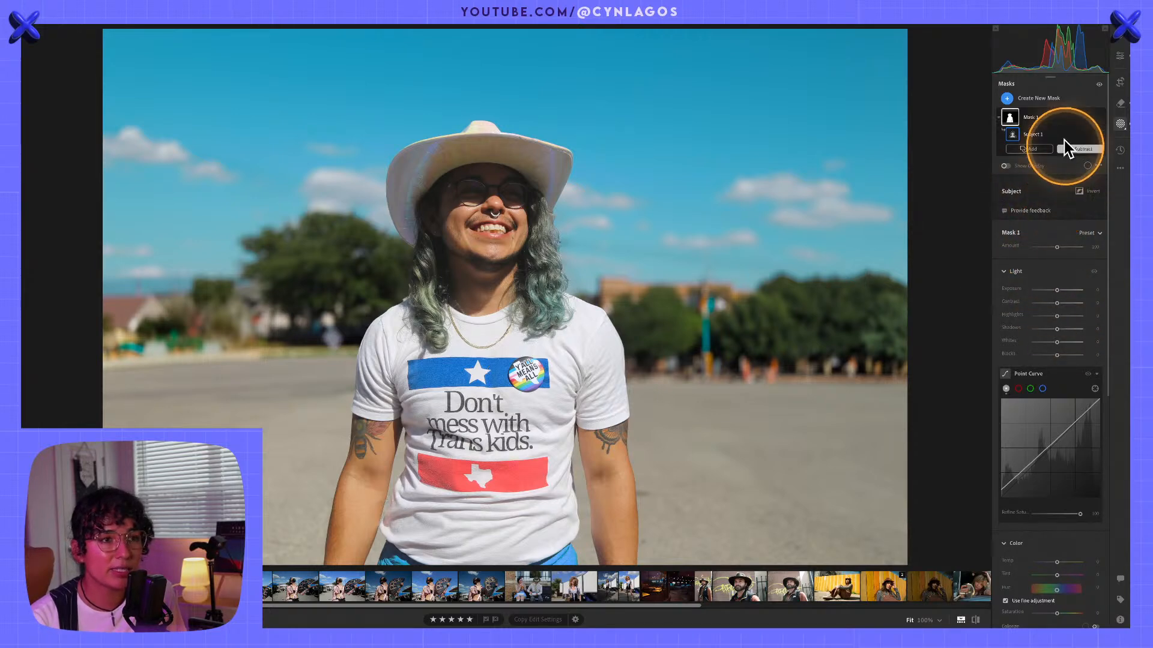
left_click(1012, 112)
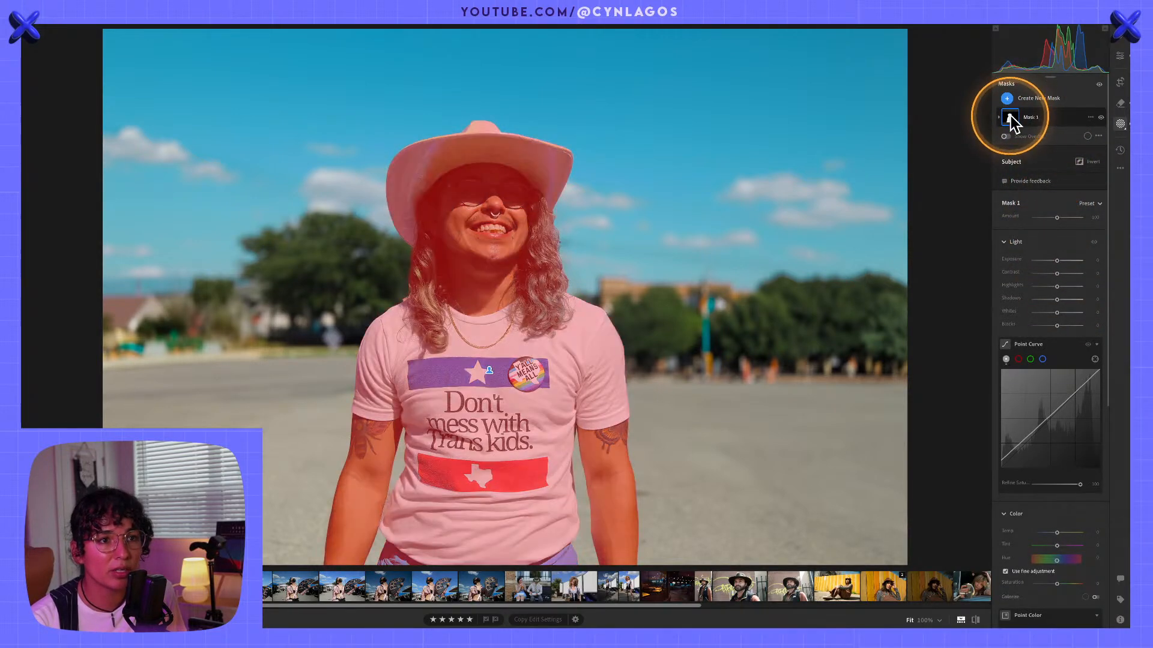
Step: Create a new people mask for Person 1 that covers only the teeth
left_click(1007, 98)
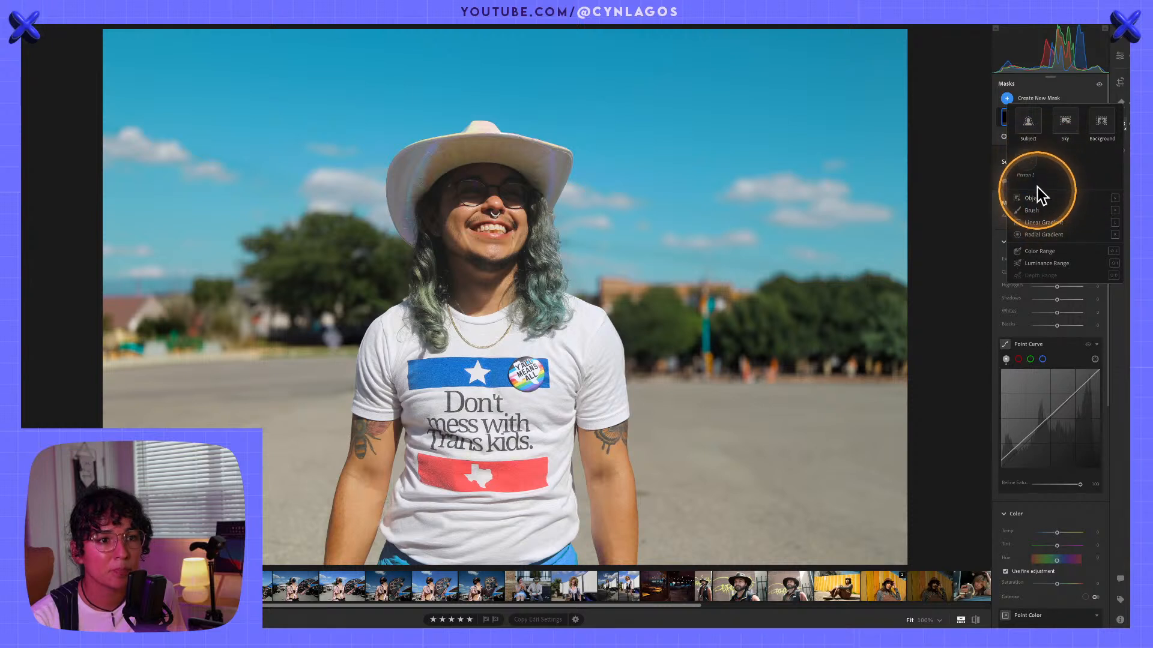
left_click(1026, 161)
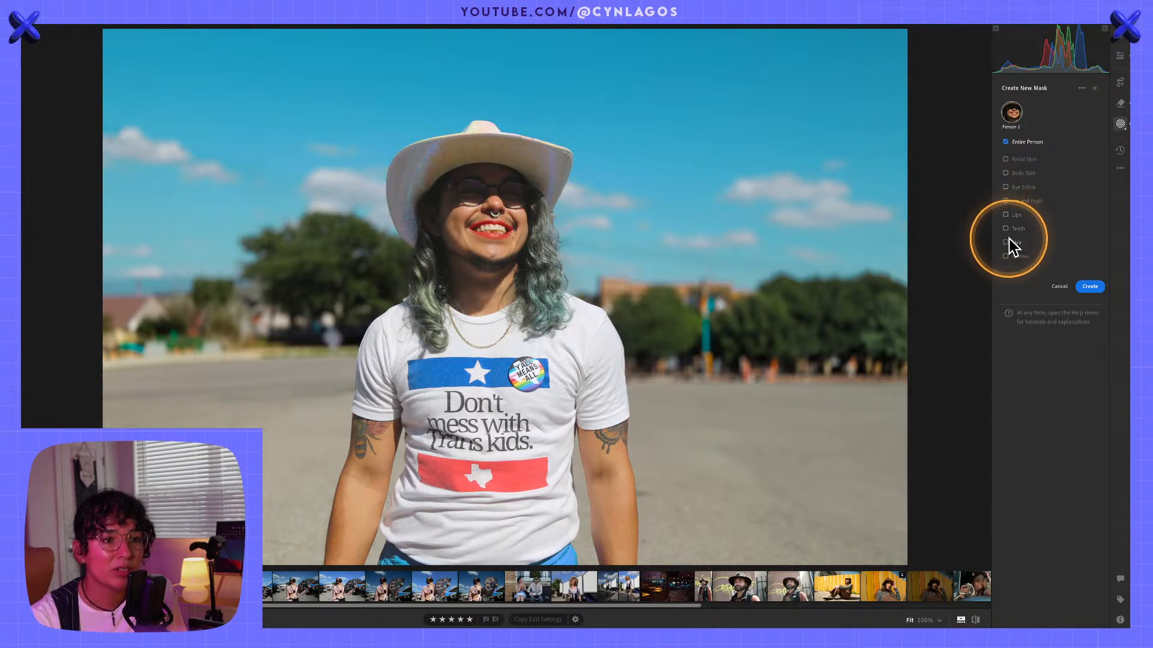
left_click(1006, 228)
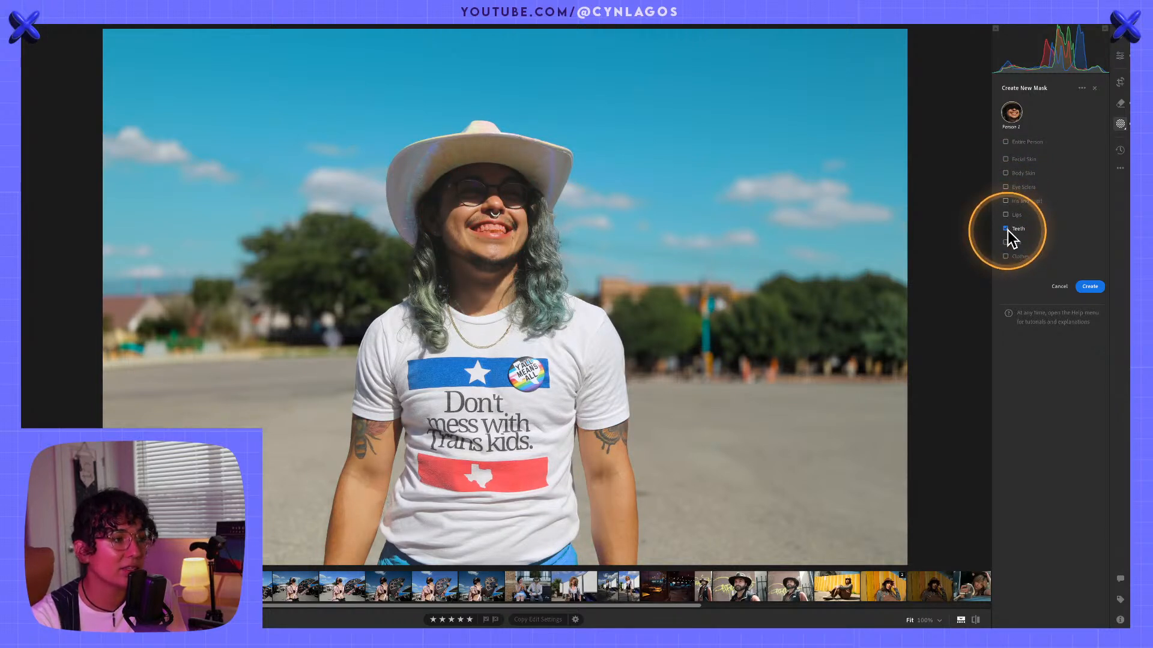
left_click(1089, 286)
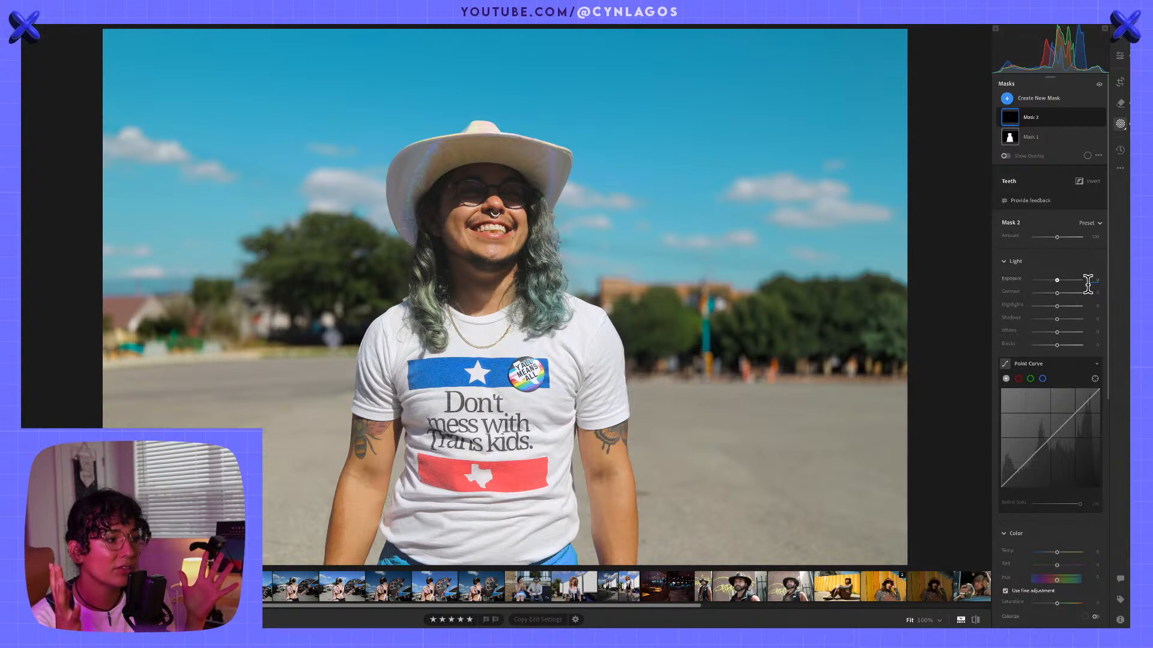
left_click(1087, 283)
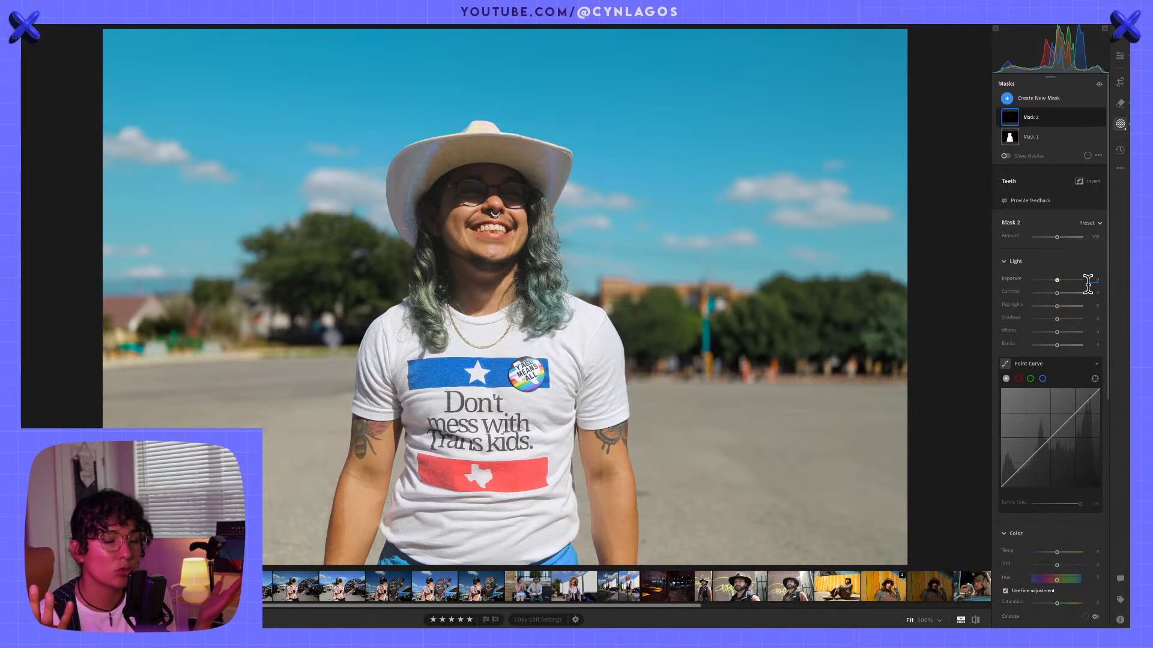
left_click(1078, 281)
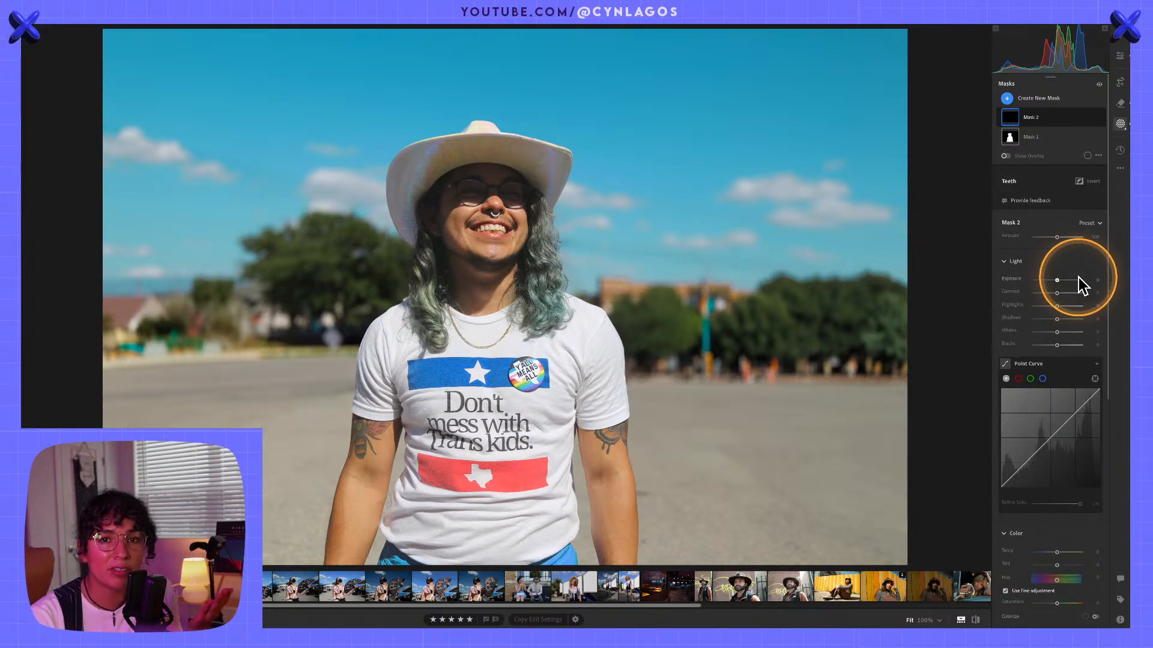
Step: Apply the Whiten Teeth preset to the teeth mask
left_click(1088, 223)
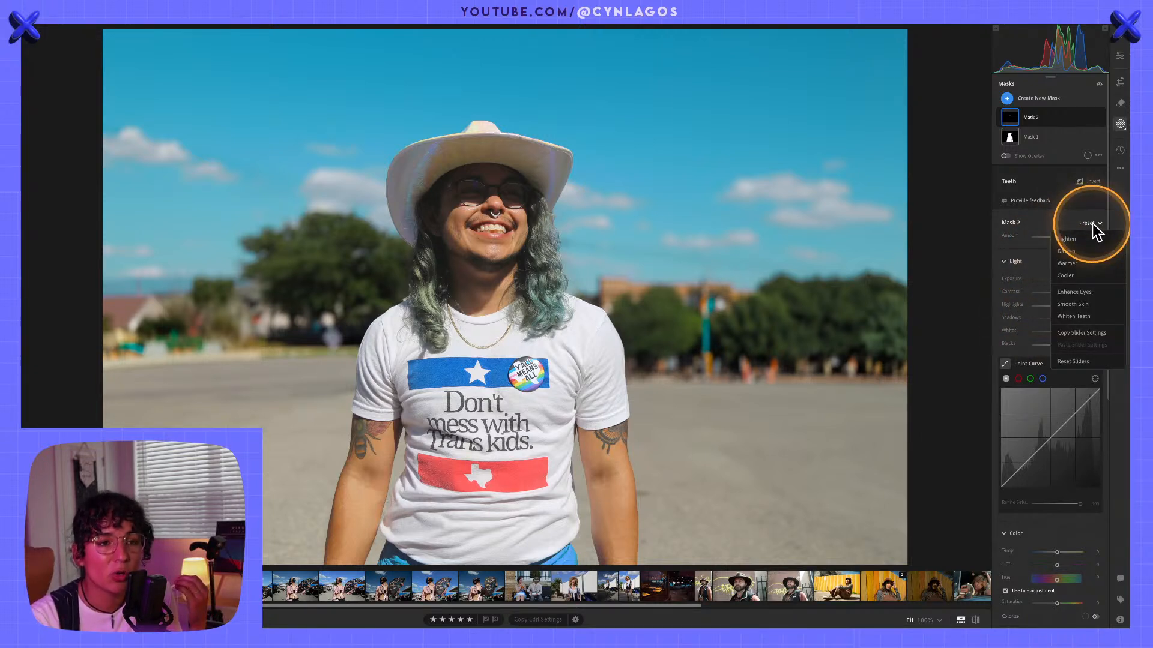
left_click(1091, 222)
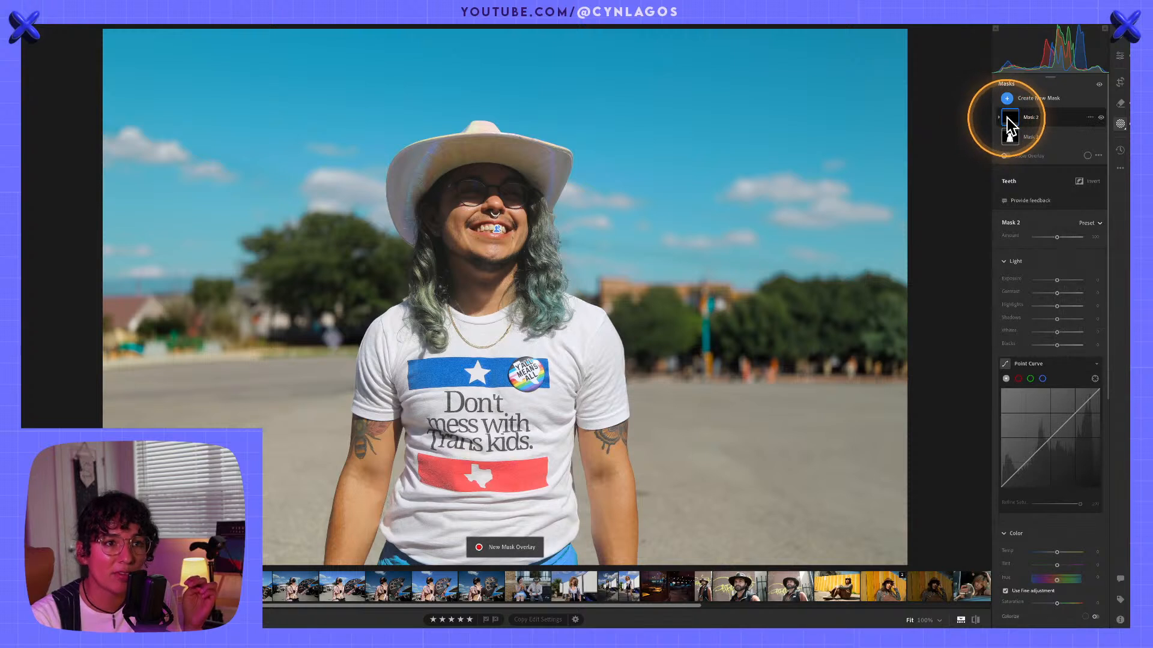
left_click(1088, 222)
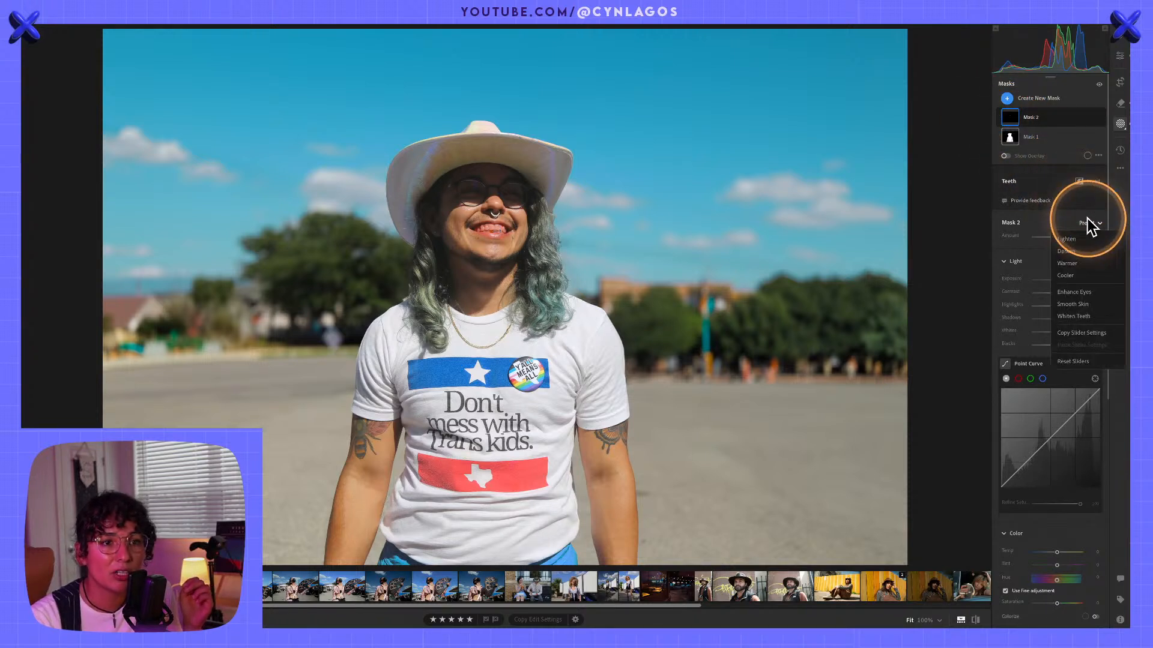
left_click(1080, 317)
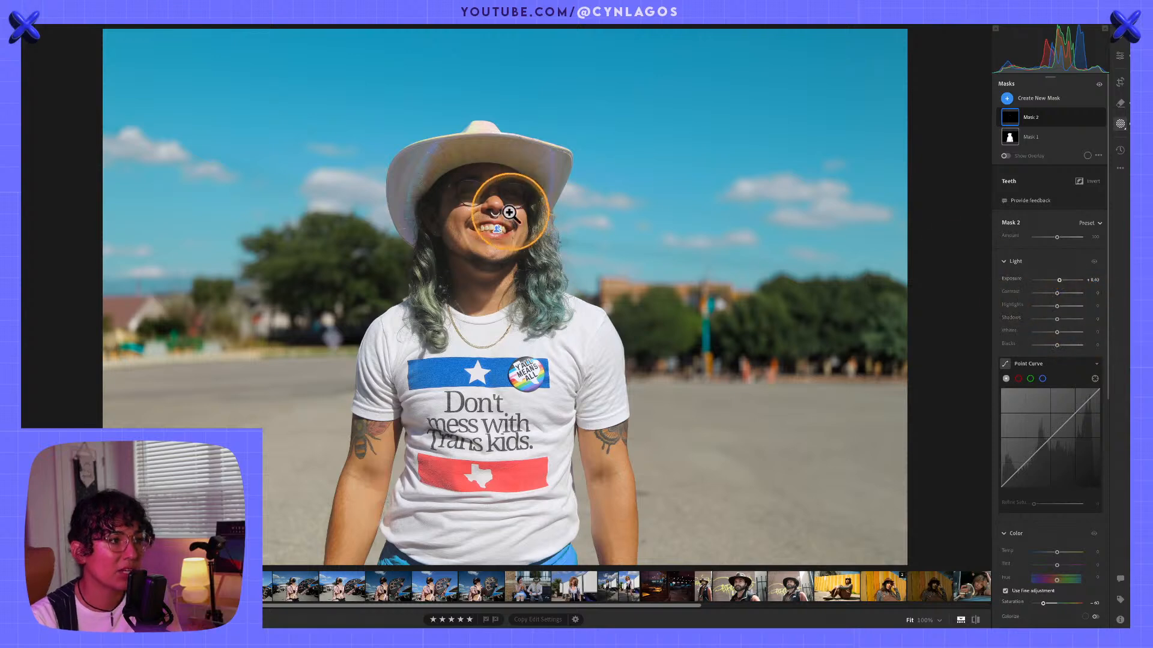
Step: Examine the whitened teeth and the mask's amount, and compare the edited portrait with its original
left_click(503, 229)
left_click(510, 243)
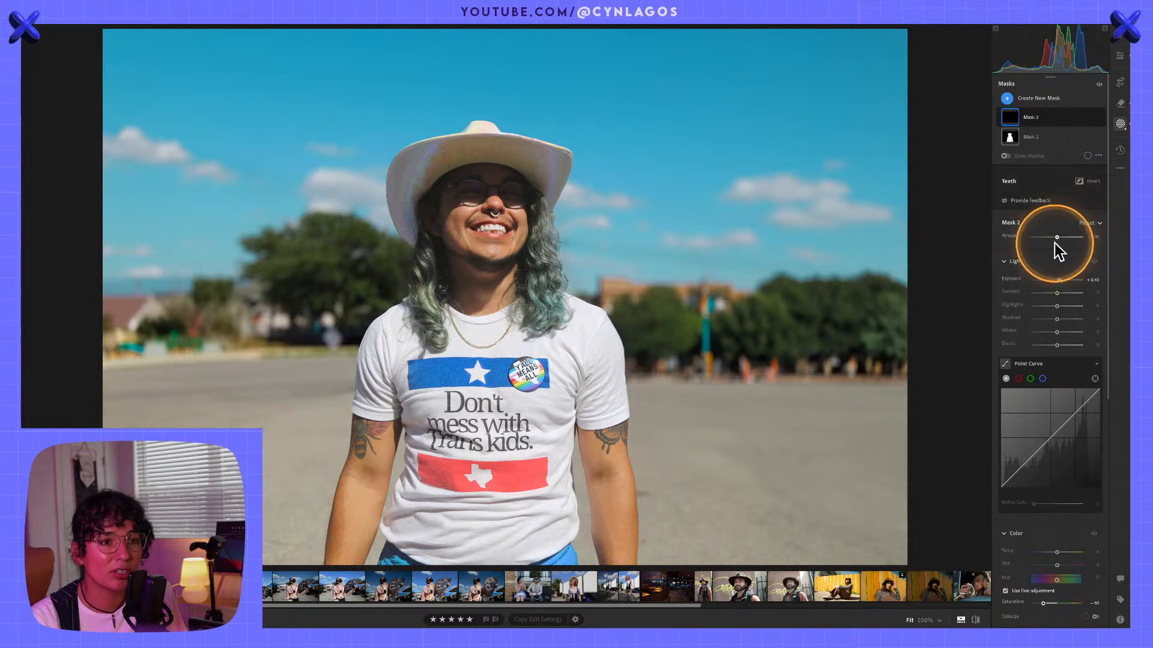
mouse_move(1056, 238)
left_mouse_down()
mouse_move(1043, 237)
mouse_move(1056, 238)
left_mouse_up()
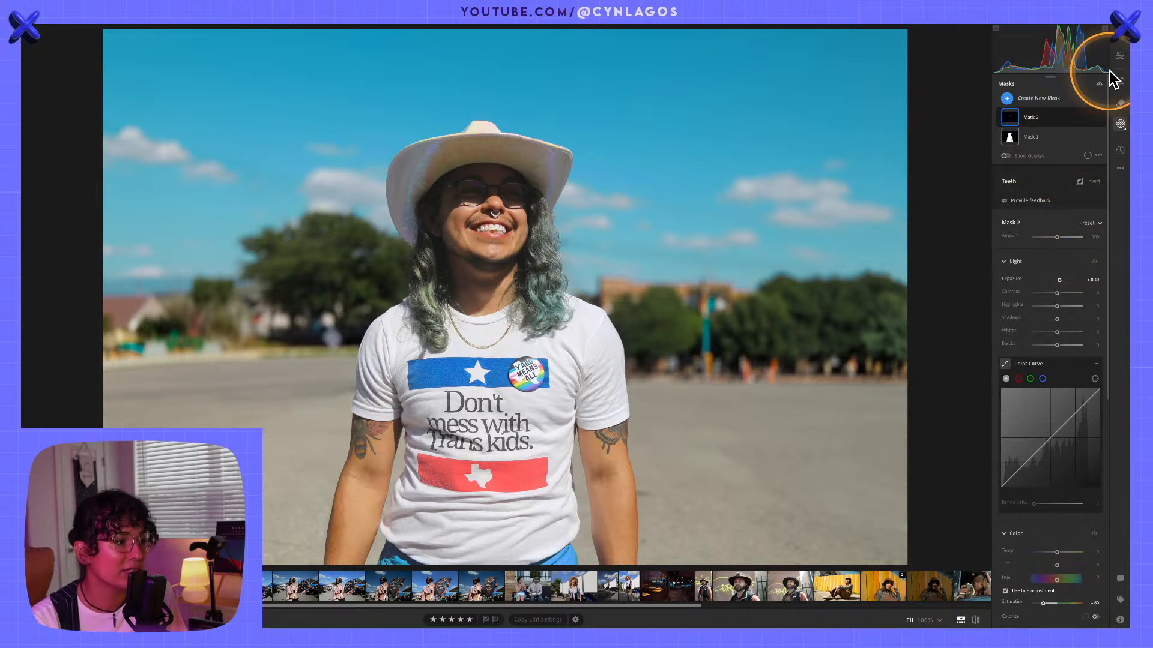
key("backslash")
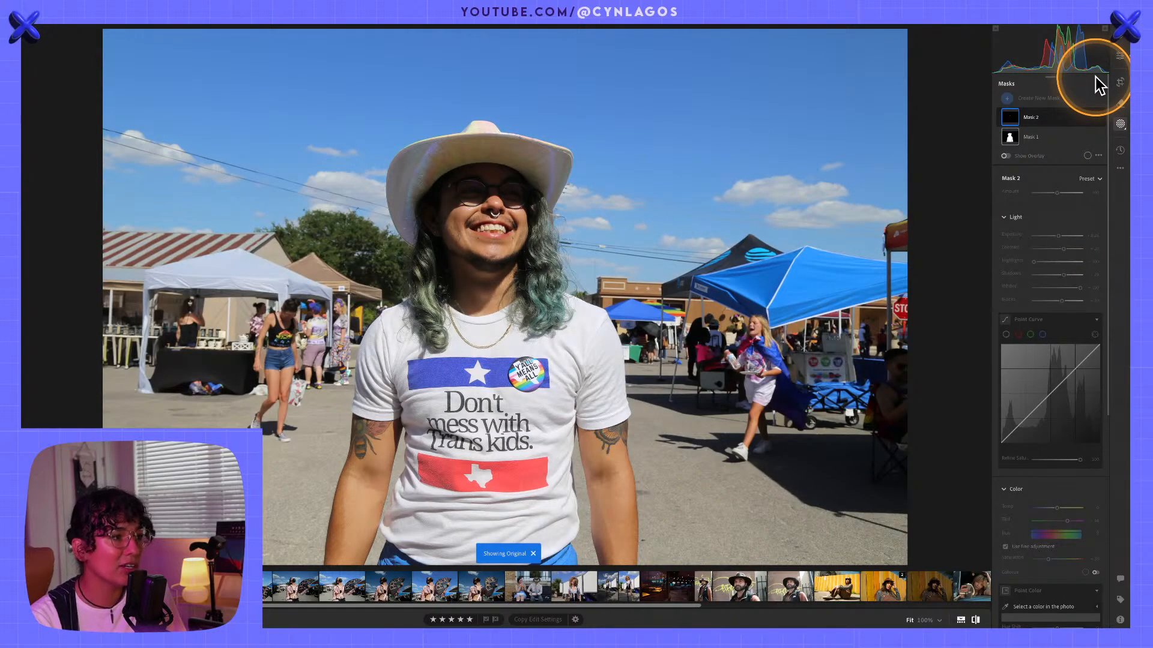
key("backslash")
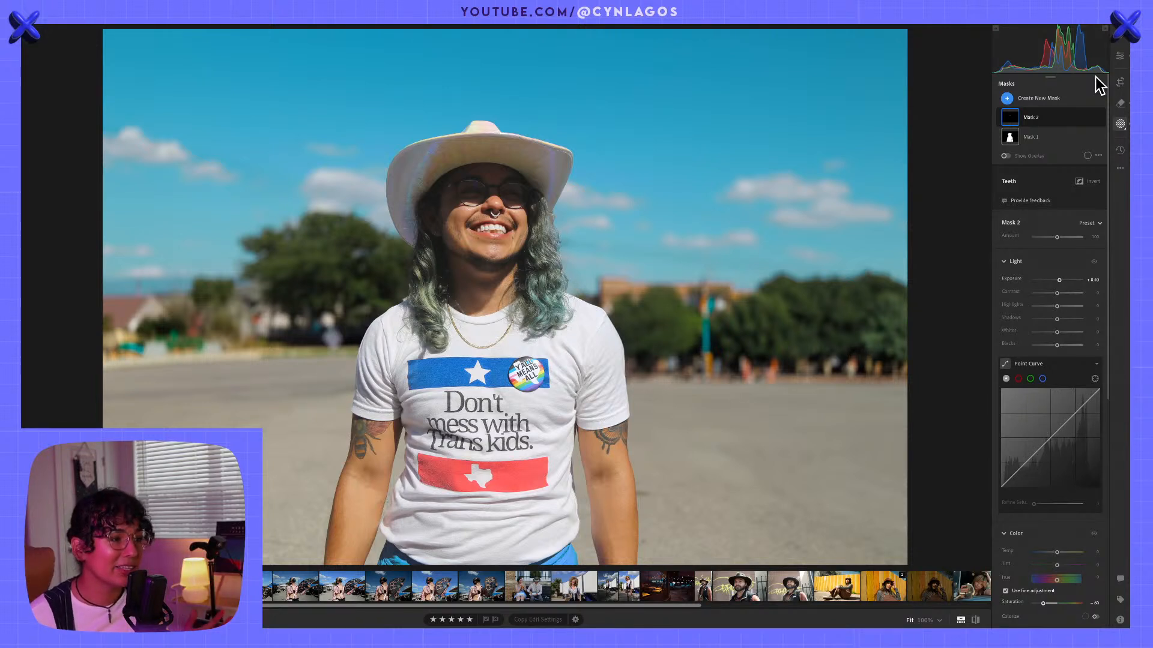
Step: Return to the general edit settings, collapse the Color section and expand the Light section
left_click(1120, 55)
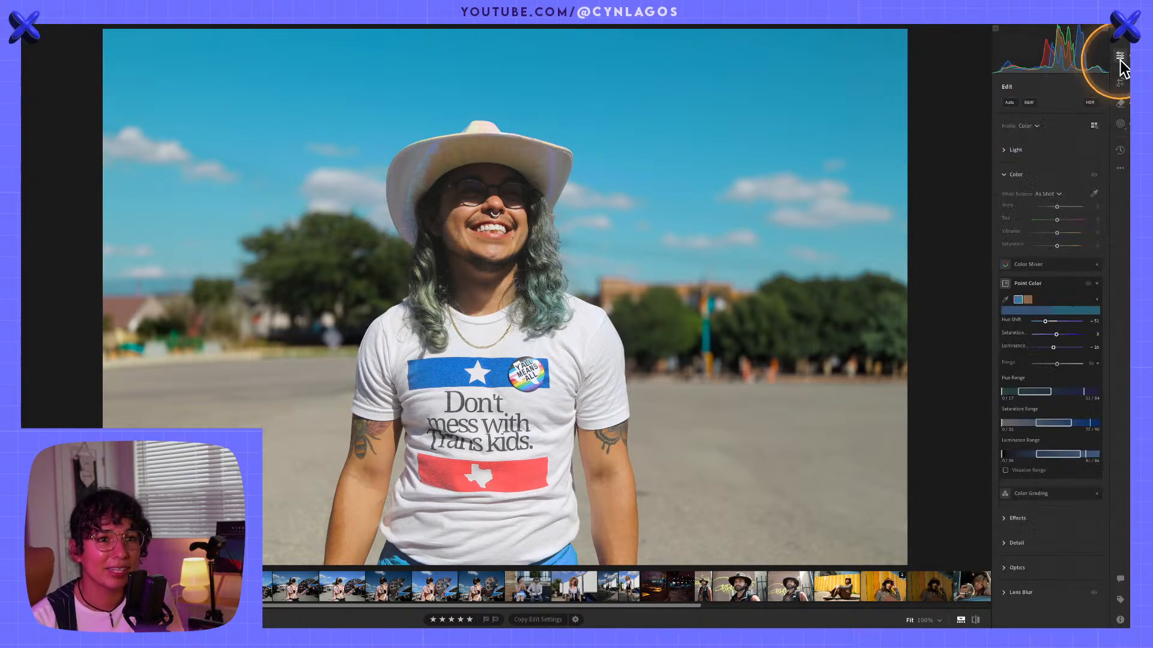
left_click(1005, 173)
left_click(1003, 151)
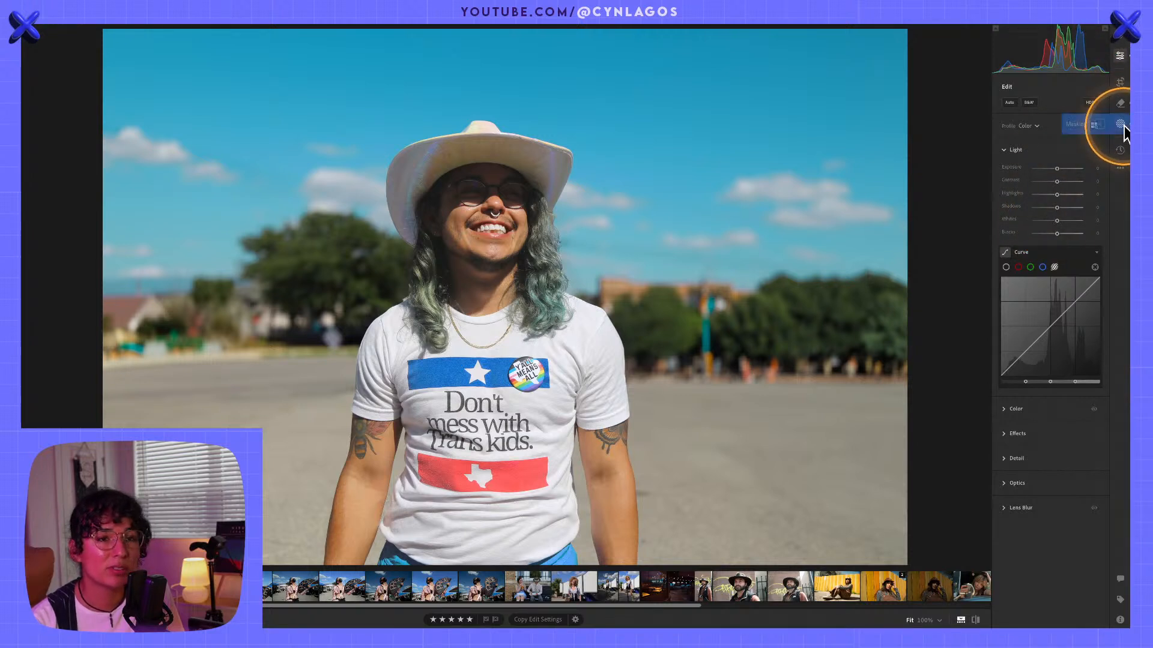
key("alt")
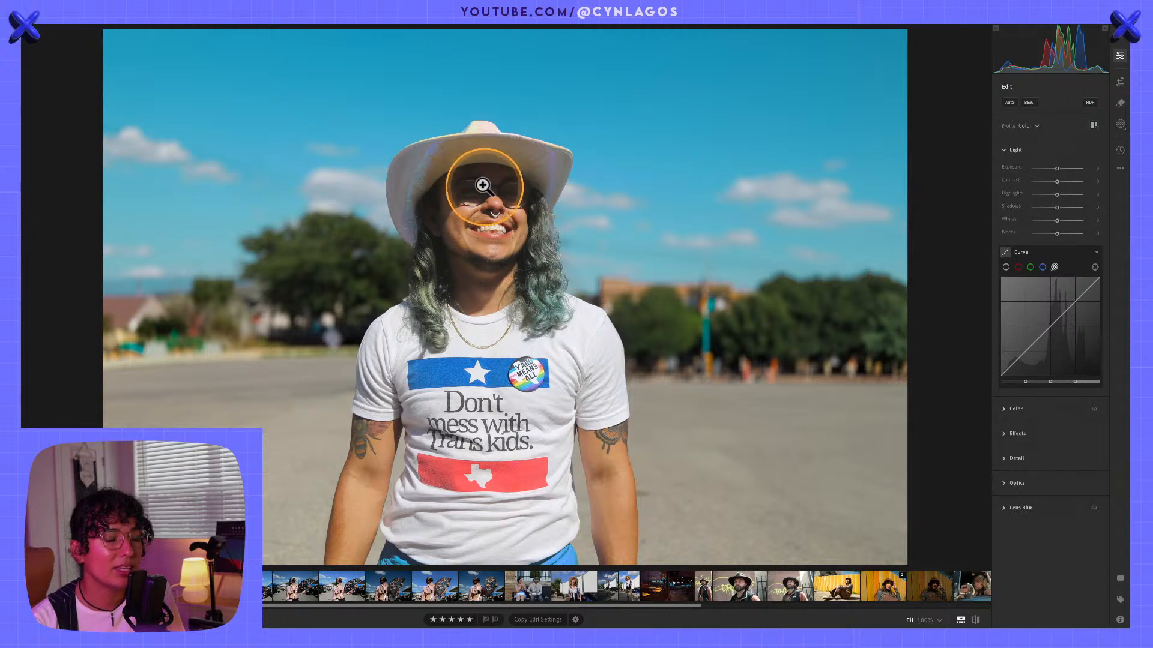
Step: Create a new people mask for Person 1 that covers only the clothes
left_click(1121, 125)
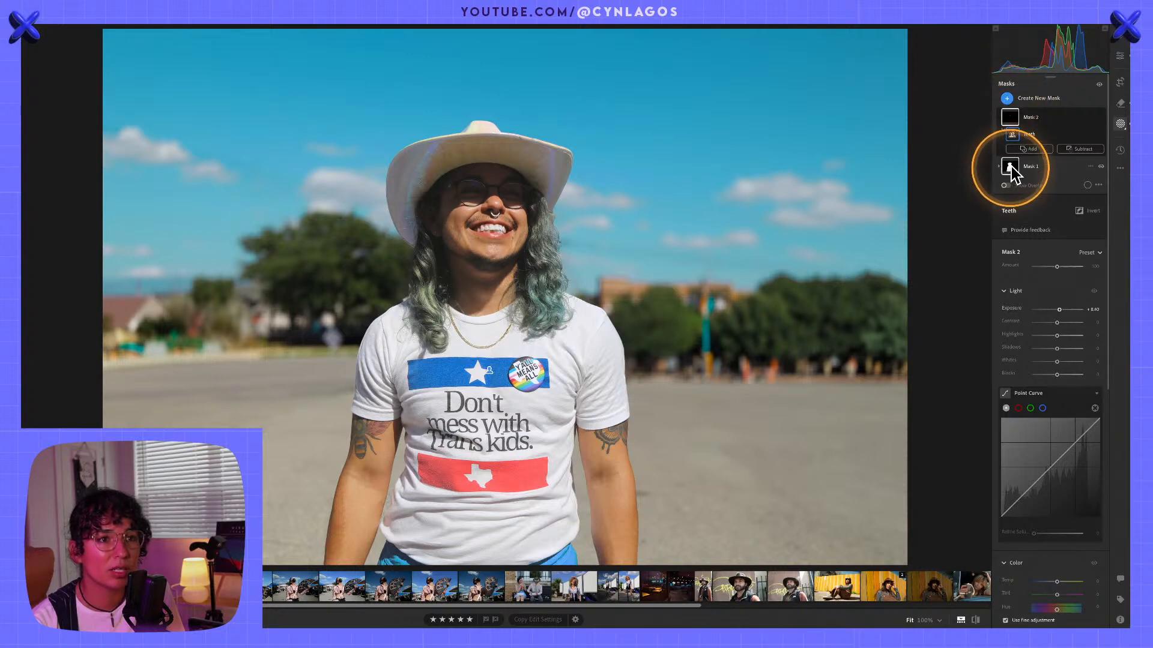
left_click(1007, 99)
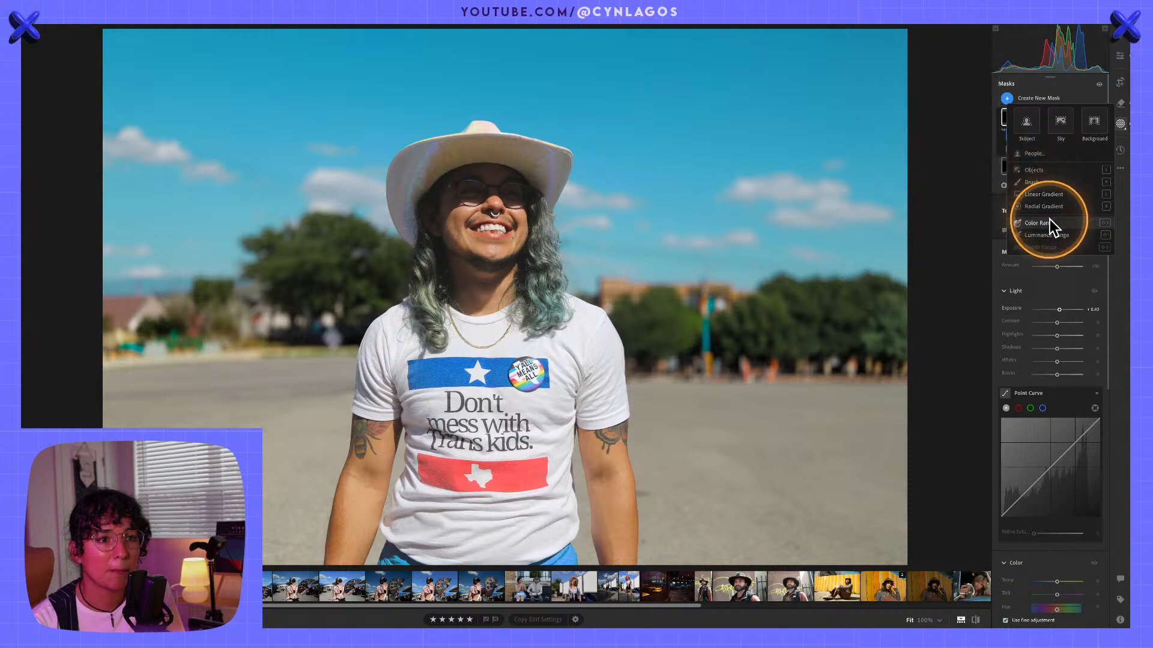
left_click(1050, 85)
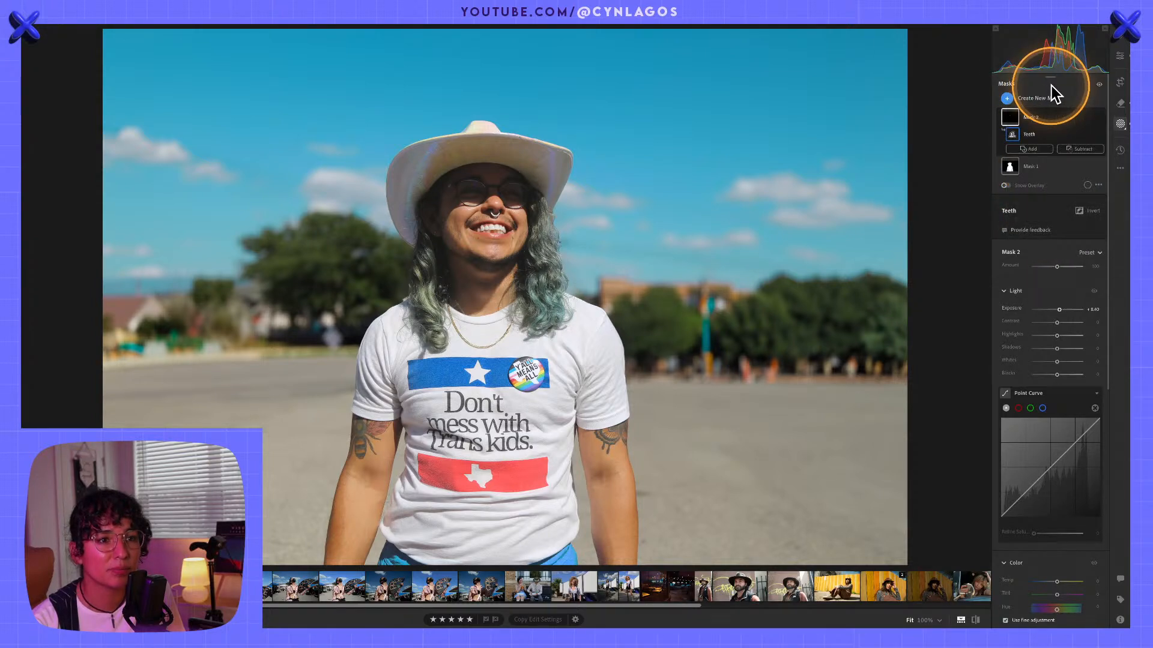
left_click(1007, 99)
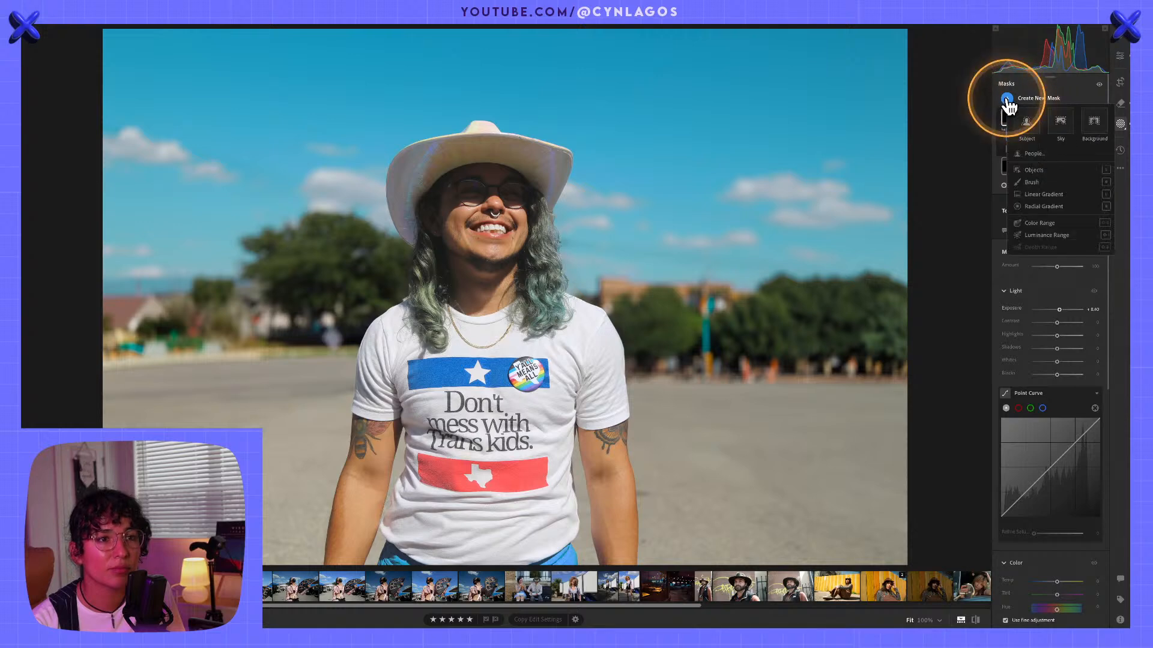
left_click(1032, 154)
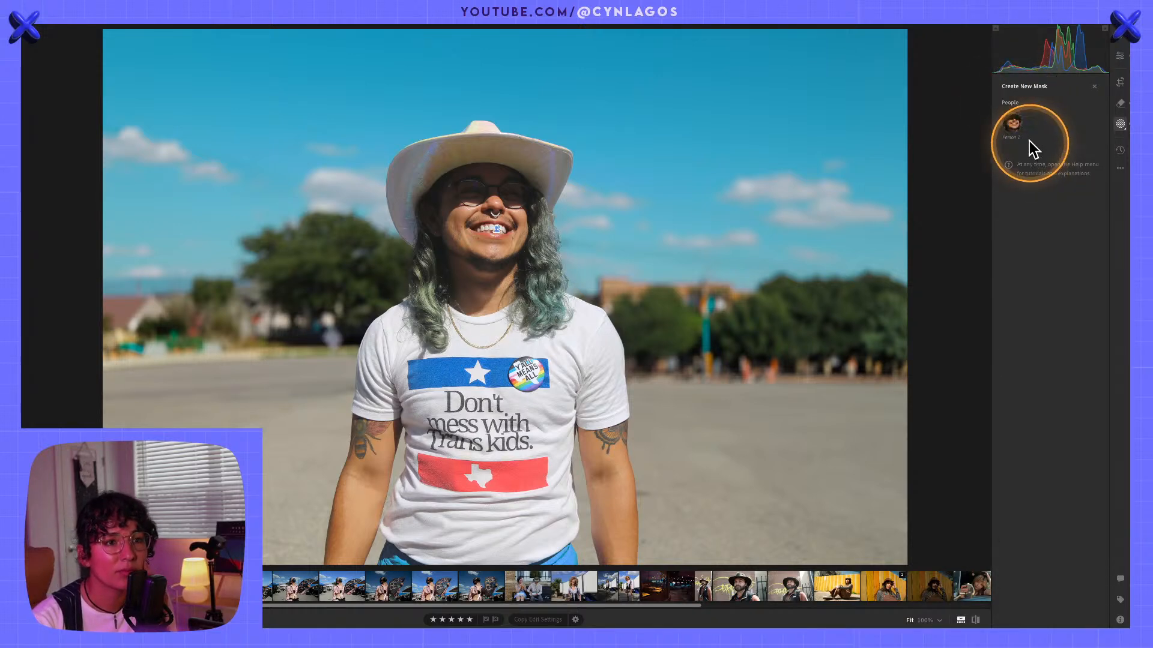
left_click(1014, 120)
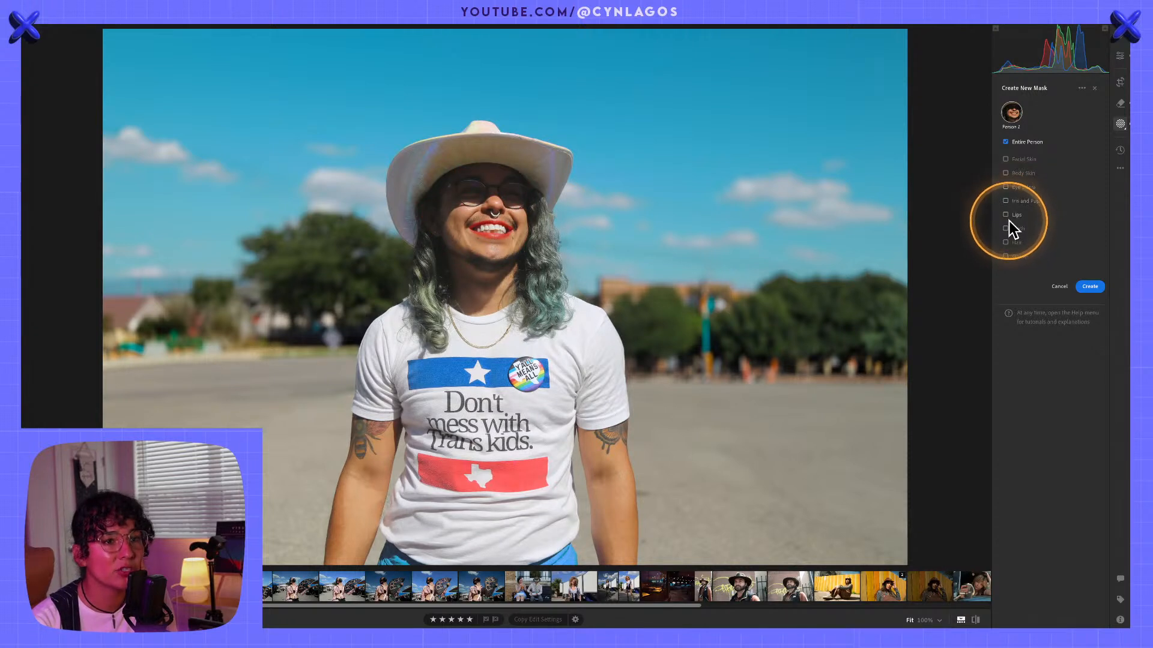
left_click(1004, 255)
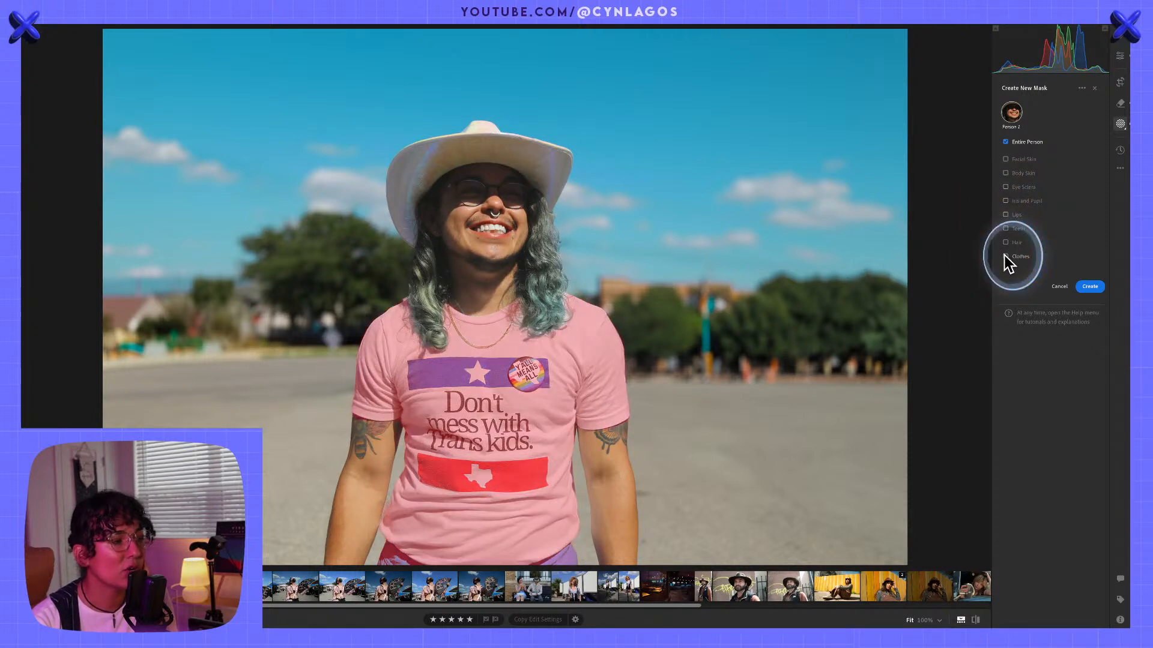
left_click(1090, 286)
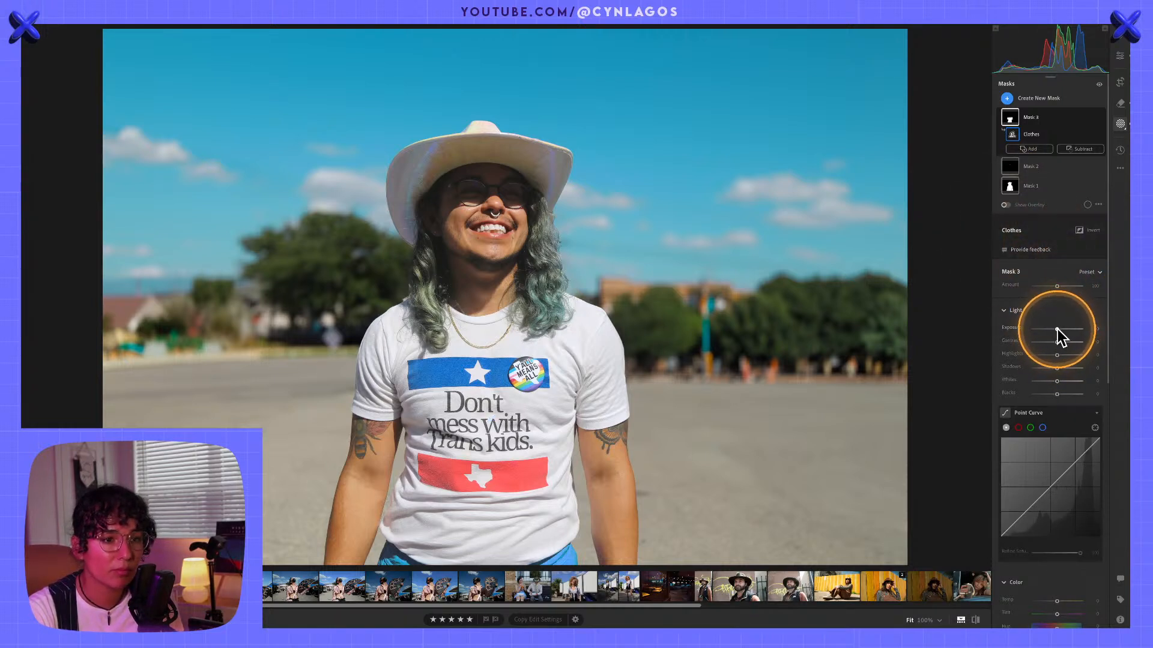
Step: Shape the clothes mask's point curve into a gentle S-curve and compare the edited portrait with its original
scroll(1052, 481, "down", 1)
left_click_drag(1068, 407, 1035, 442)
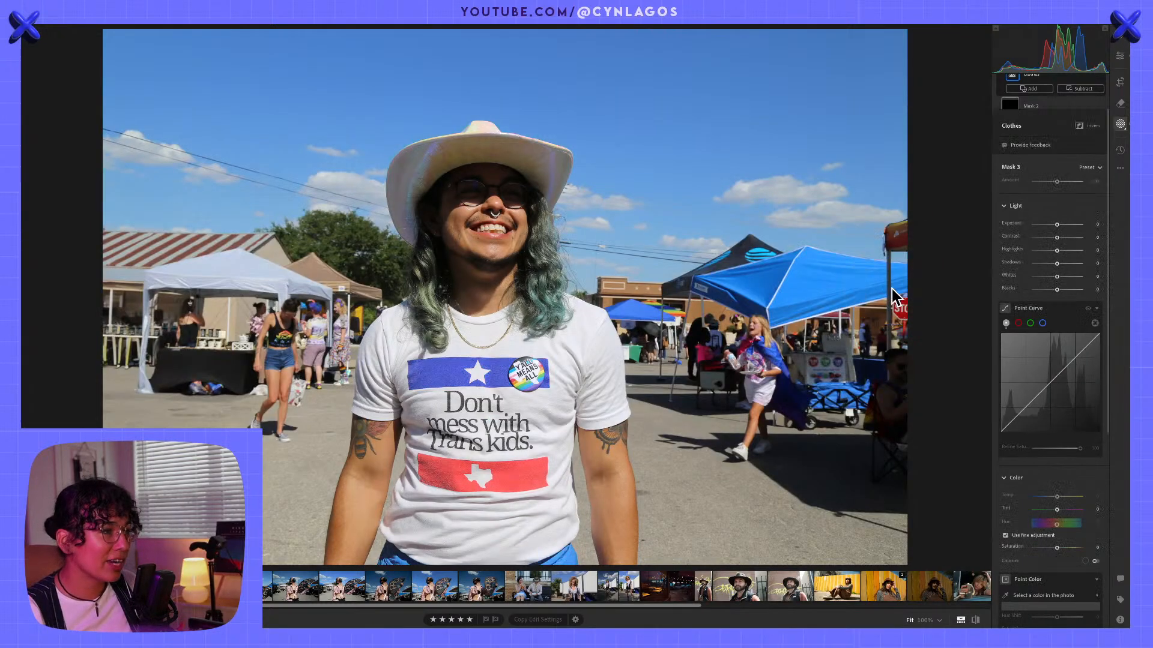
key("backslash")
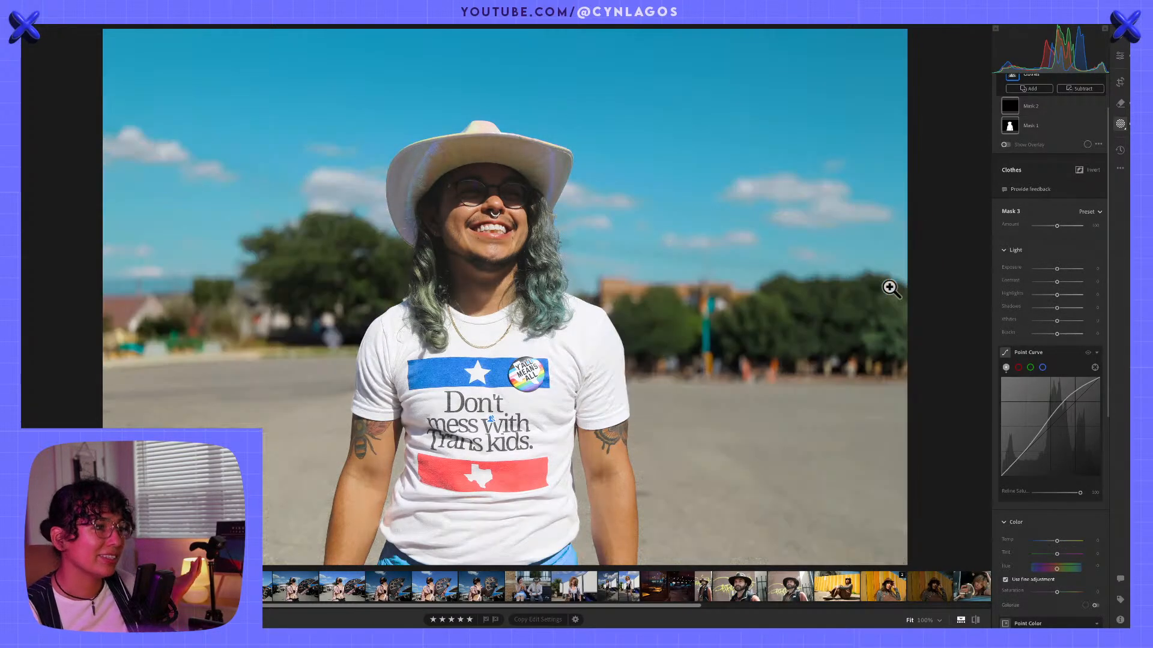
key("backslash")
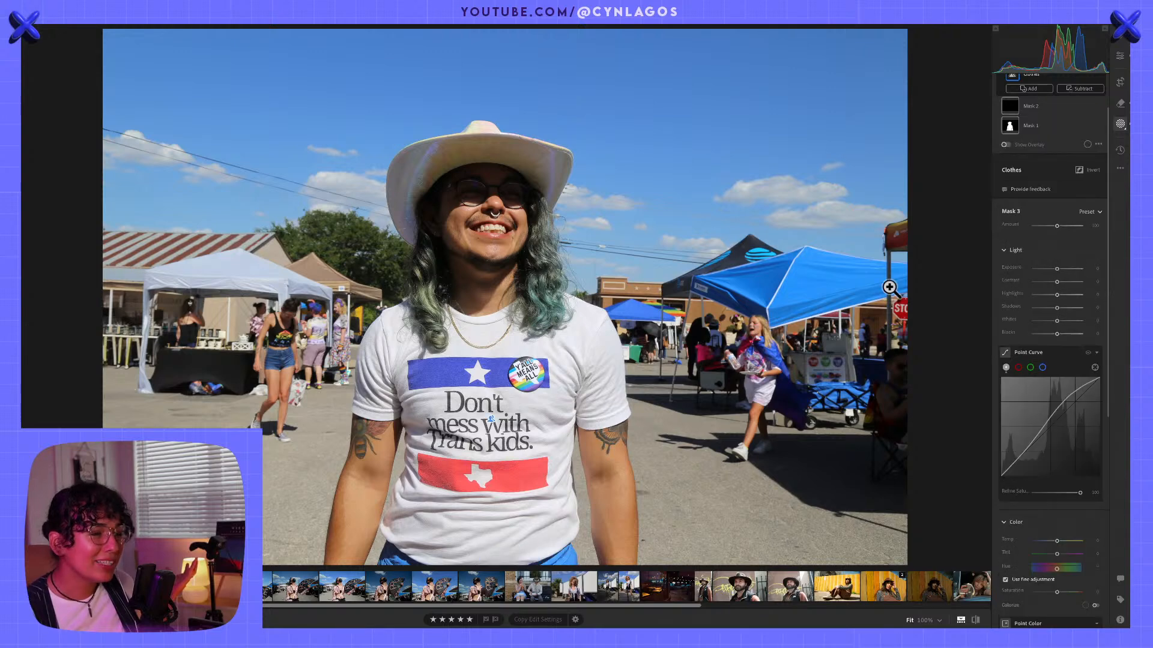
key("backslash")
key("f")
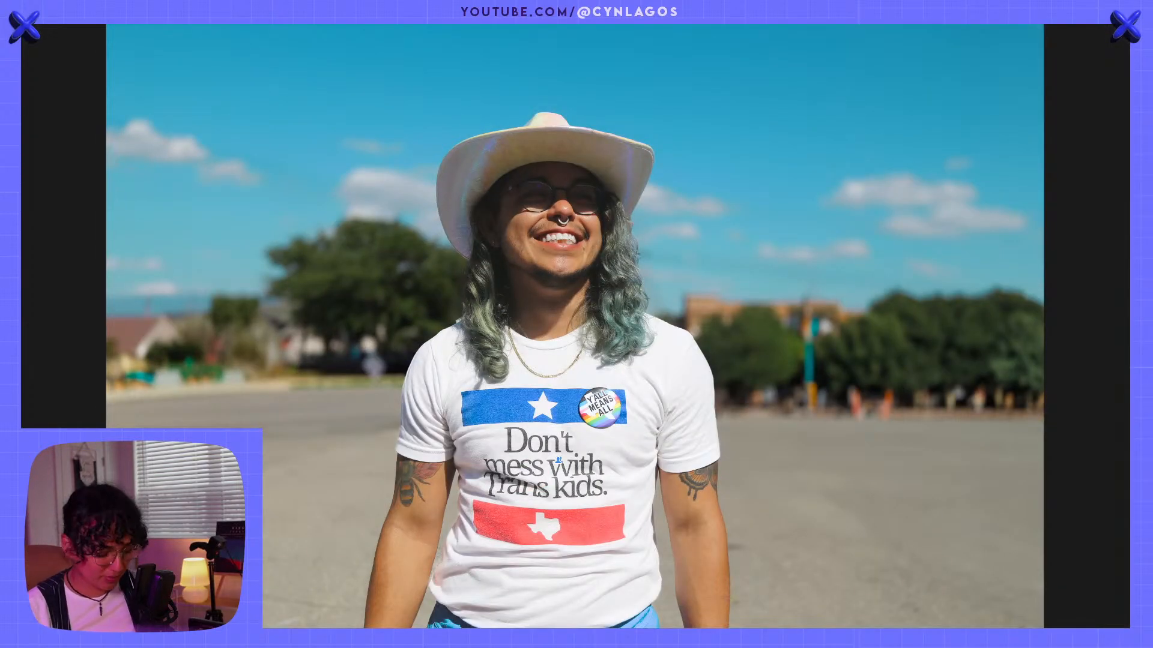
Step: Switch to QuickTime Player to view the mirrored tablet screen, and return to Lightroom
key("super+Tab")
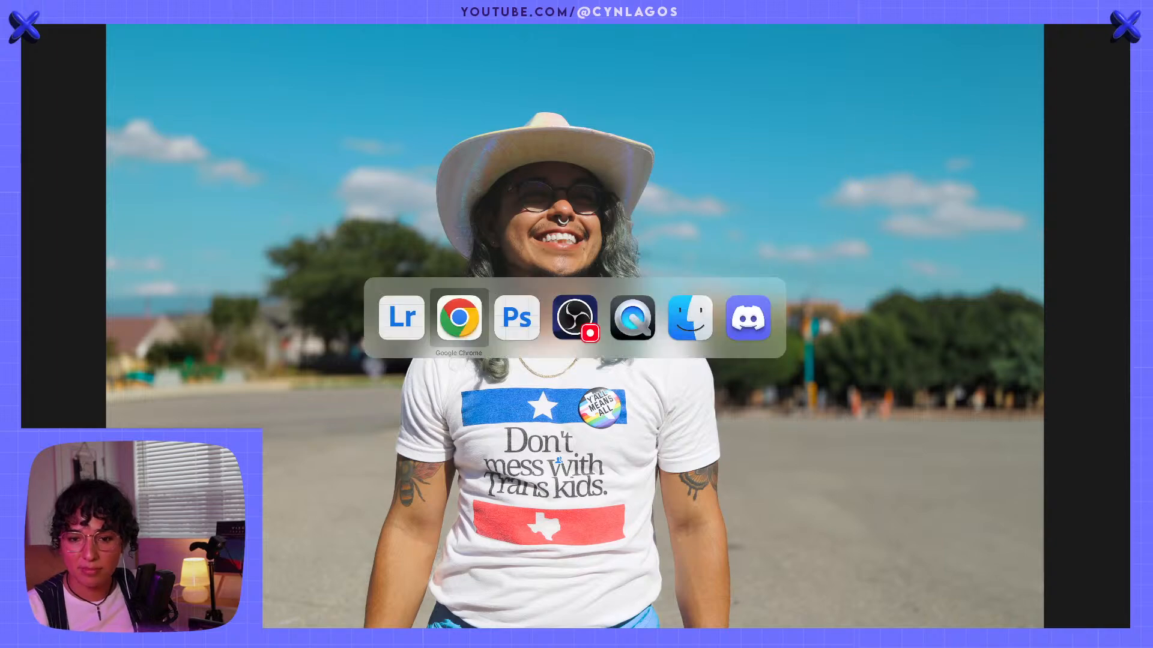
left_click(637, 323)
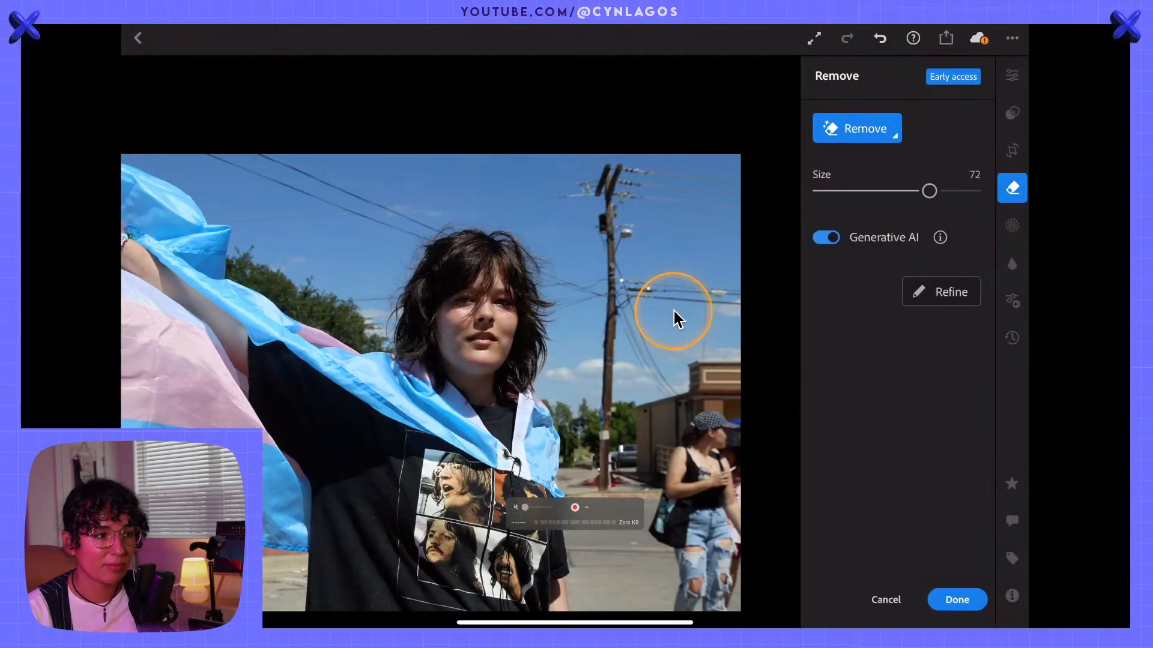
key("super+Tab")
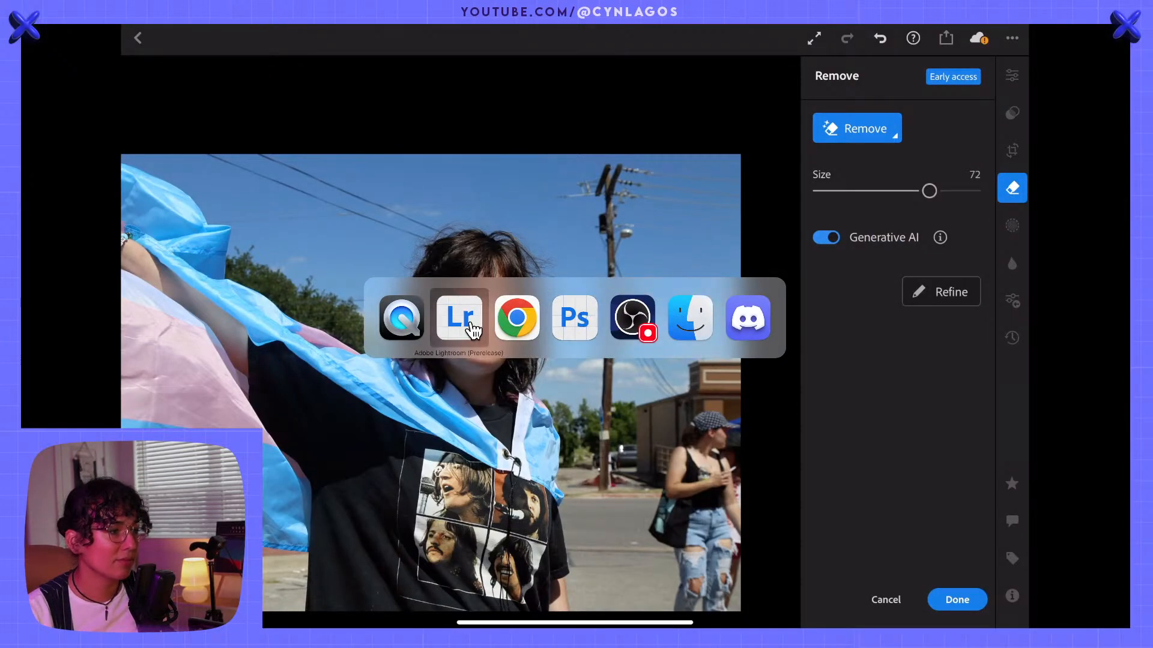
left_click(463, 318)
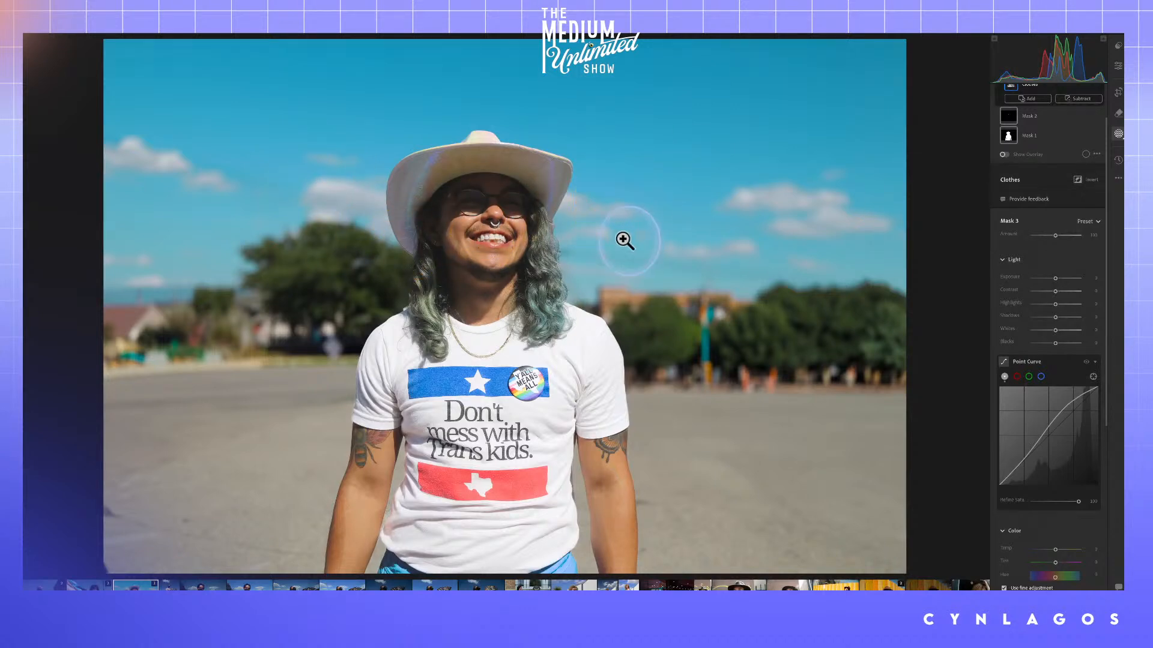
Step: Review the portrait in full screen and return to the editing view
key("f")
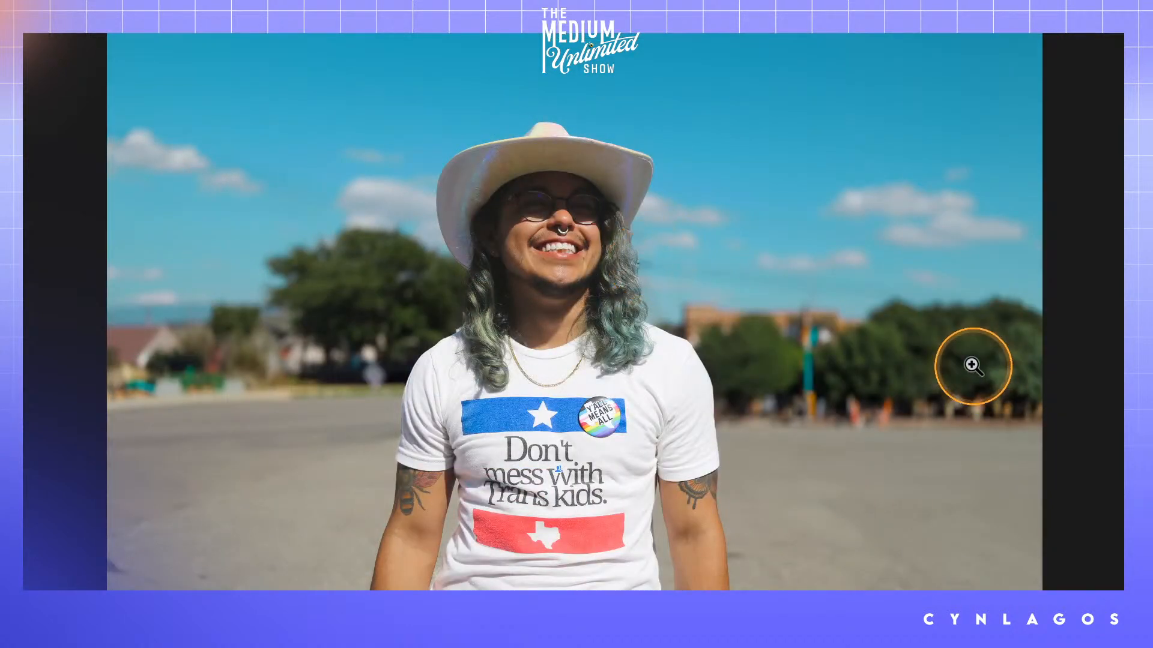
key("backslash")
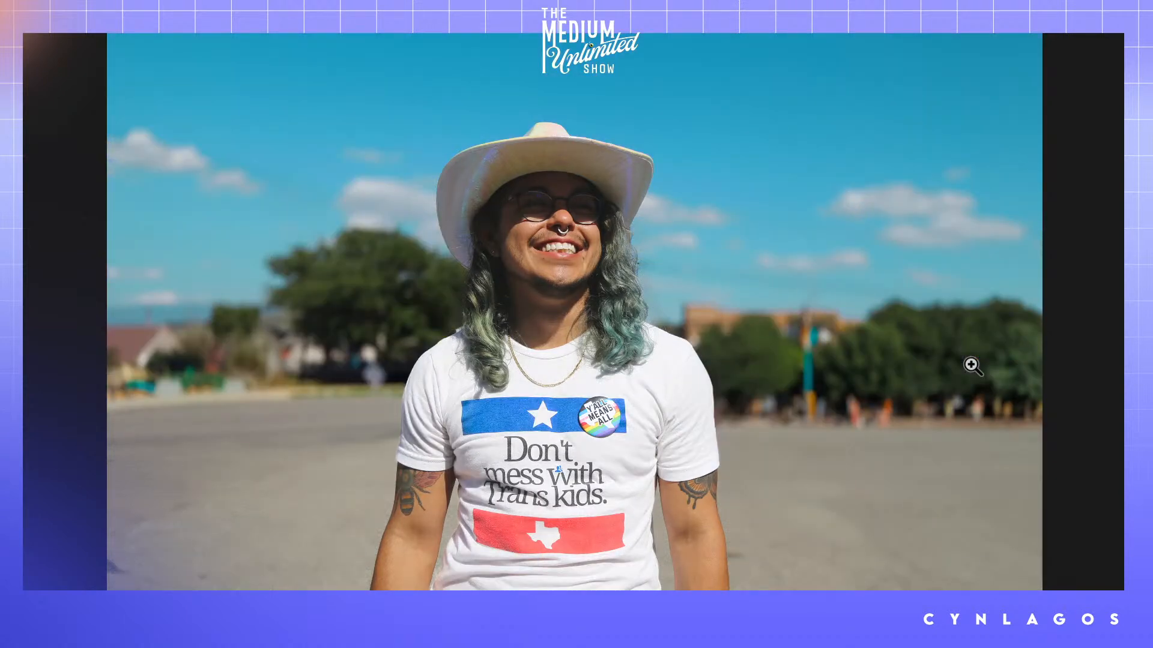
key("f")
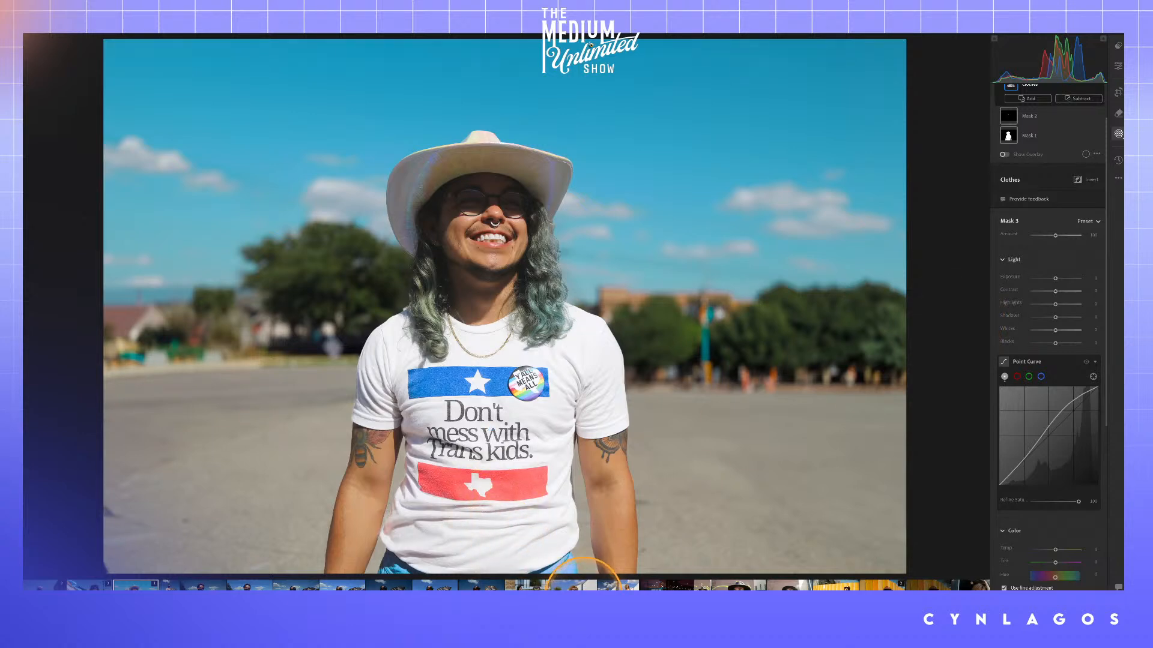
Step: Open the brighter close shot of the masked person looking up with the open PRIDE fan, and activate the Remove tool
left_click(574, 586)
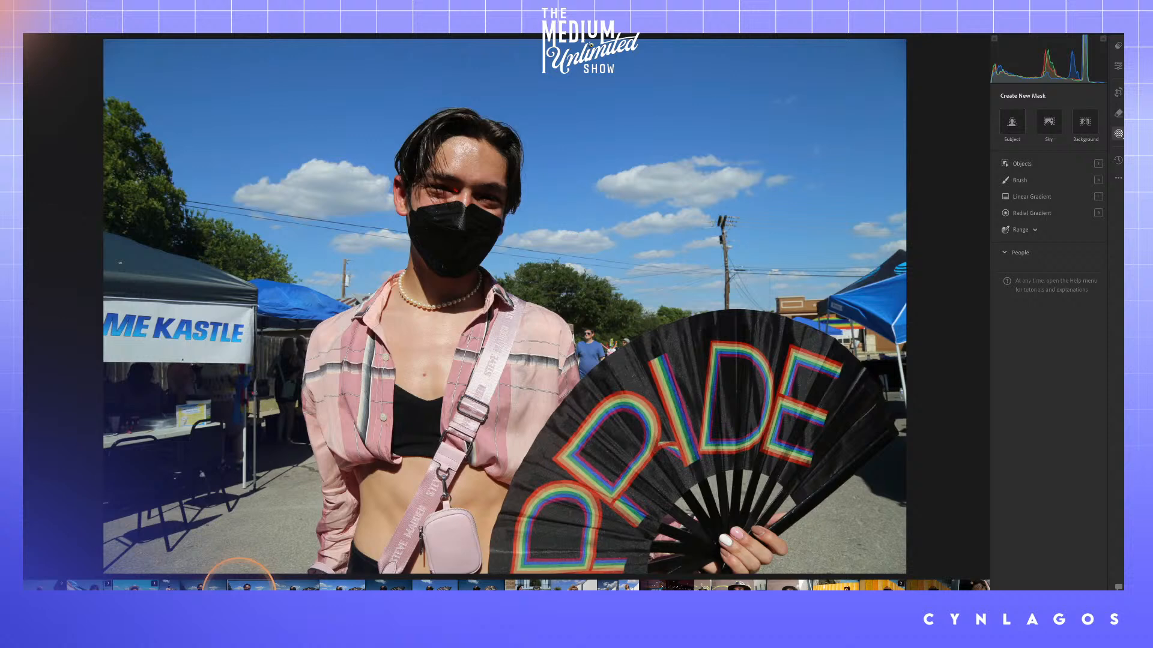
left_click(239, 585)
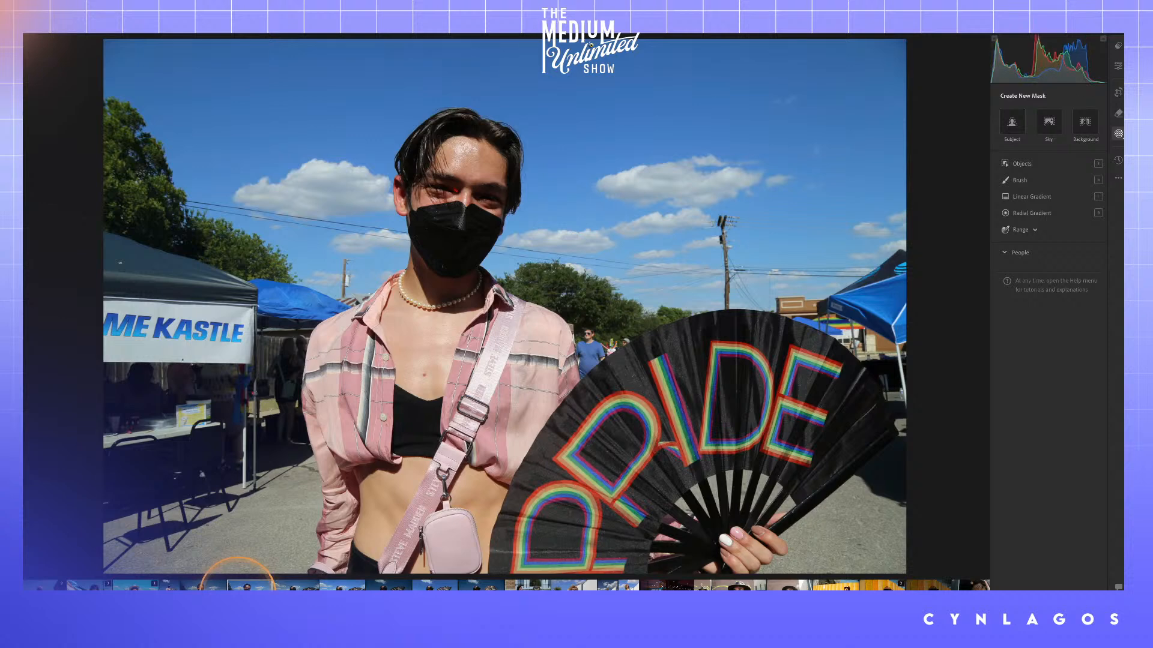
left_click(207, 585)
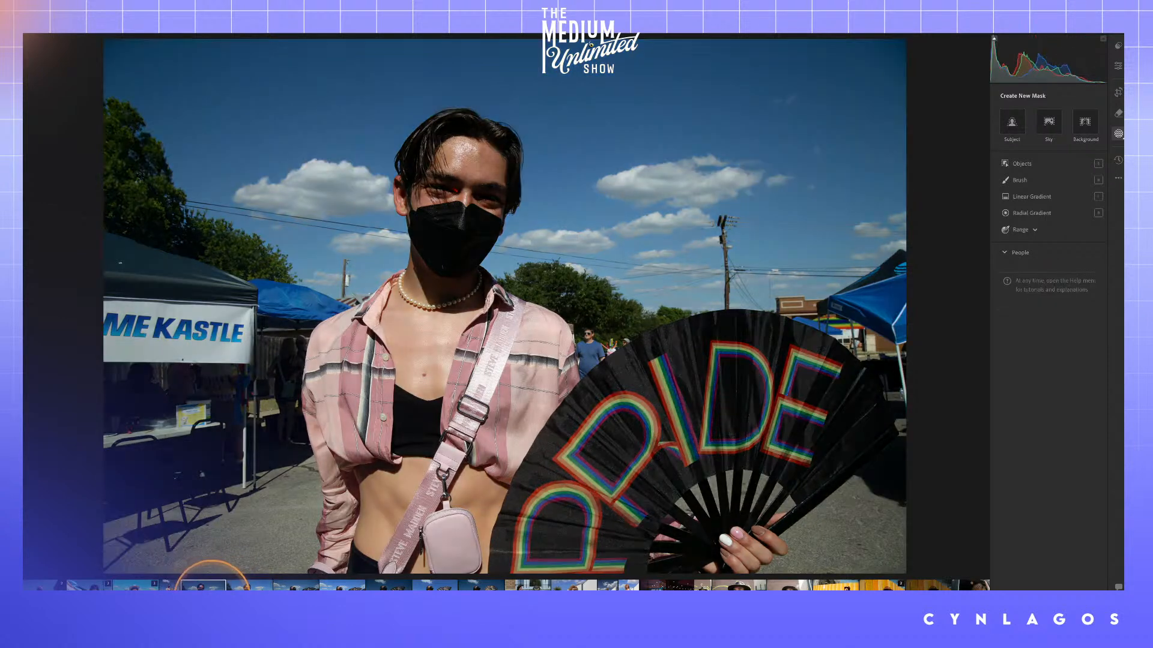
left_click(293, 585)
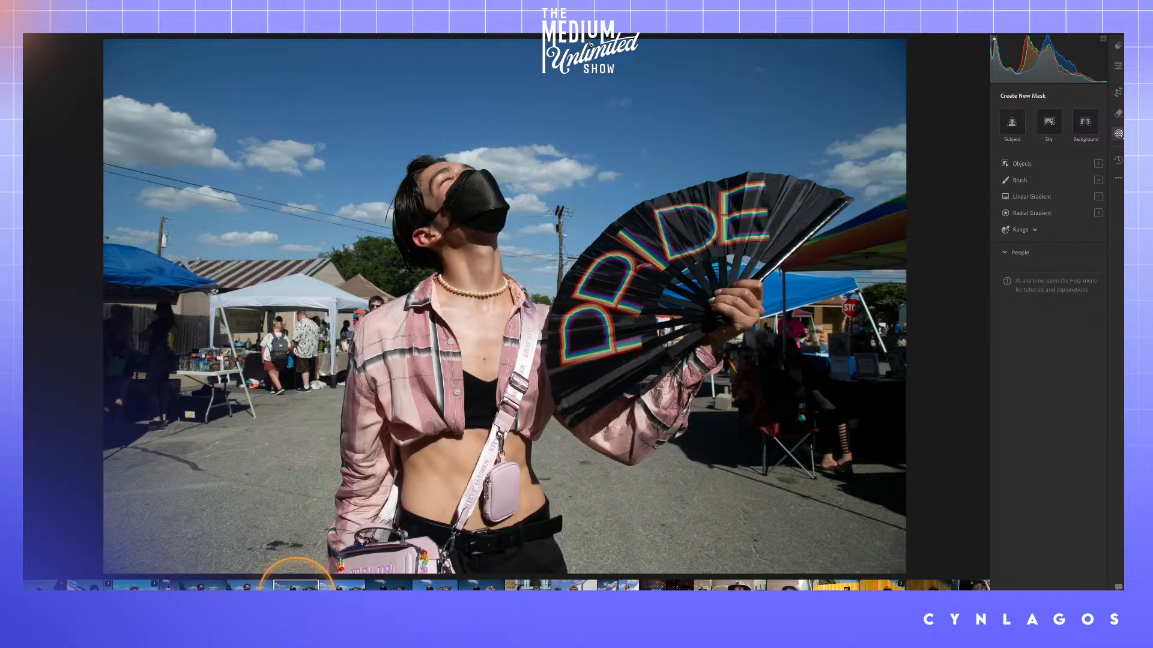
left_click(362, 585)
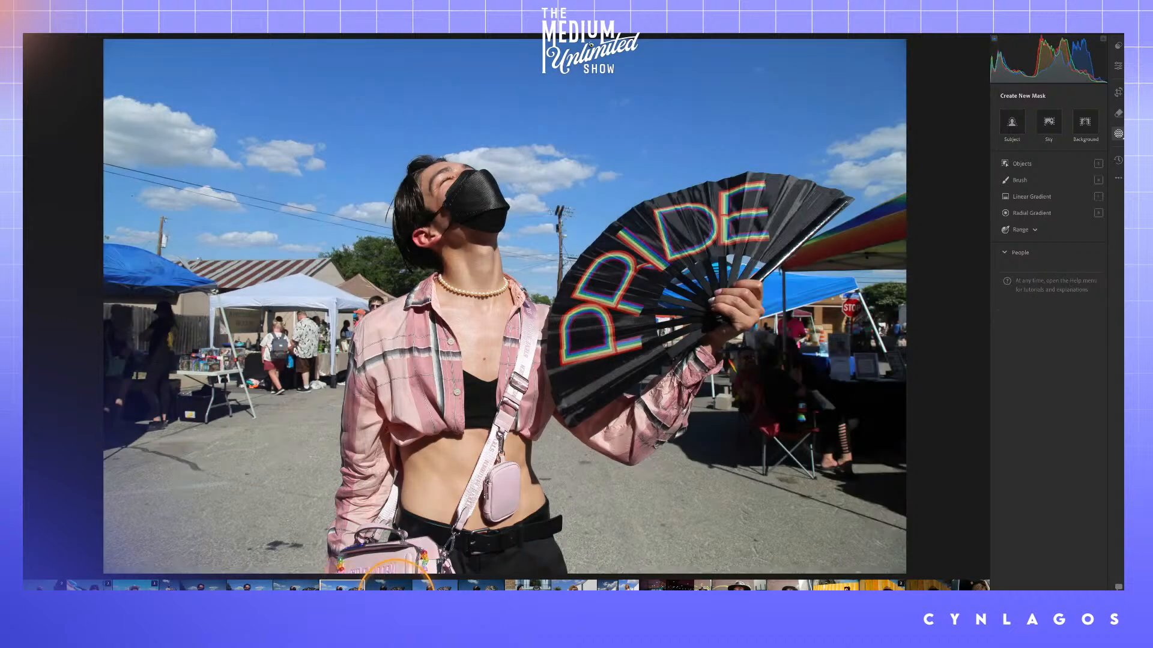
left_click(396, 585)
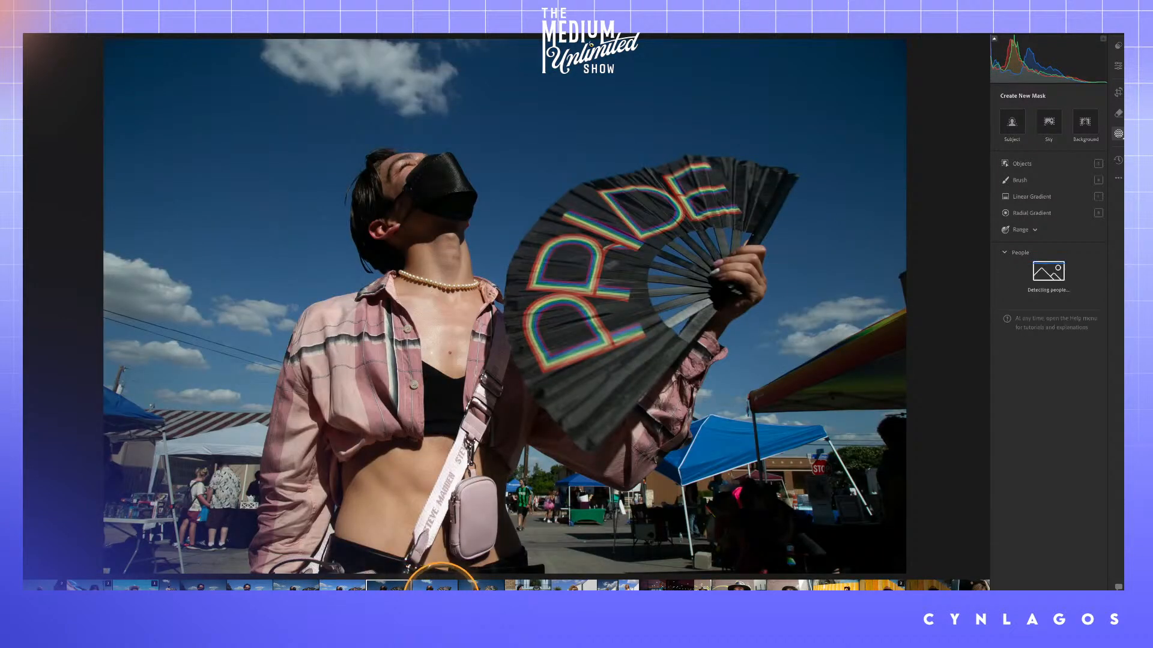
left_click(452, 587)
left_click(387, 588)
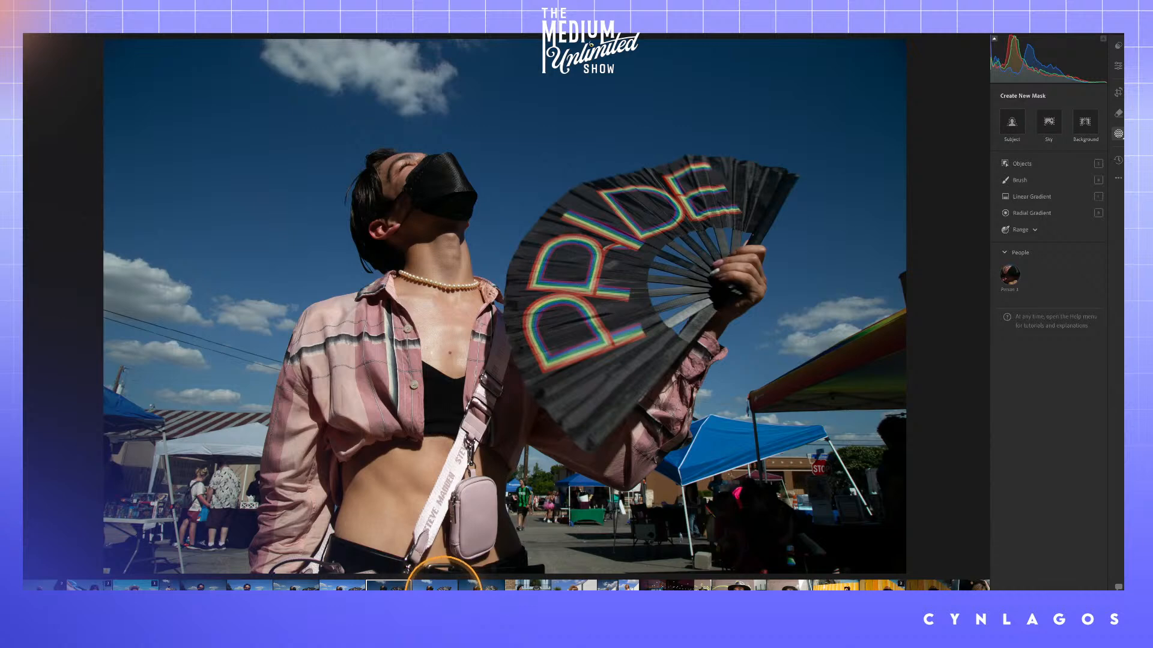
left_click(443, 585)
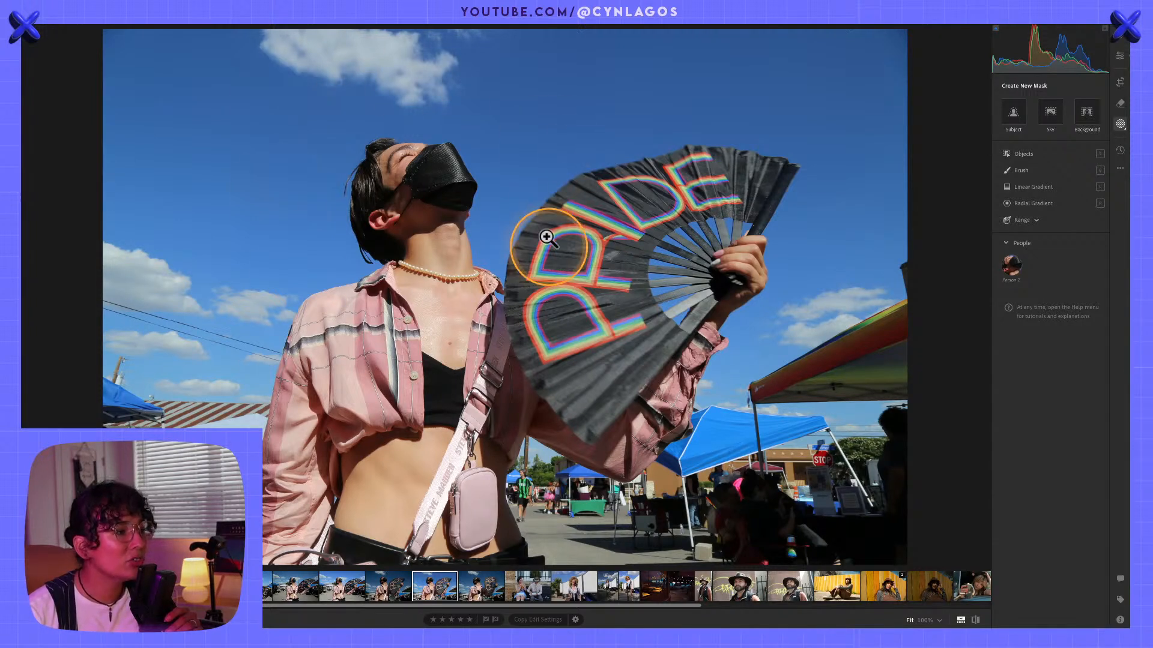
left_click(1119, 105)
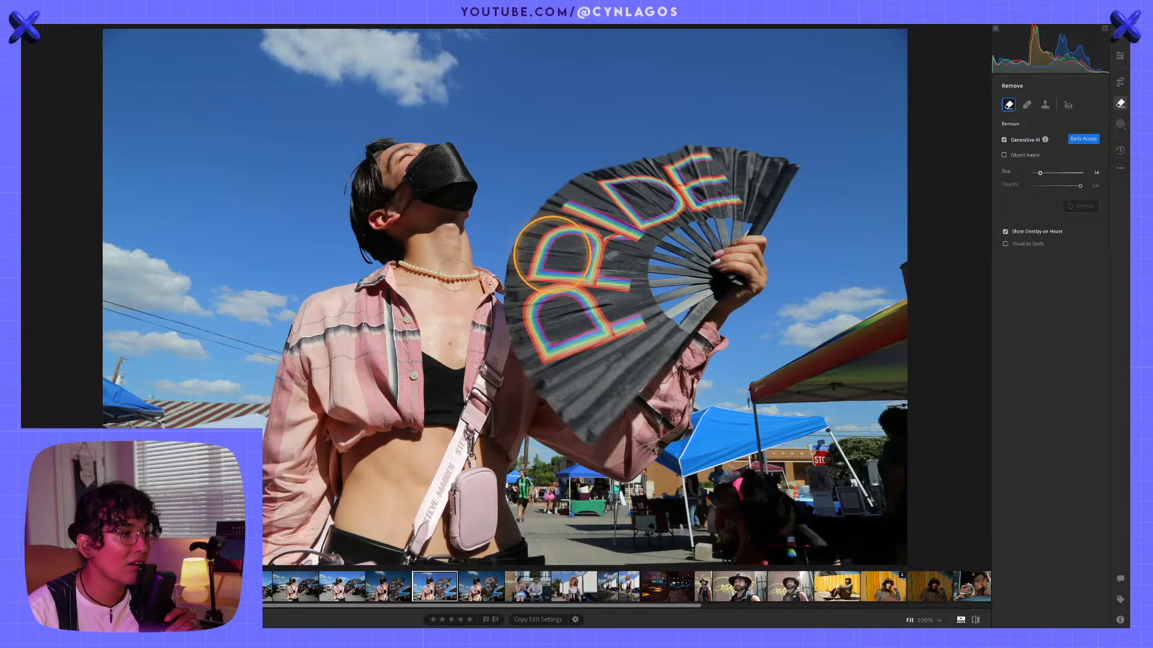
Step: Examine the small people and tents behind the subject up close, and return to the whole photo
mouse_move(480, 624)
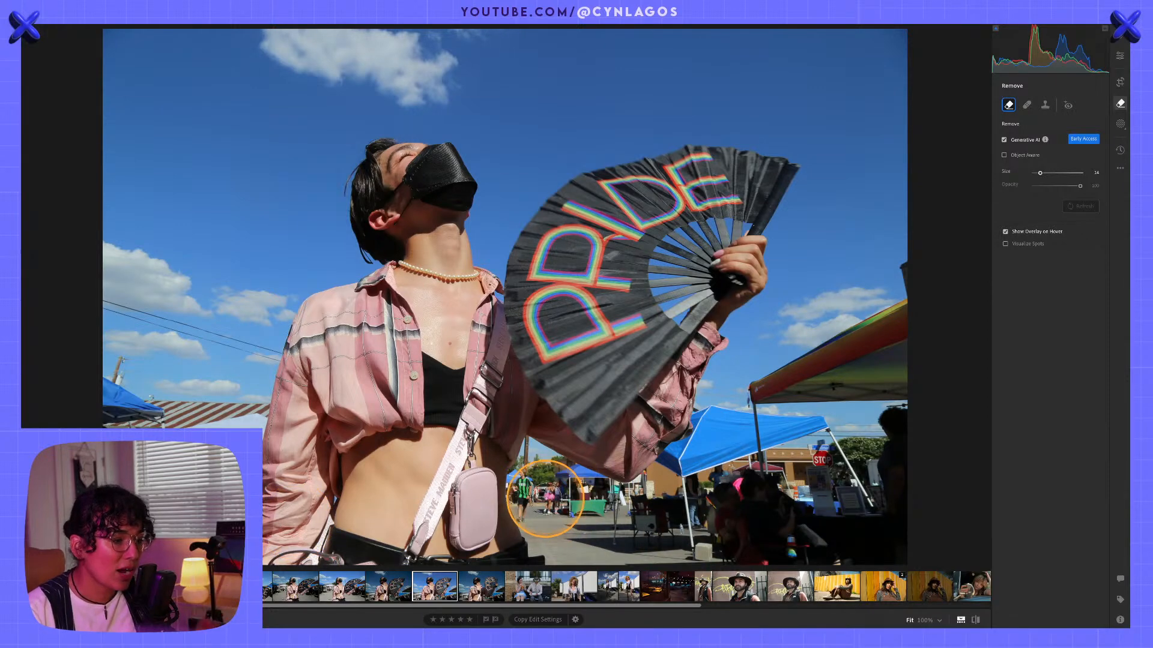
key("super+=")
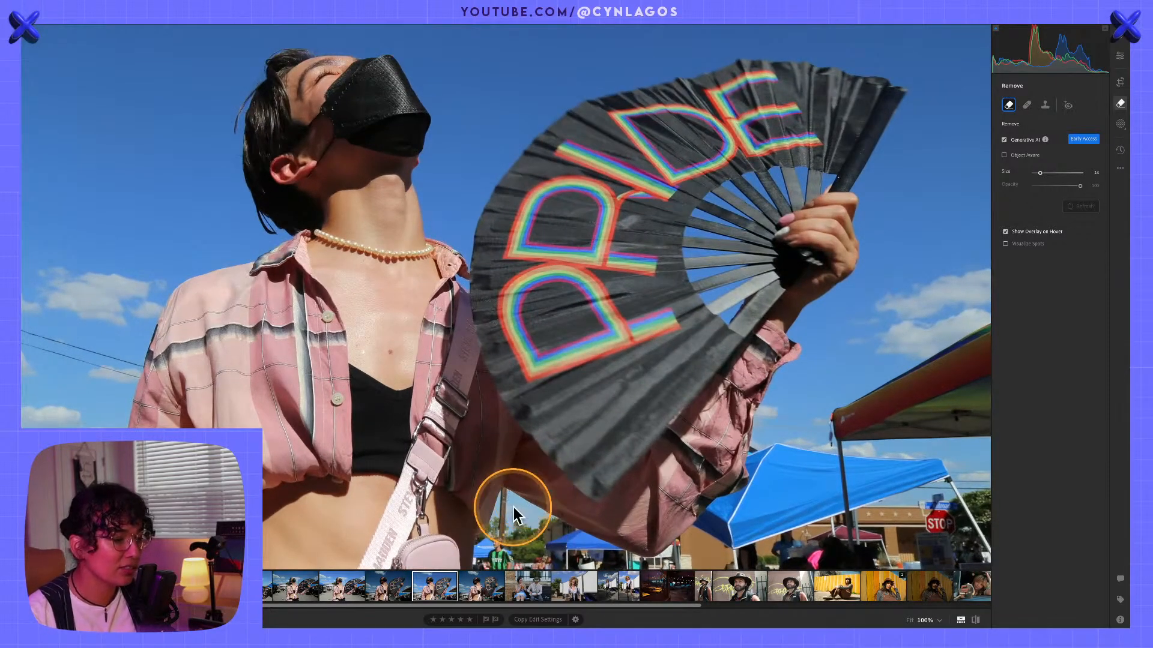
left_click_drag(527, 523, 503, 322)
key("super+=")
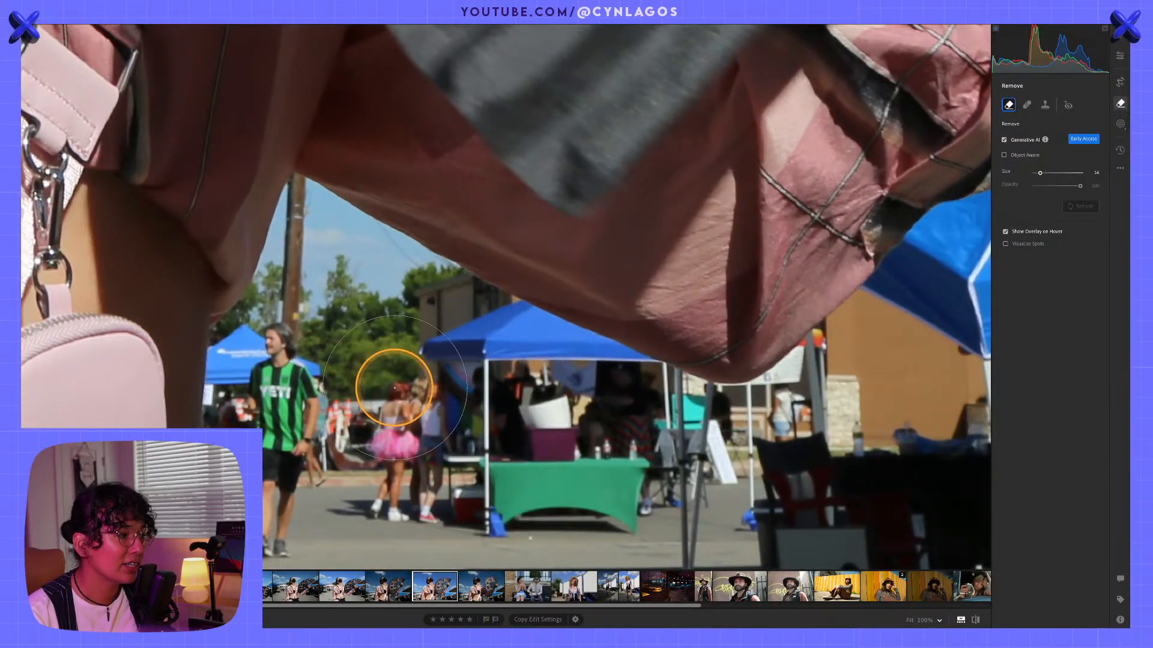
left_click_drag(395, 387, 551, 253)
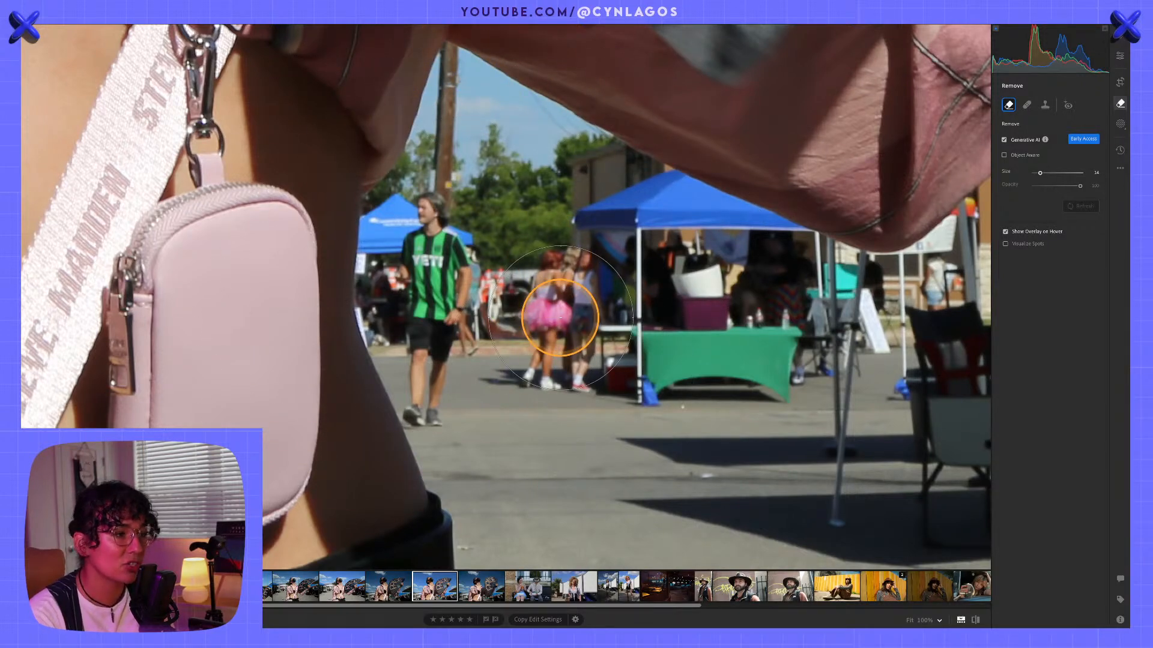
scroll(559, 317, "down", 2)
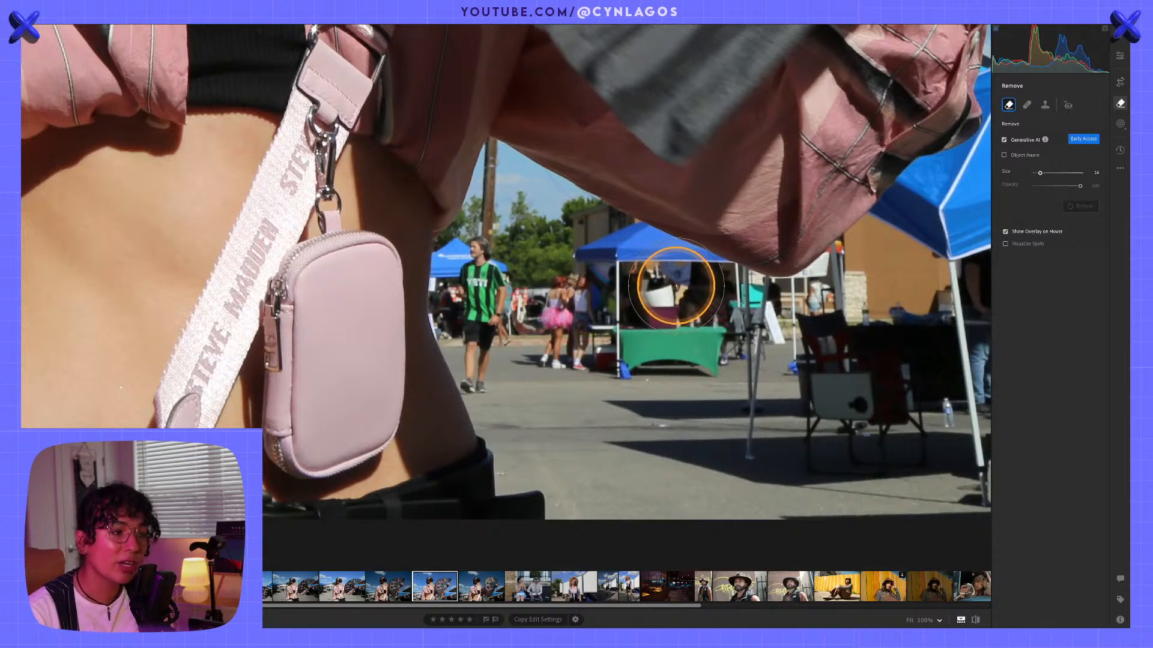
scroll(675, 285, "down", 2)
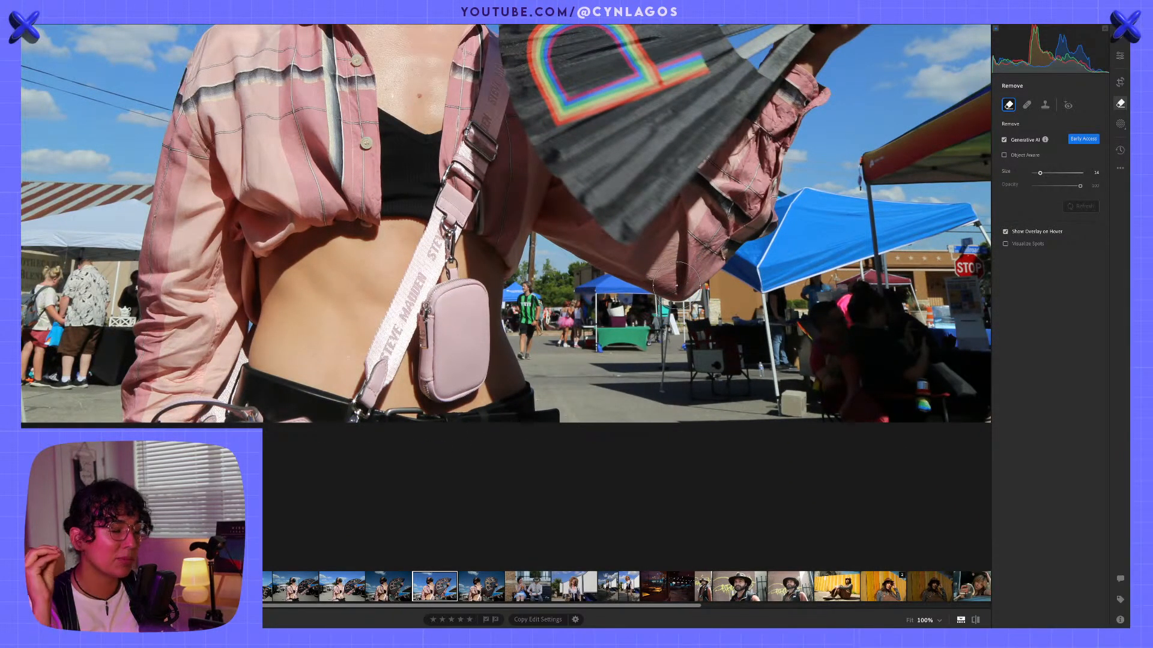
scroll(675, 285, "down", 3)
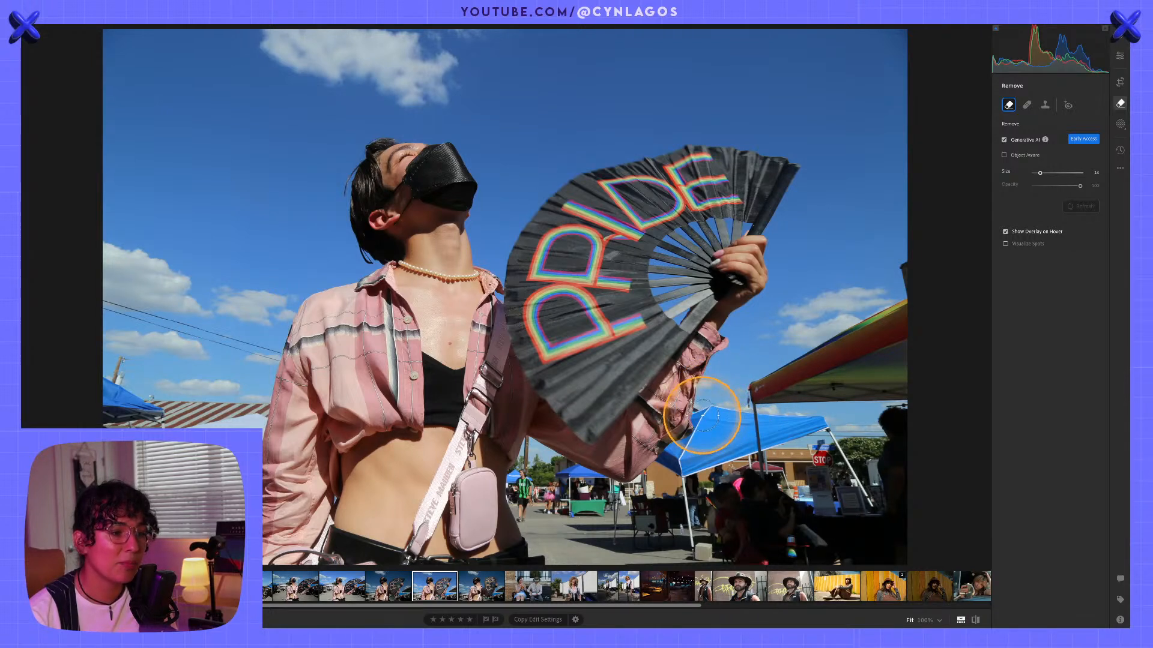
Step: Mask the tents, canopy, dark silhouettes and street clutter below the fan and raised arm, and remove them with Generative AI at size 14
mouse_move(702, 416)
left_mouse_down()
mouse_move(702, 446)
mouse_move(724, 413)
mouse_move(743, 418)
mouse_move(709, 446)
mouse_move(713, 455)
mouse_move(687, 451)
mouse_move(665, 468)
mouse_move(686, 475)
mouse_move(765, 434)
mouse_move(818, 426)
mouse_move(753, 428)
mouse_move(751, 387)
mouse_move(909, 301)
mouse_move(898, 328)
mouse_move(762, 407)
mouse_move(848, 389)
mouse_move(896, 396)
mouse_move(919, 386)
mouse_move(850, 379)
mouse_move(906, 337)
left_mouse_up()
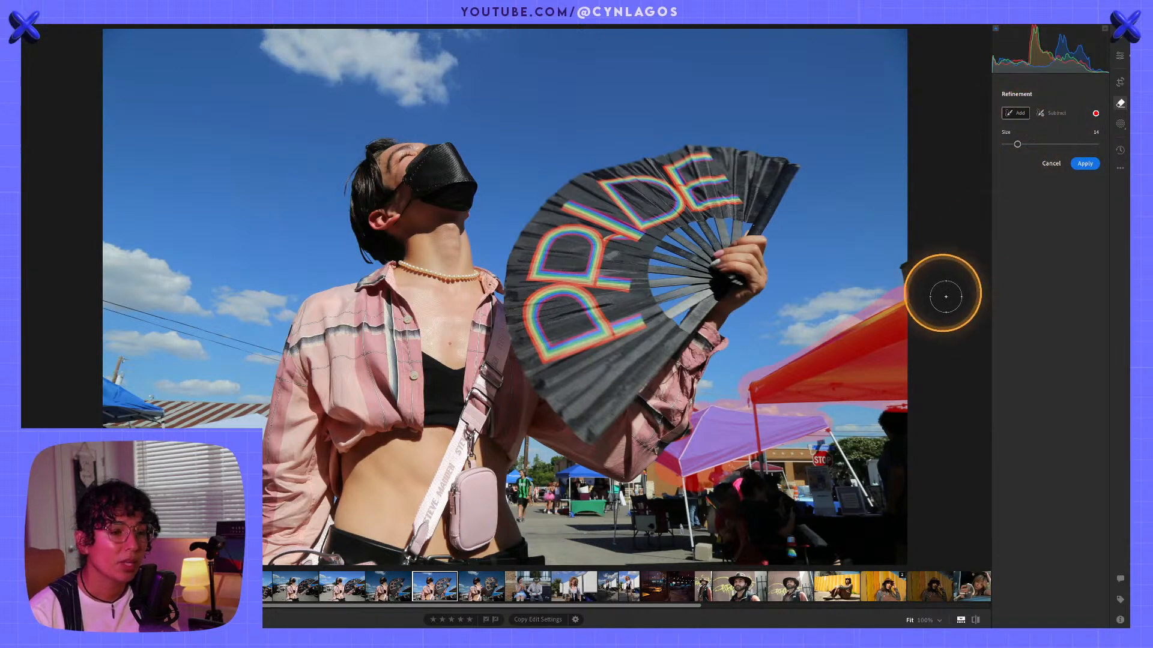
left_click_drag(906, 263, 923, 295)
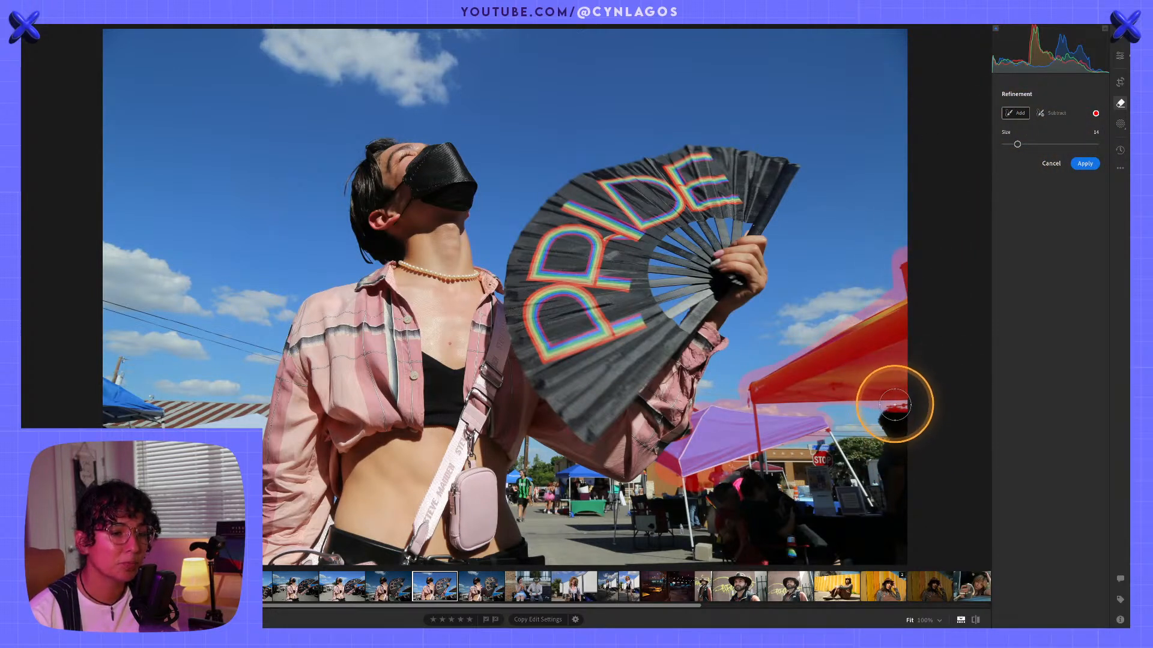
mouse_move(894, 404)
left_mouse_down()
mouse_move(908, 428)
mouse_move(888, 473)
mouse_move(892, 483)
mouse_move(897, 469)
mouse_move(915, 545)
mouse_move(869, 440)
mouse_move(743, 467)
mouse_move(786, 466)
mouse_move(788, 487)
mouse_move(805, 470)
mouse_move(812, 505)
mouse_move(821, 474)
mouse_move(846, 502)
mouse_move(842, 463)
mouse_move(862, 505)
mouse_move(871, 463)
mouse_move(879, 501)
mouse_move(892, 522)
left_mouse_up()
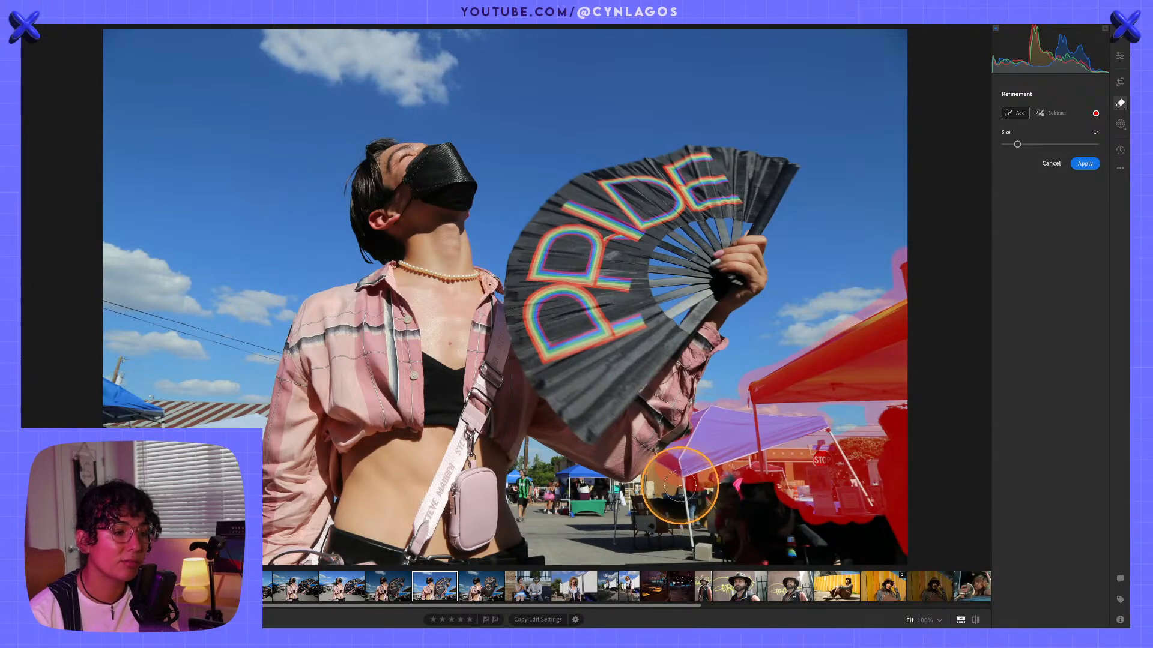
mouse_move(659, 470)
left_mouse_down()
mouse_move(620, 503)
mouse_move(615, 544)
mouse_move(627, 544)
mouse_move(576, 536)
mouse_move(602, 530)
mouse_move(649, 548)
mouse_move(641, 516)
mouse_move(654, 523)
mouse_move(665, 497)
mouse_move(664, 539)
mouse_move(689, 538)
mouse_move(681, 506)
mouse_move(696, 496)
mouse_move(703, 540)
mouse_move(659, 557)
mouse_move(748, 550)
mouse_move(738, 509)
mouse_move(739, 540)
left_mouse_up()
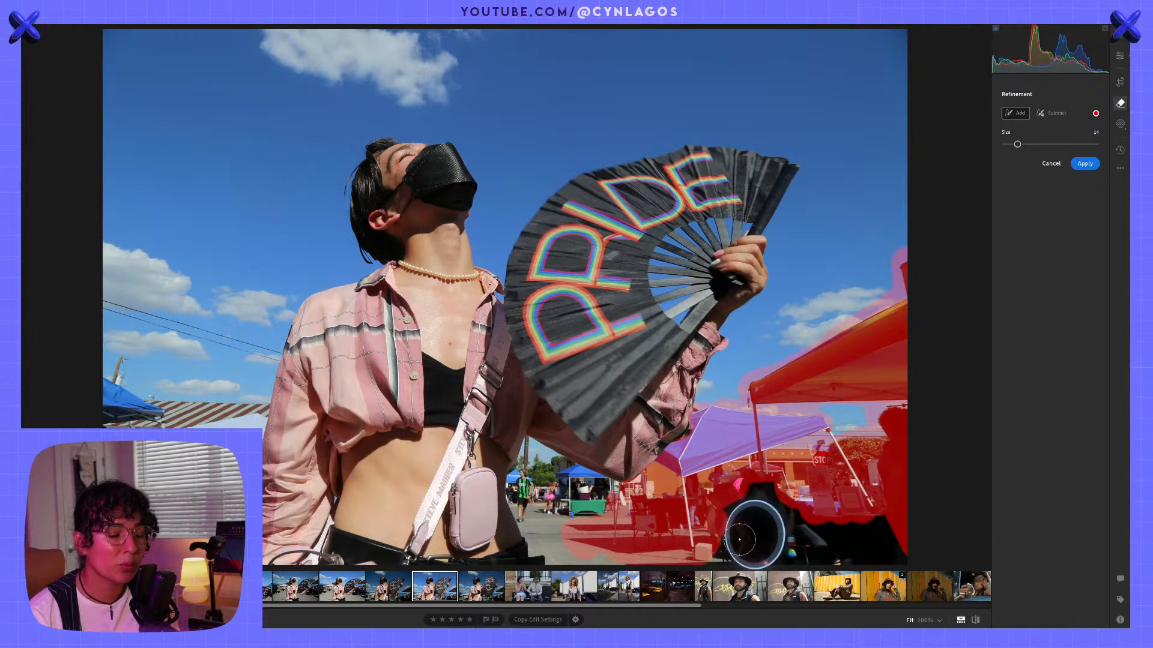
mouse_move(747, 489)
left_mouse_down()
mouse_move(759, 516)
mouse_move(782, 506)
mouse_move(764, 533)
mouse_move(802, 521)
mouse_move(757, 549)
mouse_move(758, 565)
mouse_move(805, 546)
mouse_move(815, 521)
mouse_move(810, 557)
mouse_move(825, 522)
mouse_move(827, 564)
mouse_move(833, 516)
mouse_move(849, 551)
mouse_move(856, 522)
mouse_move(863, 556)
mouse_move(870, 523)
mouse_move(885, 543)
left_mouse_up()
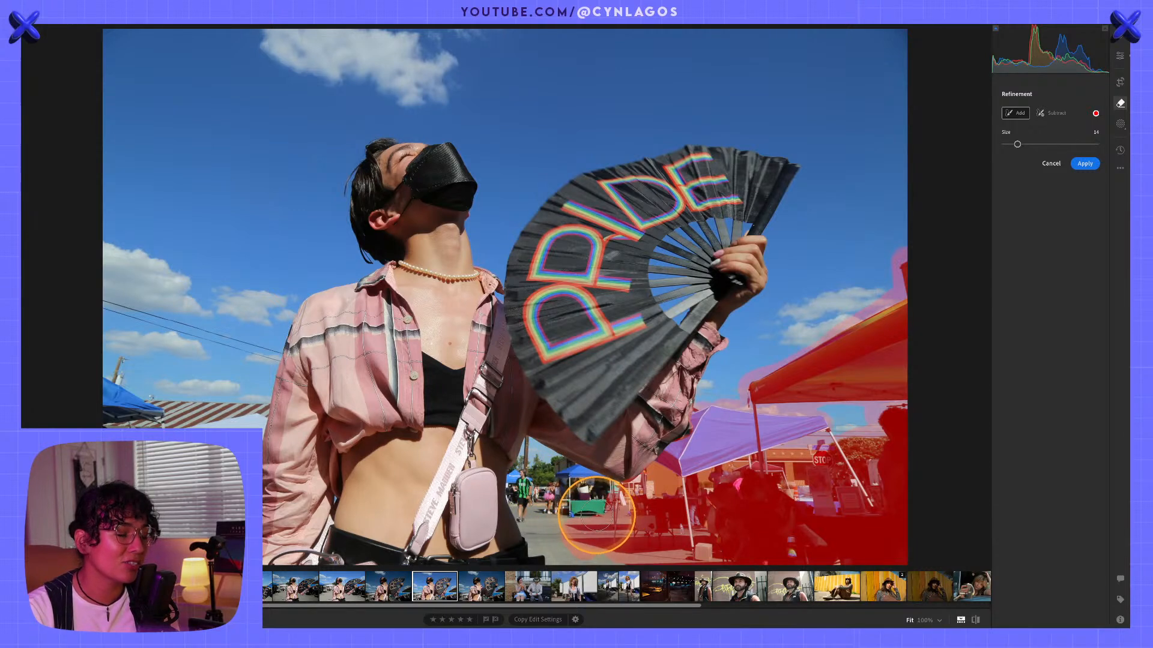
mouse_move(591, 515)
left_mouse_down()
mouse_move(571, 515)
mouse_move(618, 505)
mouse_move(582, 478)
mouse_move(592, 487)
mouse_move(555, 502)
left_mouse_up()
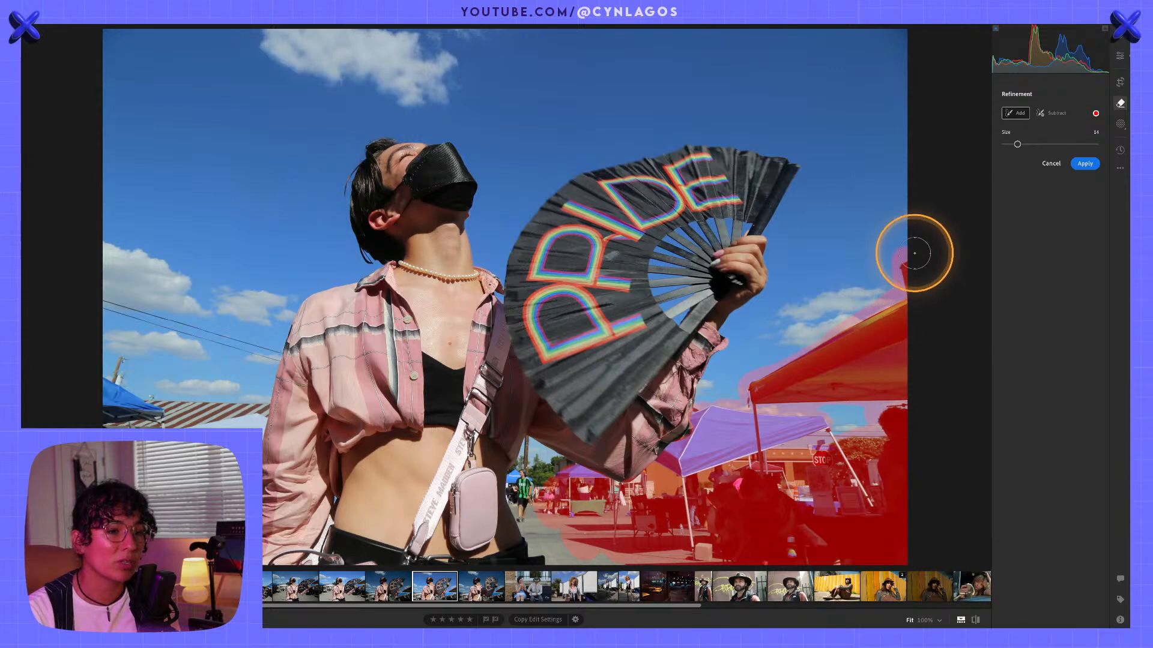
mouse_move(820, 401)
left_mouse_down()
mouse_move(851, 414)
mouse_move(870, 442)
left_mouse_up()
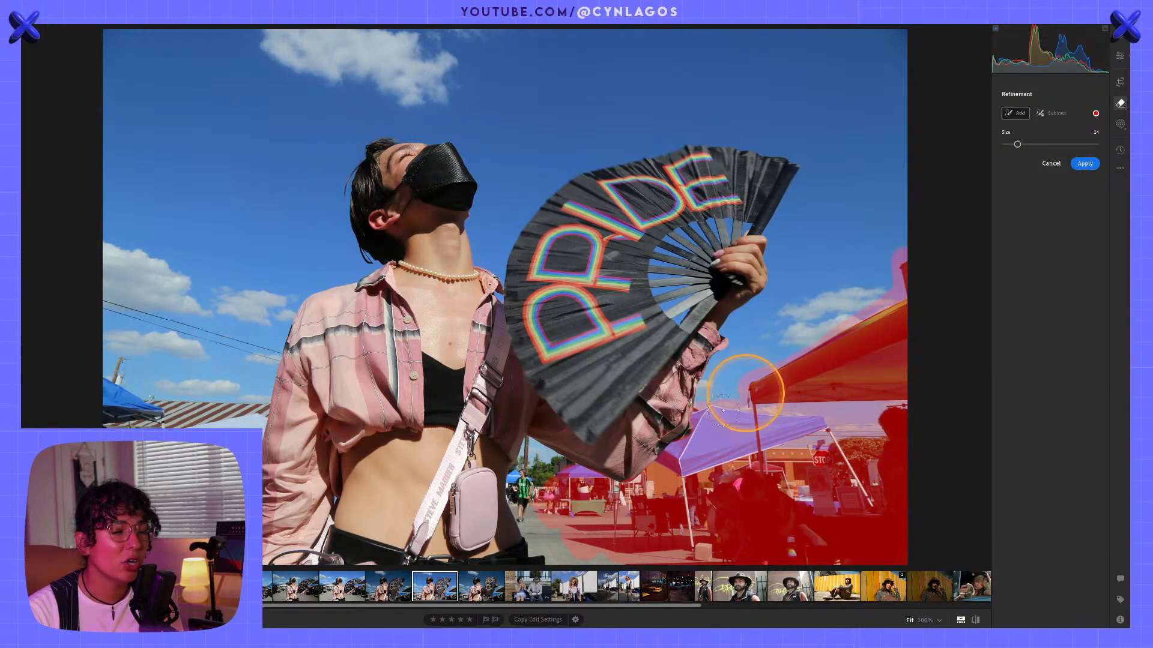
left_click(1086, 164)
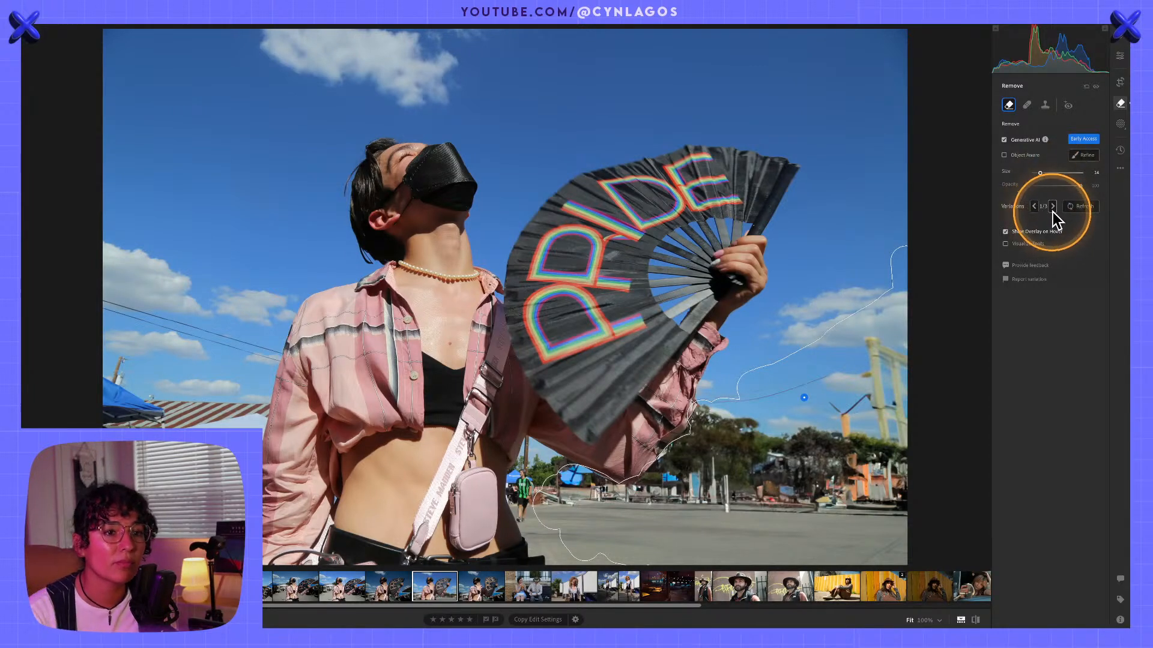
Step: Compare the generated background variations for the large removal and return to the first one
left_click(1053, 207)
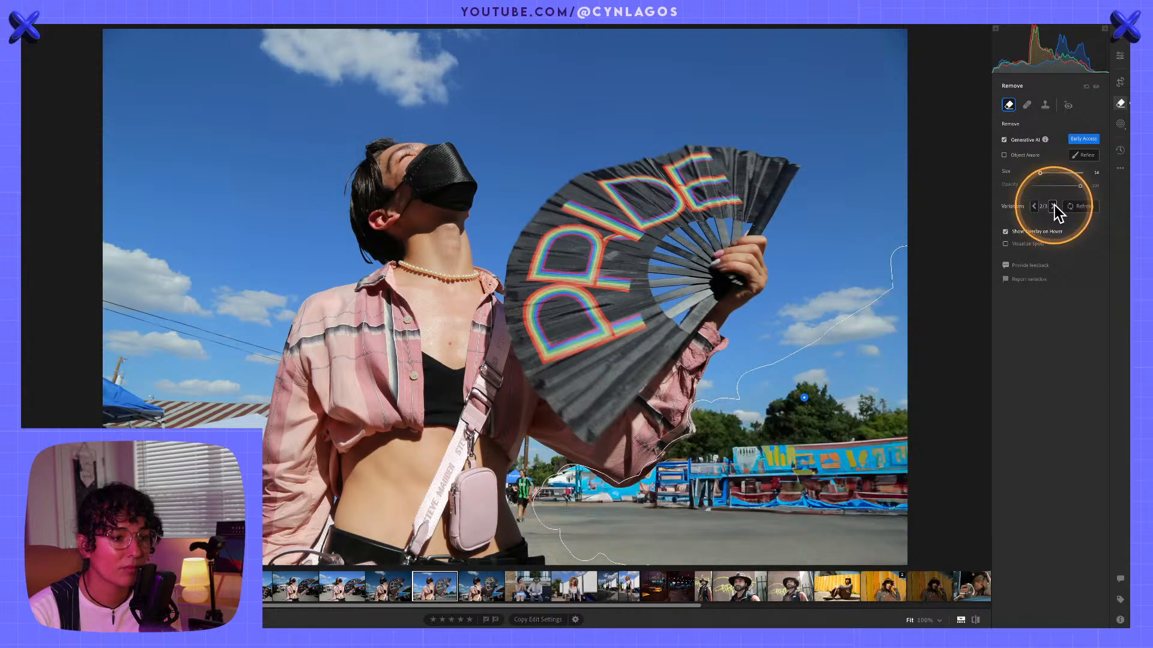
left_click(1053, 206)
left_click(1054, 206)
left_click(1051, 208)
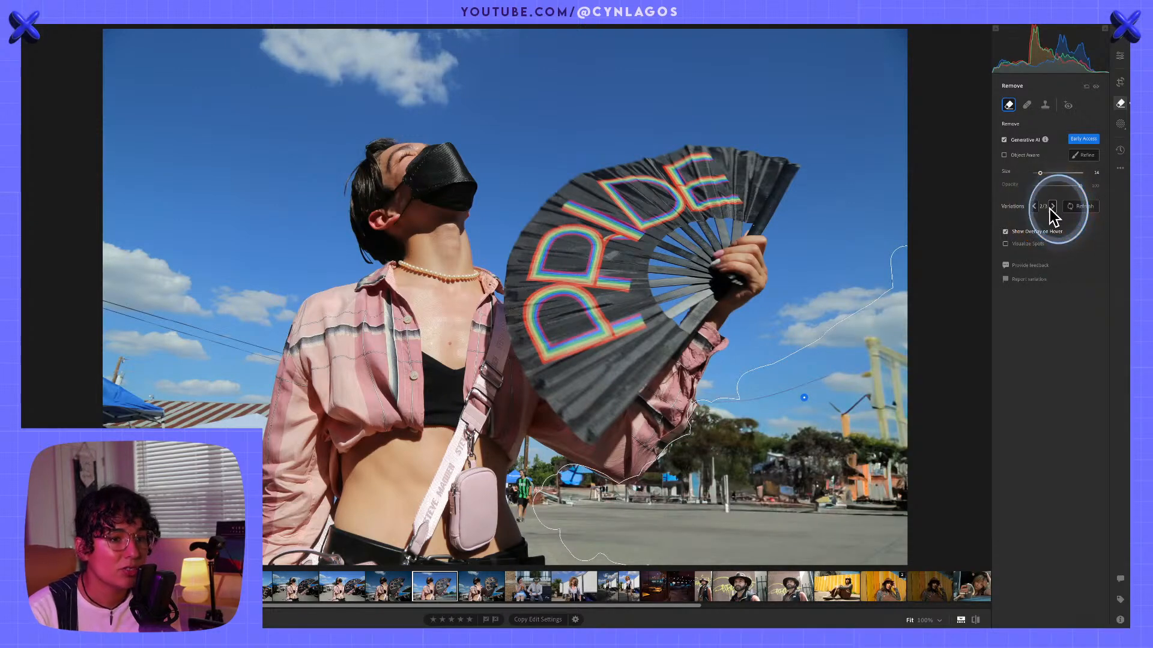
left_click(1053, 206)
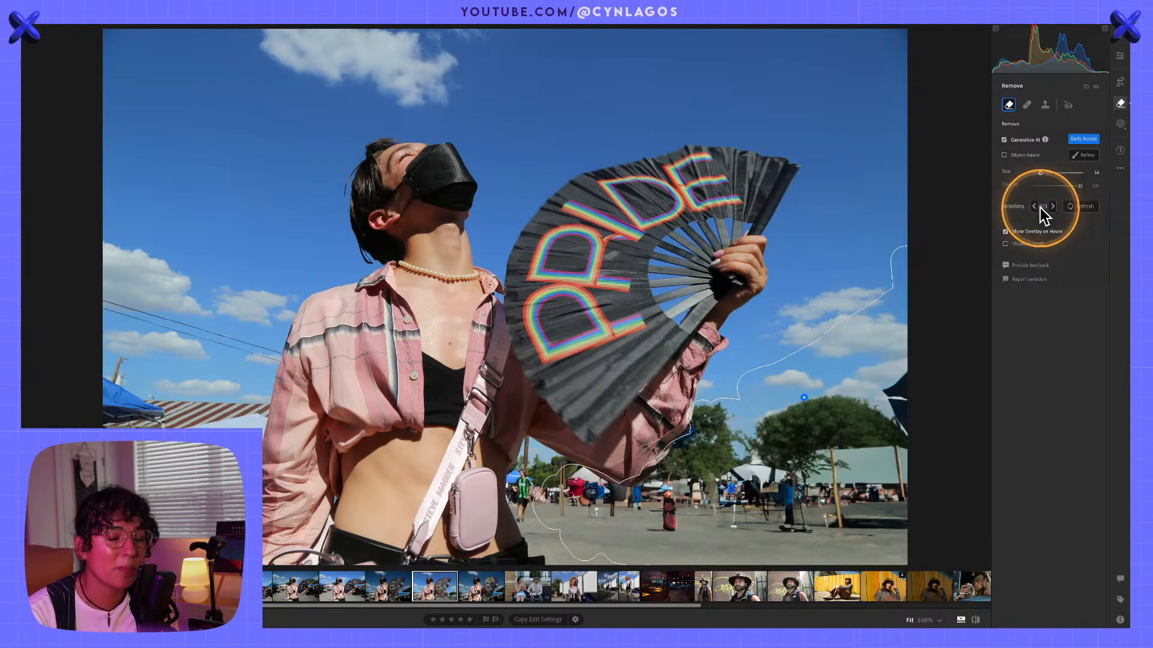
left_click(1035, 207)
left_click(1035, 206)
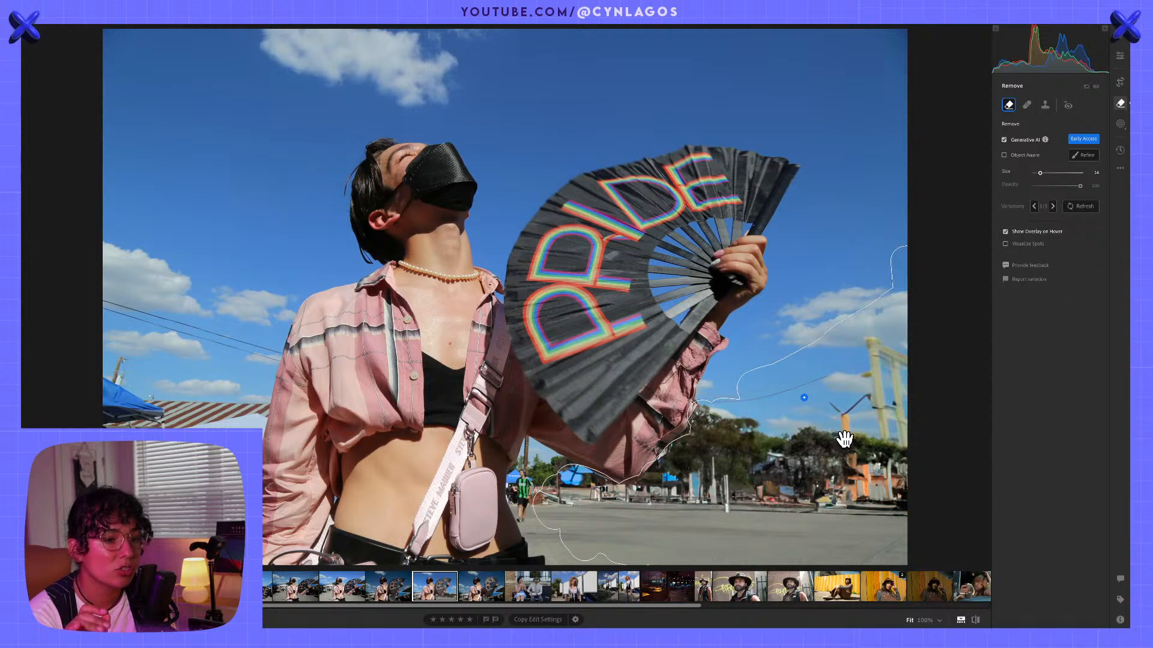
Step: Delete the large removal and try a smaller generative removal over only the rainbow canopy and the dark silhouettes beneath it
key("Delete")
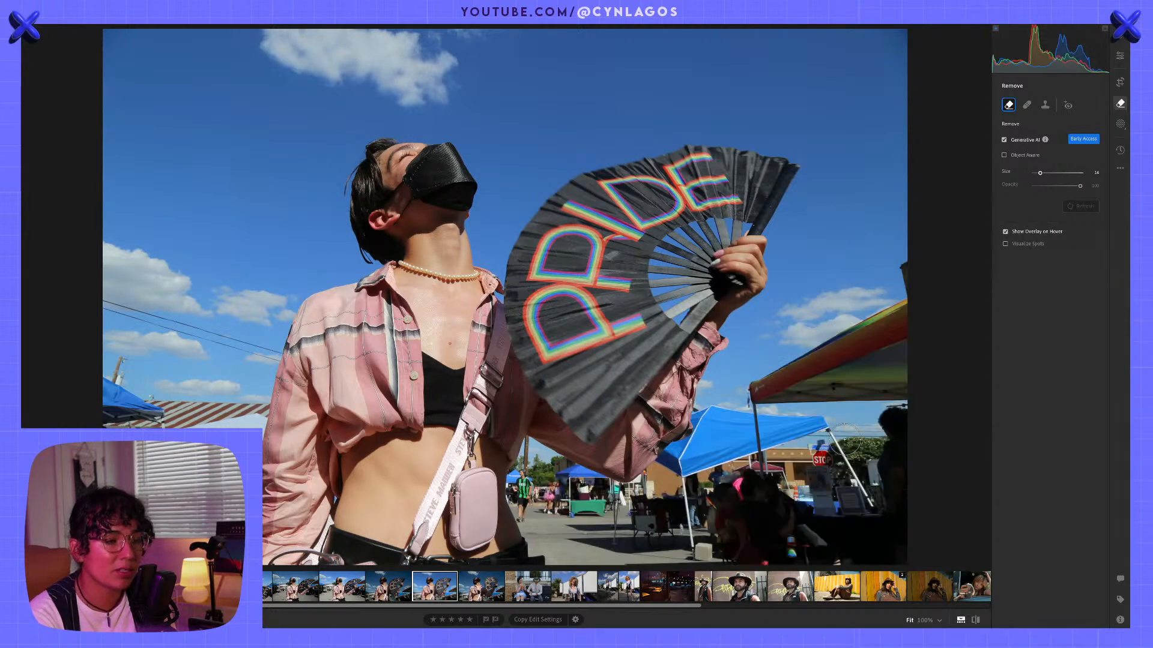
mouse_move(754, 380)
left_mouse_down()
mouse_move(782, 557)
mouse_move(795, 554)
mouse_move(764, 383)
mouse_move(828, 341)
mouse_move(763, 402)
mouse_move(807, 378)
mouse_move(792, 406)
mouse_move(901, 398)
mouse_move(817, 375)
mouse_move(899, 373)
mouse_move(896, 335)
mouse_move(851, 357)
mouse_move(884, 306)
mouse_move(862, 326)
mouse_move(902, 305)
mouse_move(907, 266)
mouse_move(903, 327)
left_mouse_up()
mouse_move(780, 417)
left_mouse_down()
mouse_move(792, 445)
mouse_move(815, 437)
mouse_move(786, 524)
mouse_move(805, 522)
mouse_move(798, 506)
mouse_move(811, 557)
mouse_move(853, 552)
mouse_move(833, 531)
mouse_move(831, 543)
mouse_move(836, 496)
mouse_move(856, 491)
mouse_move(859, 508)
mouse_move(826, 447)
mouse_move(829, 417)
mouse_move(846, 435)
mouse_move(839, 469)
mouse_move(855, 470)
mouse_move(853, 447)
mouse_move(891, 448)
mouse_move(886, 427)
mouse_move(908, 411)
mouse_move(899, 469)
mouse_move(871, 476)
mouse_move(898, 482)
mouse_move(867, 523)
mouse_move(900, 527)
mouse_move(869, 549)
mouse_move(899, 556)
mouse_move(868, 562)
mouse_move(904, 543)
left_mouse_up()
left_click_drag(874, 424, 860, 410)
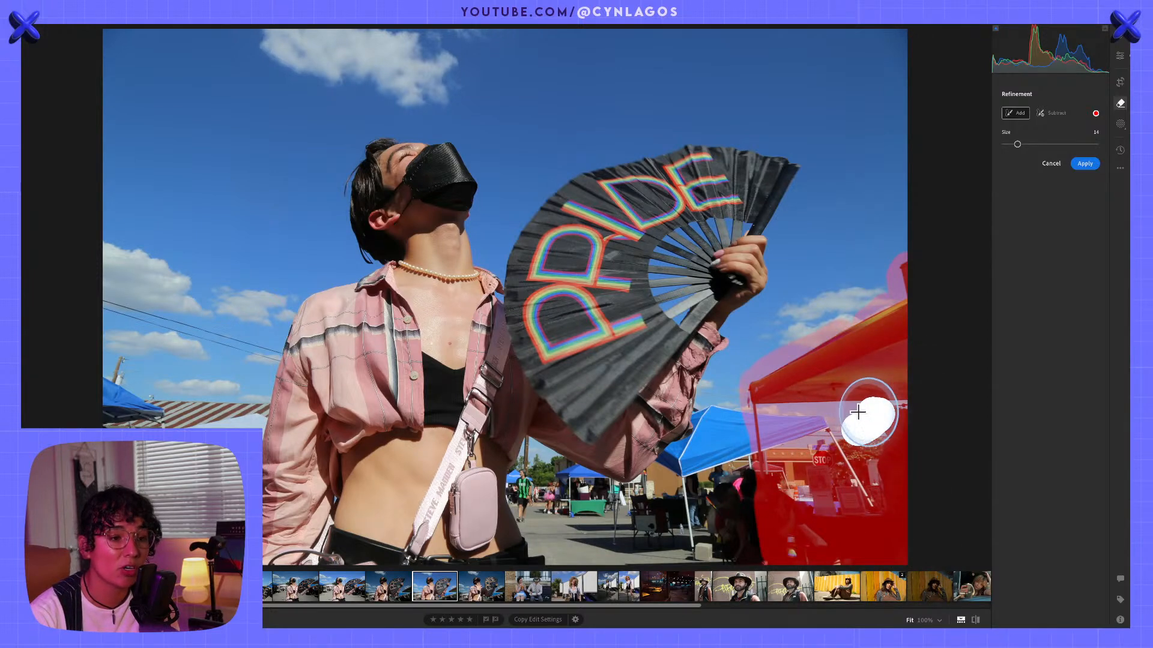
left_click(1084, 164)
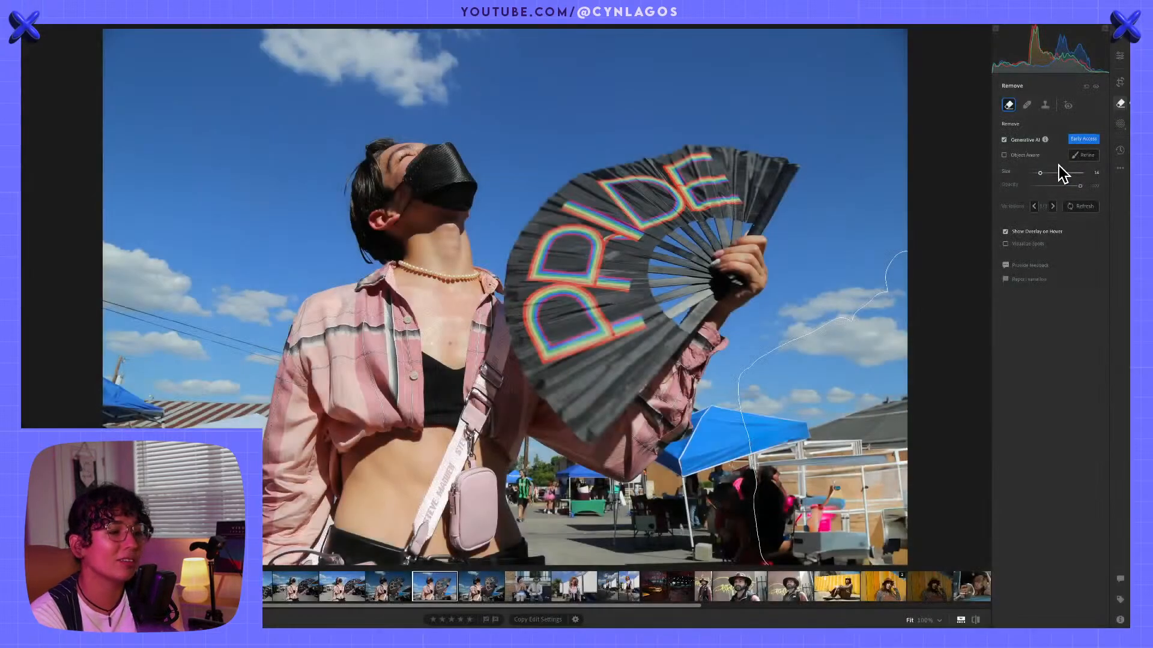
Step: Compare the variations generated for the smaller canopy removal, and delete that removal
left_click(1053, 207)
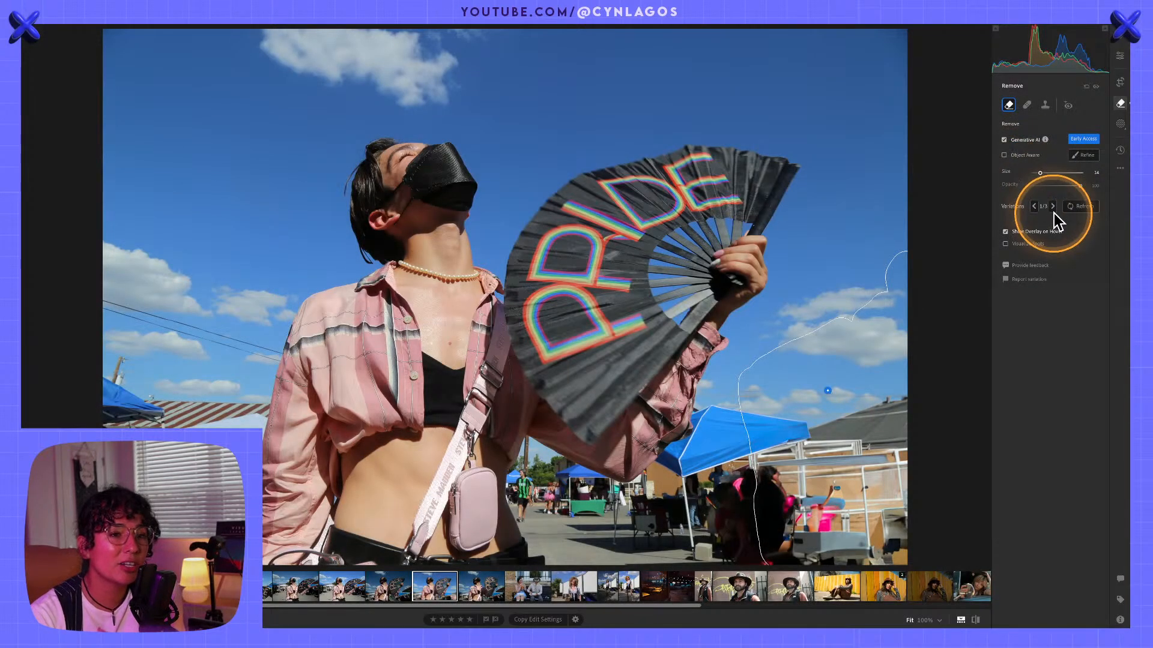
left_click(1053, 208)
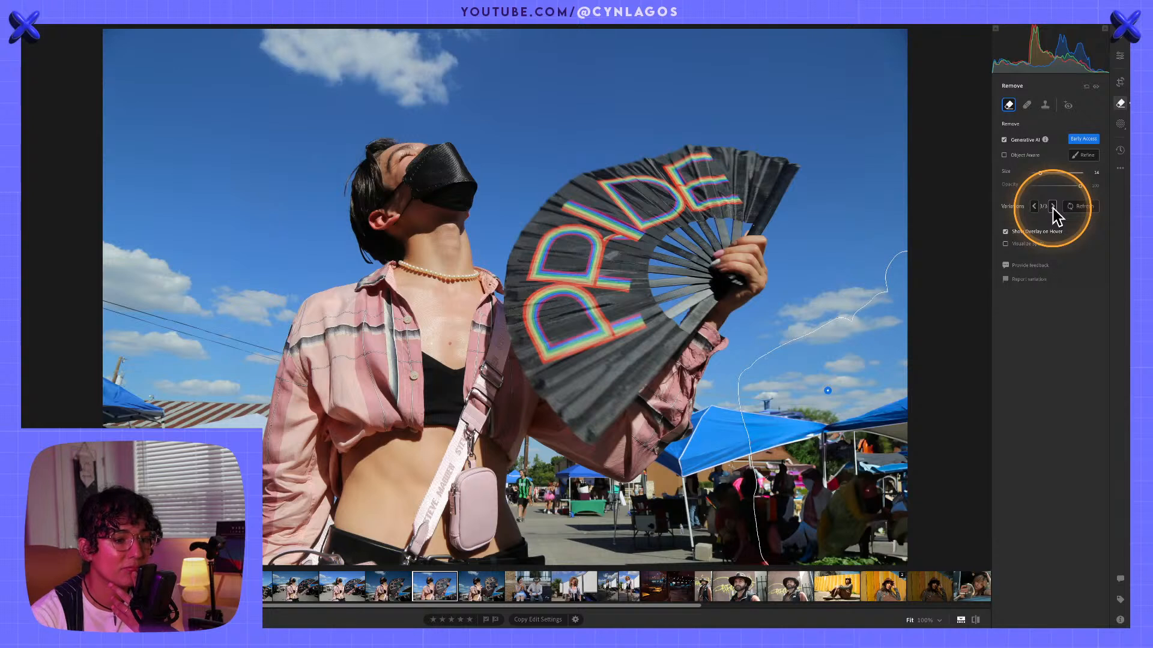
left_click(1053, 207)
left_click(1053, 207)
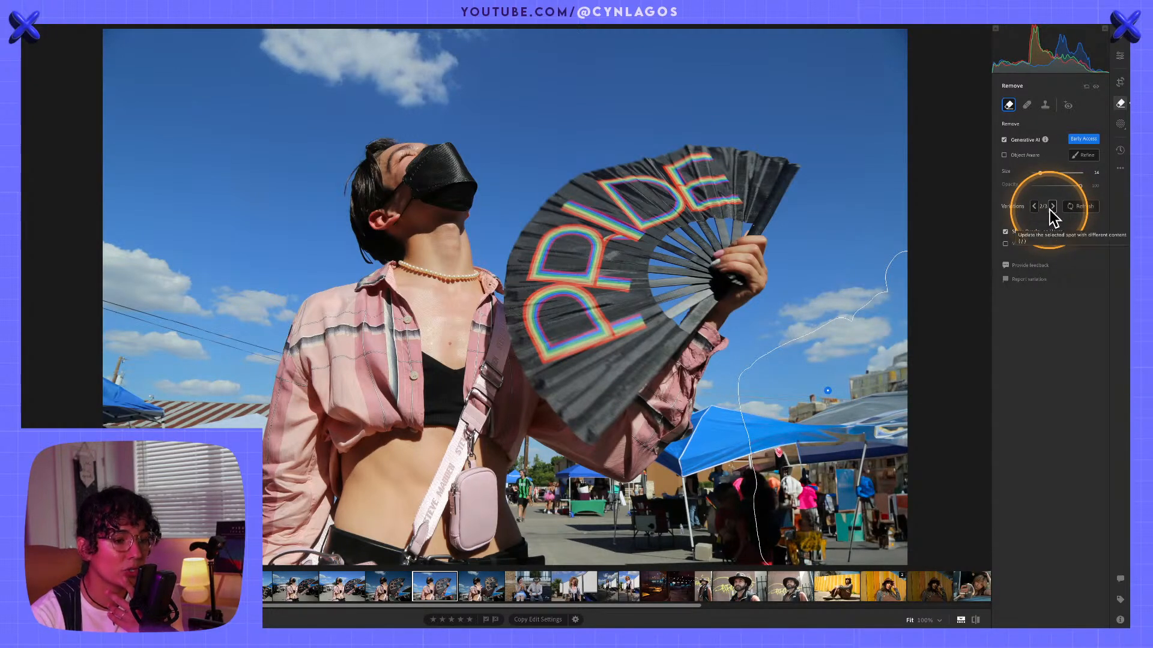
key("Delete")
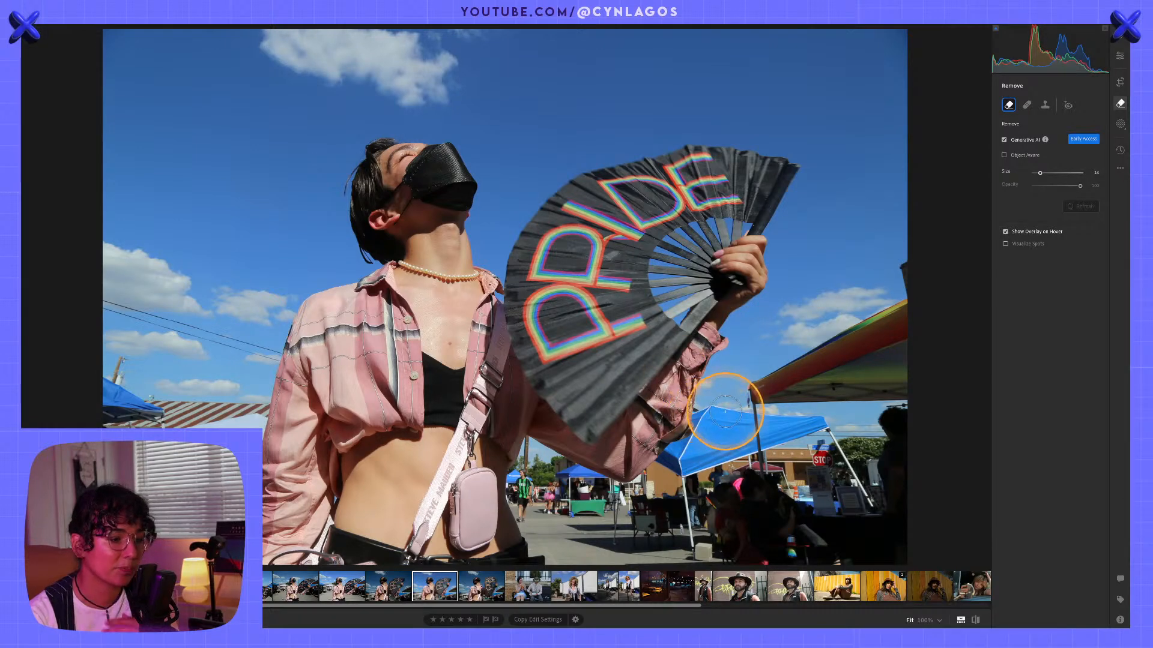
Step: Undo back to the large background removal, select its spot, and generate a fresh set of variations
key("ctrl+z")
key("ctrl+z")
key("ctrl+z")
key("ctrl+z")
key("ctrl+z")
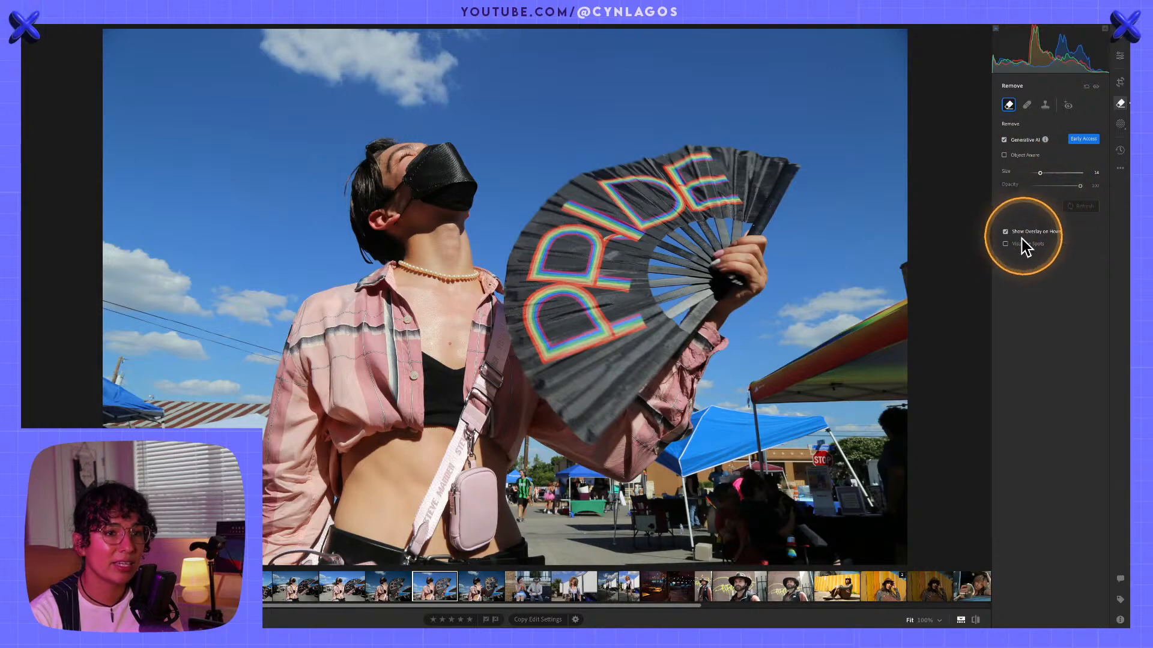
left_click(804, 398)
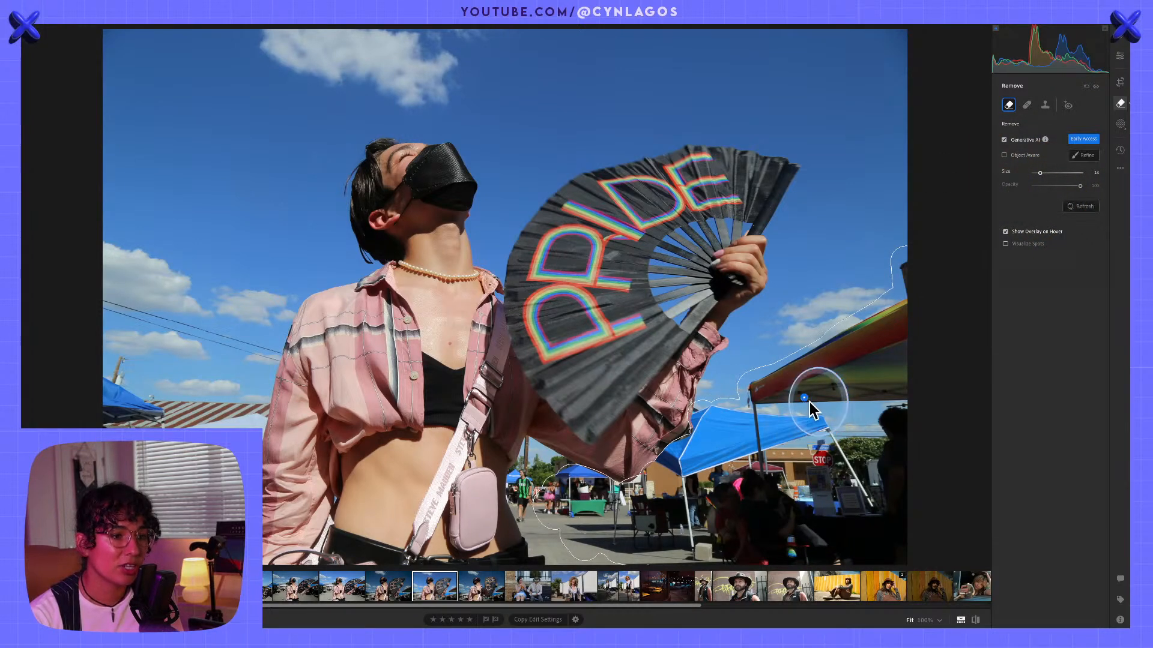
left_click(1081, 205)
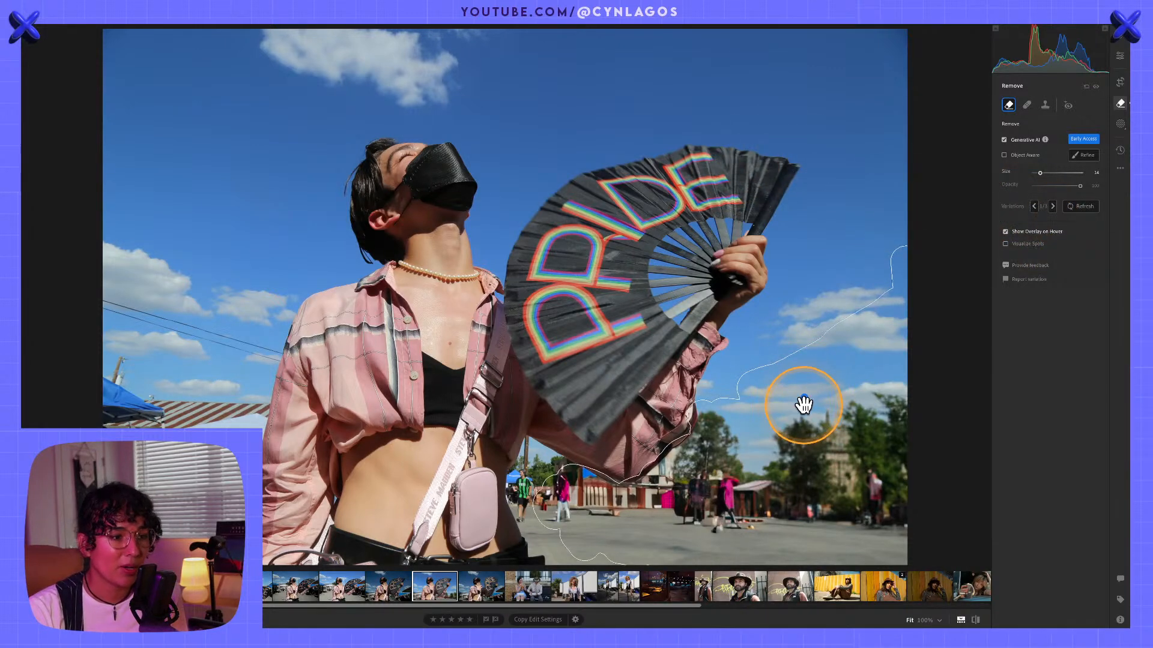
Step: Compare the refreshed variations of the large background removal and return to the first one
mouse_move(803, 402)
left_mouse_down()
mouse_move(818, 444)
mouse_move(808, 389)
mouse_move(803, 410)
left_mouse_up()
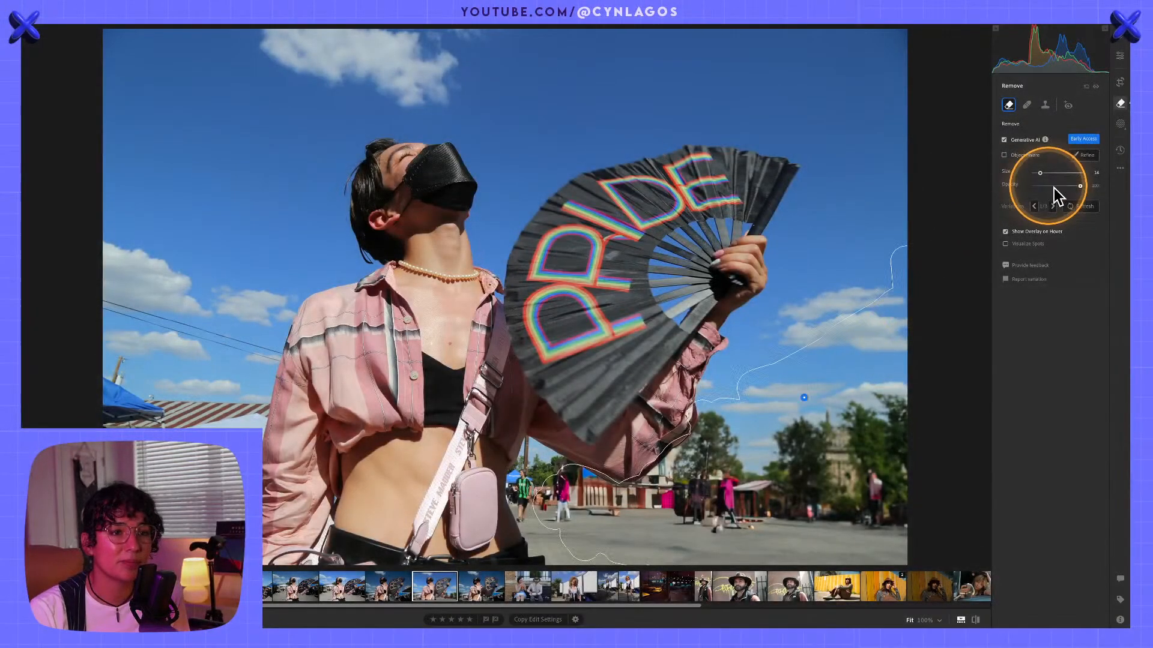
left_click(1052, 207)
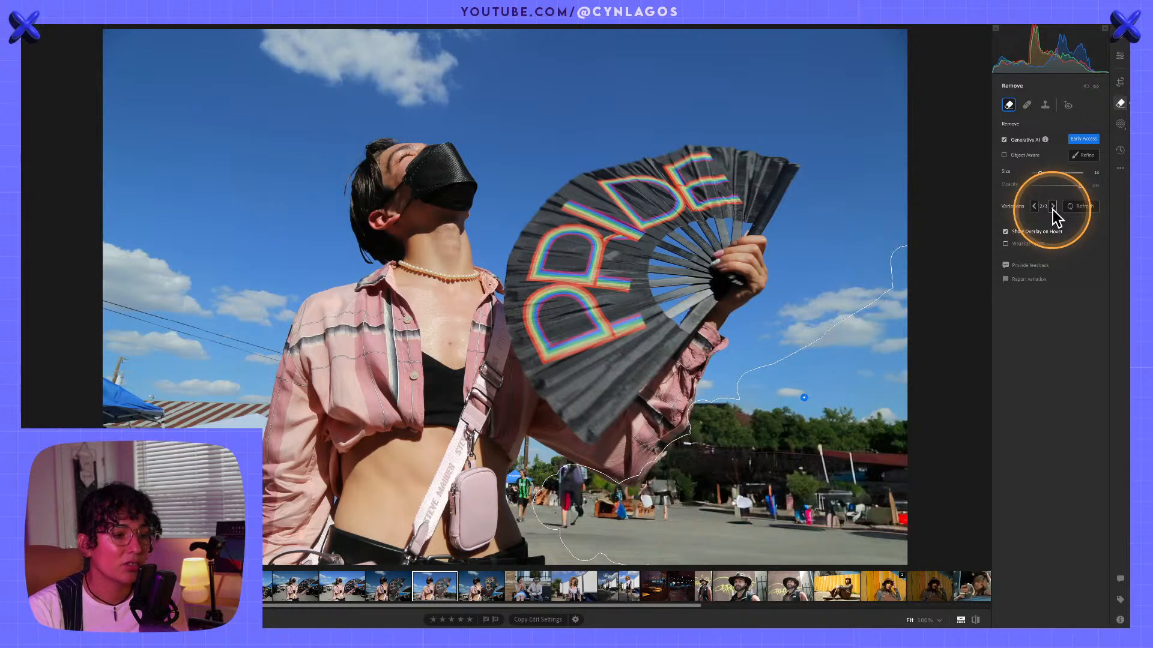
left_click(1052, 206)
left_click(1052, 207)
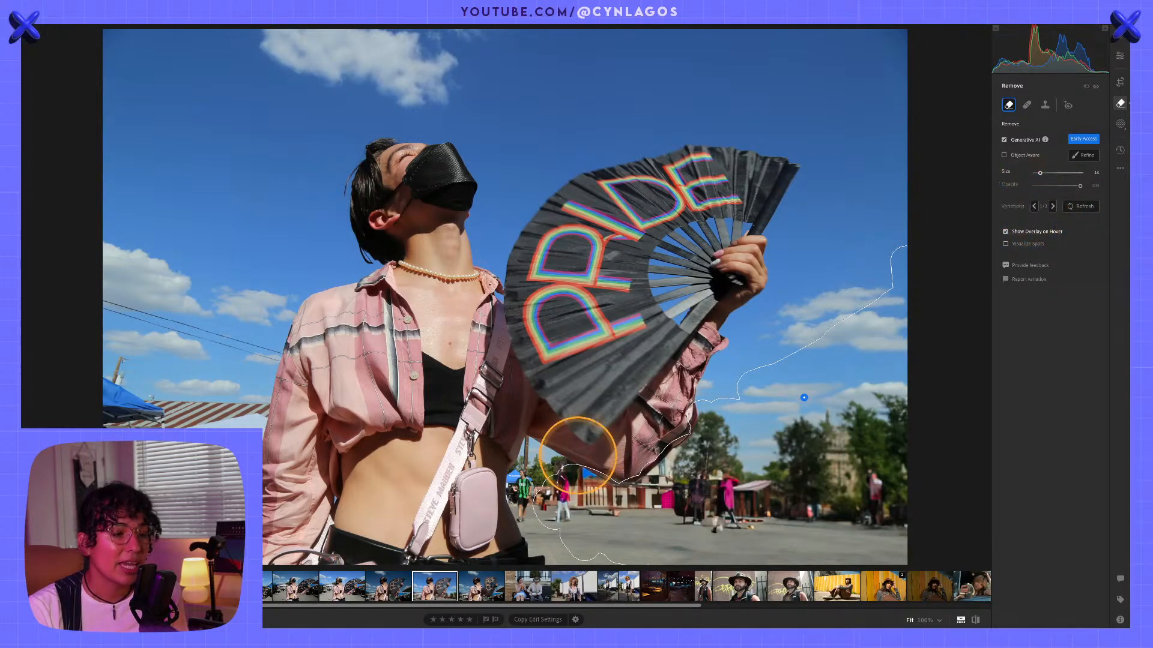
Step: Remove the person in green beside the pink bag, and the blue tent and striped roof behind the subject's shirt sleeve, with Generative AI
mouse_move(527, 479)
left_mouse_down()
mouse_move(530, 517)
mouse_move(549, 492)
left_mouse_up()
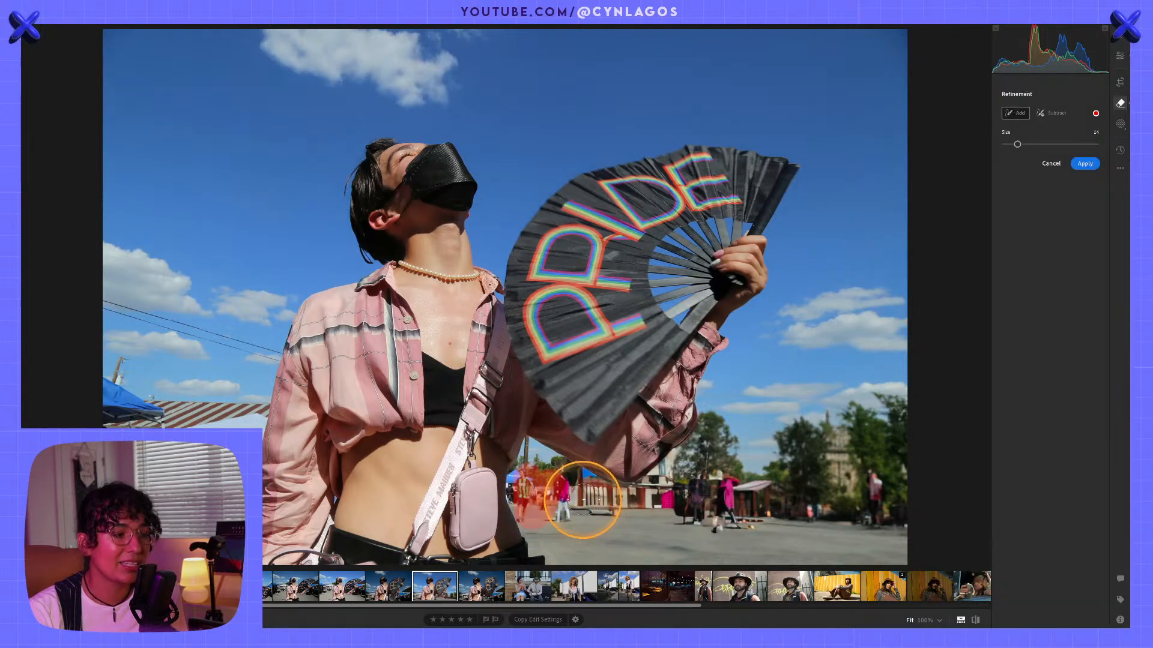
left_click(1084, 164)
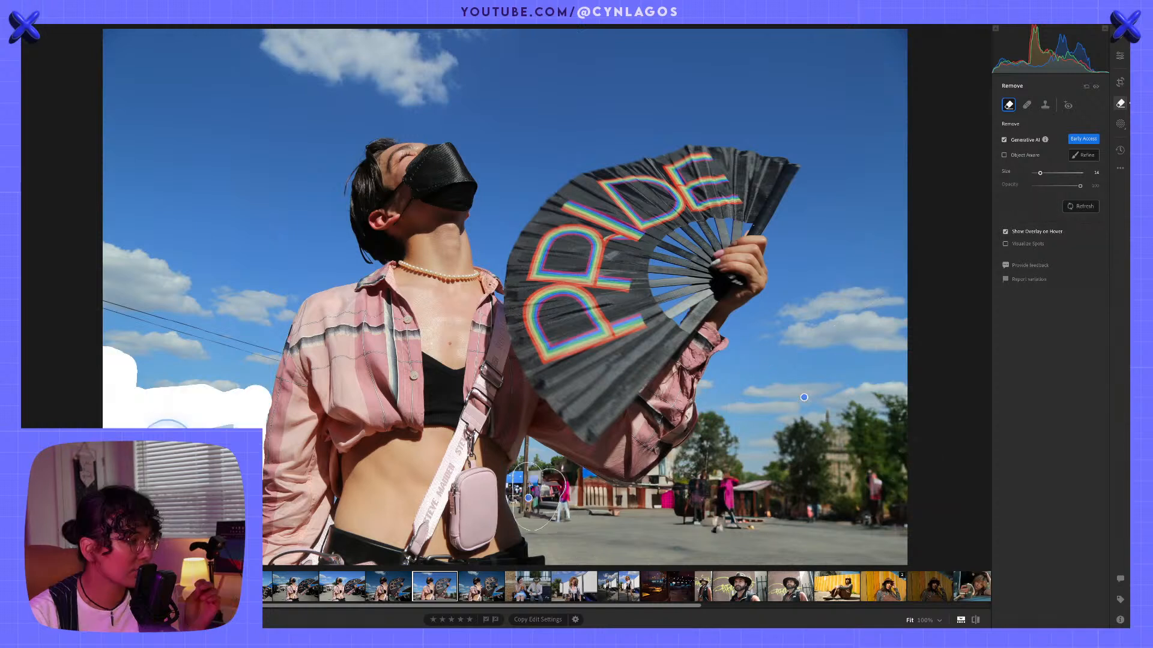
left_click_drag(187, 445, 157, 445)
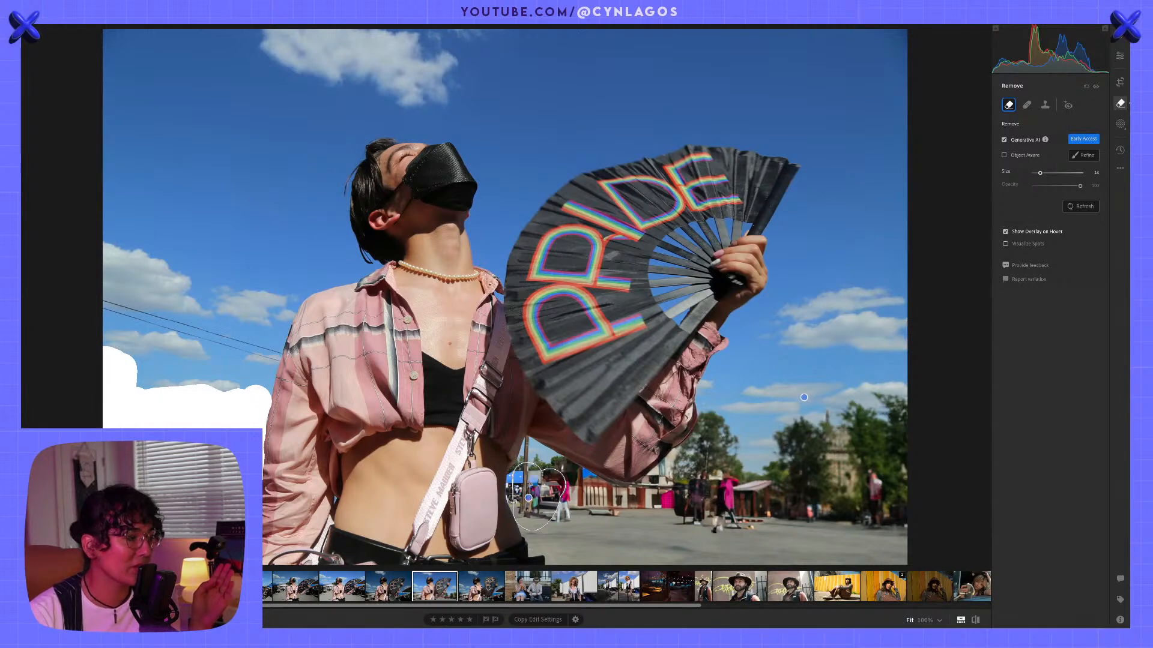
left_click(1087, 156)
left_click(1084, 169)
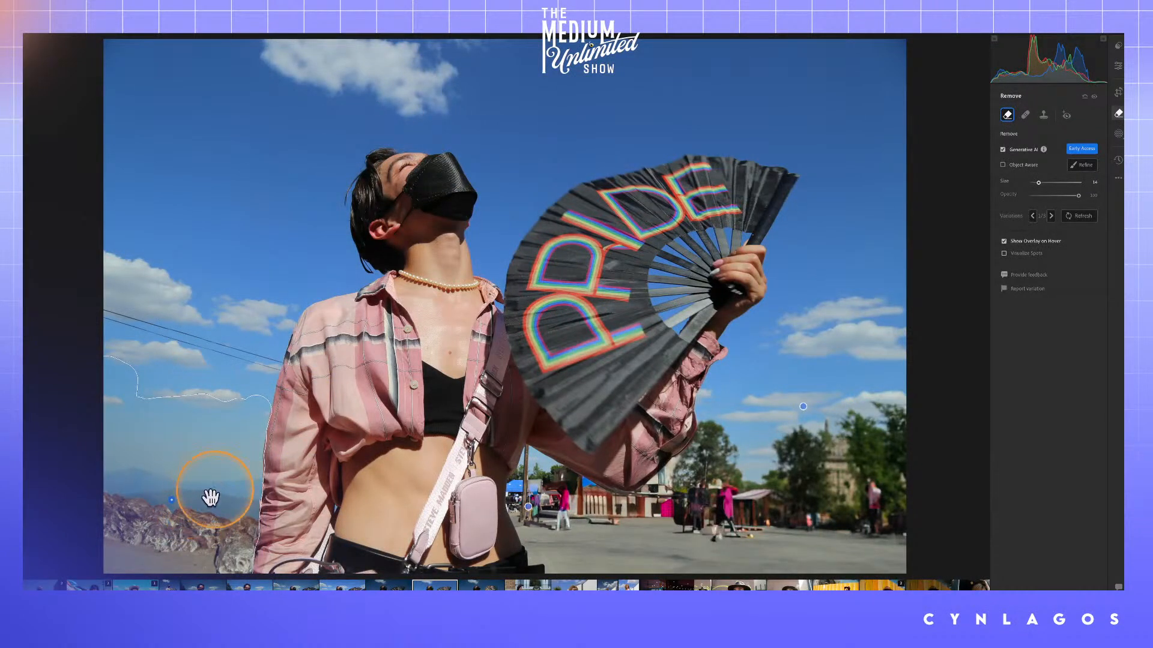
Step: Compare the generated fills behind the shirt sleeve, return to the first one, and regenerate the fill with a new set of variations
left_click(1051, 216)
left_click(1050, 215)
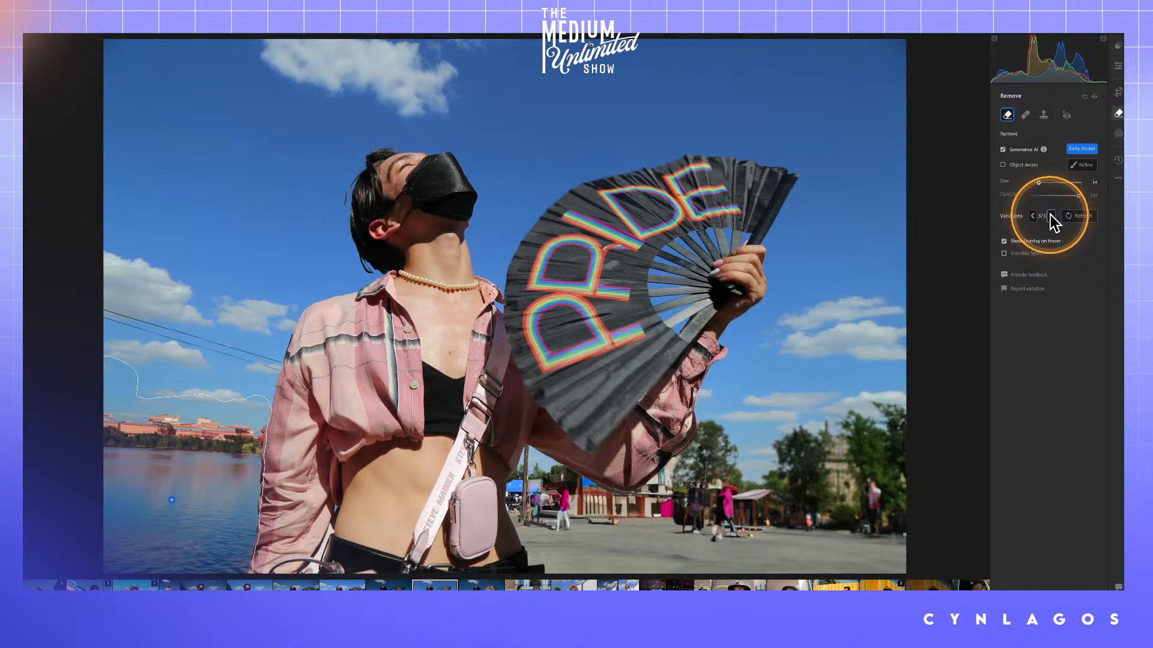
left_click(1050, 215)
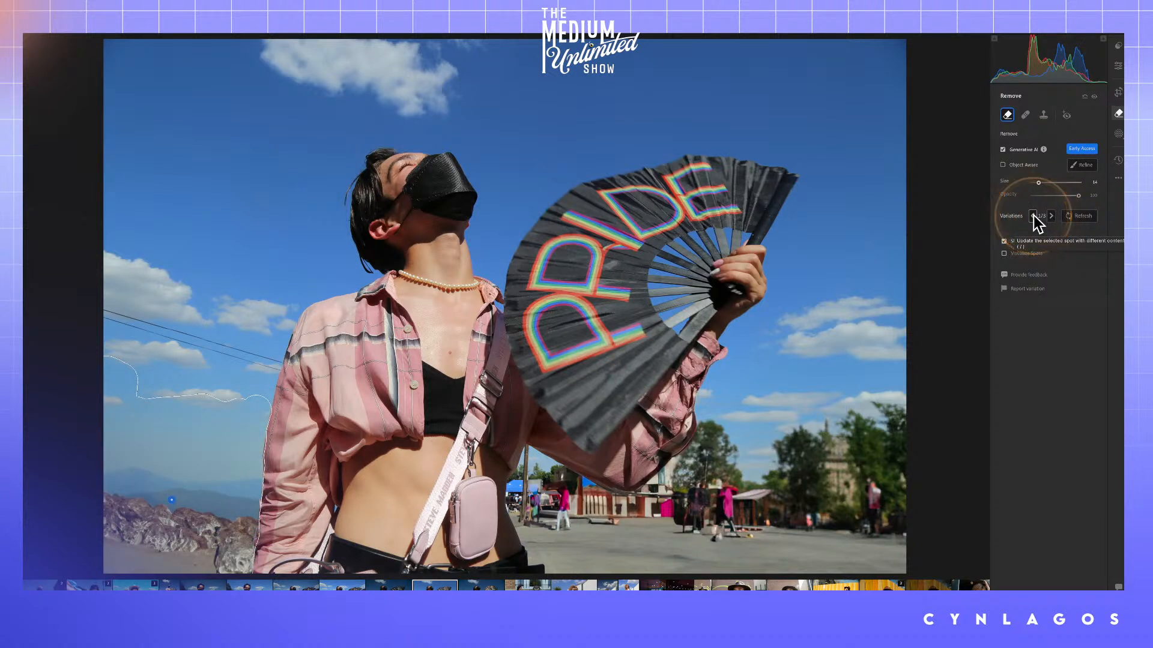
left_click(1050, 215)
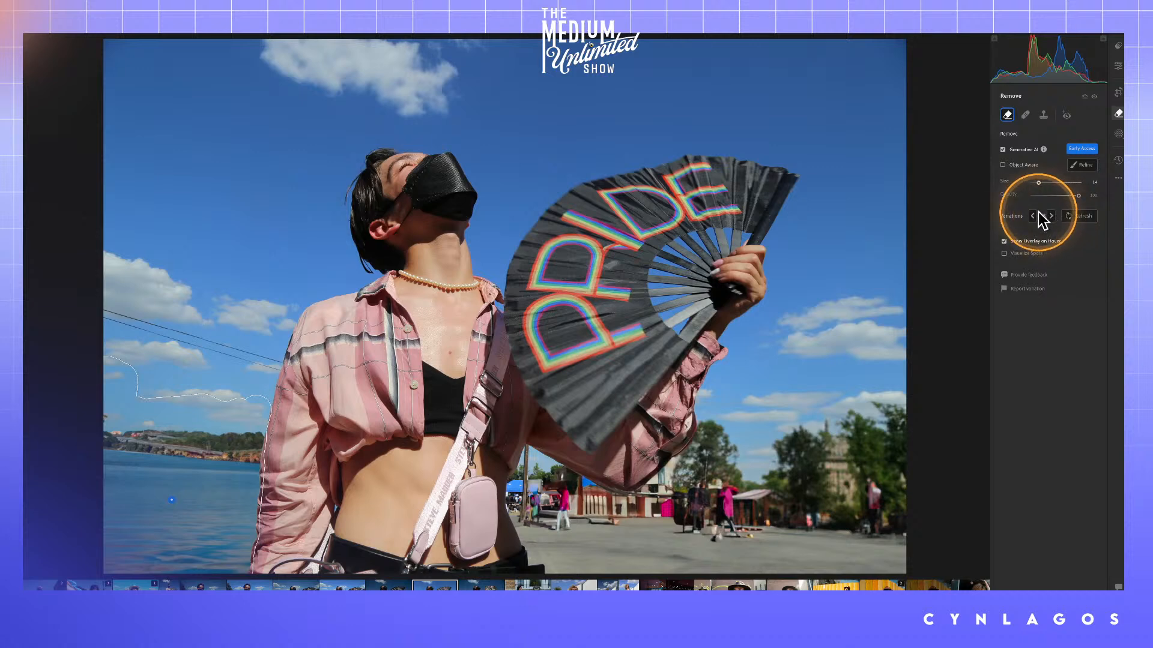
left_click(1032, 215)
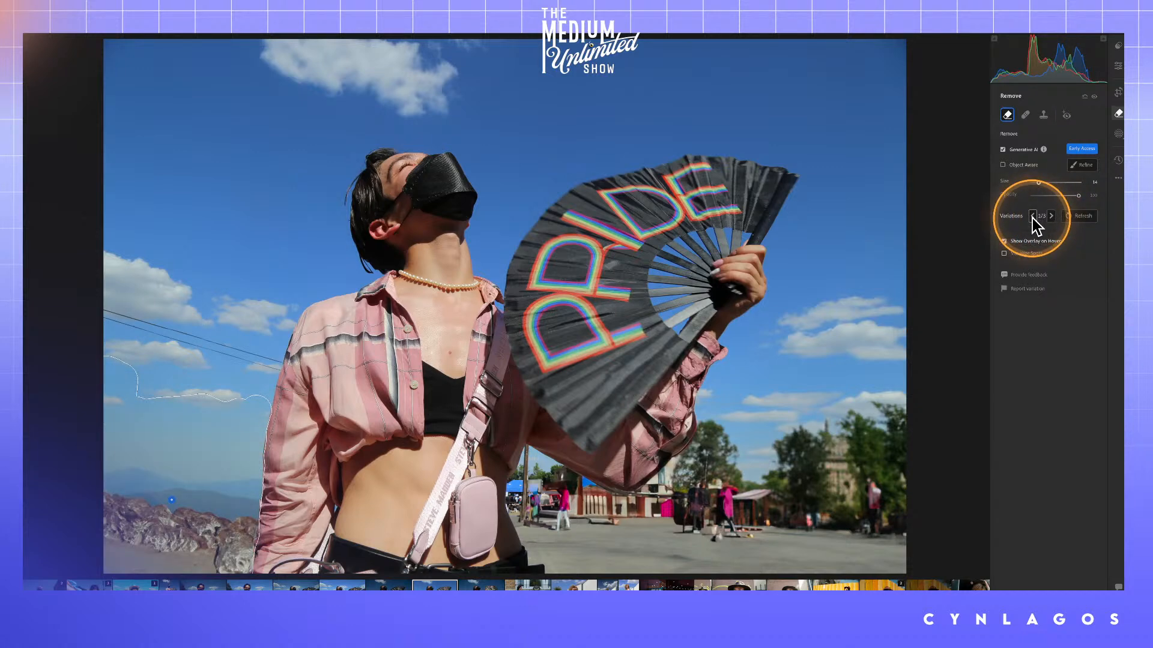
left_click(1082, 216)
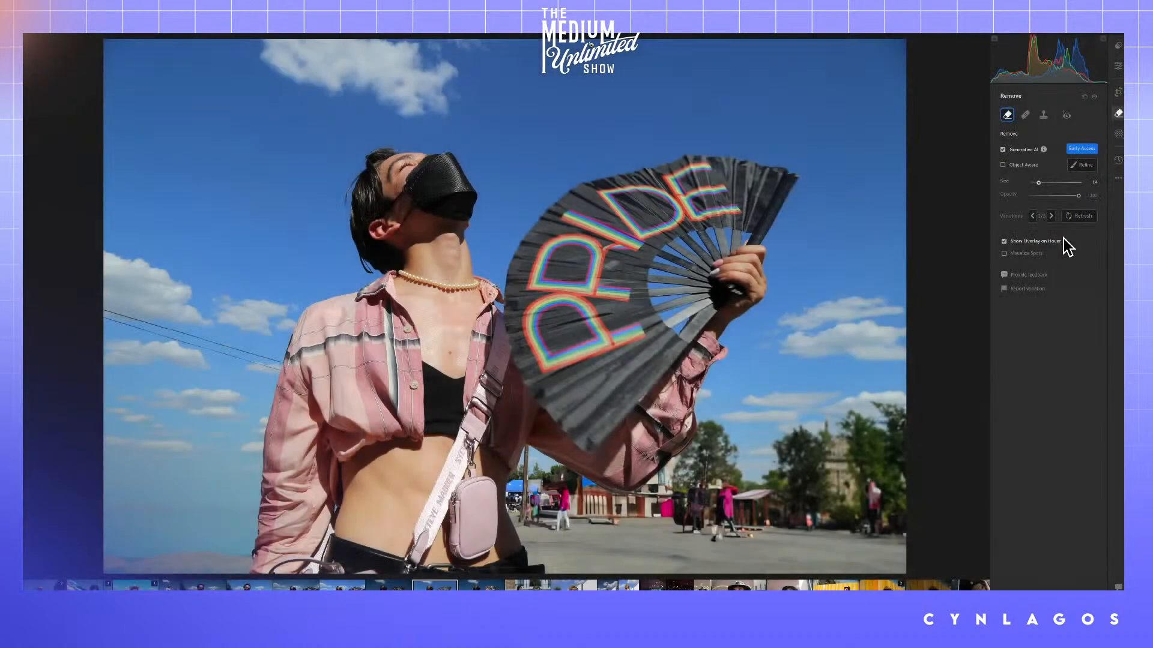
left_click(1063, 239)
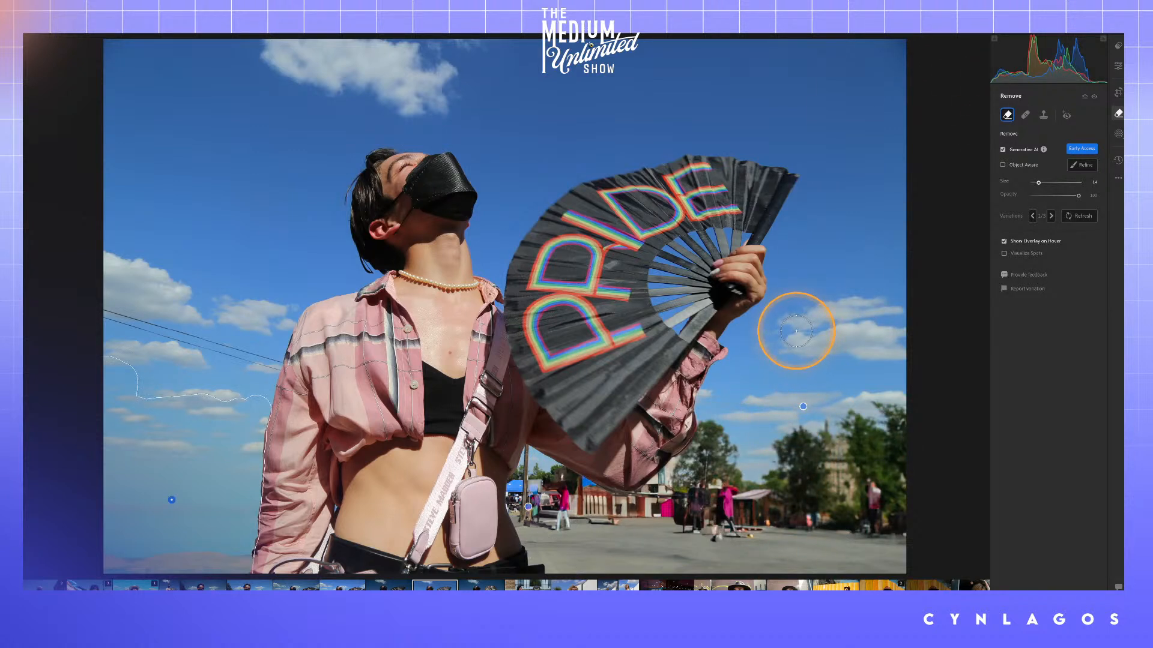
Step: Duplicate the edited fan portrait and switch back and forth between the photo and its copy to compare them
right_click(433, 585)
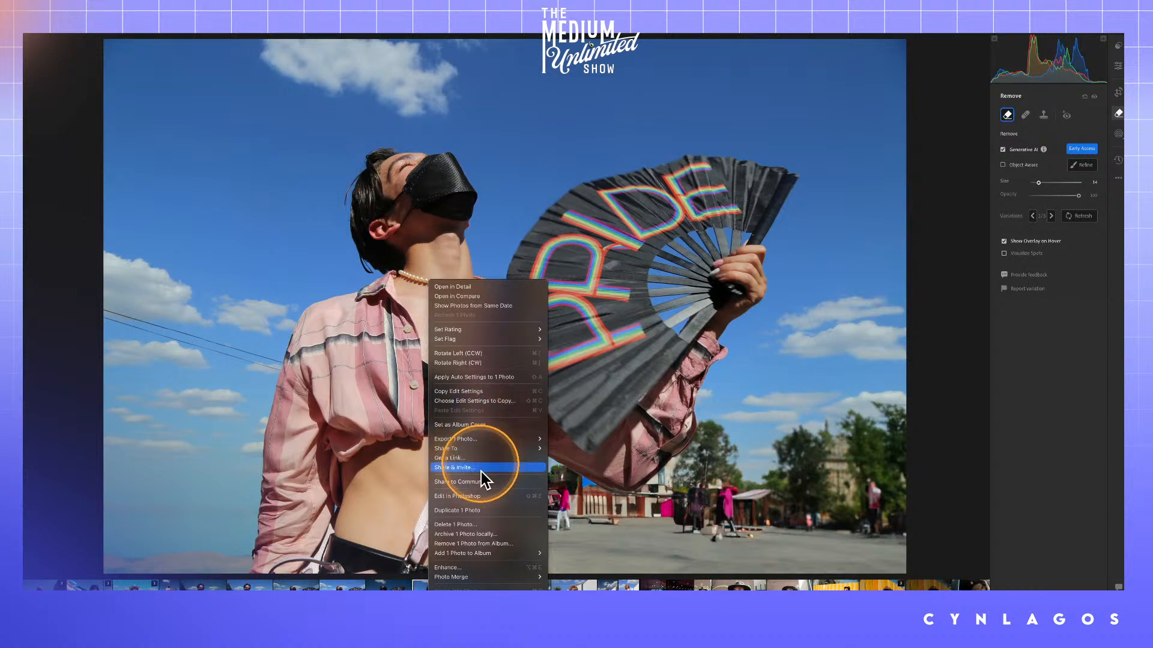
left_click(477, 511)
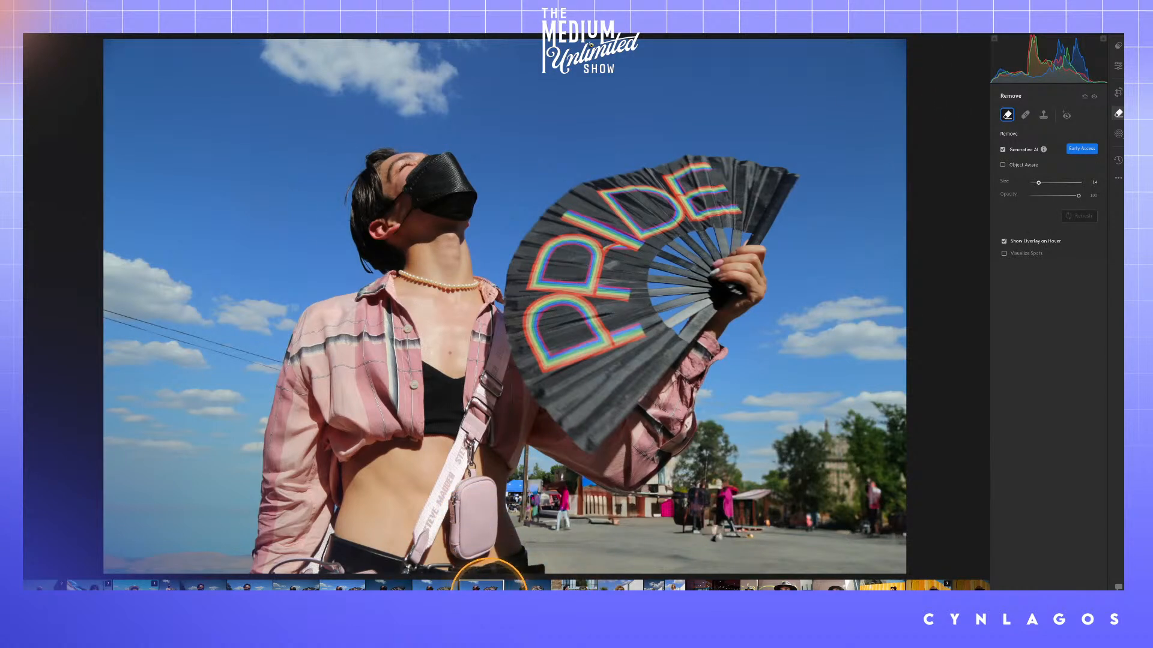
left_click(444, 585)
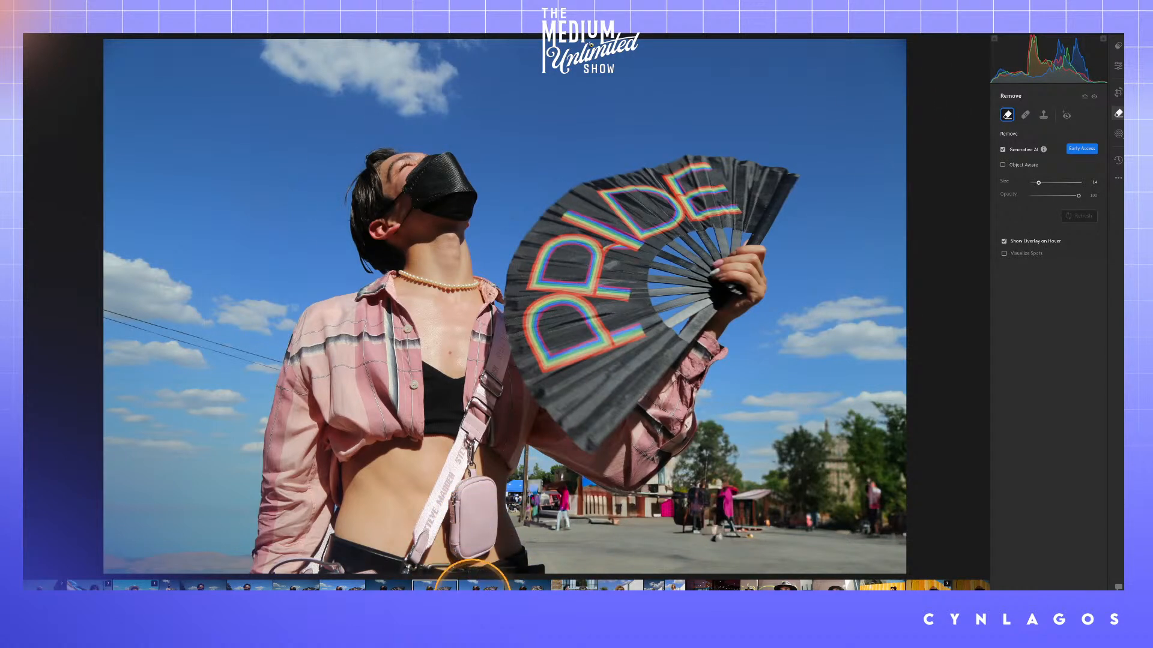
left_click(481, 586)
key("backslash")
key("backslash")
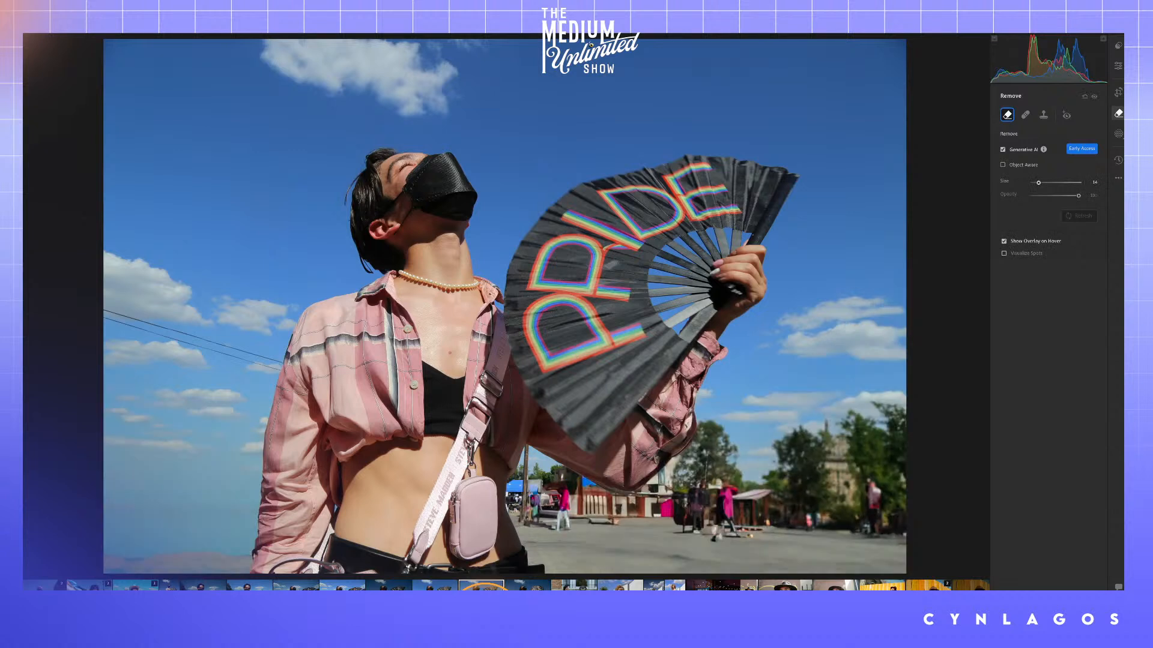
left_click(442, 587)
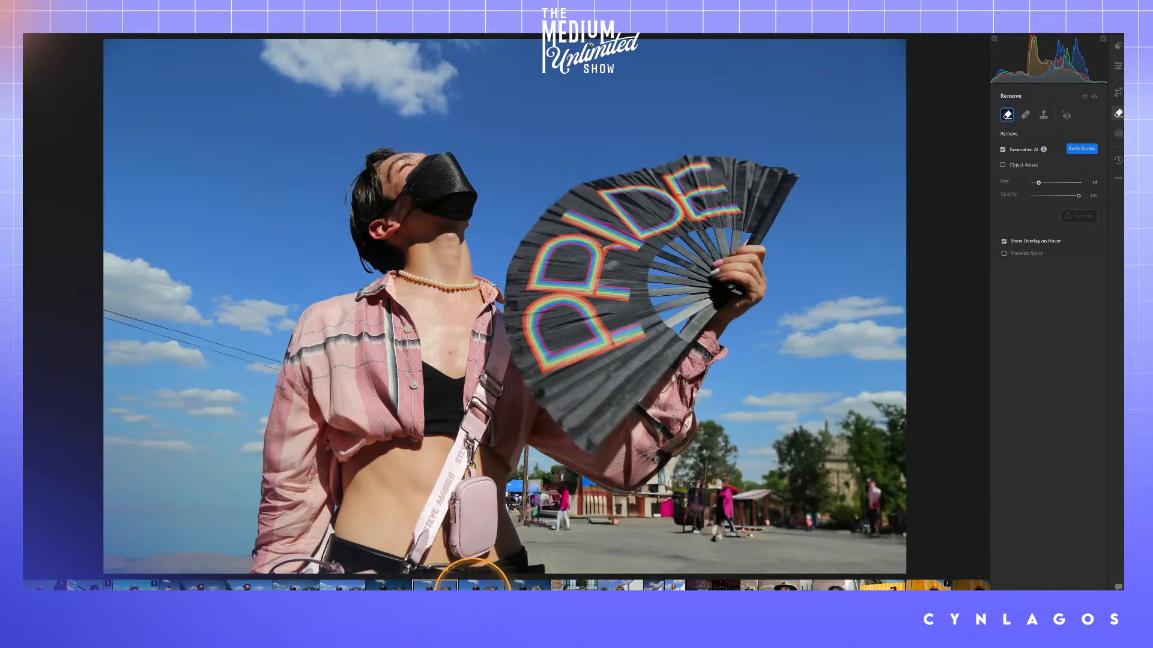
left_click(474, 586)
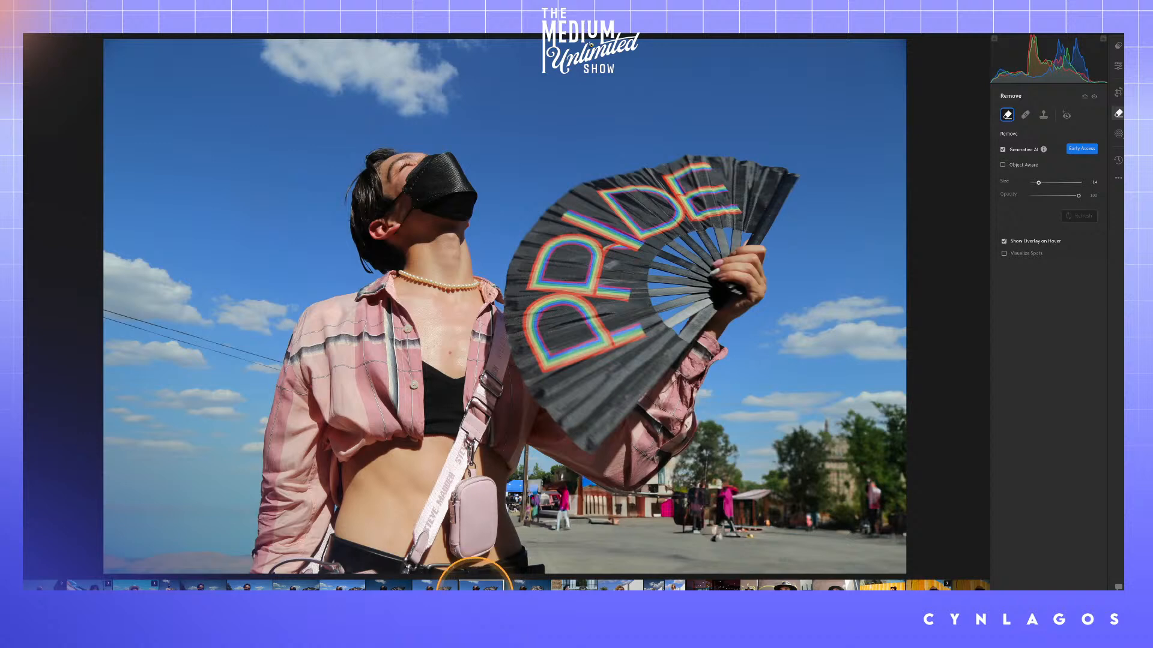
left_click(433, 587)
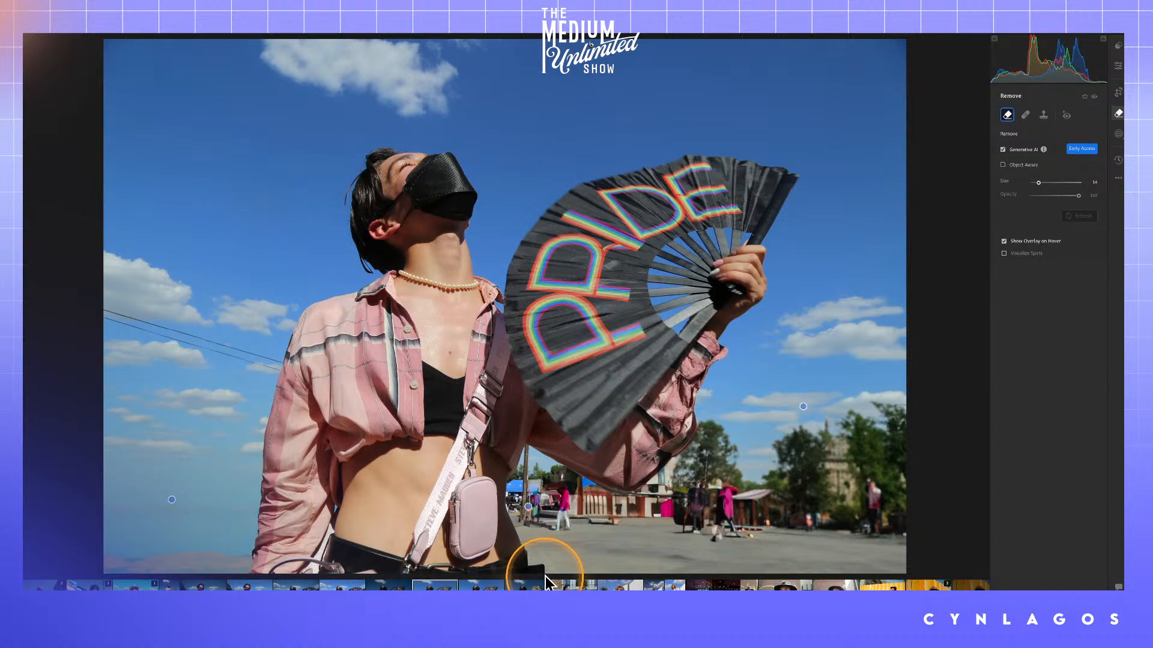
Step: Create a second duplicate of the fan portrait, look through the copies, and open the first copy for editing
right_click(450, 577)
left_click(467, 510)
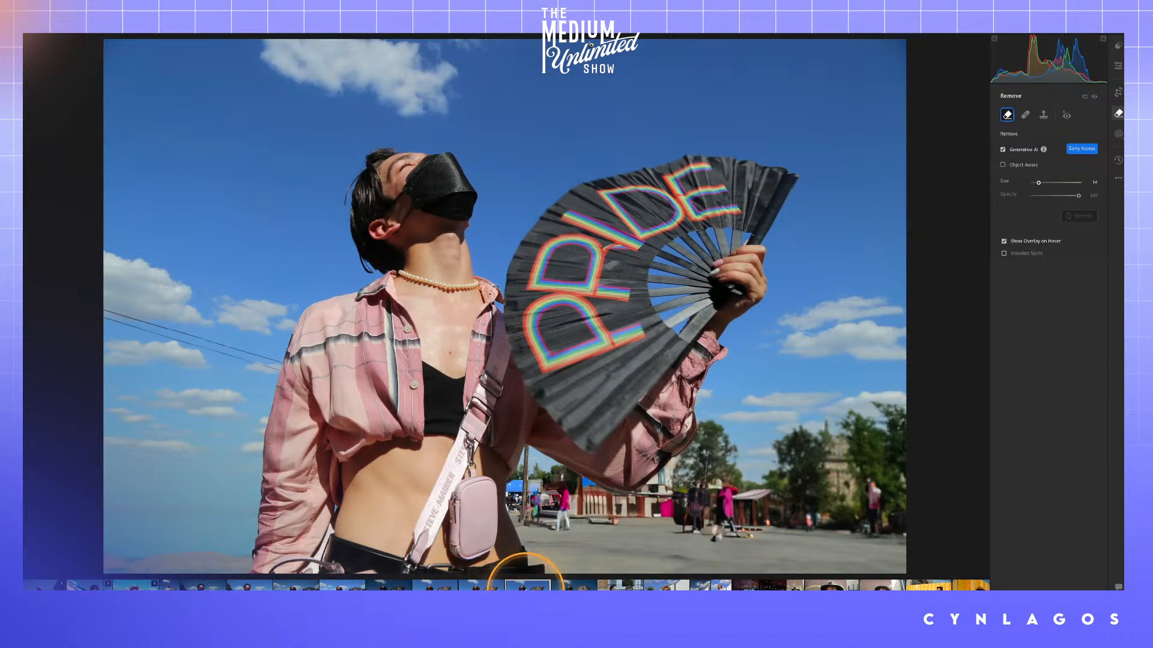
left_click(446, 585)
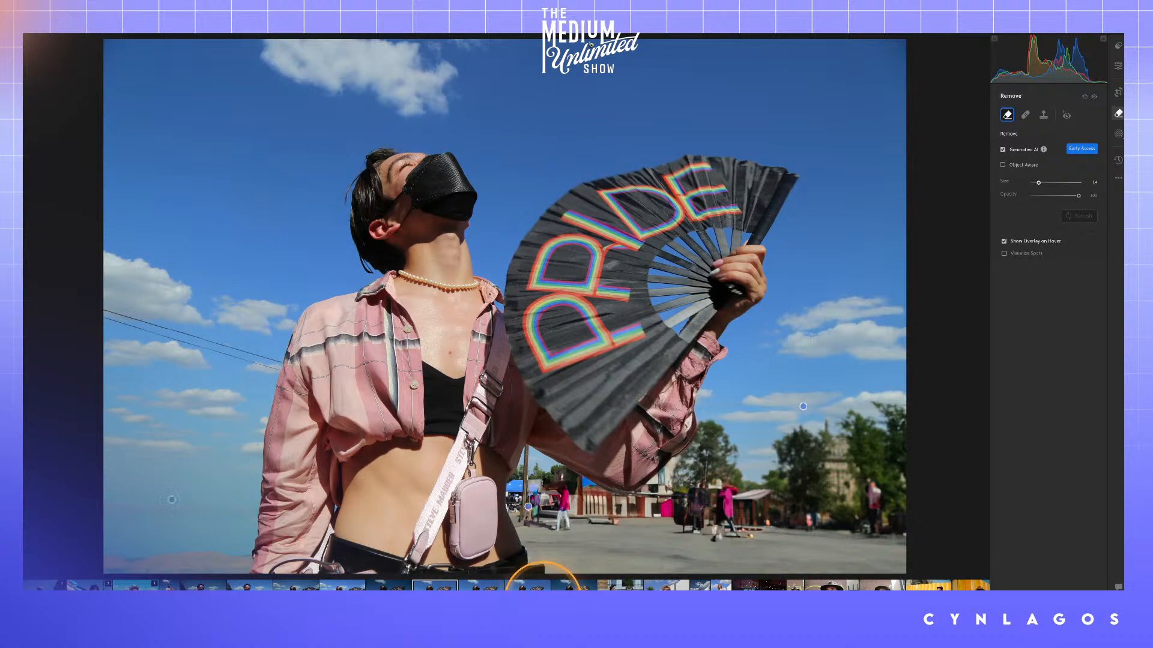
left_click(527, 585)
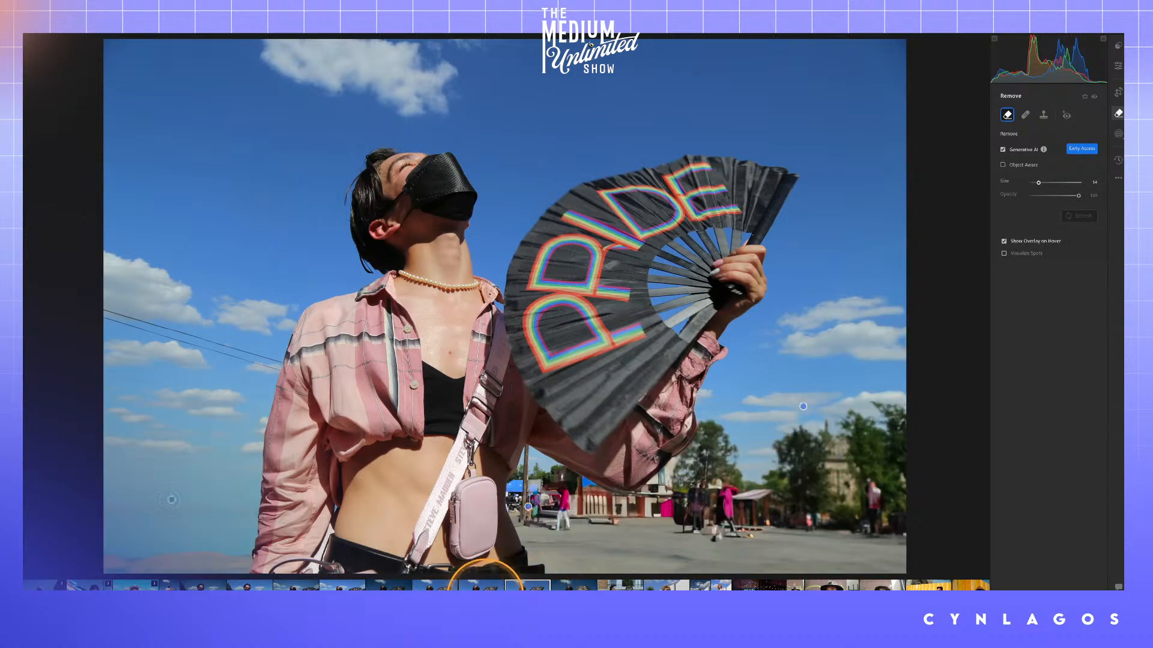
left_click(483, 585)
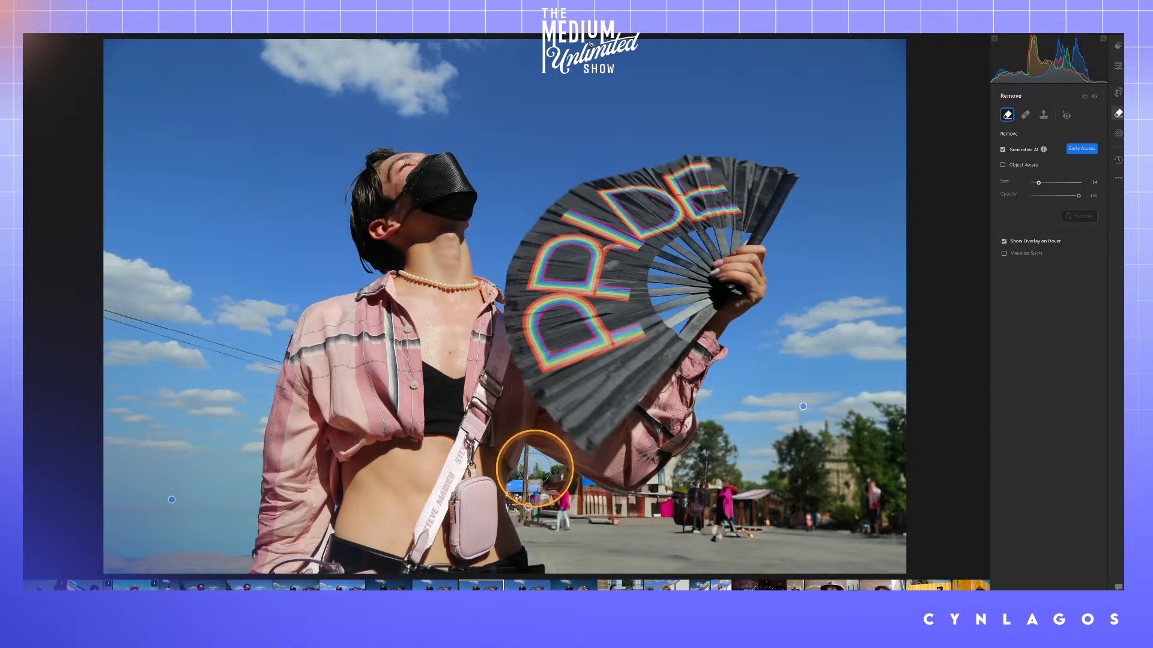
Step: Mask the trees, buildings, people and pavement behind the subject's raised arm and remove them with Generative AI
mouse_move(535, 467)
left_mouse_down()
mouse_move(534, 532)
mouse_move(543, 483)
mouse_move(557, 521)
mouse_move(550, 479)
mouse_move(591, 509)
mouse_move(575, 490)
mouse_move(620, 509)
mouse_move(546, 473)
mouse_move(574, 501)
mouse_move(609, 505)
mouse_move(661, 497)
mouse_move(679, 469)
mouse_move(639, 511)
mouse_move(673, 470)
mouse_move(656, 515)
mouse_move(677, 517)
mouse_move(710, 424)
mouse_move(728, 433)
mouse_move(732, 466)
mouse_move(691, 503)
mouse_move(724, 479)
mouse_move(733, 517)
mouse_move(718, 524)
mouse_move(738, 531)
mouse_move(727, 535)
mouse_move(754, 510)
mouse_move(745, 495)
mouse_move(775, 482)
mouse_move(793, 433)
mouse_move(804, 440)
mouse_move(767, 489)
mouse_move(830, 428)
mouse_move(869, 431)
mouse_move(786, 503)
mouse_move(846, 474)
mouse_move(780, 518)
mouse_move(913, 523)
mouse_move(901, 489)
mouse_move(889, 495)
mouse_move(867, 470)
mouse_move(891, 412)
mouse_move(919, 466)
mouse_move(888, 425)
mouse_move(831, 416)
mouse_move(892, 407)
mouse_move(893, 489)
mouse_move(913, 547)
mouse_move(576, 525)
mouse_move(546, 535)
mouse_move(577, 564)
mouse_move(612, 549)
mouse_move(669, 563)
mouse_move(790, 550)
mouse_move(910, 558)
mouse_move(801, 570)
mouse_move(576, 561)
mouse_move(540, 546)
mouse_move(539, 463)
left_mouse_up()
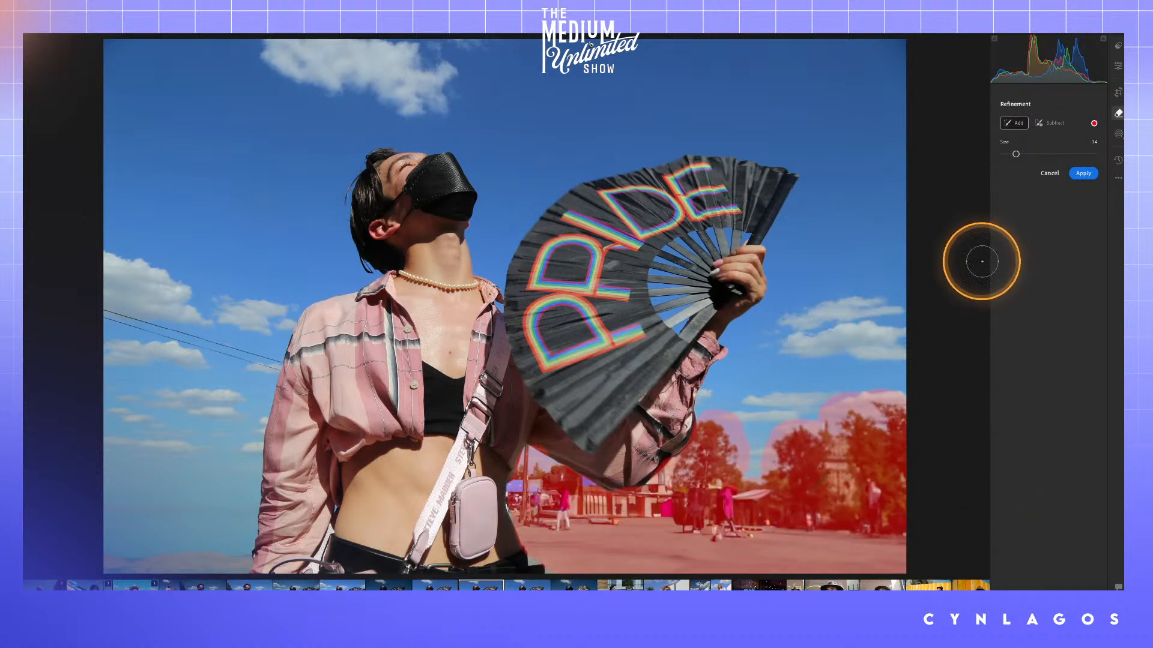
left_click(1083, 174)
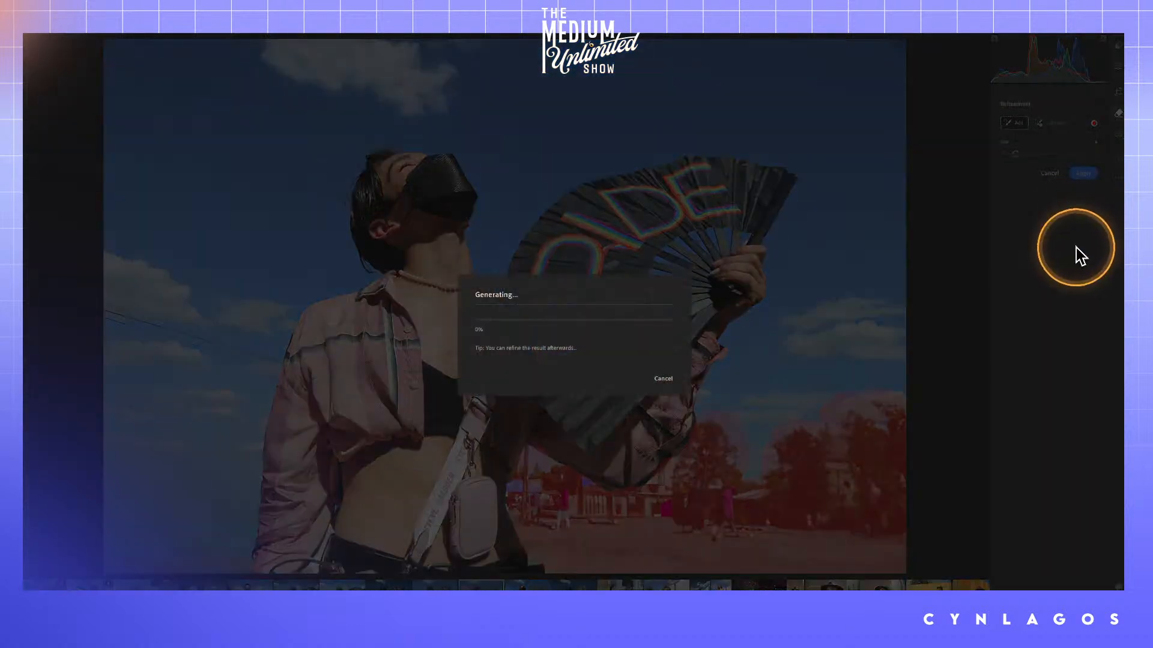
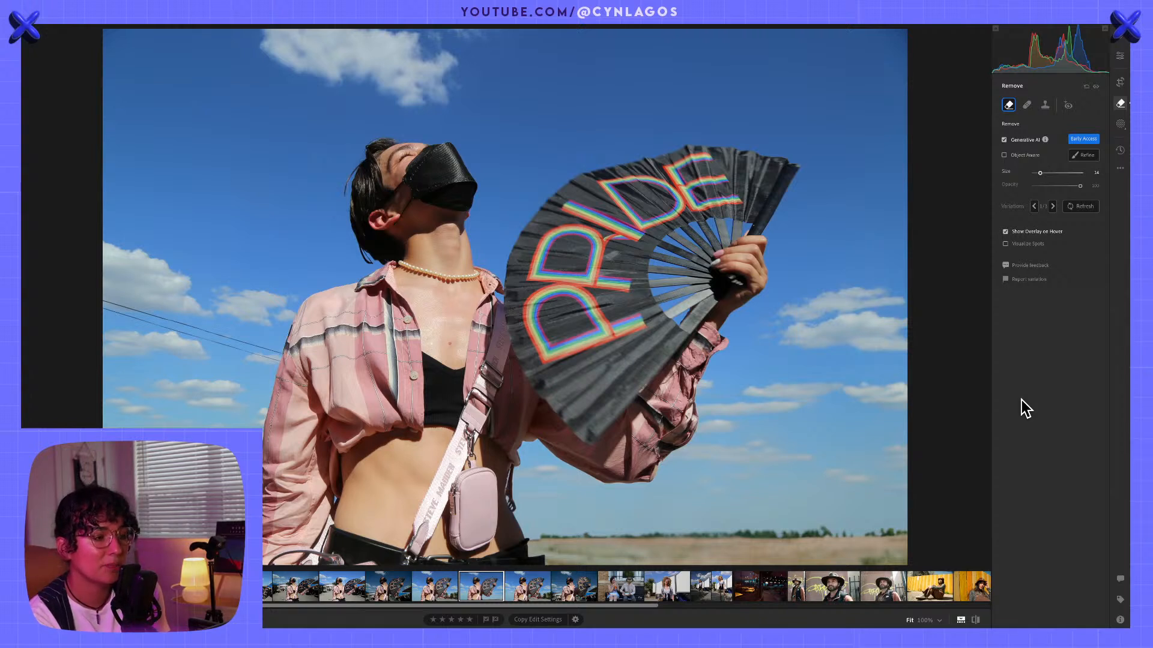
left_click(1021, 400)
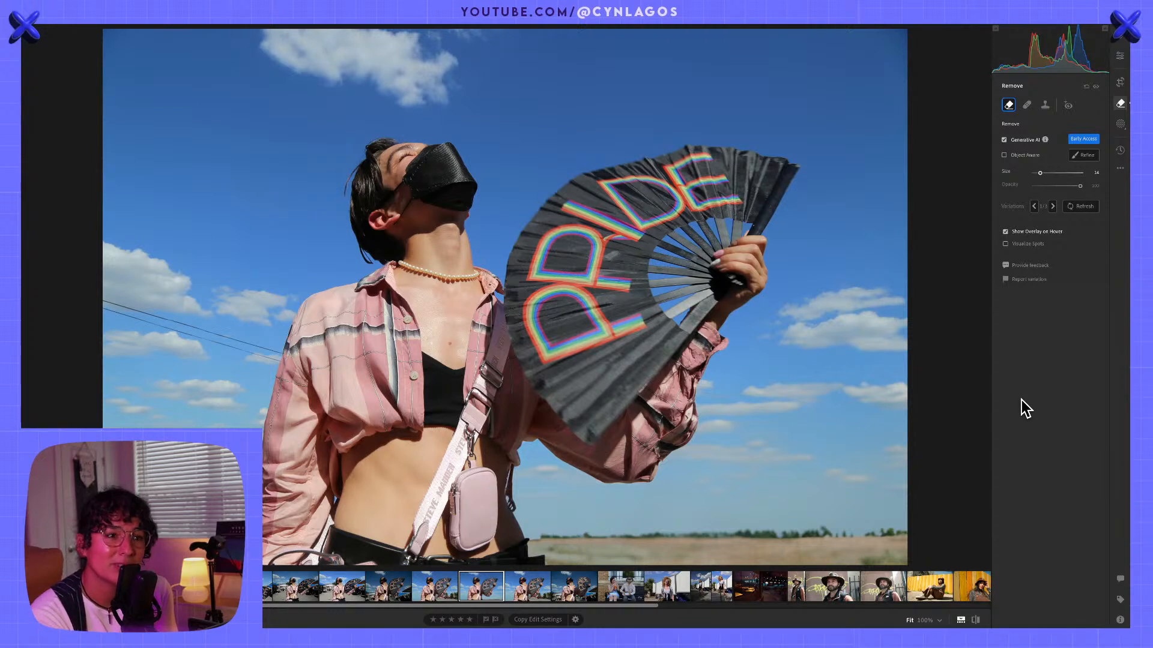
left_click(1022, 400)
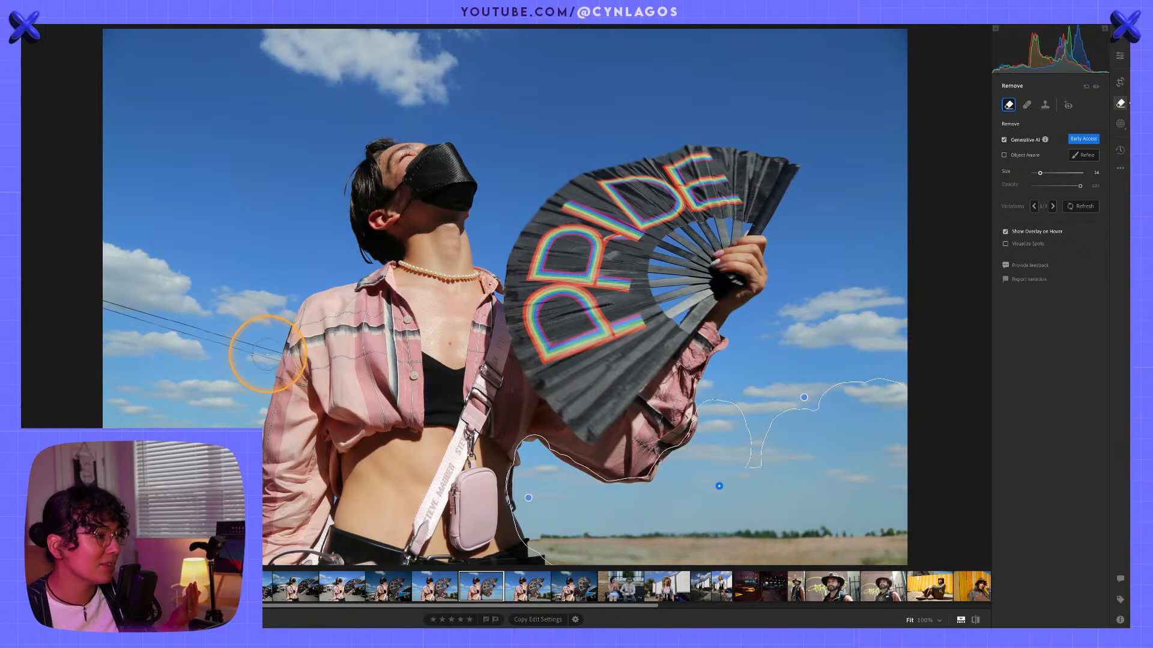
Step: Remove the power lines crossing the sky beside the subject's shoulder with Generative AI, and turn off the overlay on hover
left_click_drag(267, 351, 106, 304)
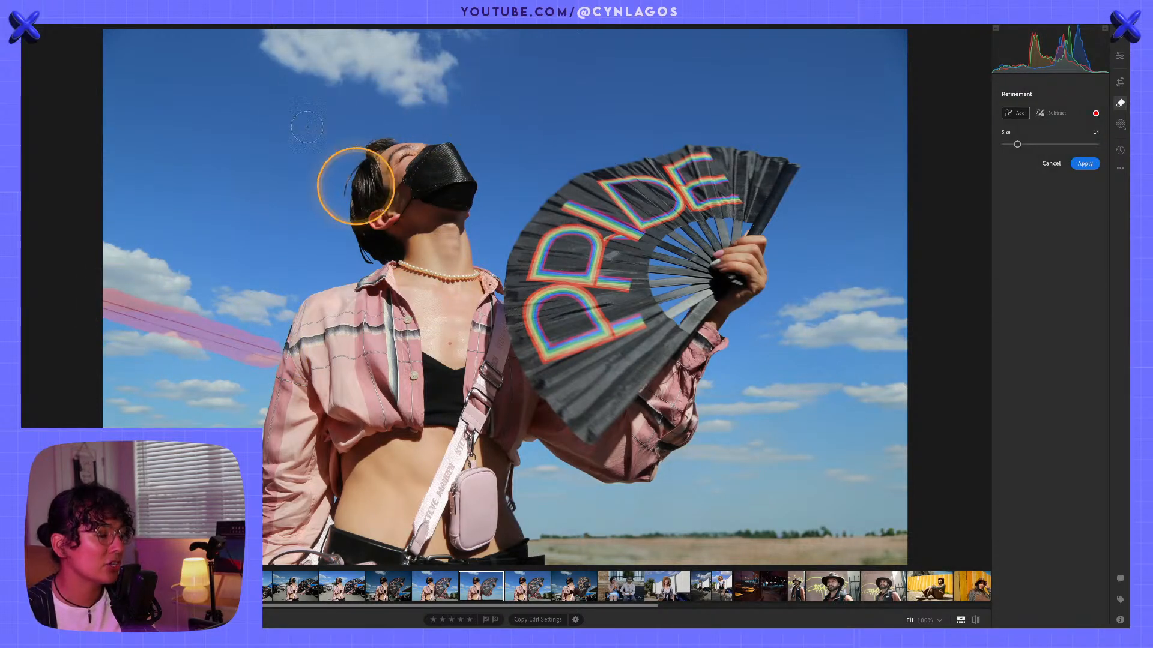
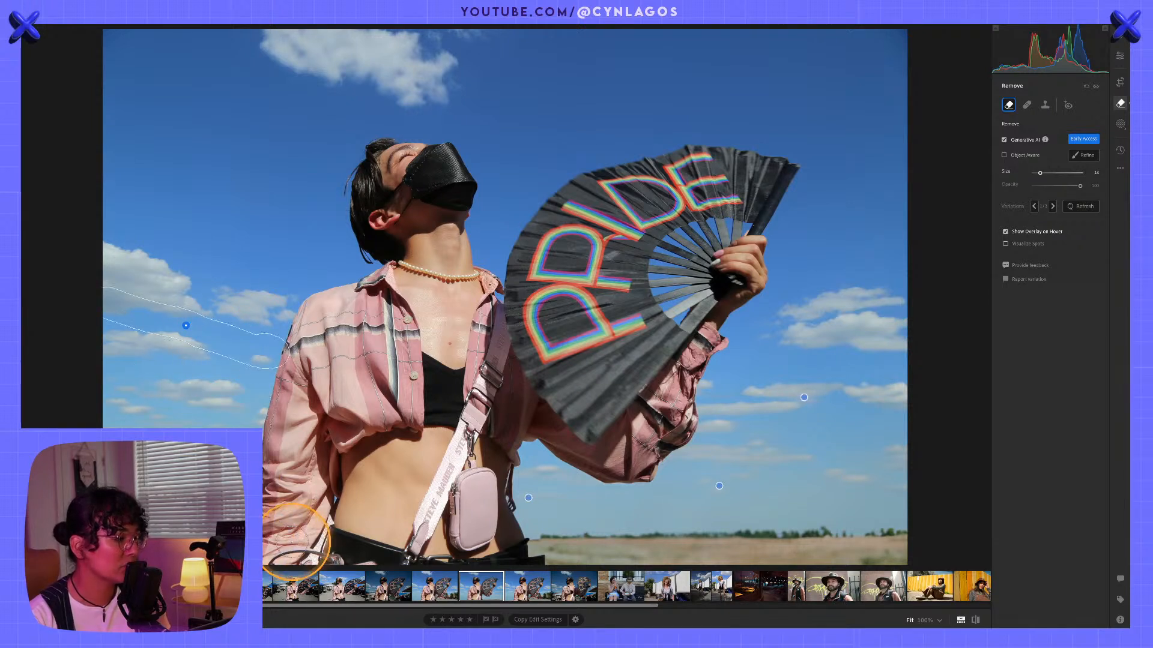
scroll(277, 551, "up", 3)
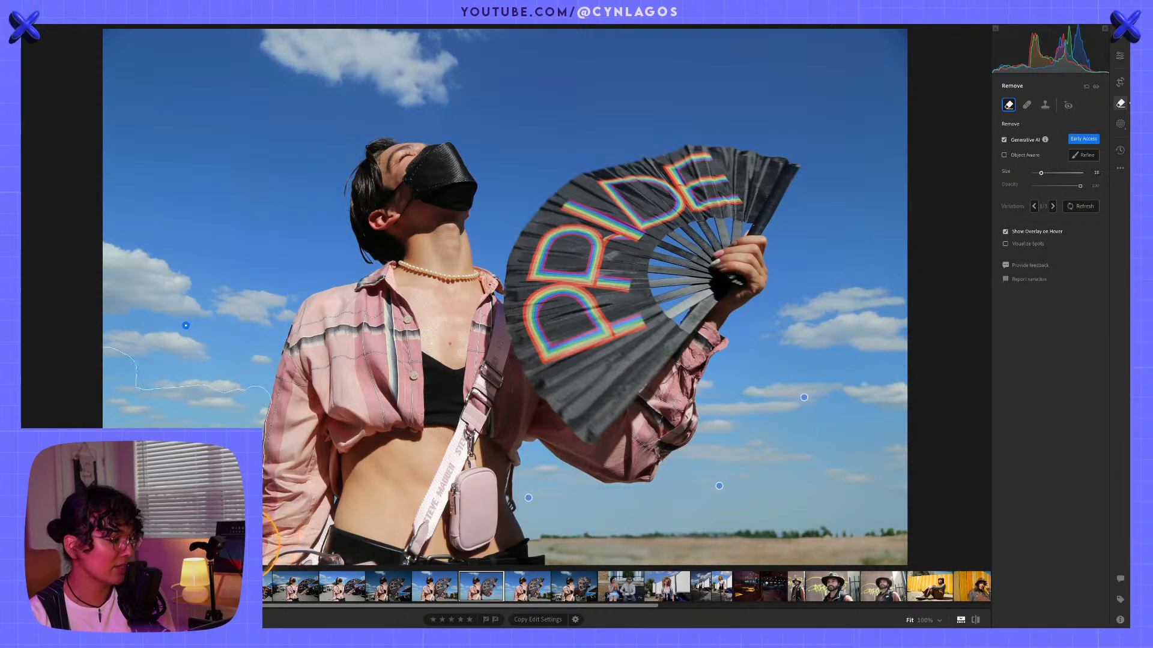
scroll(274, 550, "up", 2)
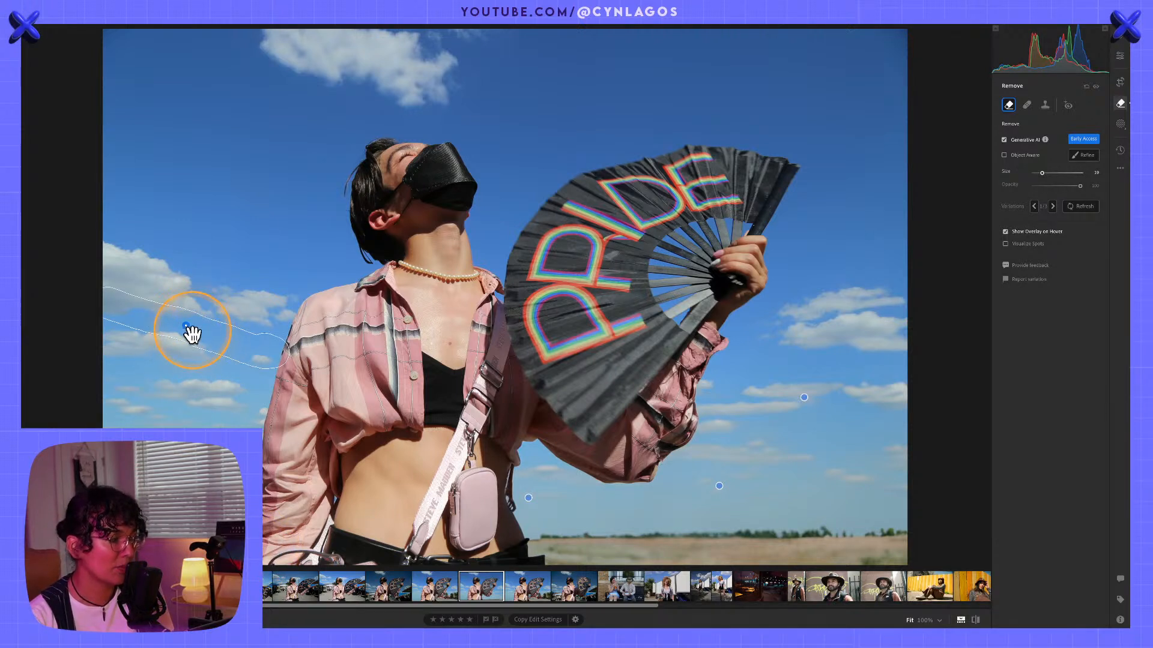
left_click(187, 326)
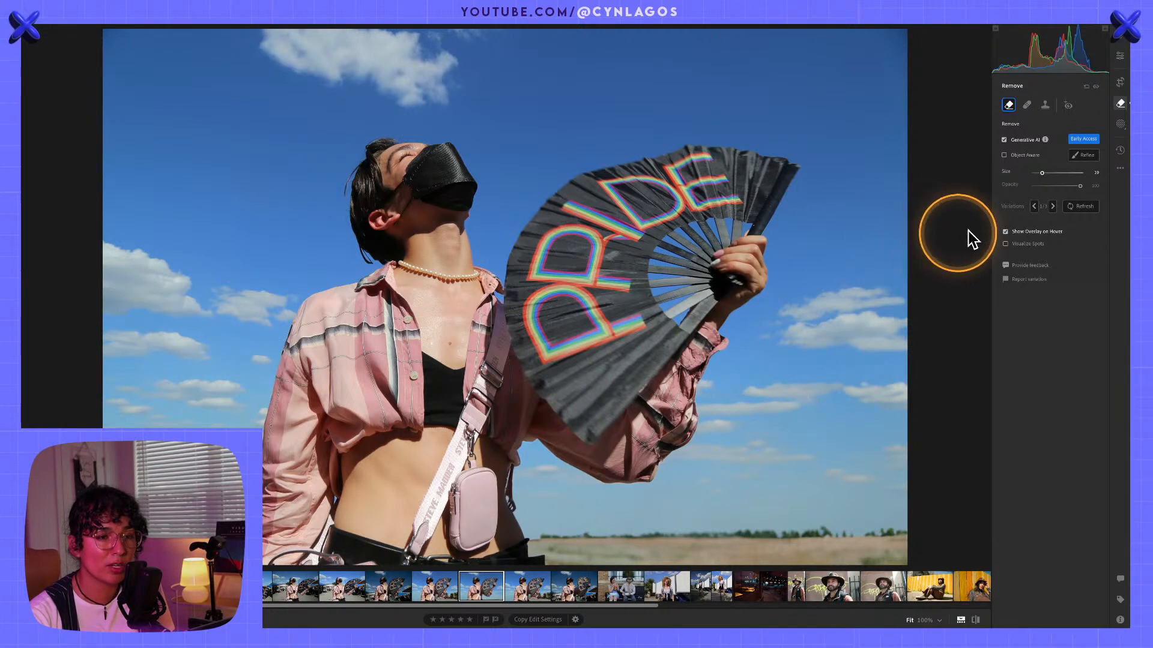
left_click(1005, 233)
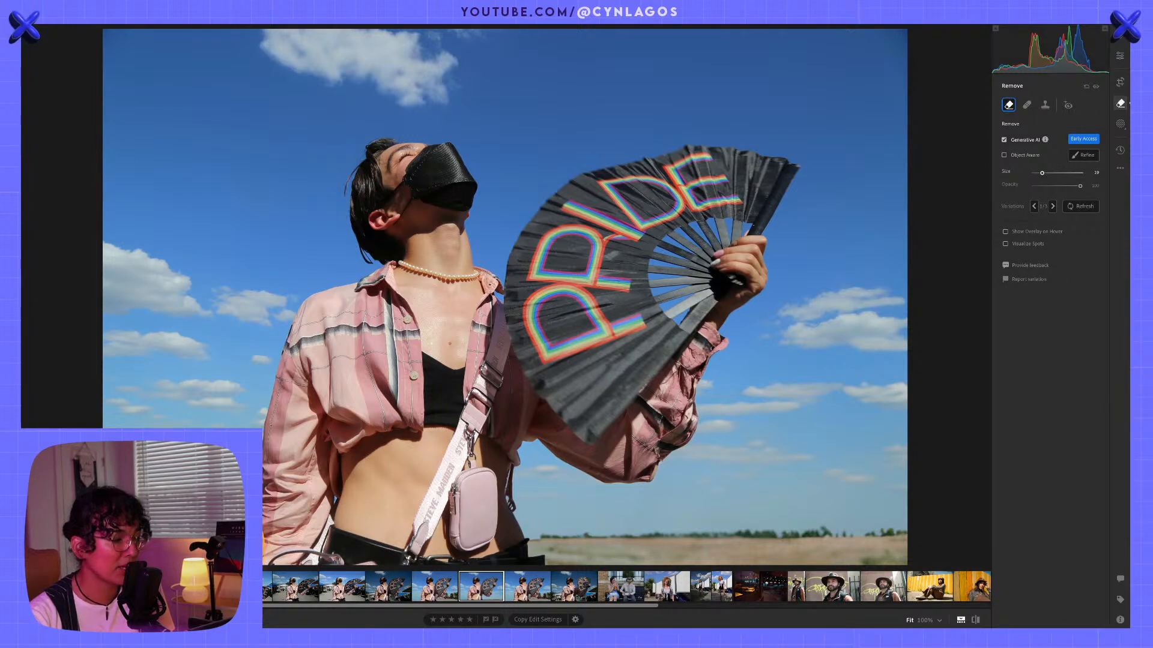
Step: Brush over the lower-left background beside the subject's shirt and apply a generative removal there
left_click(242, 545)
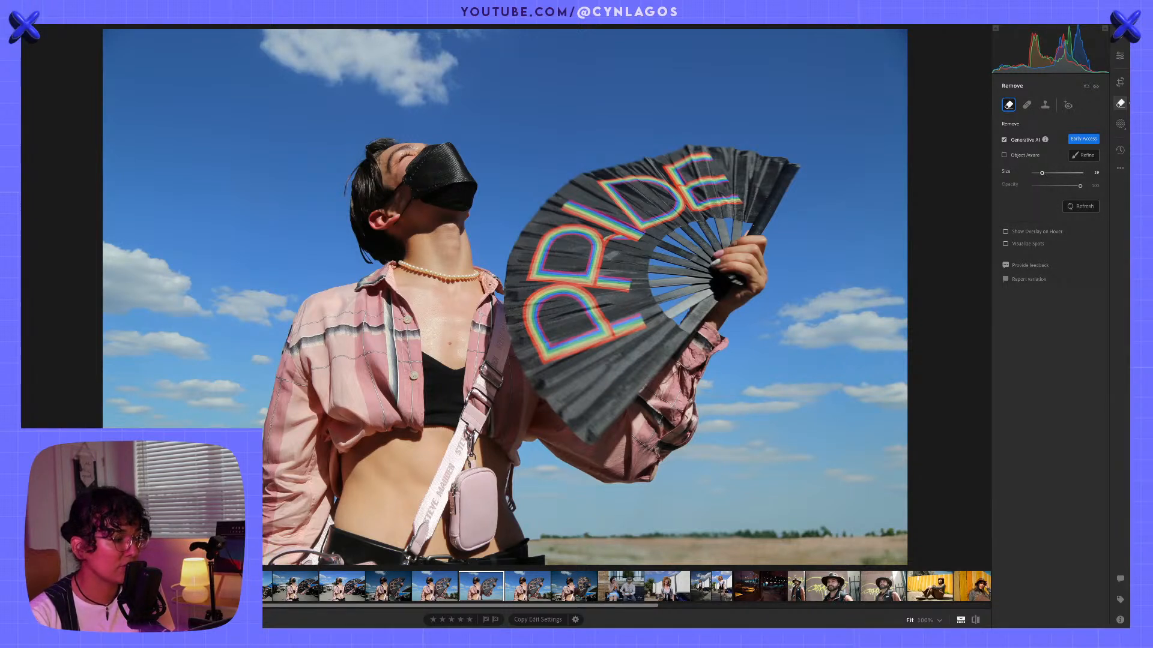
left_click_drag(204, 528, 216, 516)
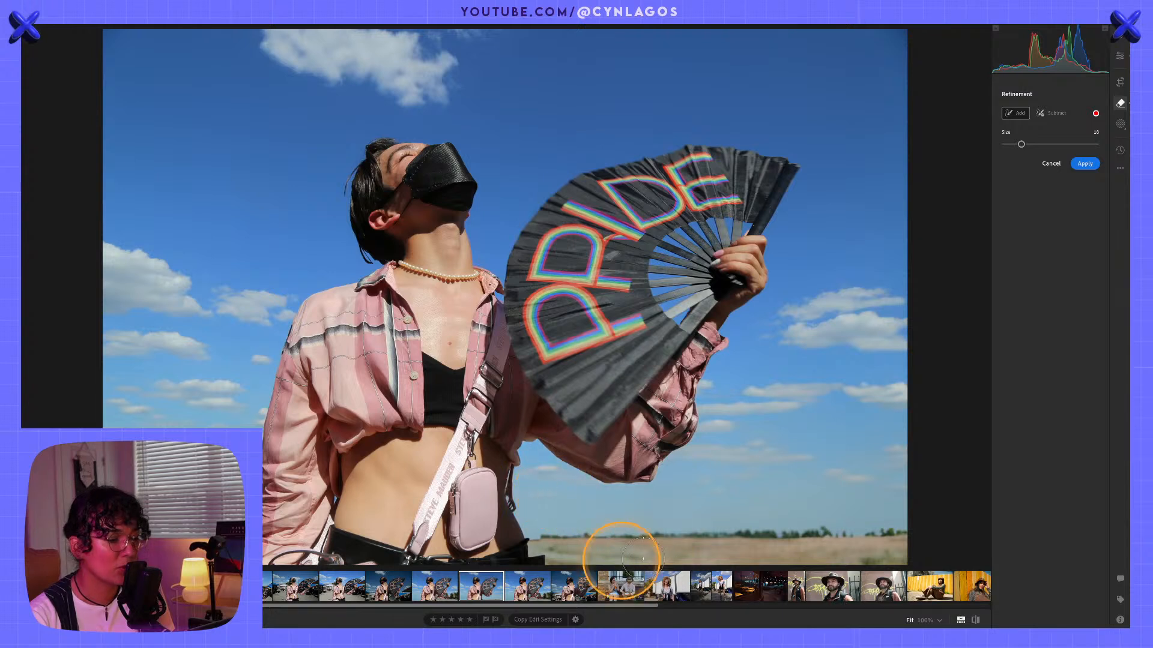
mouse_move(544, 546)
left_mouse_down()
mouse_move(897, 544)
mouse_move(898, 554)
mouse_move(811, 563)
mouse_move(915, 540)
mouse_move(875, 553)
left_mouse_up()
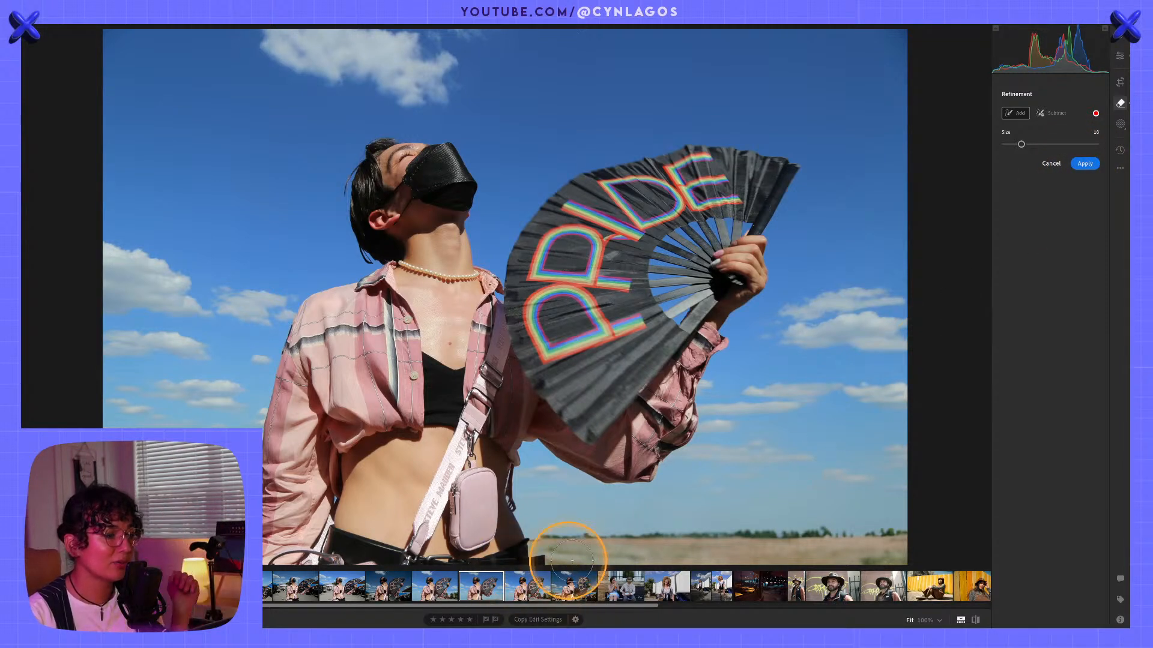
mouse_move(550, 545)
left_mouse_down()
mouse_move(739, 548)
mouse_move(681, 562)
mouse_move(835, 540)
mouse_move(787, 557)
mouse_move(797, 561)
mouse_move(897, 546)
mouse_move(868, 550)
left_mouse_up()
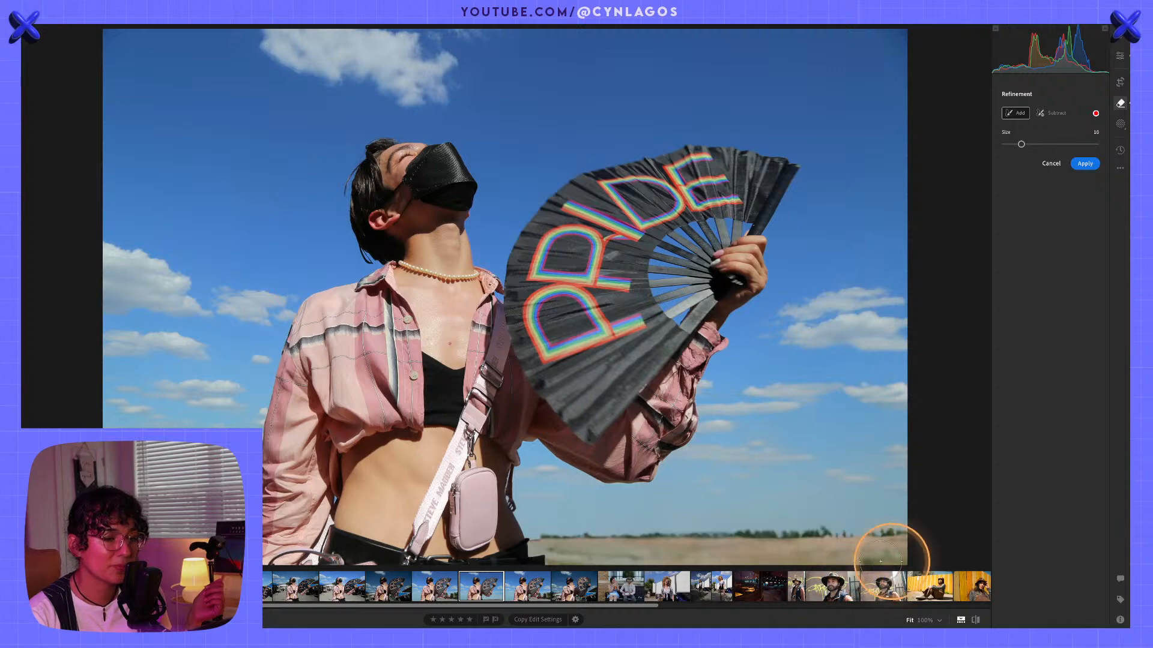
left_click(1078, 166)
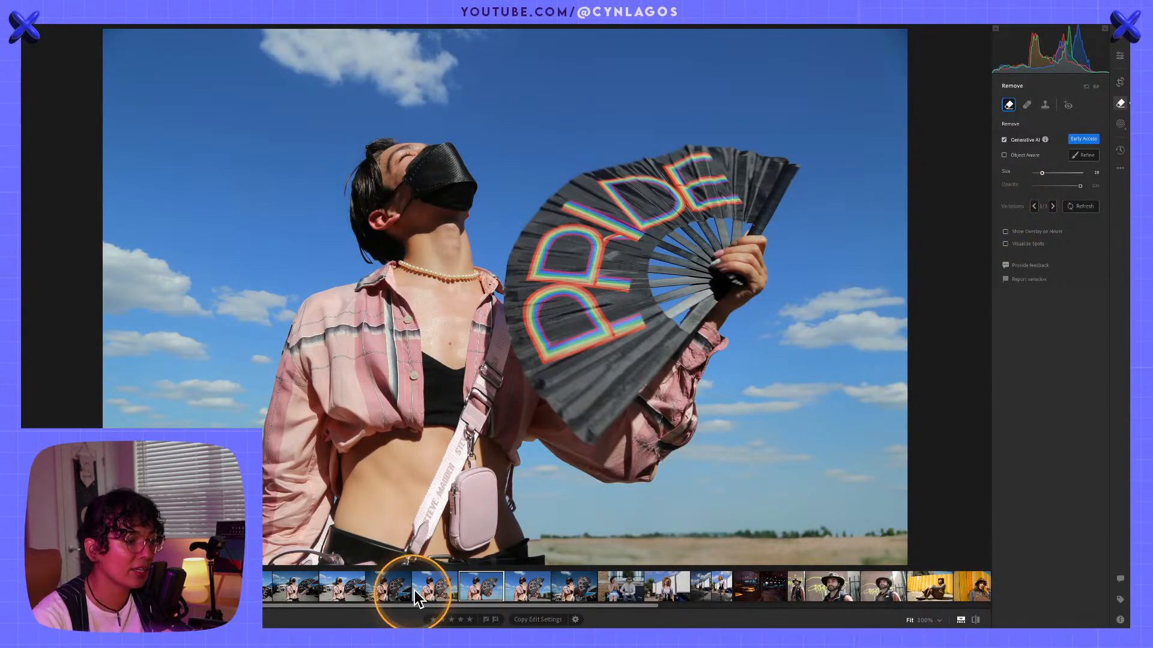
Step: Remove the field and tree line along the horizon with Generative AI and switch to the next generated variation
left_click_drag(546, 546, 913, 546)
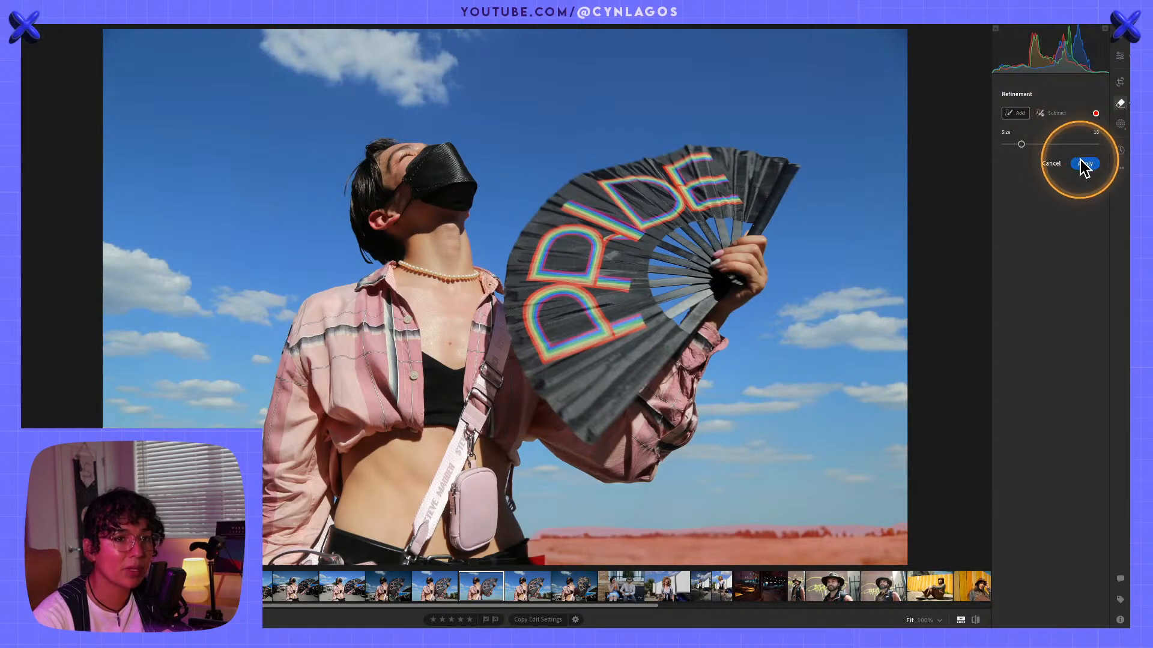
left_click(1082, 163)
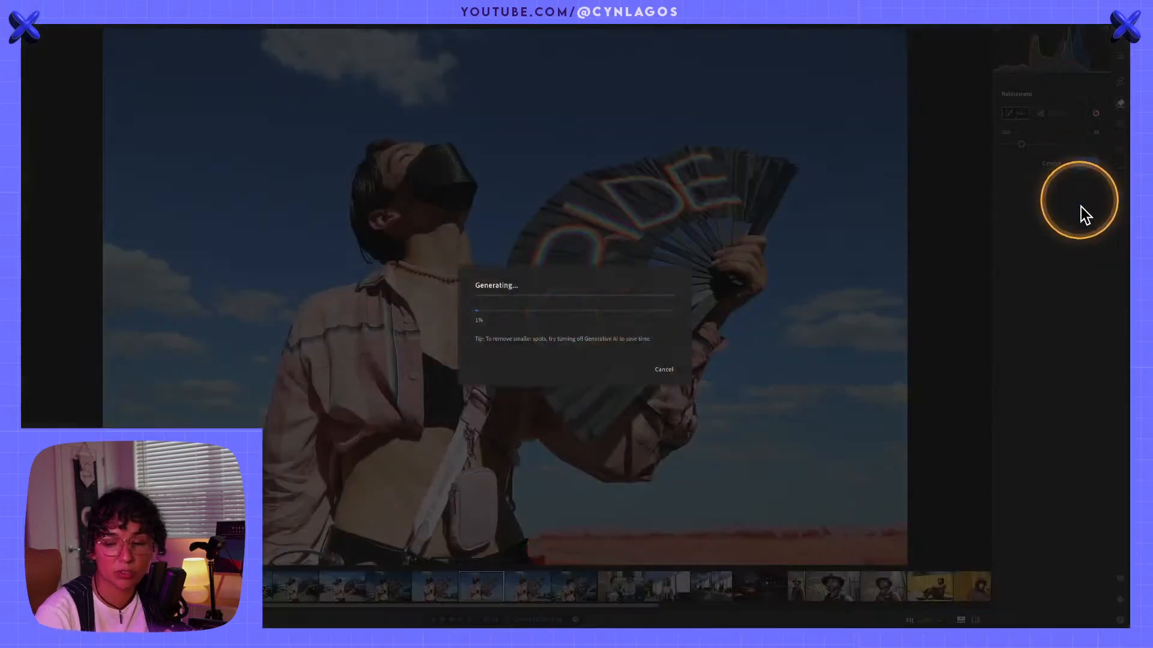
left_click(1037, 293)
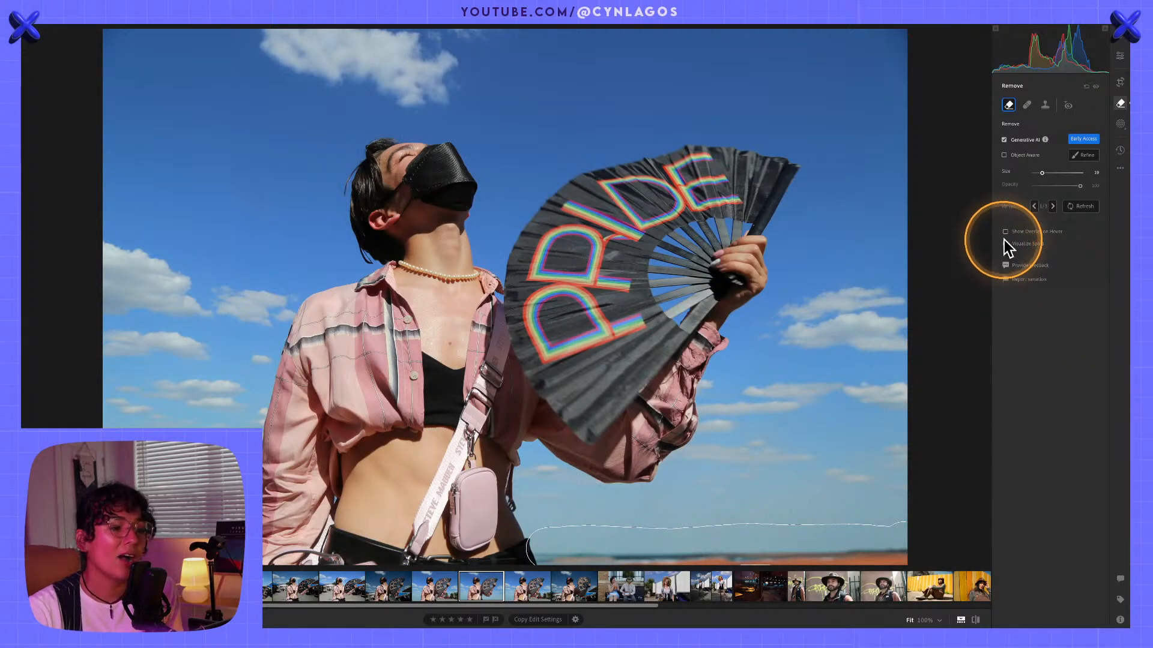
left_click(1052, 206)
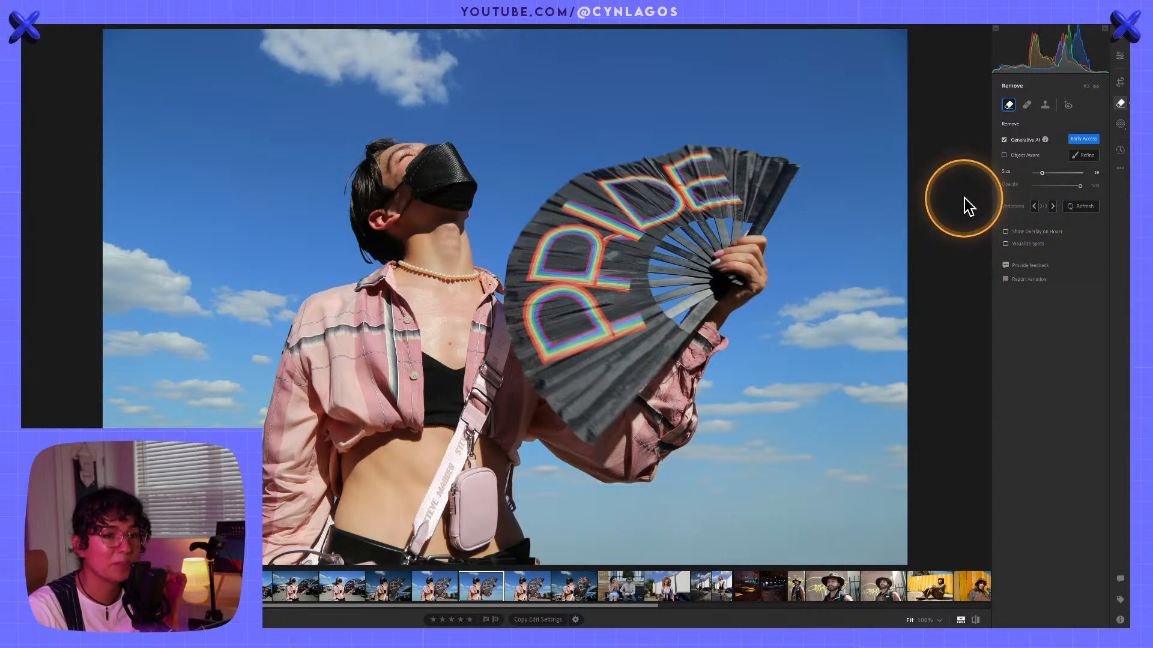
Step: Compare the cleaned-up portrait with its original version, including in full-screen view
key("backslash")
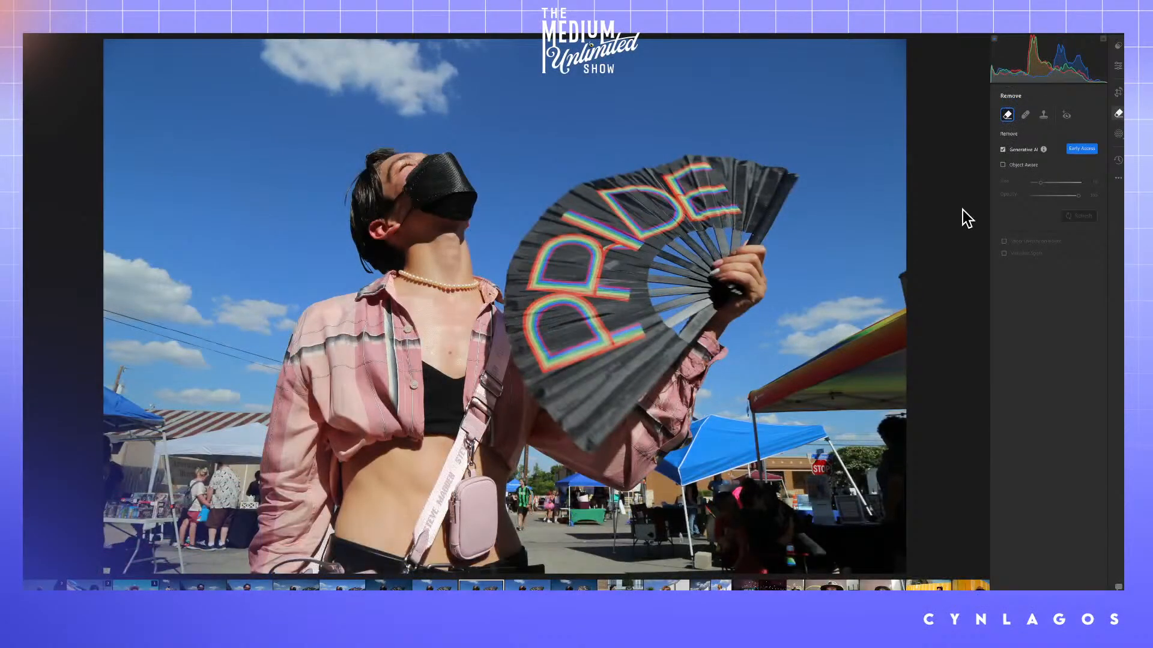
key("backslash")
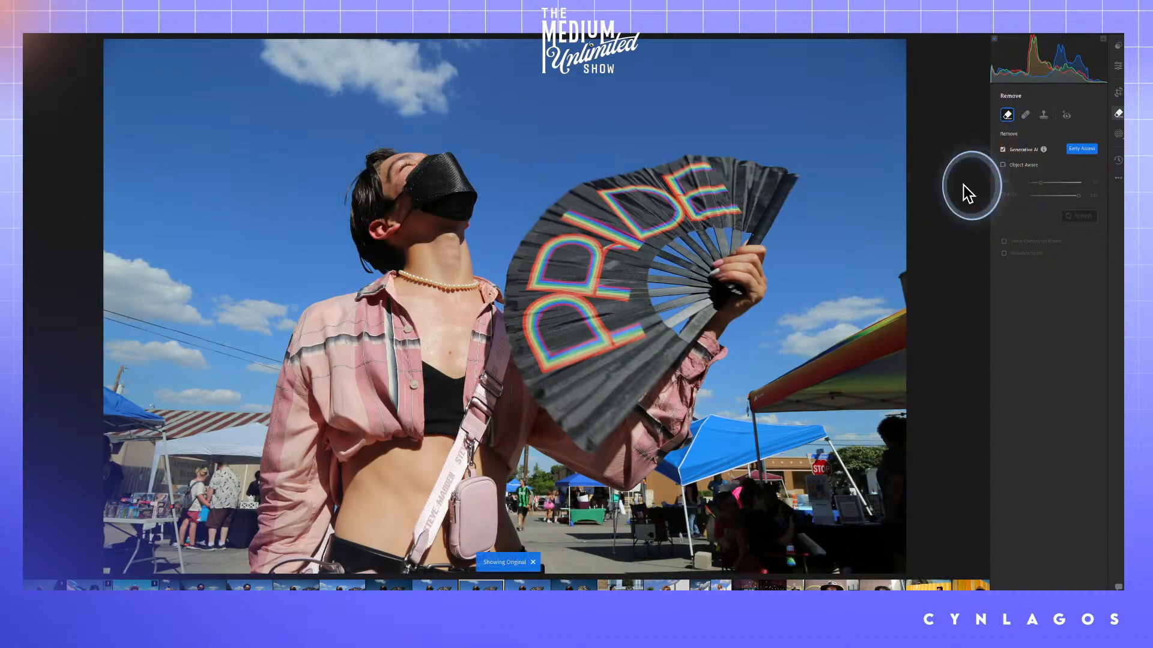
key("f")
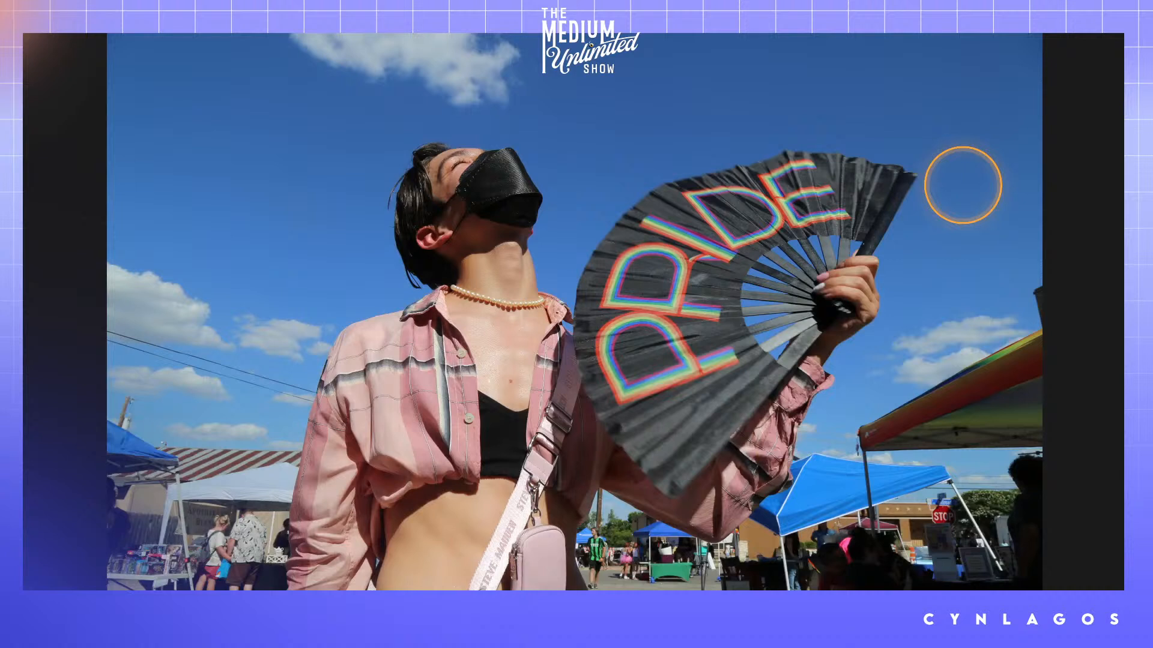
key("backslash")
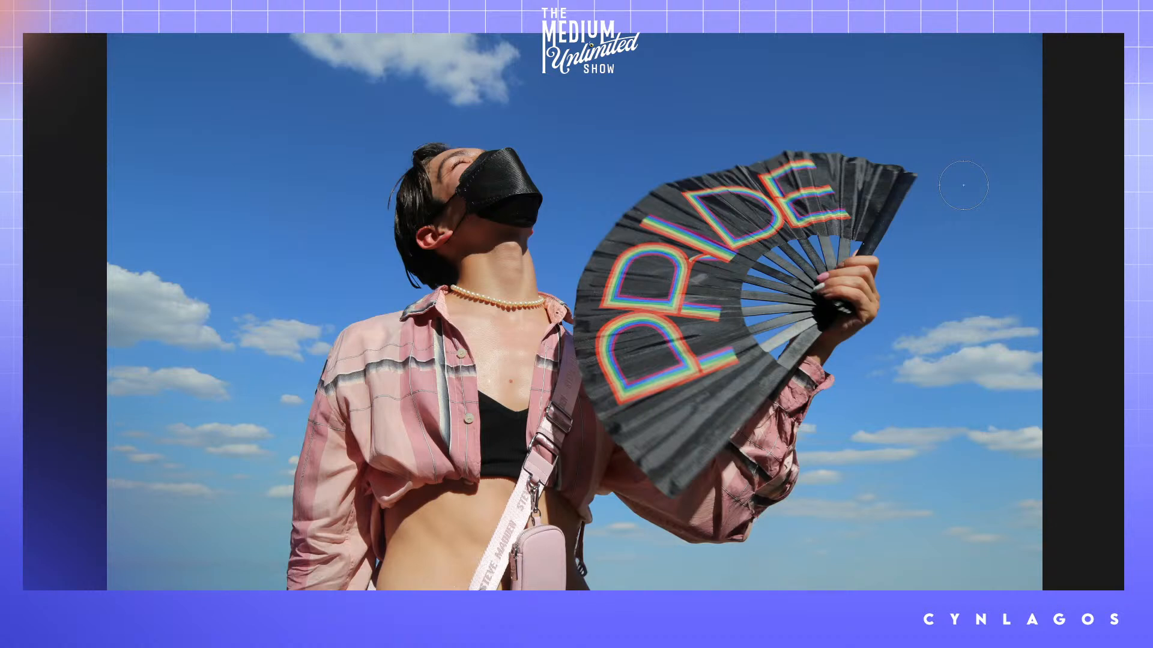
Step: Toggle between the original and edited versions of the fan portrait again to check the background replacement
key("backslash")
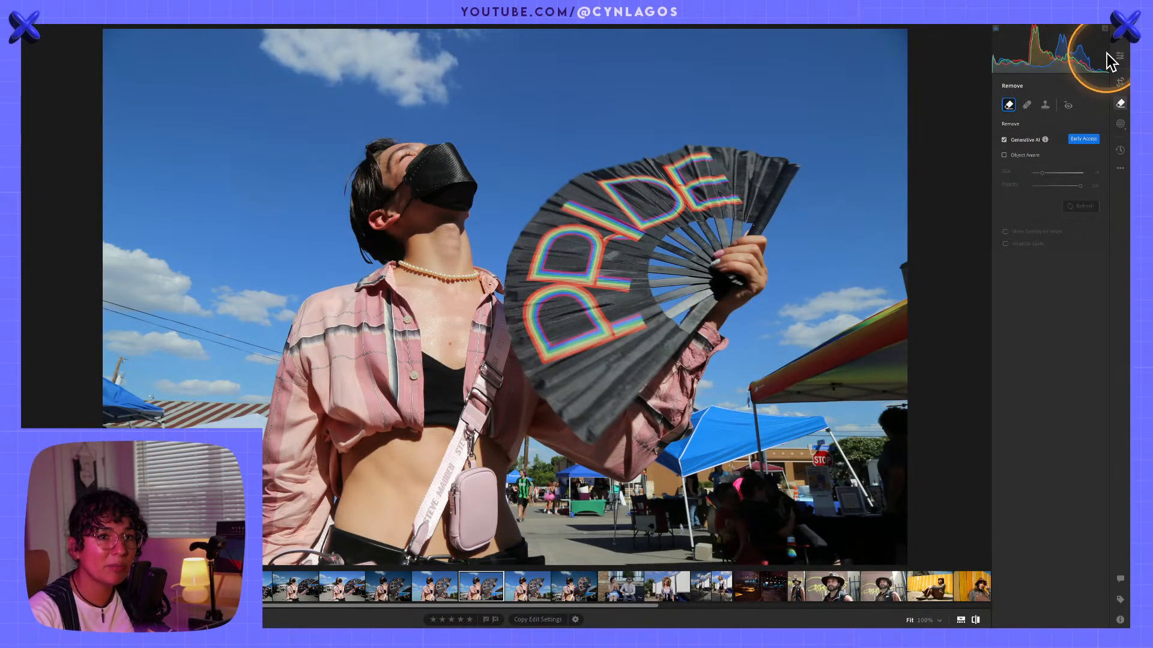
key("backslash")
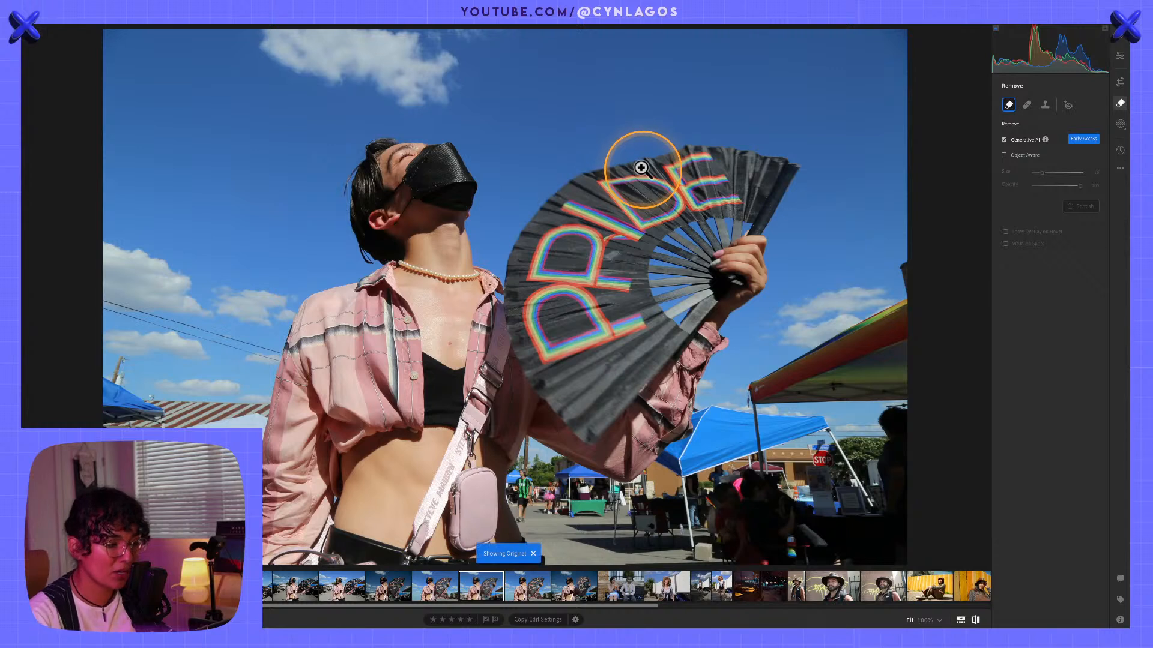
key("backslash")
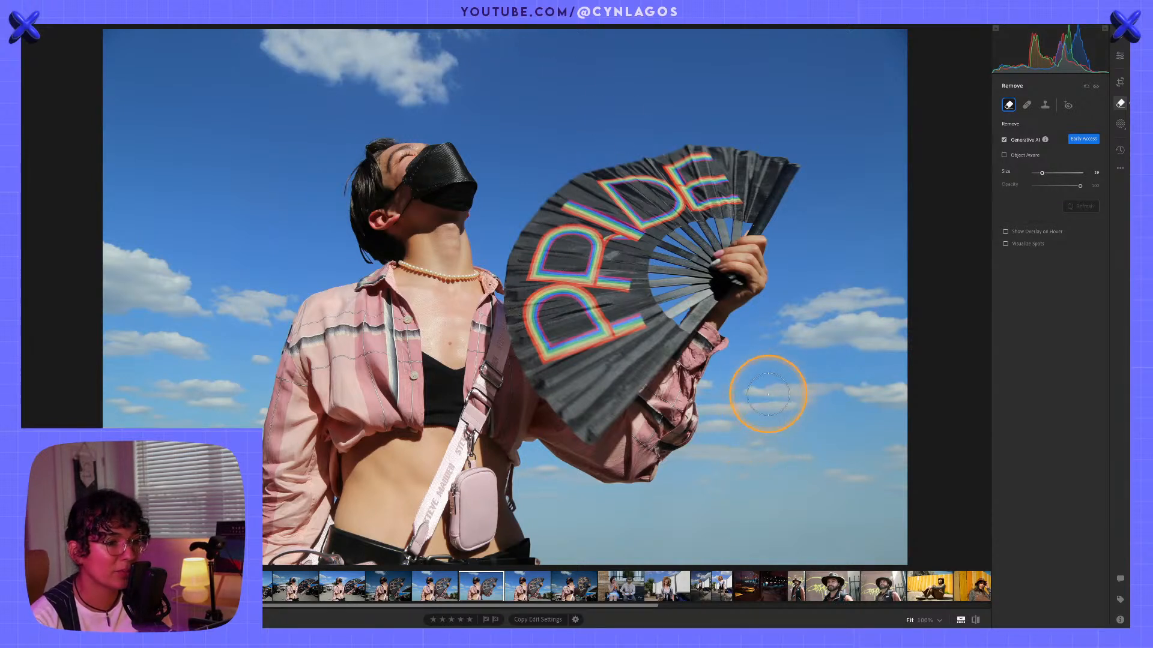
Step: Brush over the cloud patch directly beside the raised arm's sleeve and apply a generative removal there
left_click_drag(713, 392, 726, 390)
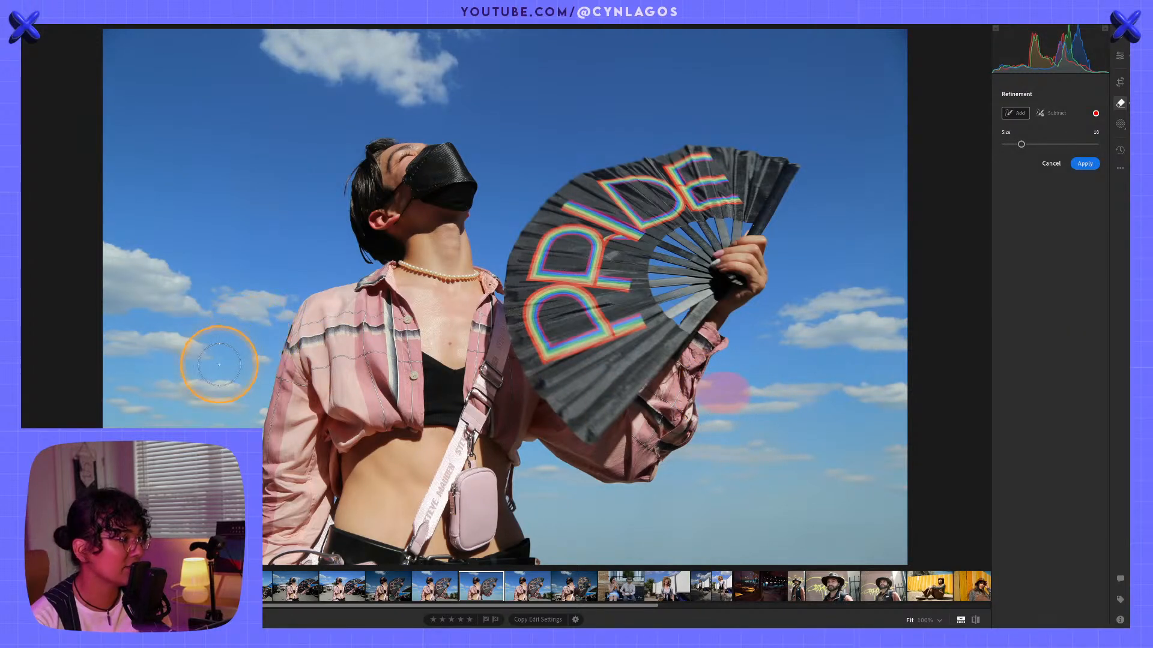
left_click_drag(254, 368, 111, 369)
left_click(1078, 168)
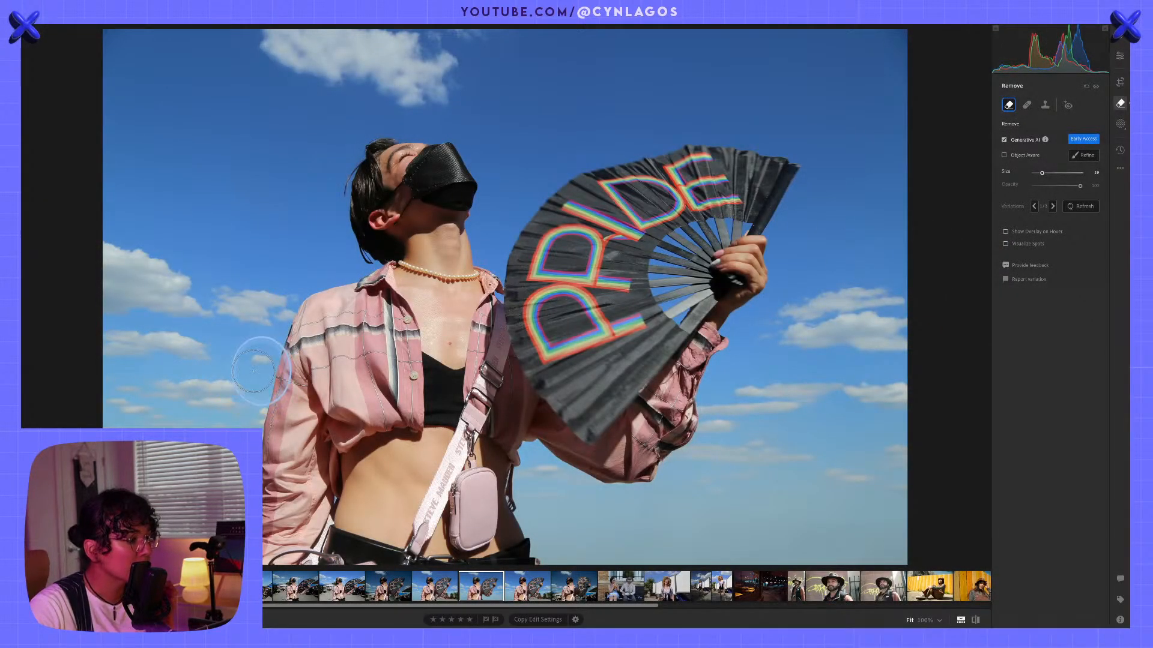
Step: Brush over the horizontal band of sky beside the shirt's shoulder, check the overlay color options, and apply the generative removal
left_click_drag(255, 372, 80, 372)
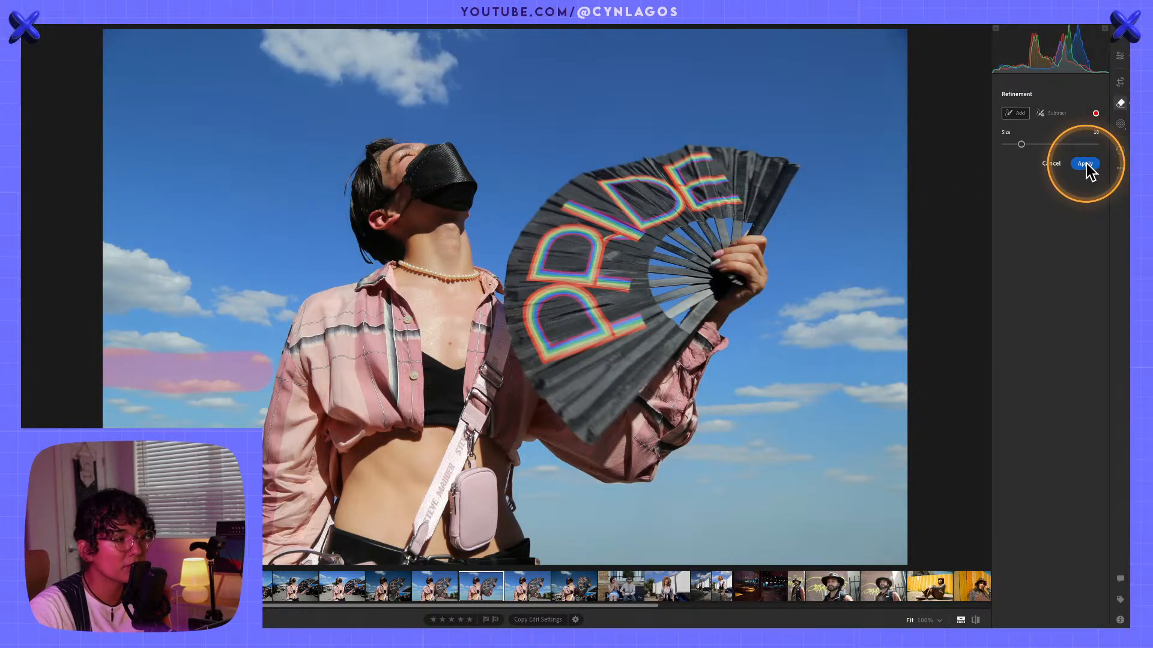
left_click(1095, 113)
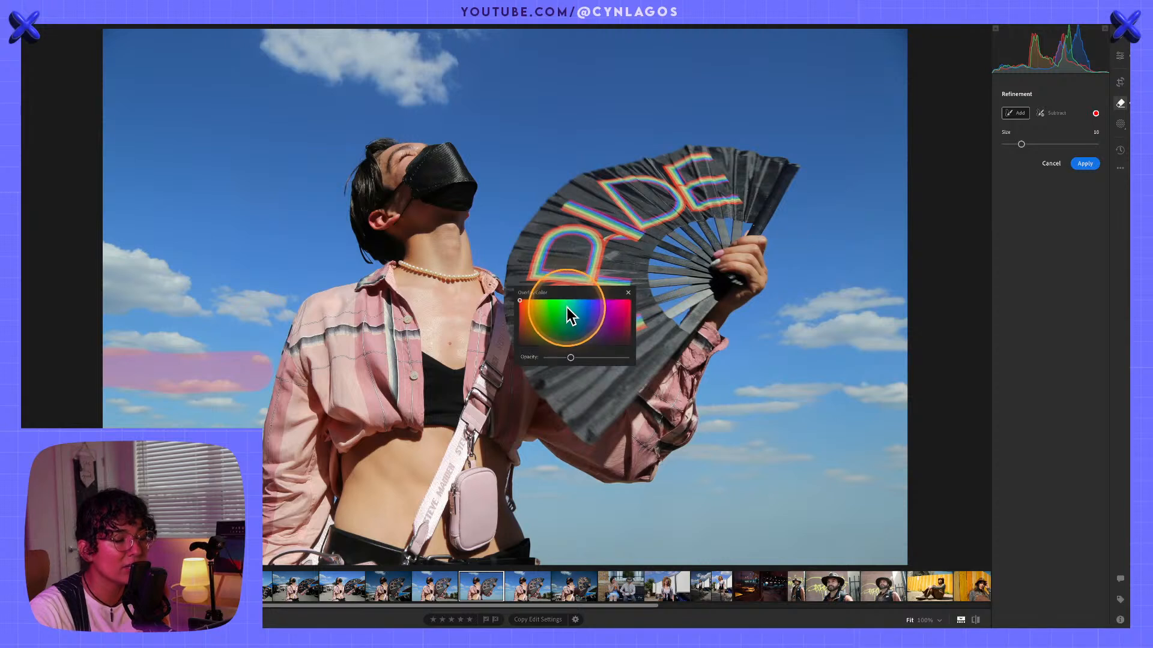
mouse_move(523, 308)
left_mouse_down()
mouse_move(571, 314)
mouse_move(593, 347)
mouse_move(515, 342)
mouse_move(618, 346)
mouse_move(589, 341)
mouse_move(570, 289)
mouse_move(606, 309)
mouse_move(607, 288)
mouse_move(581, 301)
mouse_move(517, 299)
left_mouse_up()
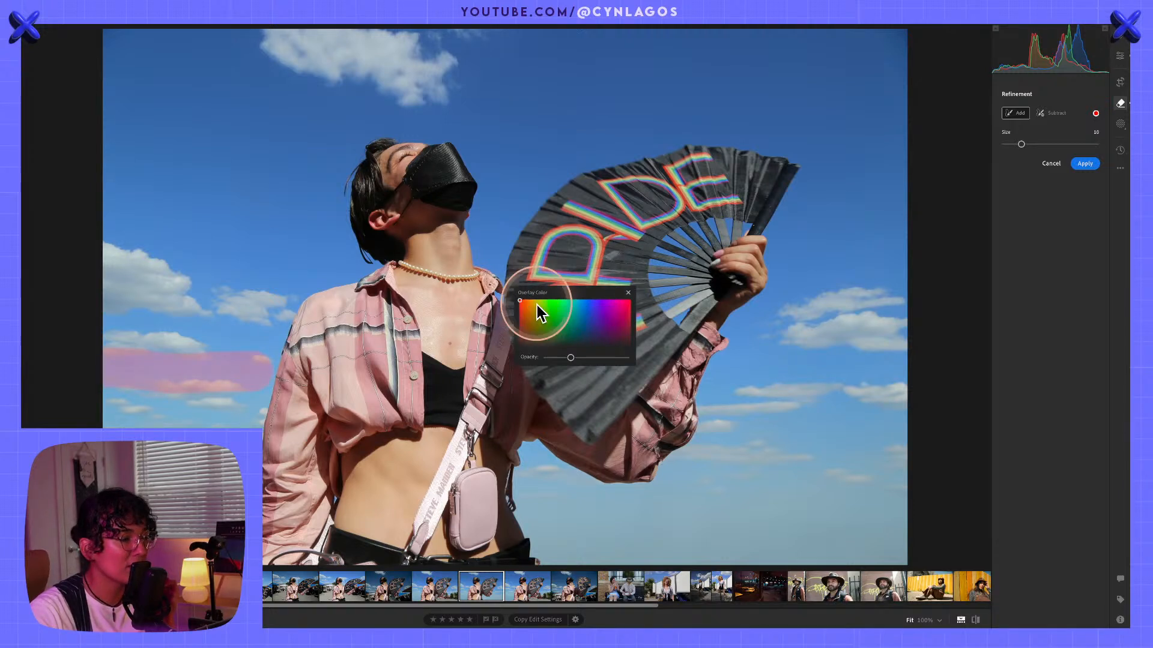
left_click(627, 293)
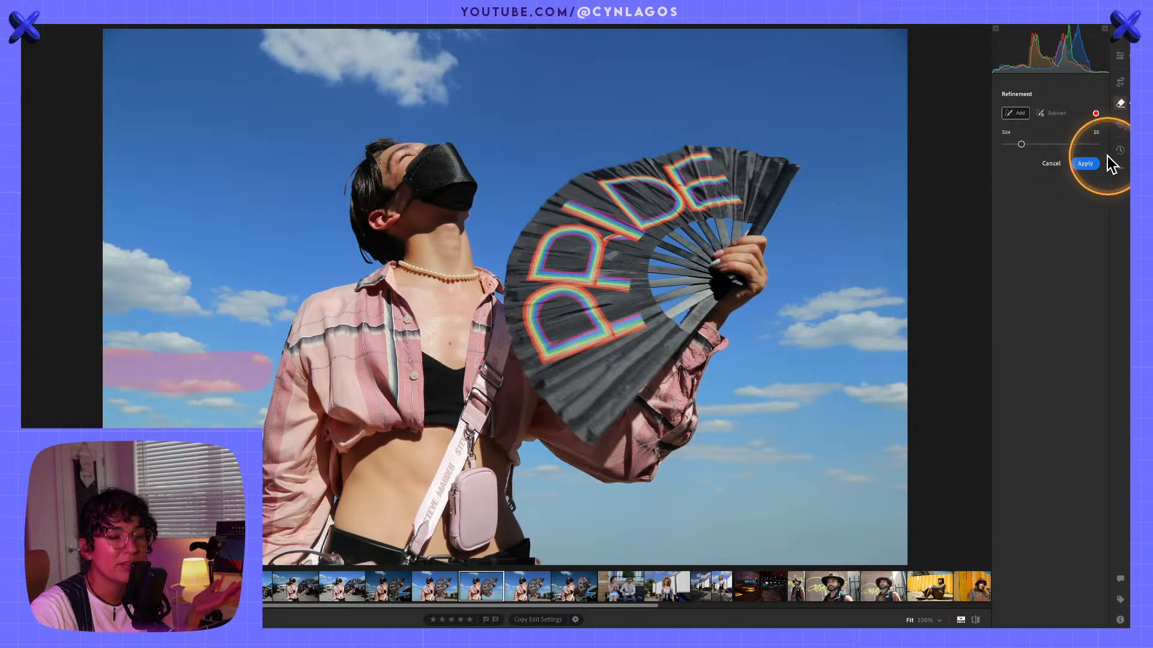
left_click(1085, 164)
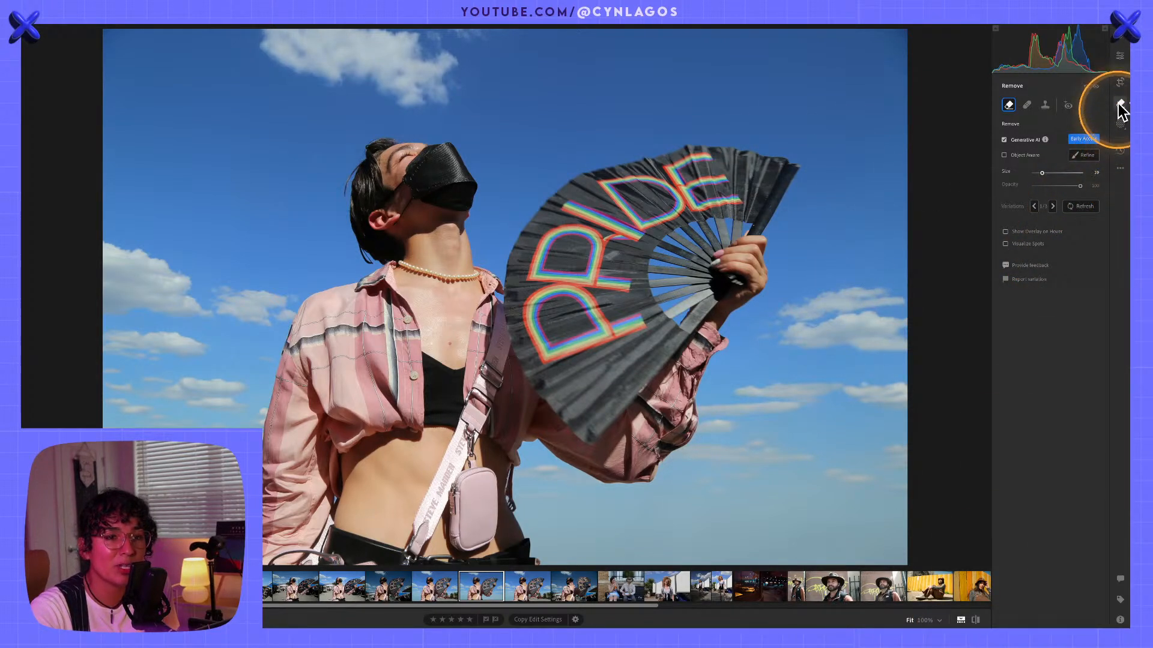
Step: Return to the main edit adjustments, collapse the tone curve and look over the Lens Blur settings
left_click(1120, 55)
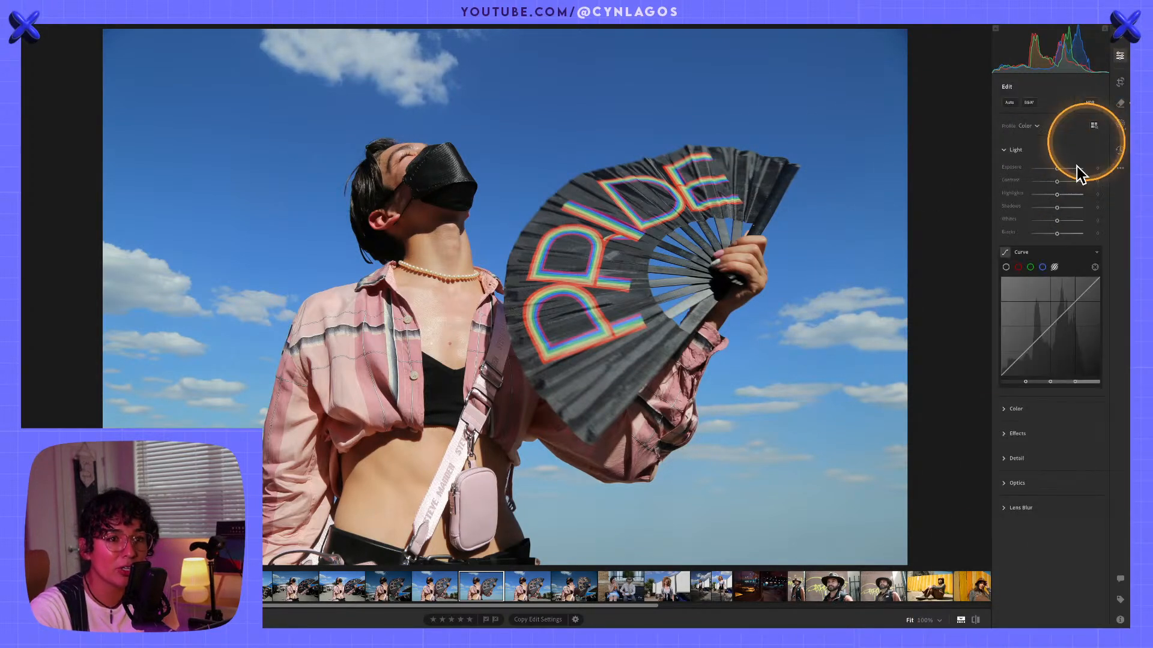
left_click(1038, 252)
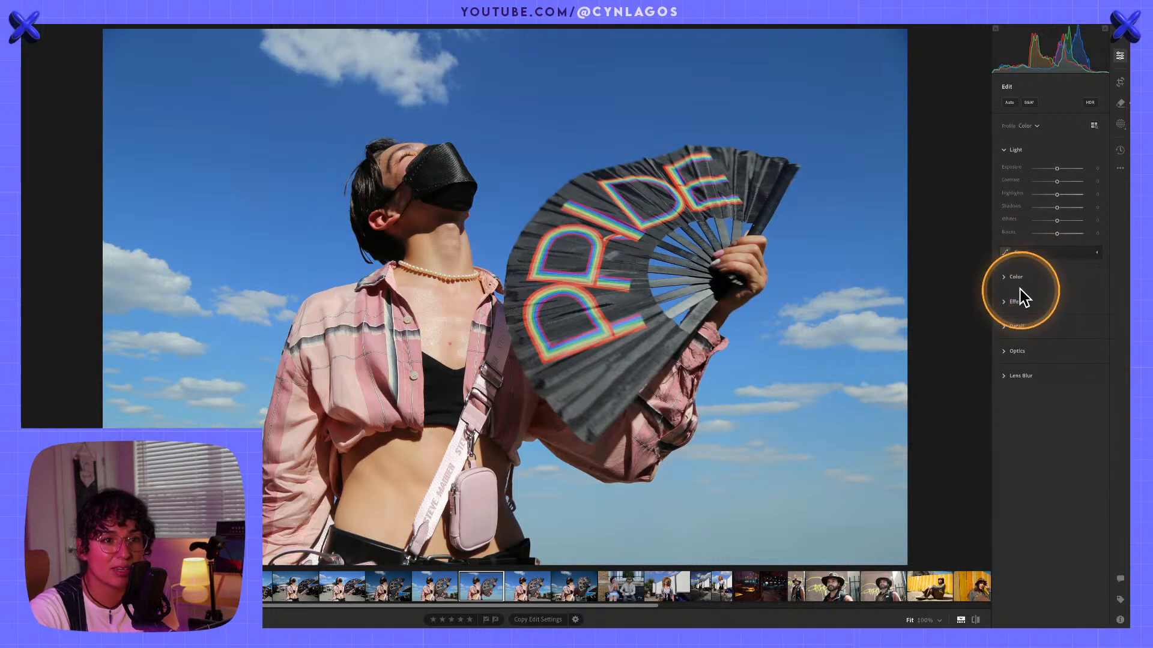
left_click(1020, 377)
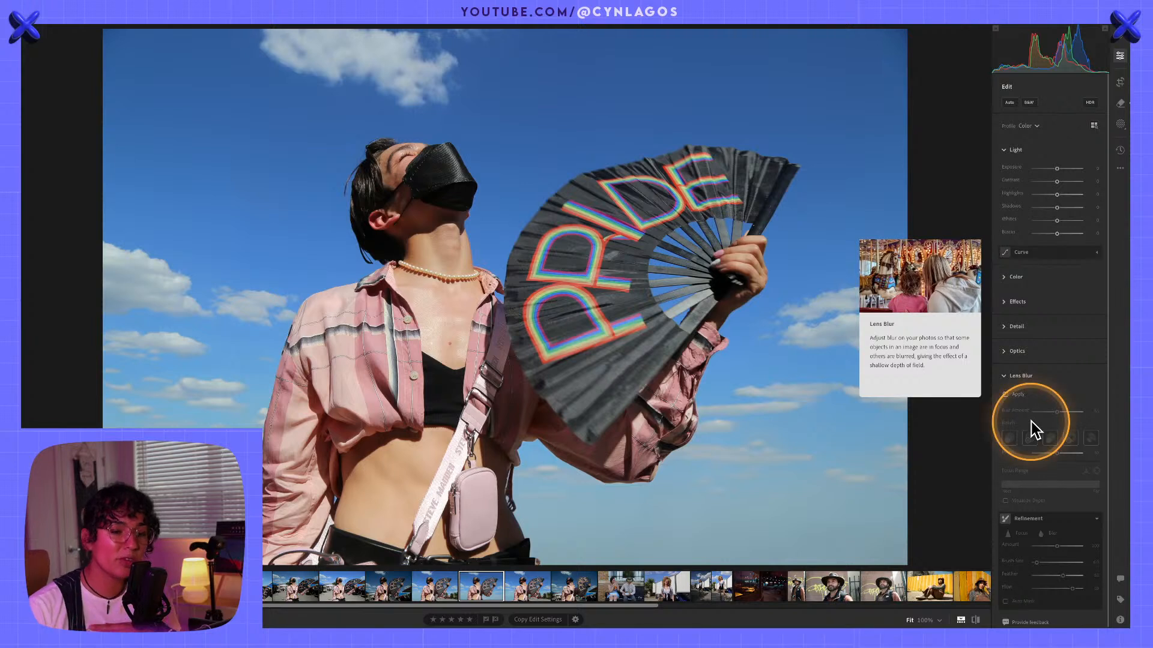
left_click(1002, 375)
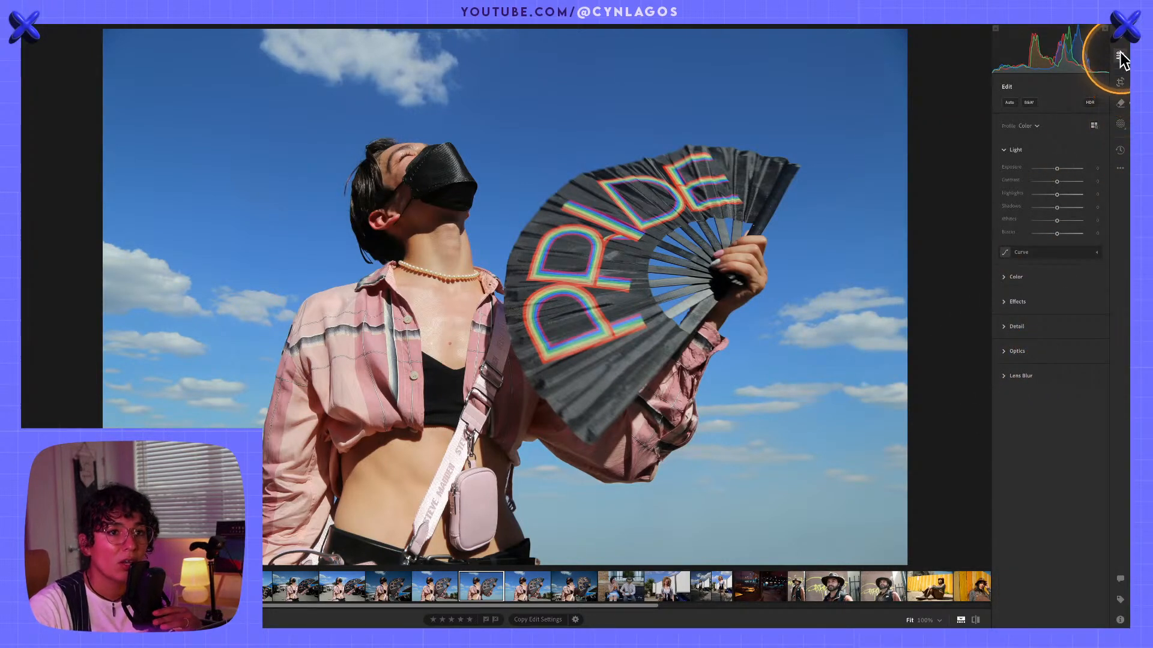
Step: Sample the blue sky beside the fan as a new Point Color swatch
left_click(1005, 149)
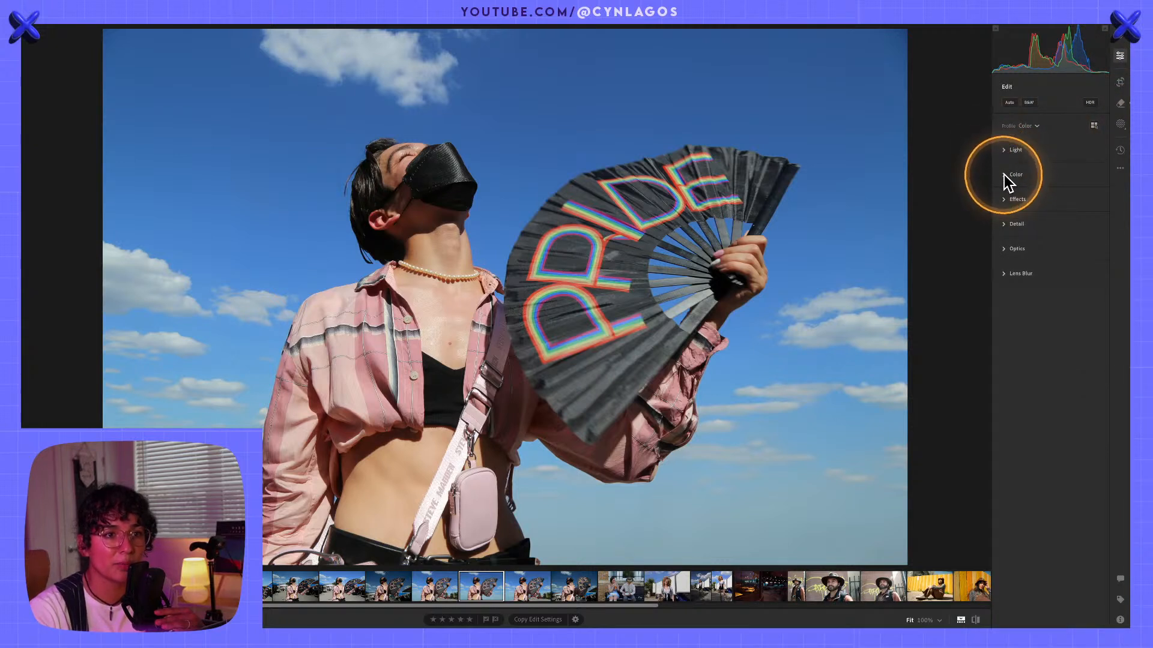
left_click(1004, 174)
left_click(1006, 283)
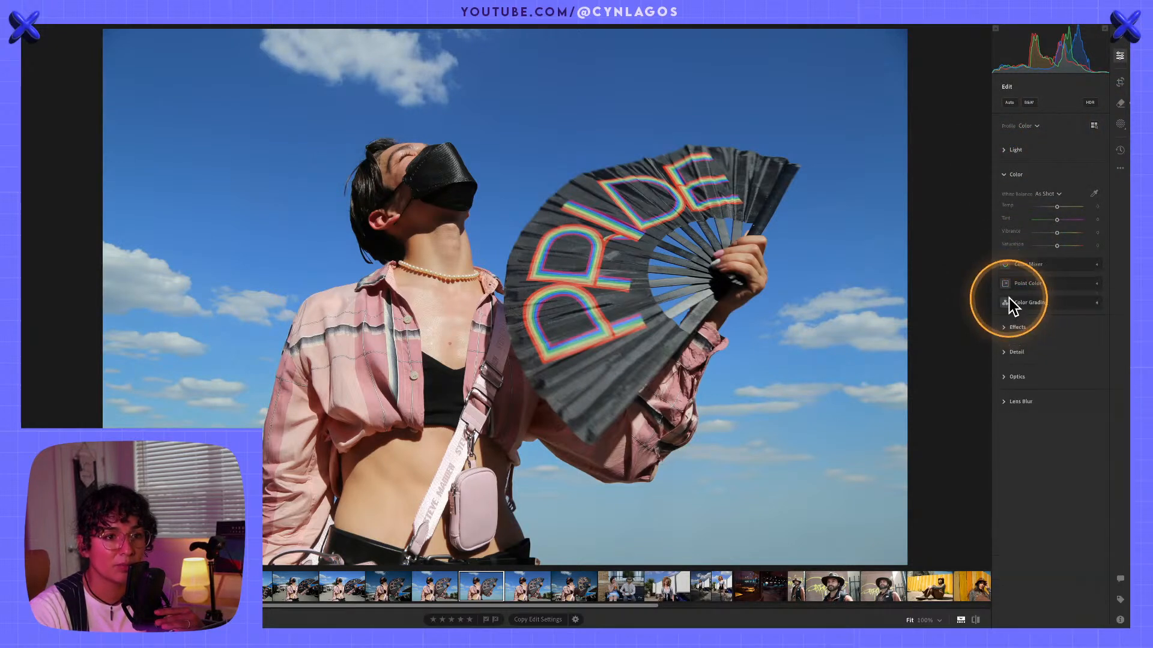
left_click(1009, 286)
left_click(1004, 299)
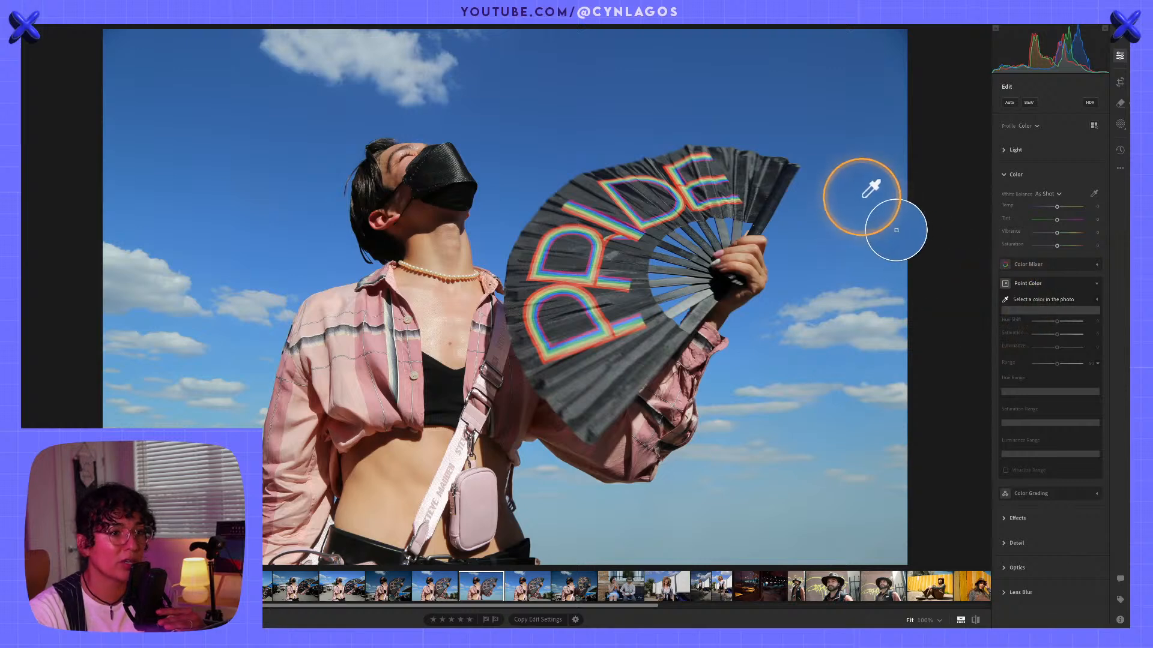
left_click(872, 193)
Step: Shift the sampled sky blue's hue toward teal, lowering its luminance to about -43 and saturation to about -18
mouse_move(1057, 350)
left_mouse_down()
mouse_move(1069, 346)
mouse_move(1047, 346)
left_mouse_up()
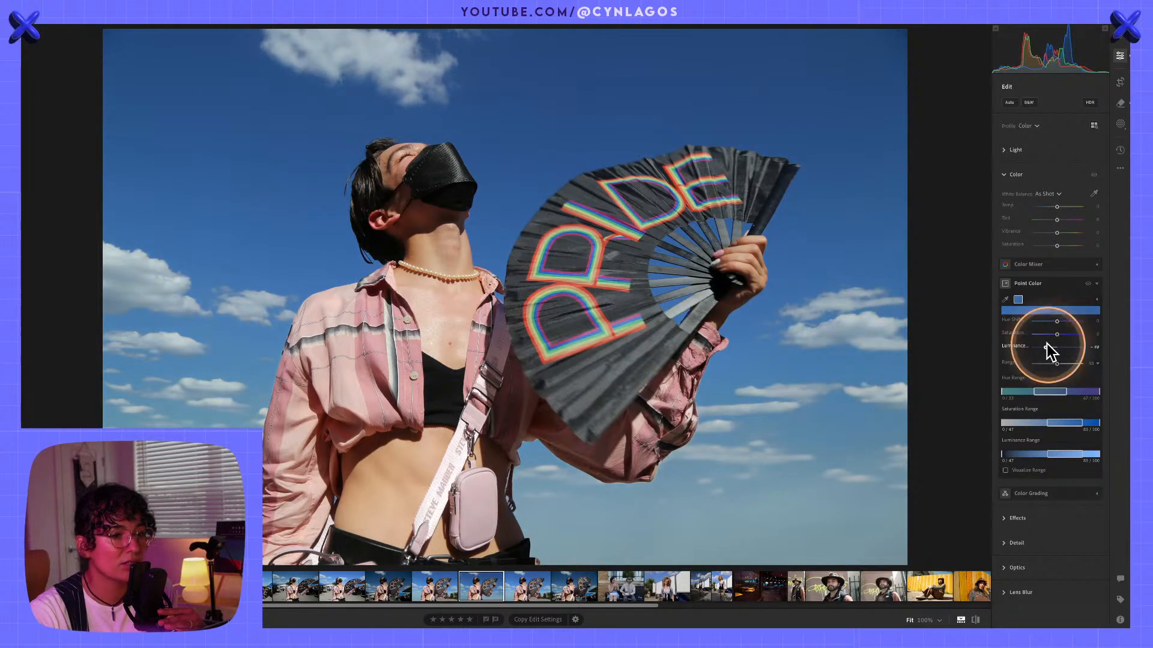
left_click_drag(1058, 324, 1049, 324)
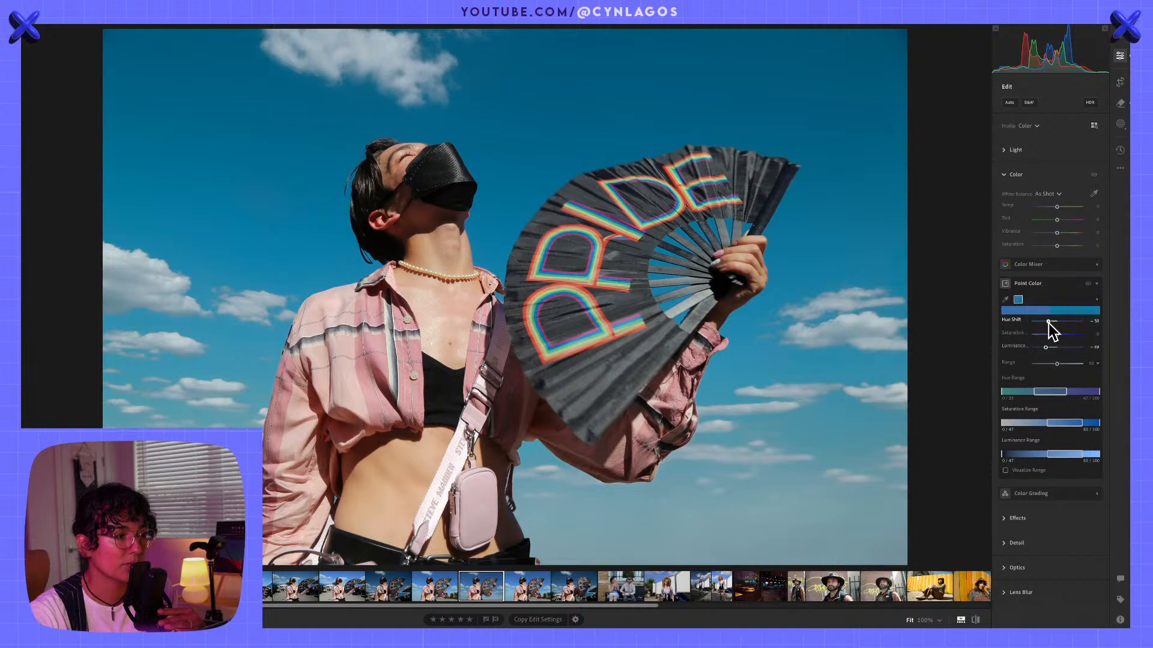
left_click(1048, 323)
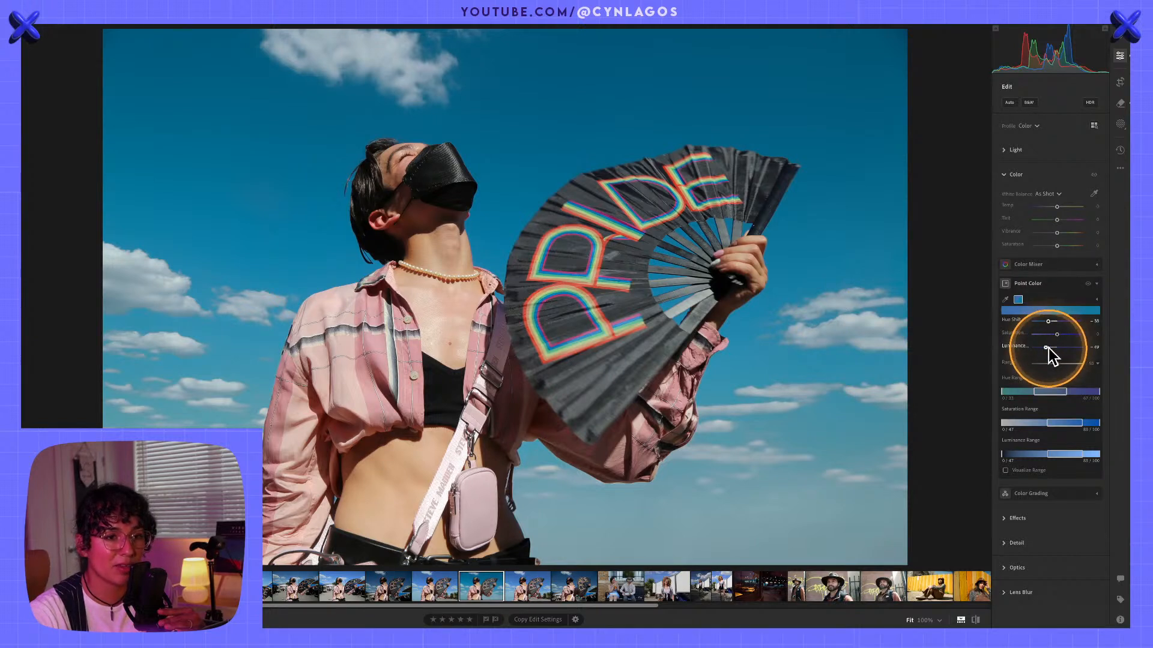
left_click_drag(1048, 348, 1047, 348)
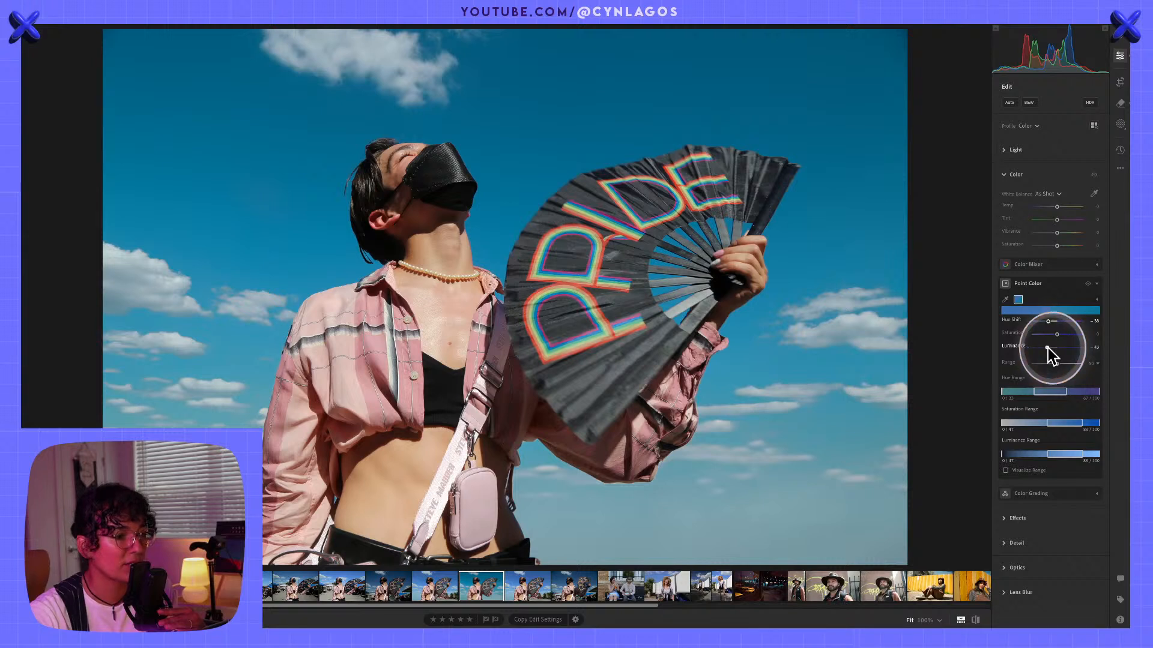
left_click(1056, 334)
left_click_drag(1057, 334, 1053, 335)
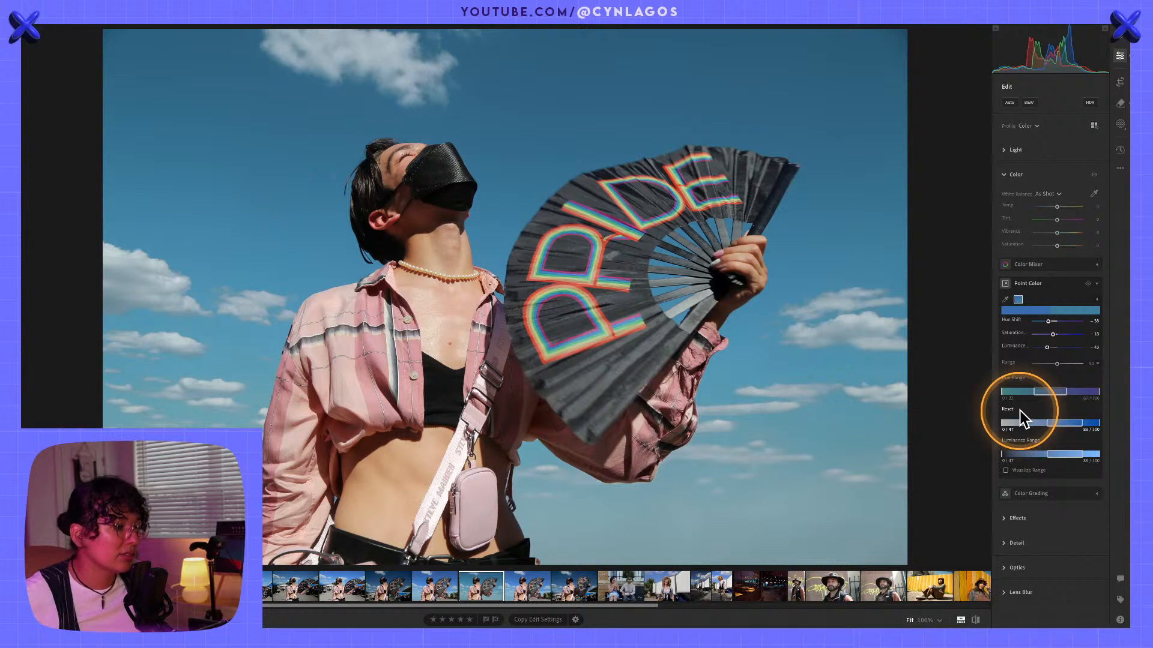
left_click(1021, 410)
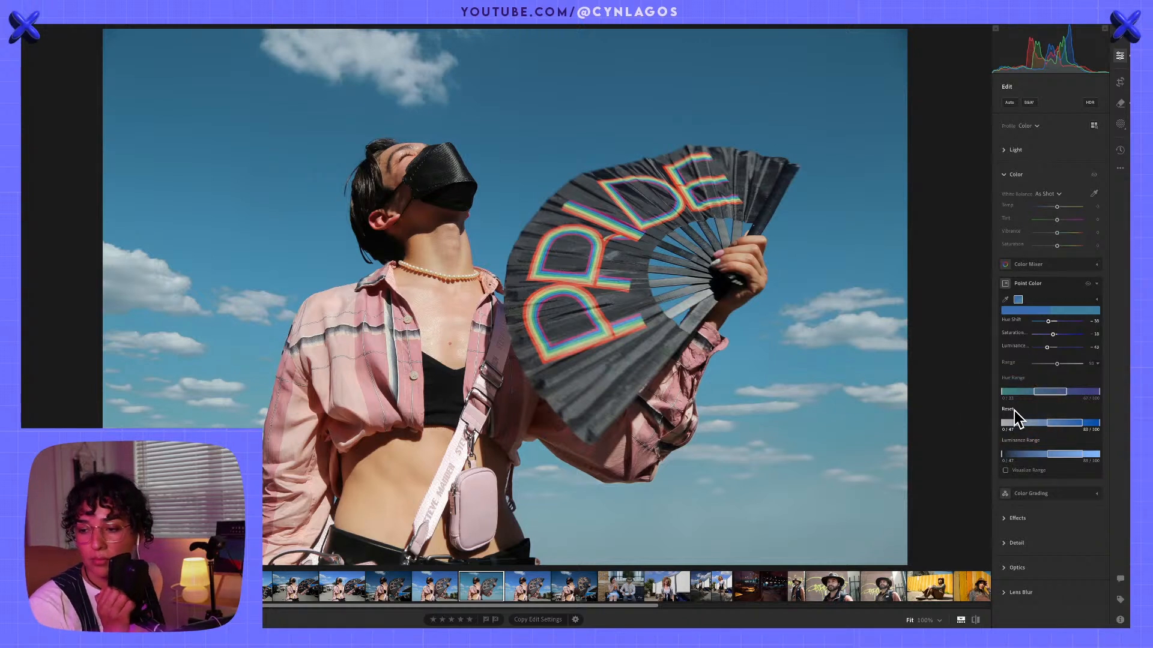
left_click(1014, 410)
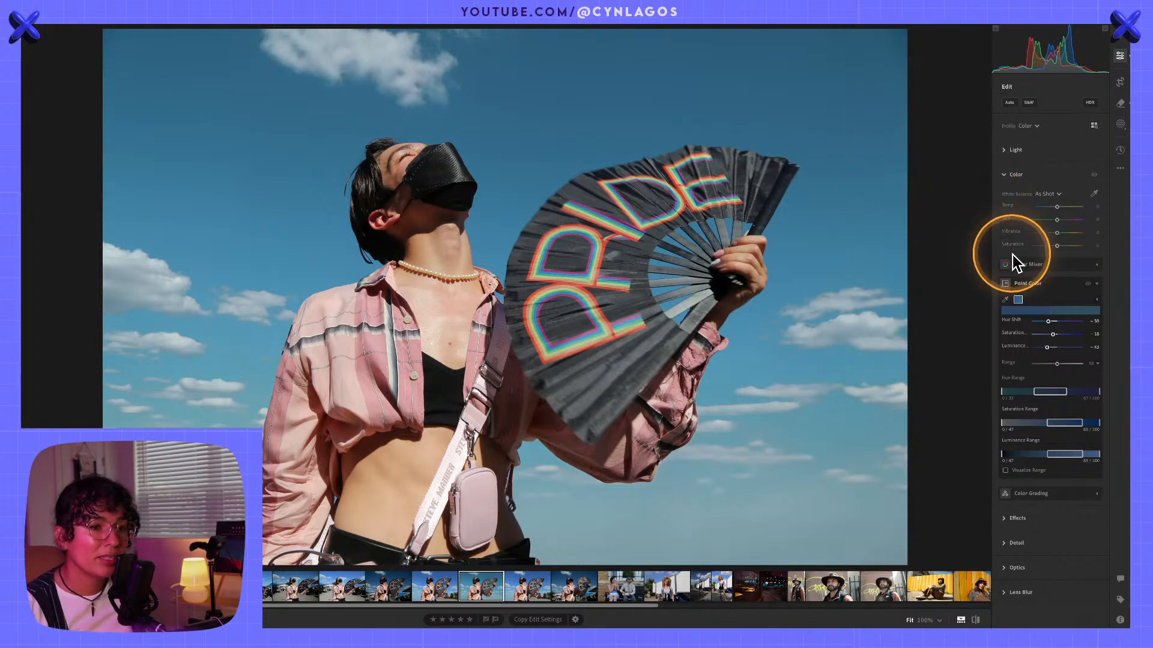
Step: Sample the shirt's pink as a second Point Color swatch
left_click(1005, 300)
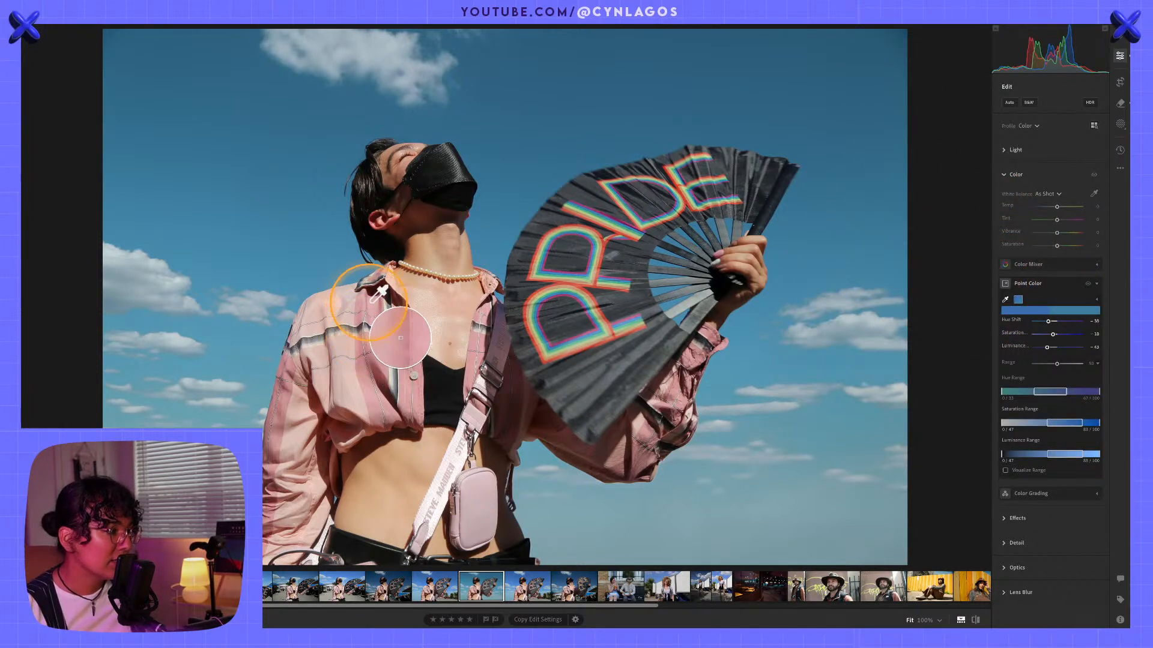
left_click(401, 327)
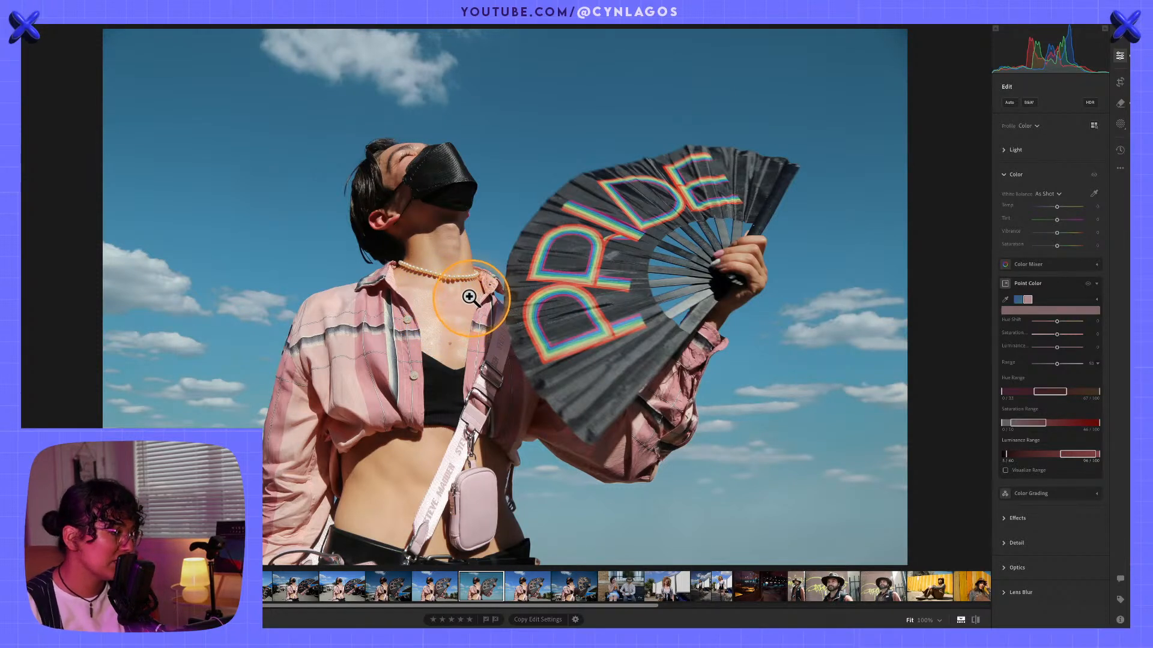
Step: Try a targeted Color Mixer luminance adjustment on the orange skin tones of the chest and undo it
left_click(1009, 264)
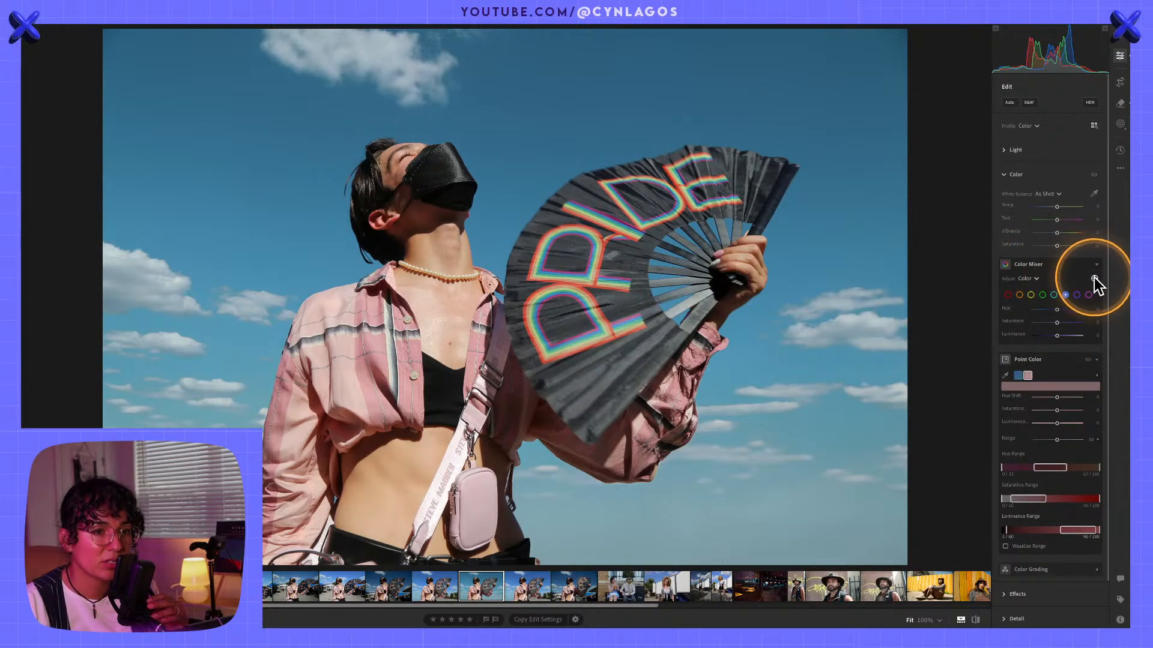
left_click(1091, 277)
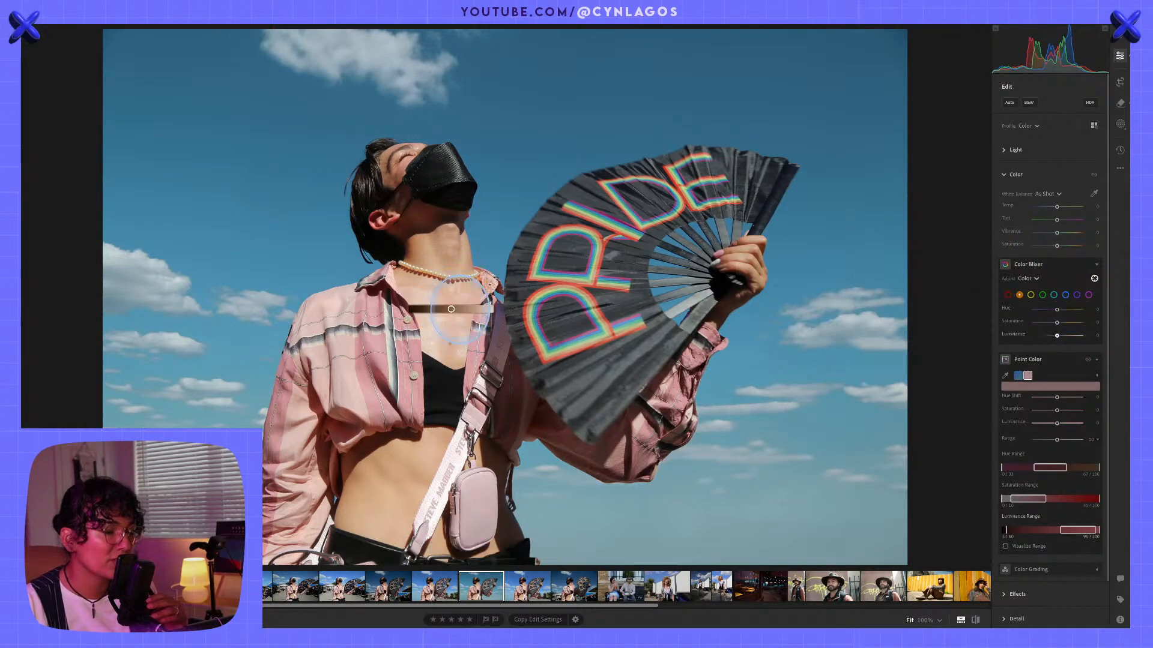
mouse_move(468, 309)
left_mouse_down()
mouse_move(468, 288)
mouse_move(485, 336)
mouse_move(496, 302)
mouse_move(441, 305)
mouse_move(485, 312)
left_mouse_up()
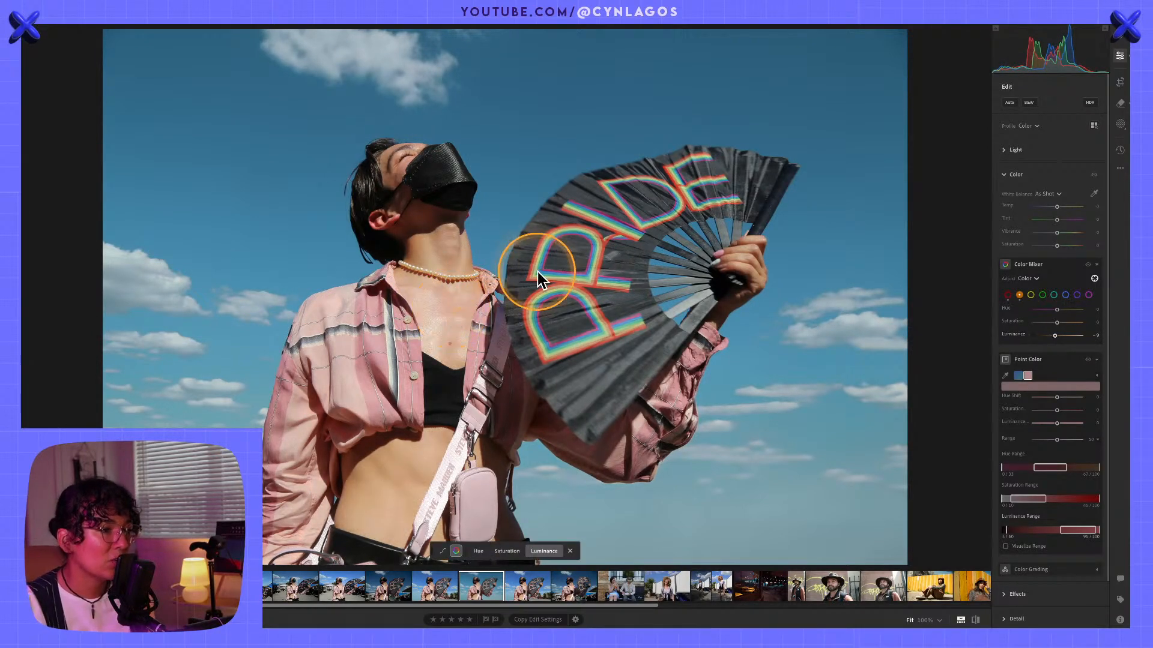
key("super+z")
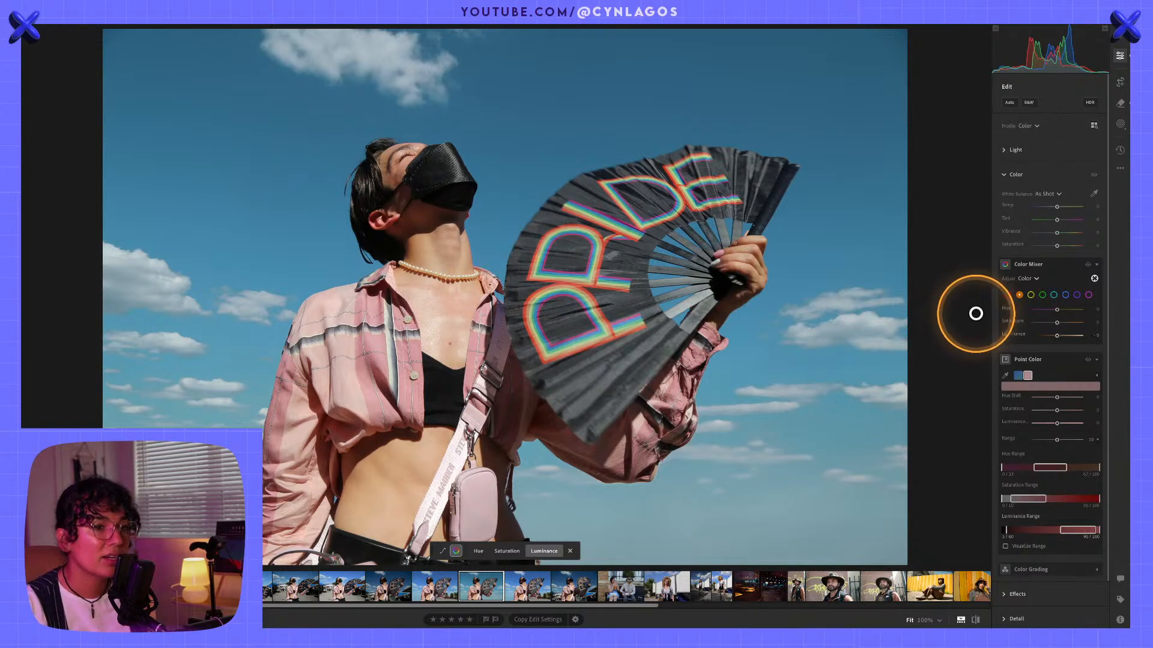
left_click(1050, 267)
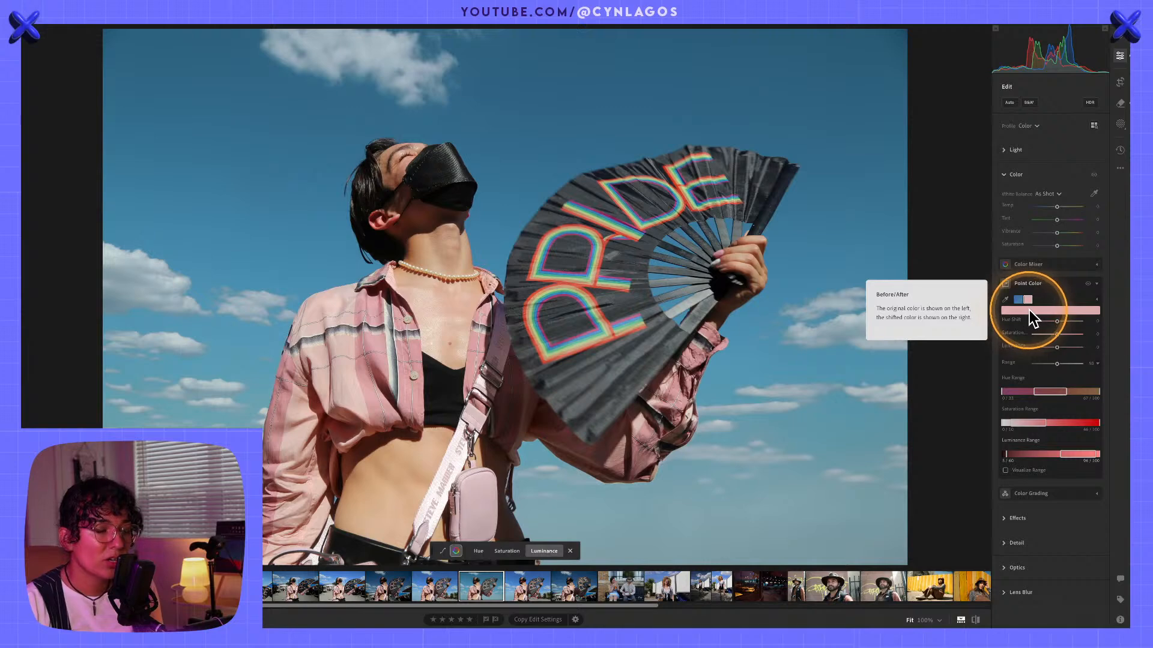
Step: Visualize the pink swatch's affected range and limit its hue range to the shirt's pinks, excluding the skin tones
left_click(1006, 470)
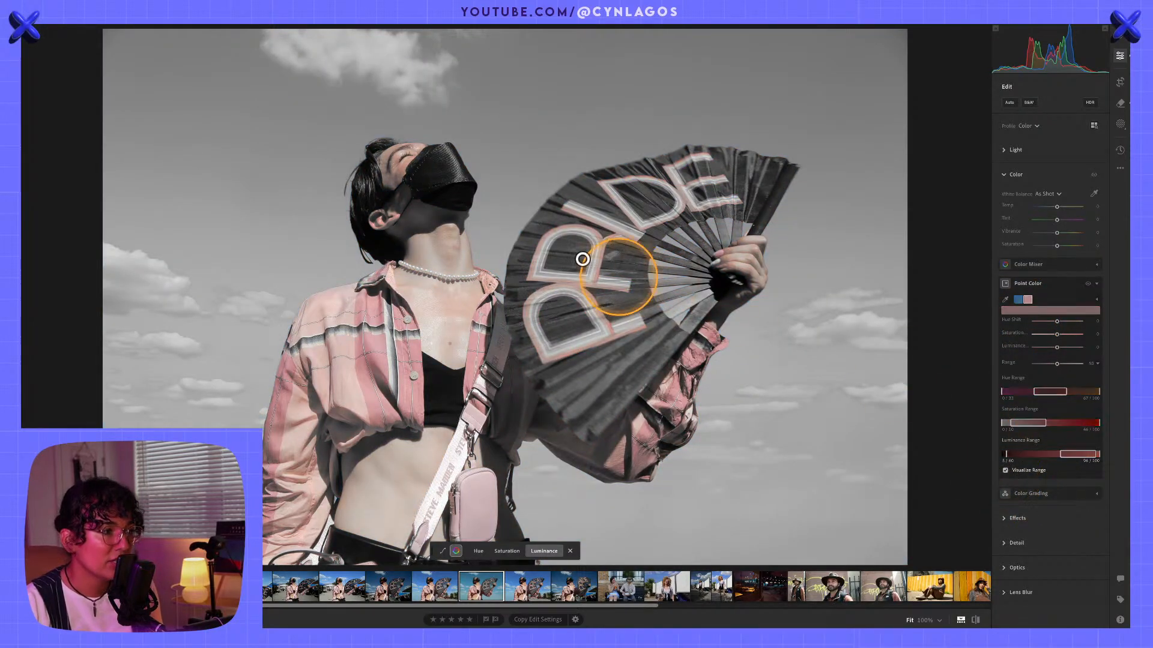
left_click_drag(446, 290, 574, 280)
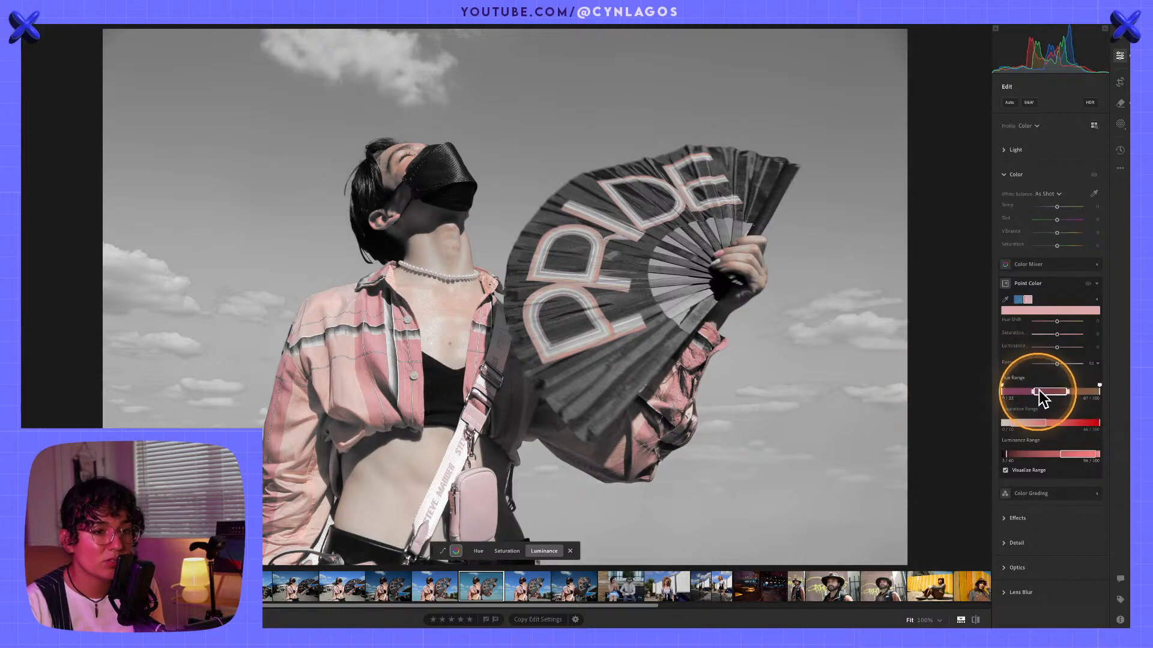
key("alt")
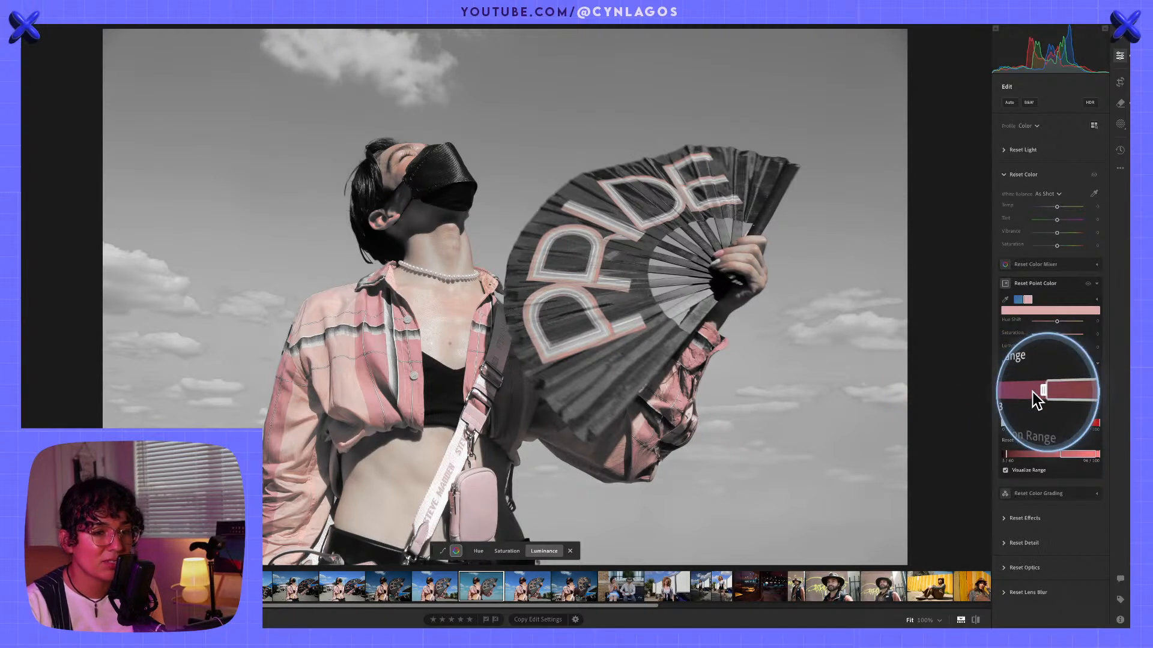
left_click_drag(1045, 397, 1068, 401)
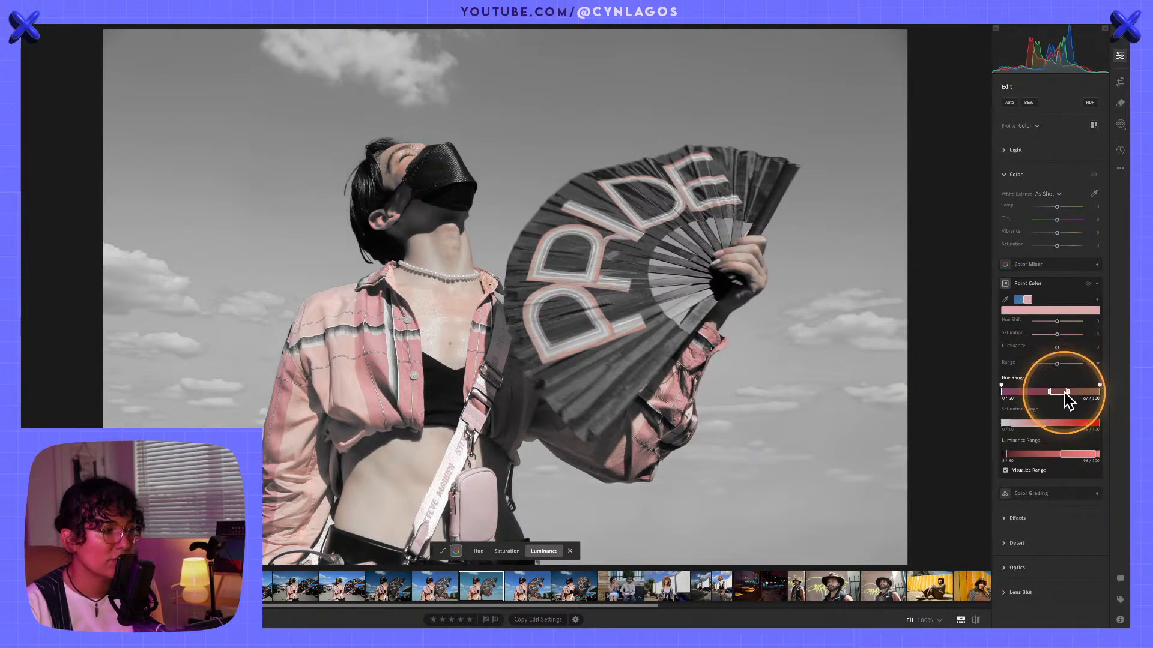
left_click_drag(1058, 389, 1001, 395)
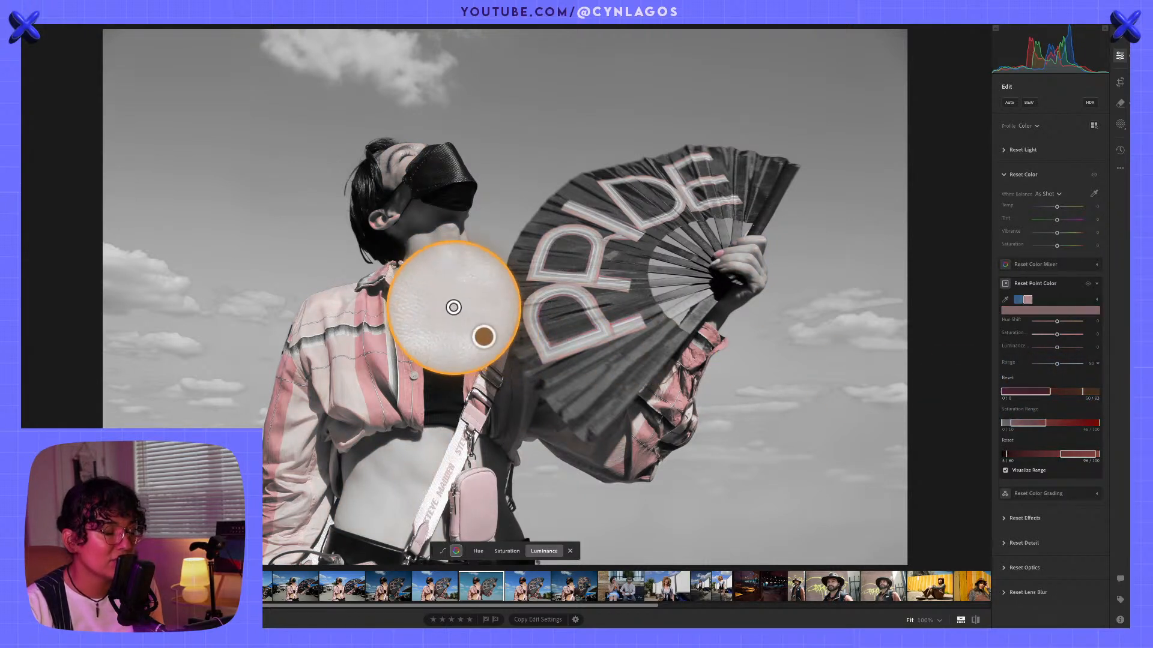
key("alt")
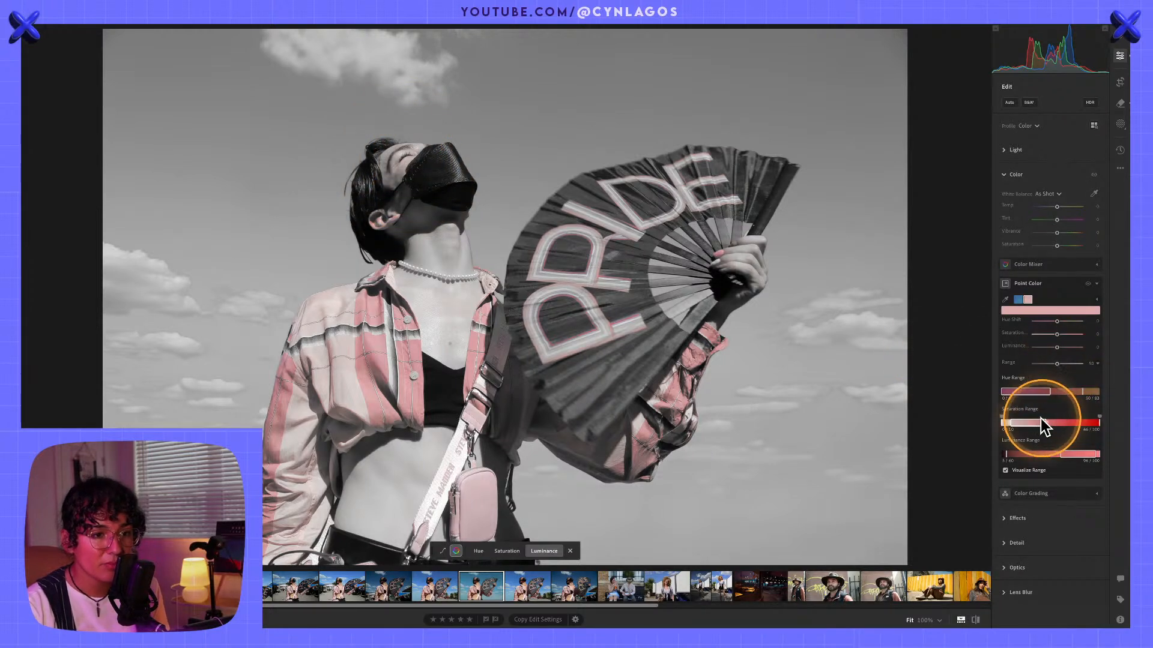
Step: Narrow the pink swatch's saturation and luminance ranges around the shirt, and turn off the range visualization
left_click_drag(1047, 424, 1019, 423)
key("alt")
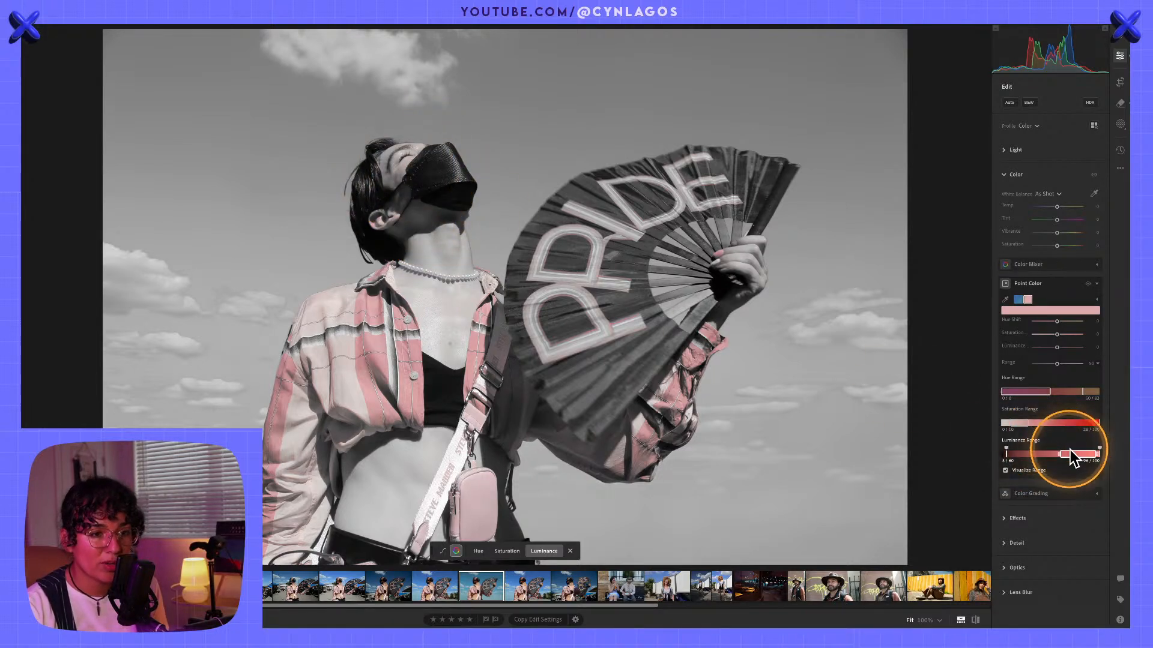
left_click_drag(1059, 456, 1075, 459)
key("alt")
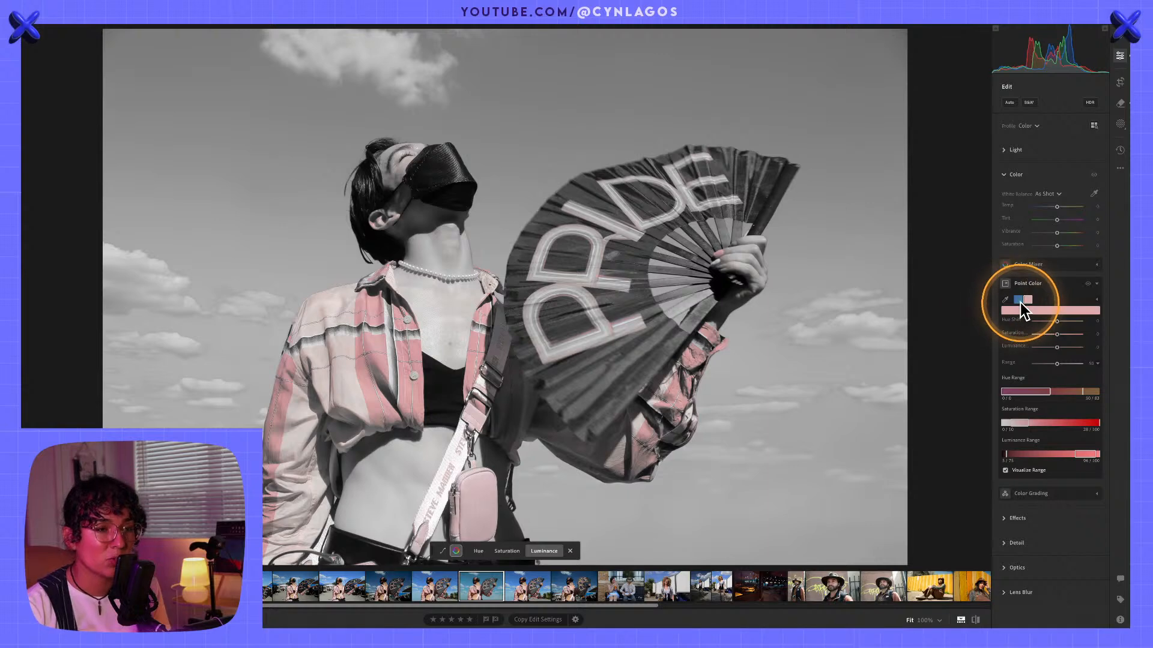
left_click(1005, 470)
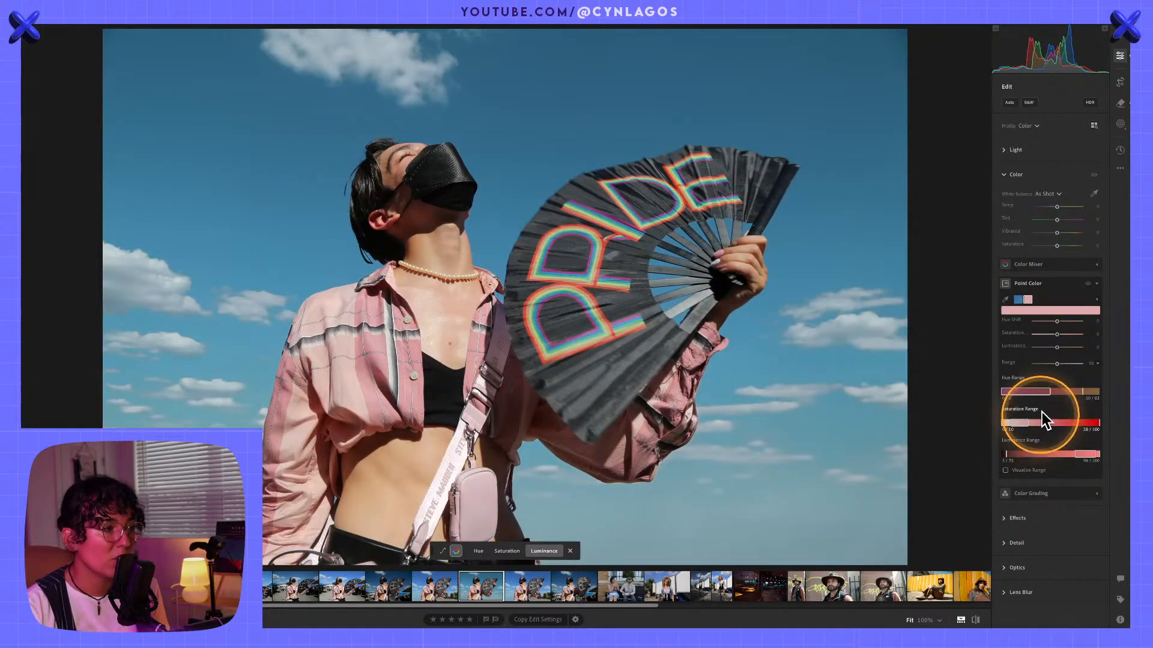
Step: Raise the pink swatch's saturation to about +36 and test its hue shift at both extremes, checking the affected range
left_click(1006, 470)
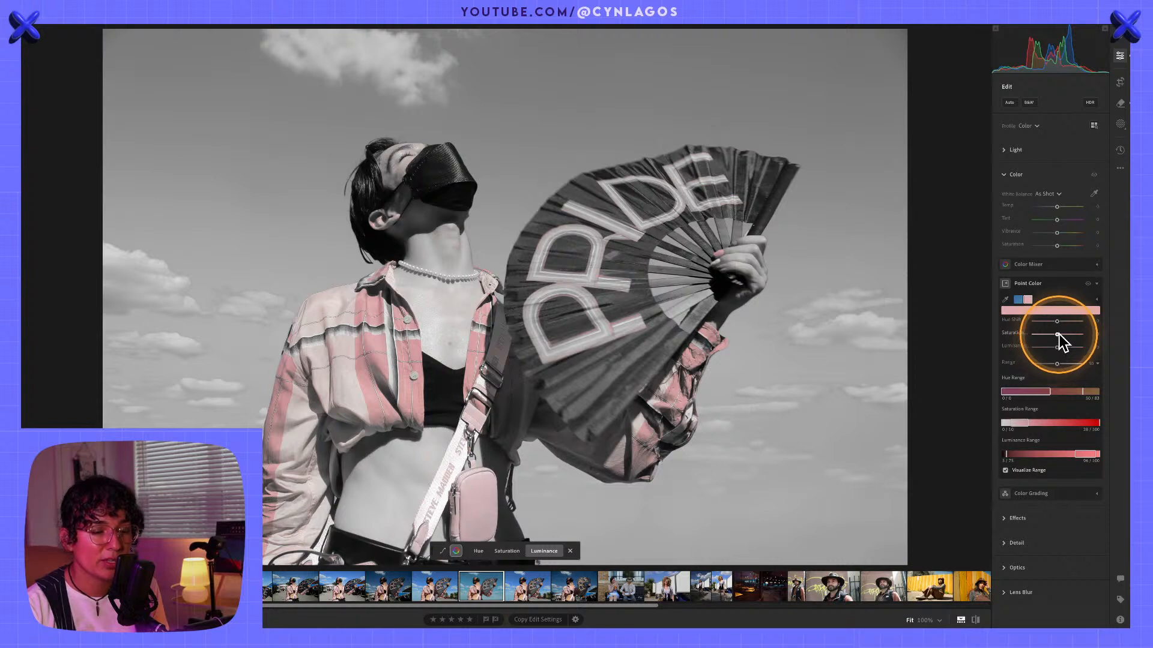
left_click_drag(1059, 334, 1010, 321)
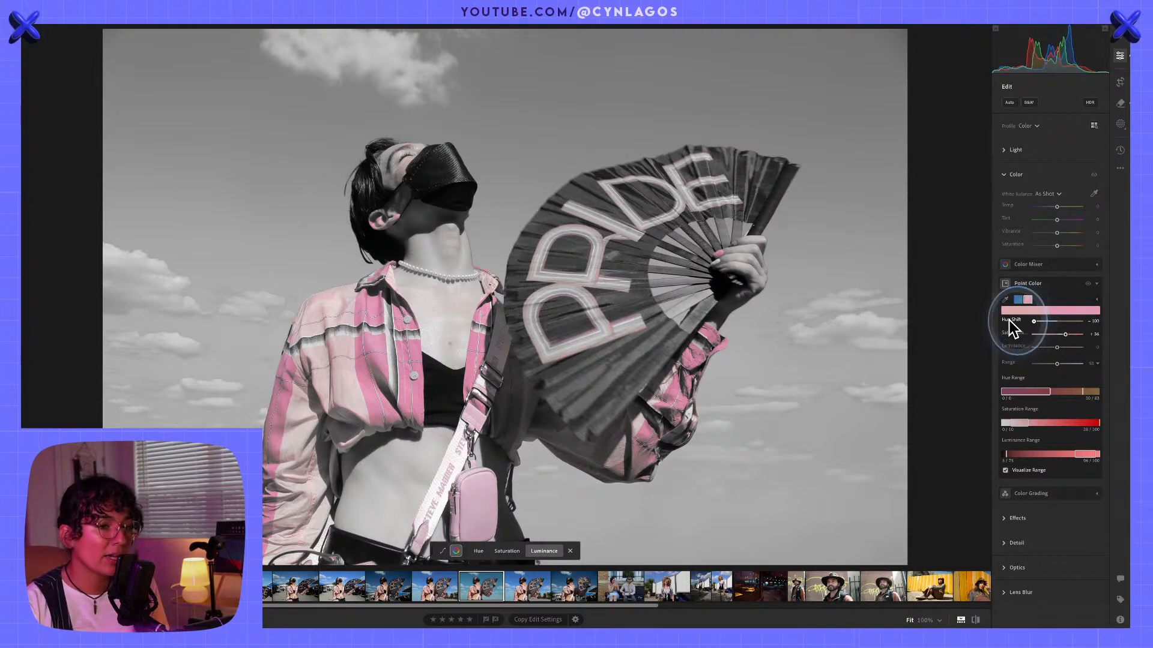
left_click_drag(1010, 320, 1104, 326)
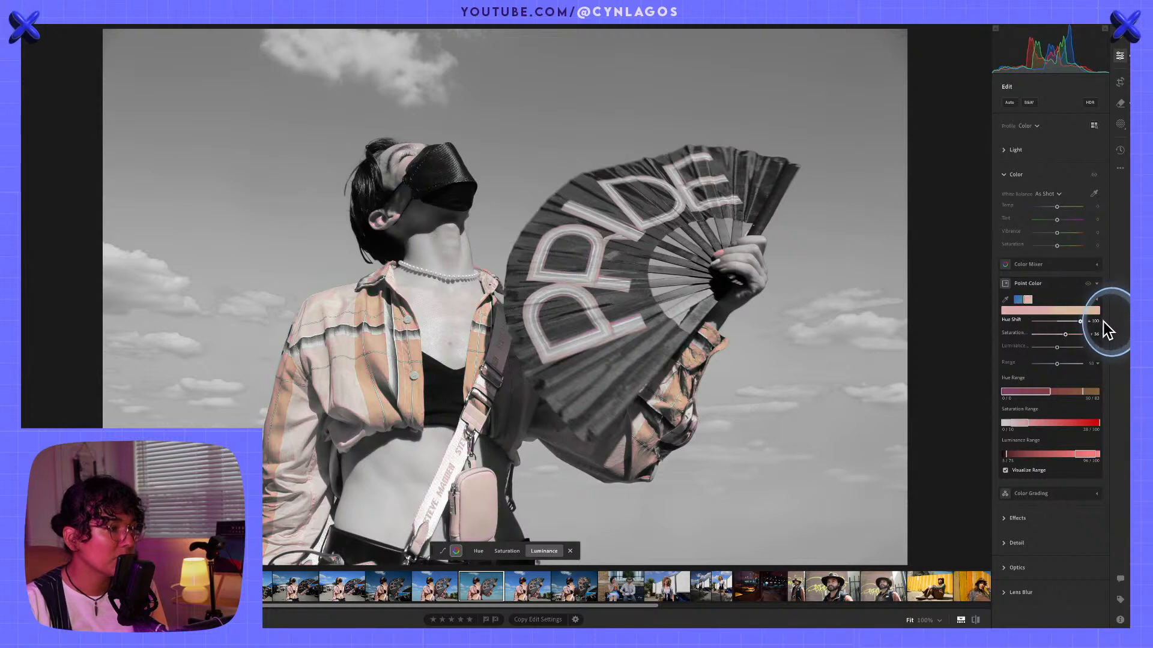
left_click(1006, 471)
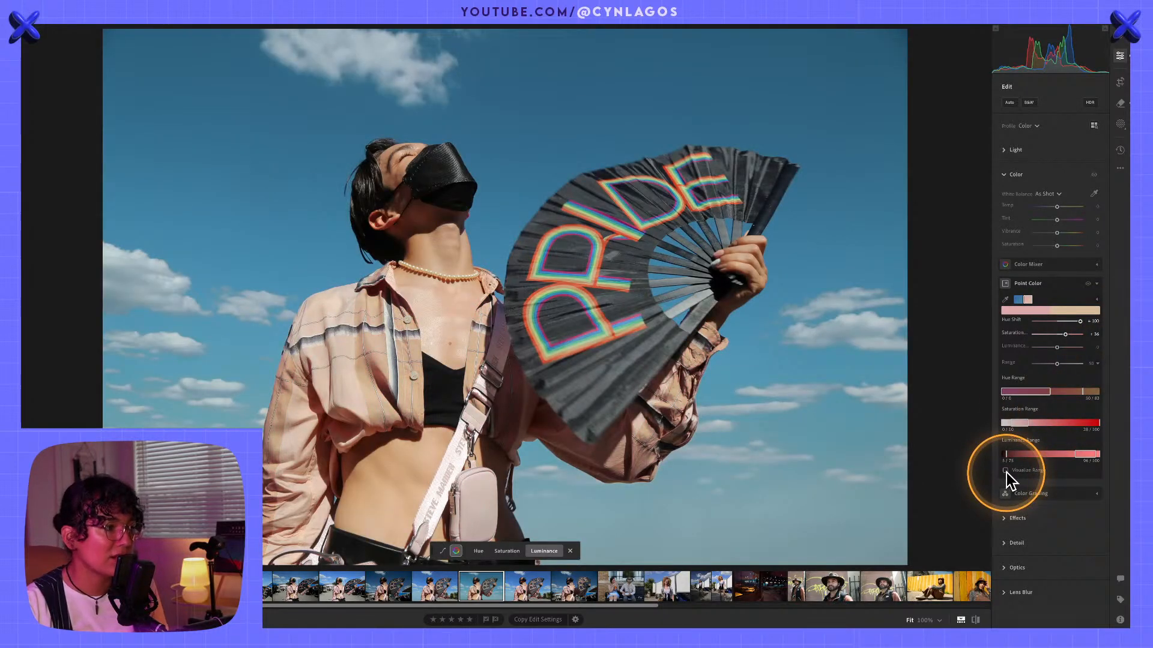
Step: Bring the pink swatch's hue shift back to neutral and fine-tune its luminance range
left_click_drag(1079, 322, 1011, 326)
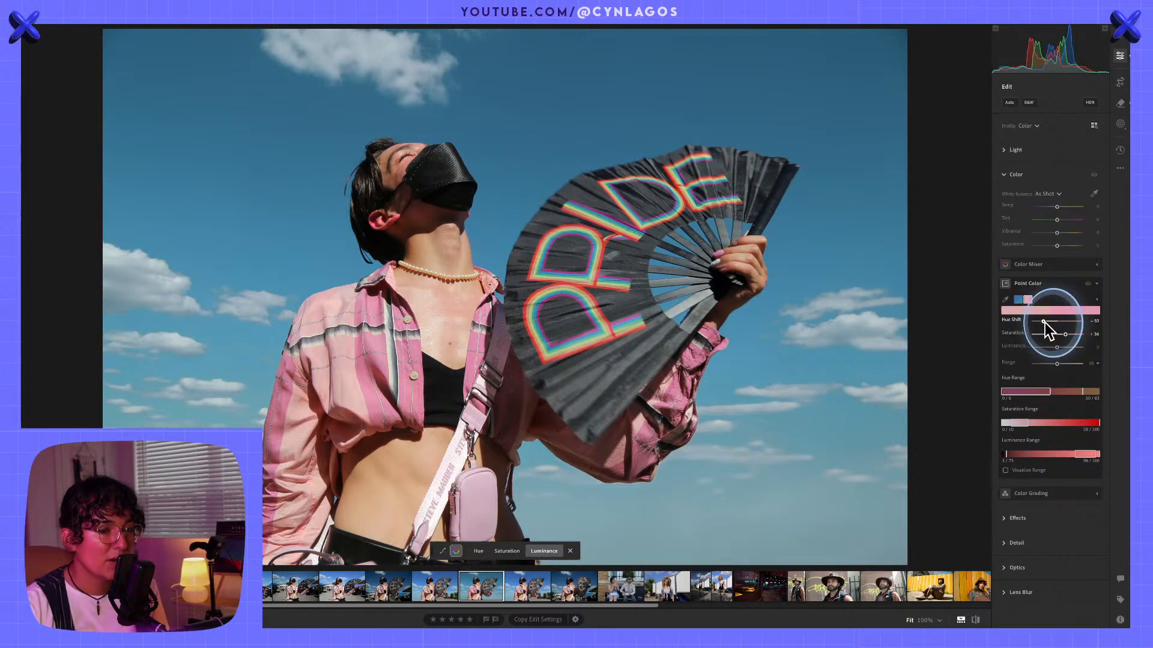
left_click_drag(1044, 322, 1054, 323)
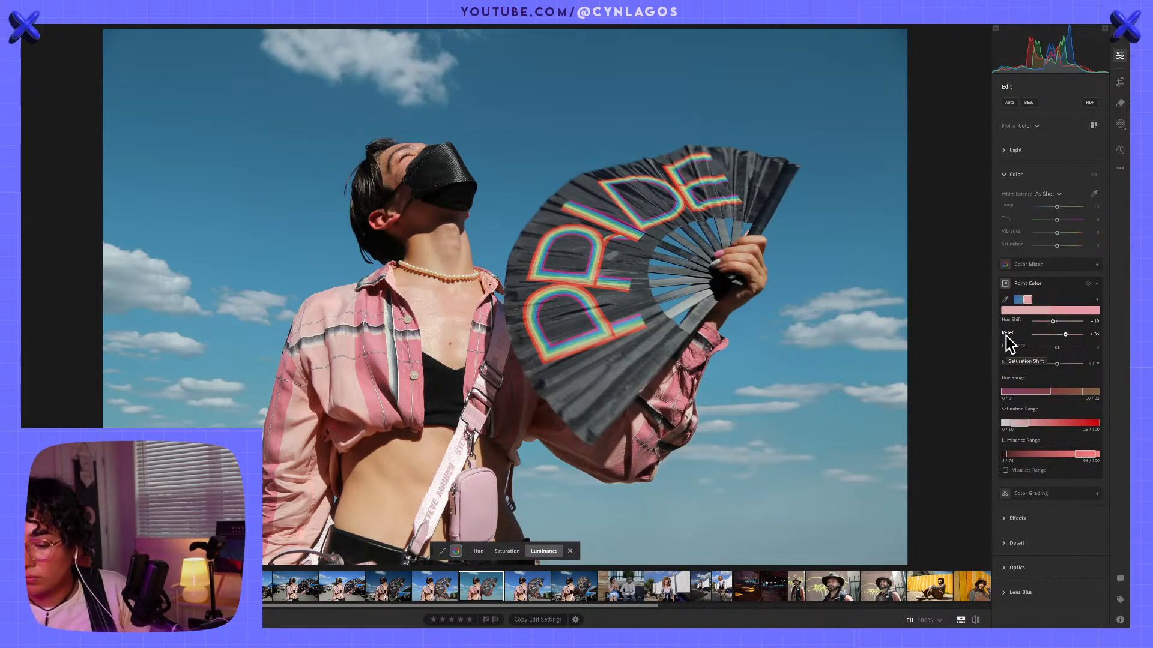
left_click(1001, 336)
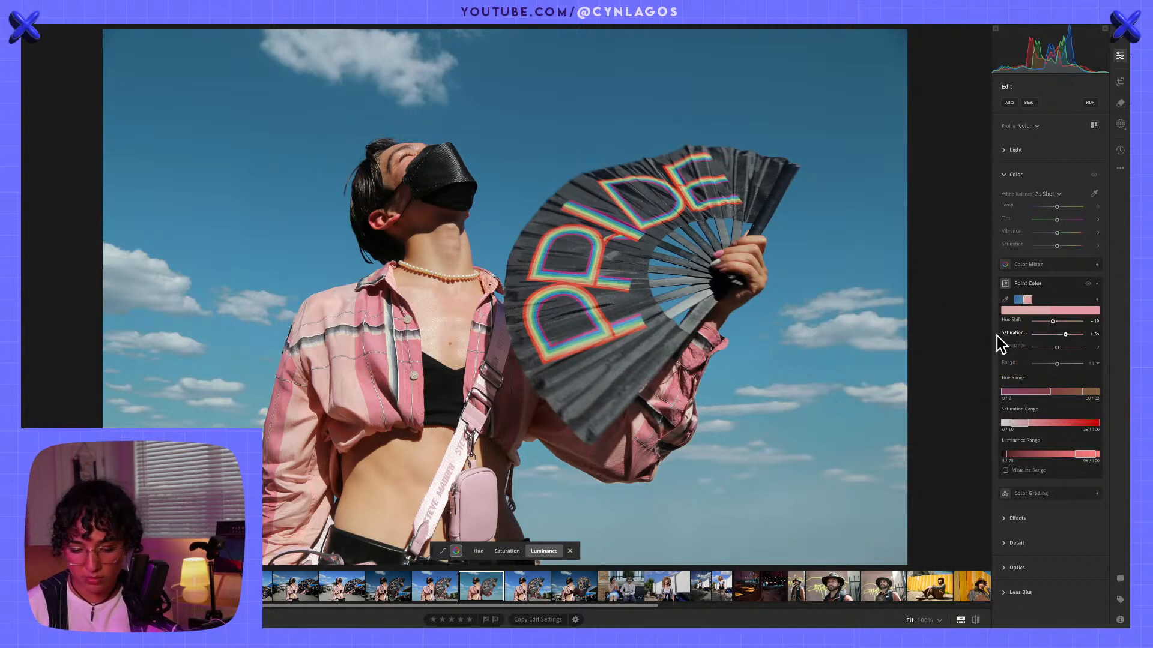
left_click(996, 338)
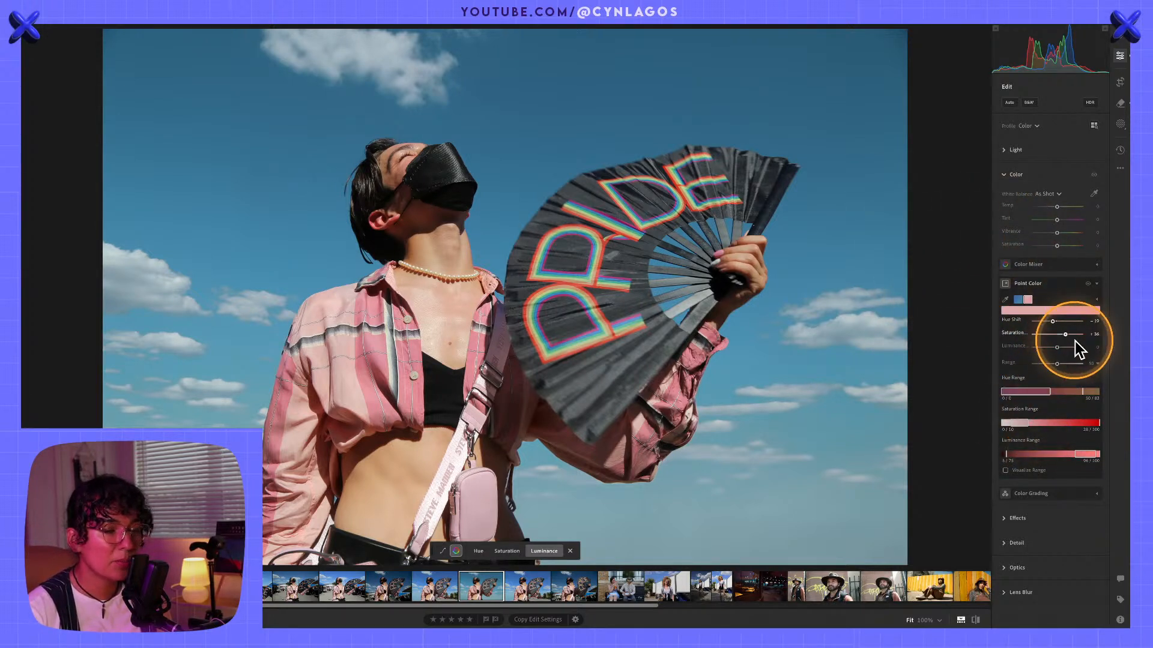
mouse_move(1087, 451)
left_mouse_down()
mouse_move(1082, 459)
mouse_move(1098, 461)
left_mouse_up()
mouse_move(1051, 347)
left_mouse_down()
mouse_move(1068, 364)
mouse_move(1015, 367)
mouse_move(1066, 363)
mouse_move(1025, 359)
mouse_move(1057, 360)
mouse_move(1074, 334)
mouse_move(1051, 335)
mouse_move(1070, 322)
mouse_move(1042, 322)
mouse_move(1057, 326)
left_mouse_up()
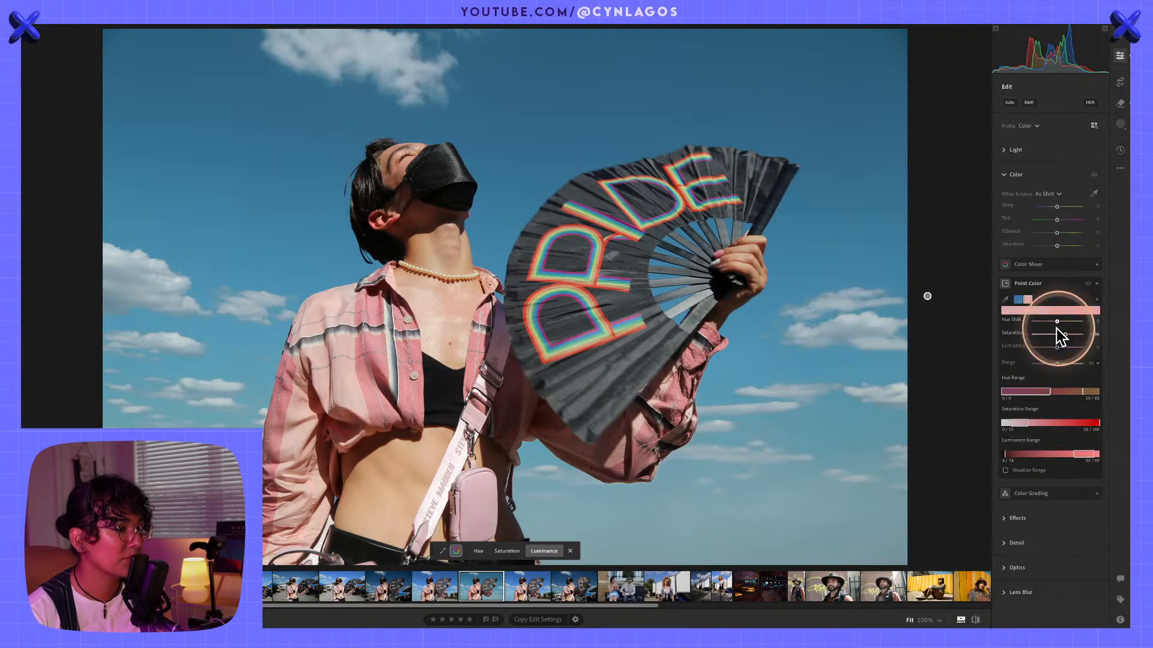
Step: Compare the edited fan portrait with the original photo
key("backslash")
key("backslash")
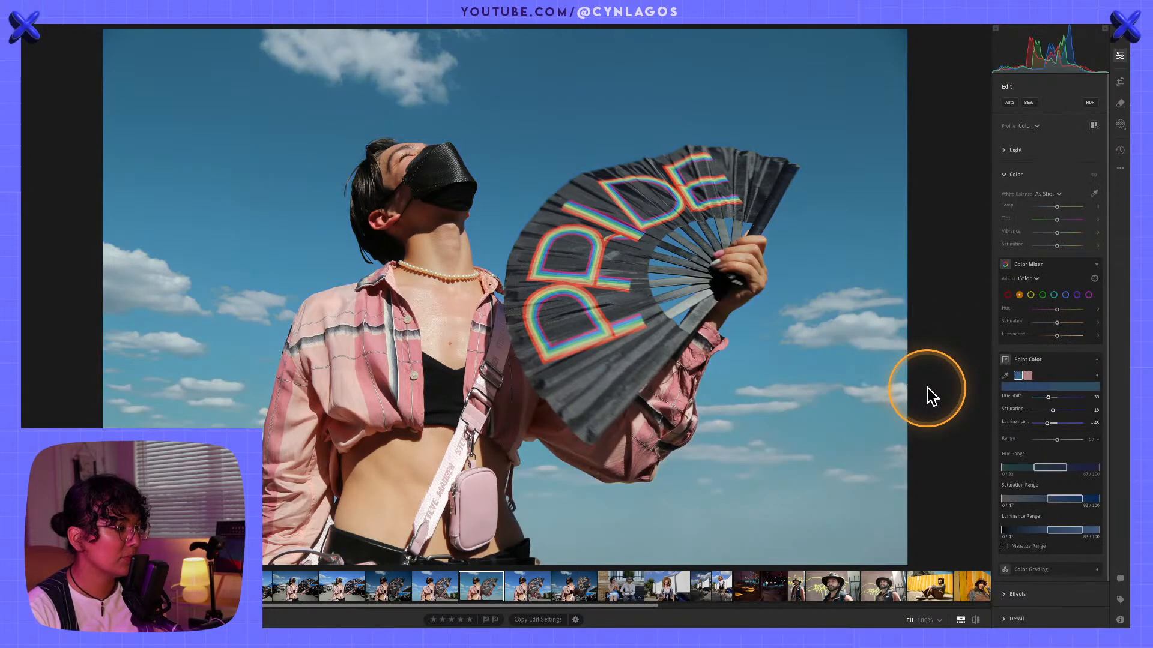
key("backslash")
key("backslash")
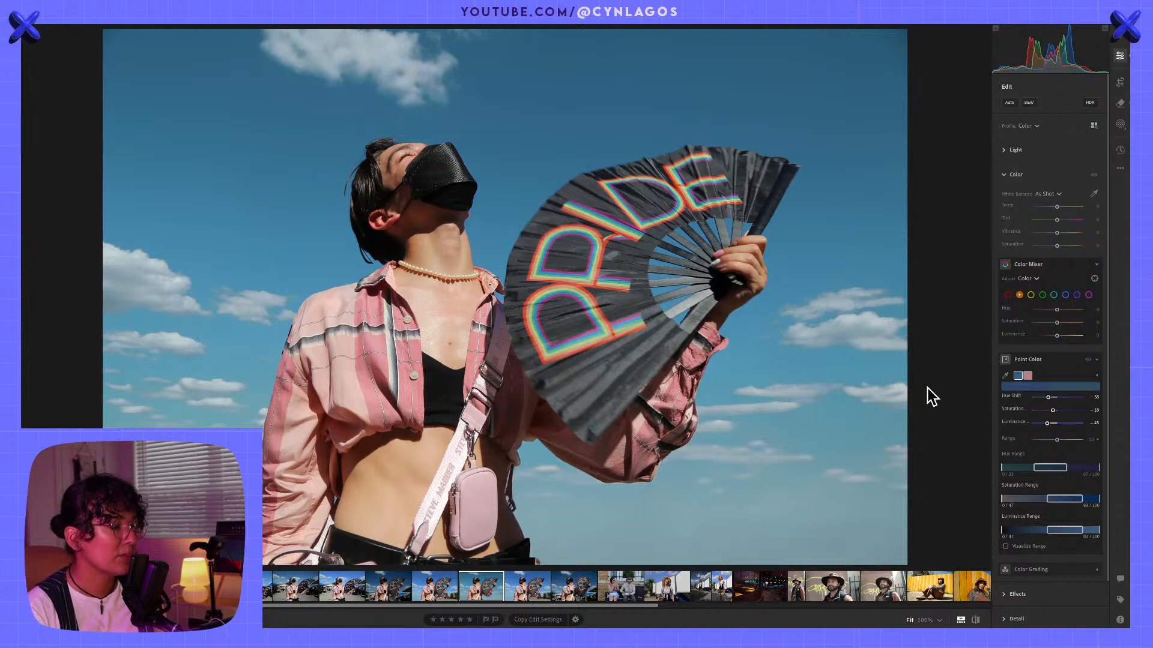
left_click(927, 388)
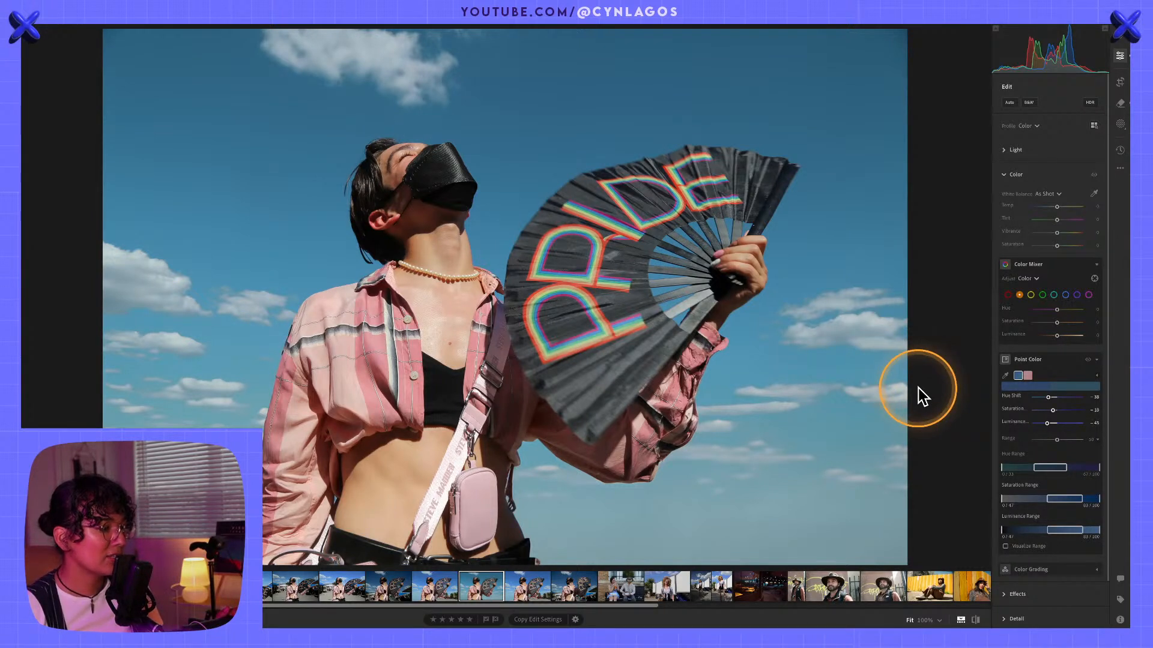
Step: Ready the generative Remove tool with a brush size of about 4 for the gap between sleeve and waist
left_click(327, 529)
left_click_drag(327, 530, 474, 384)
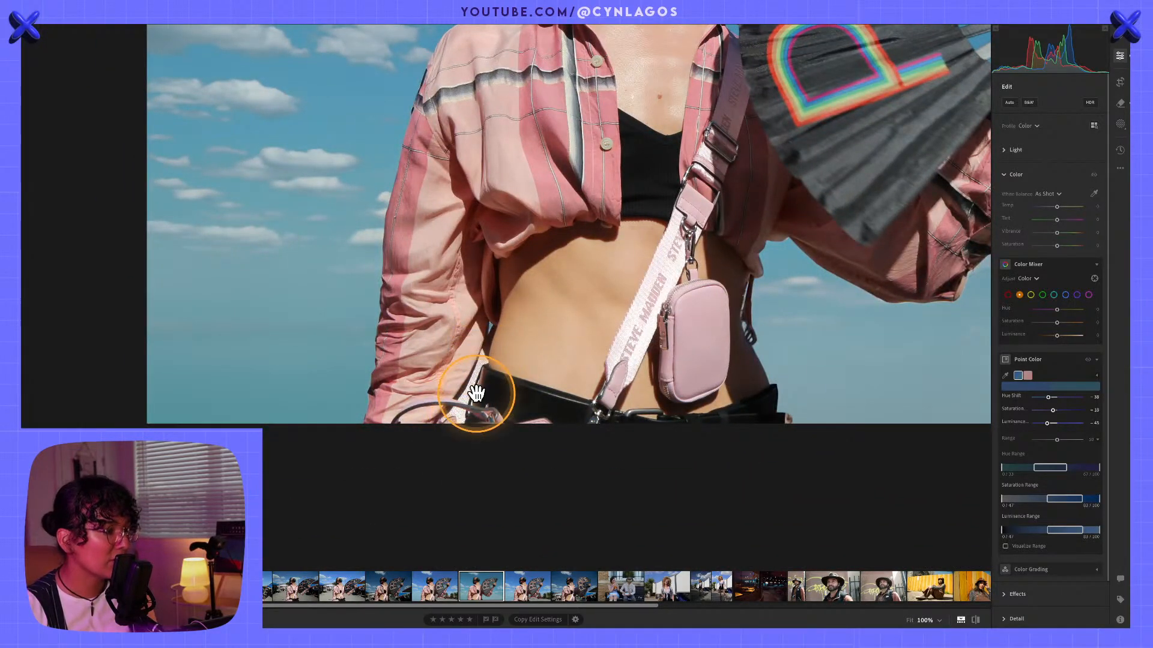
left_click(1120, 103)
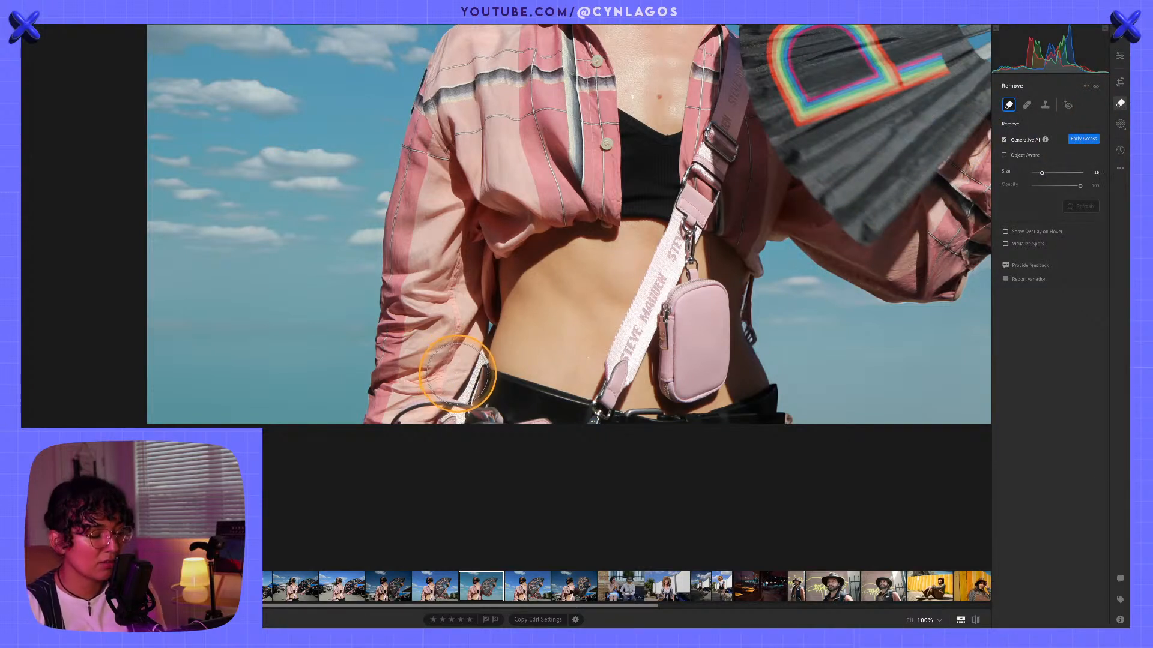
scroll(486, 357, "down", 1)
scroll(486, 346, "down", 1)
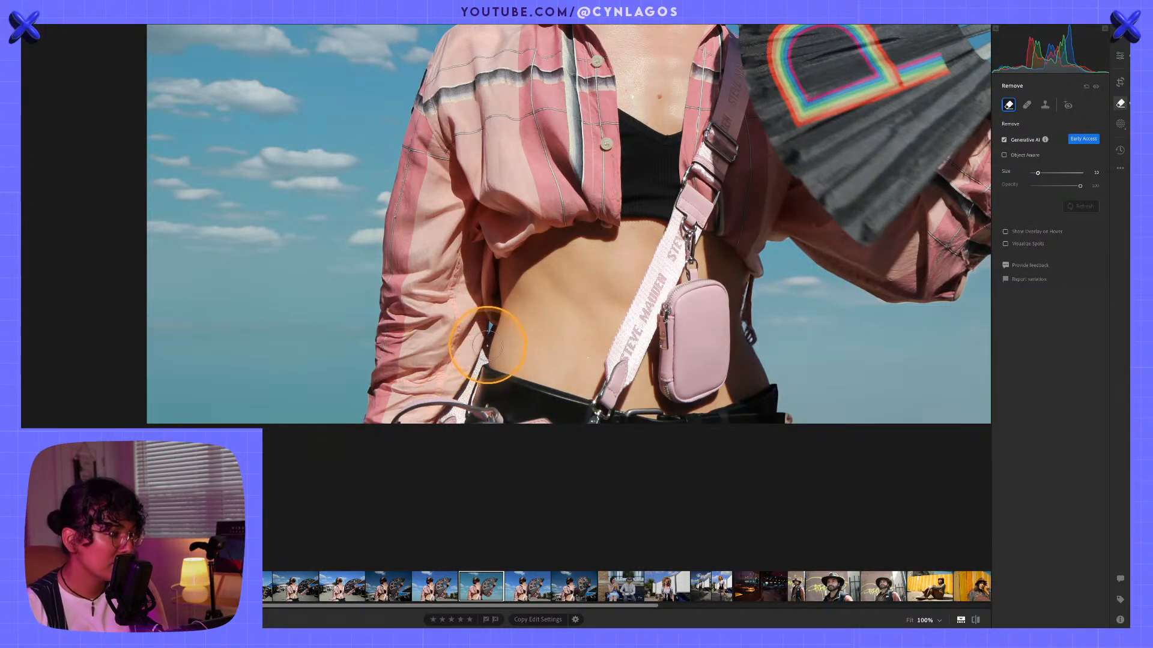
scroll(488, 330, "down", 1)
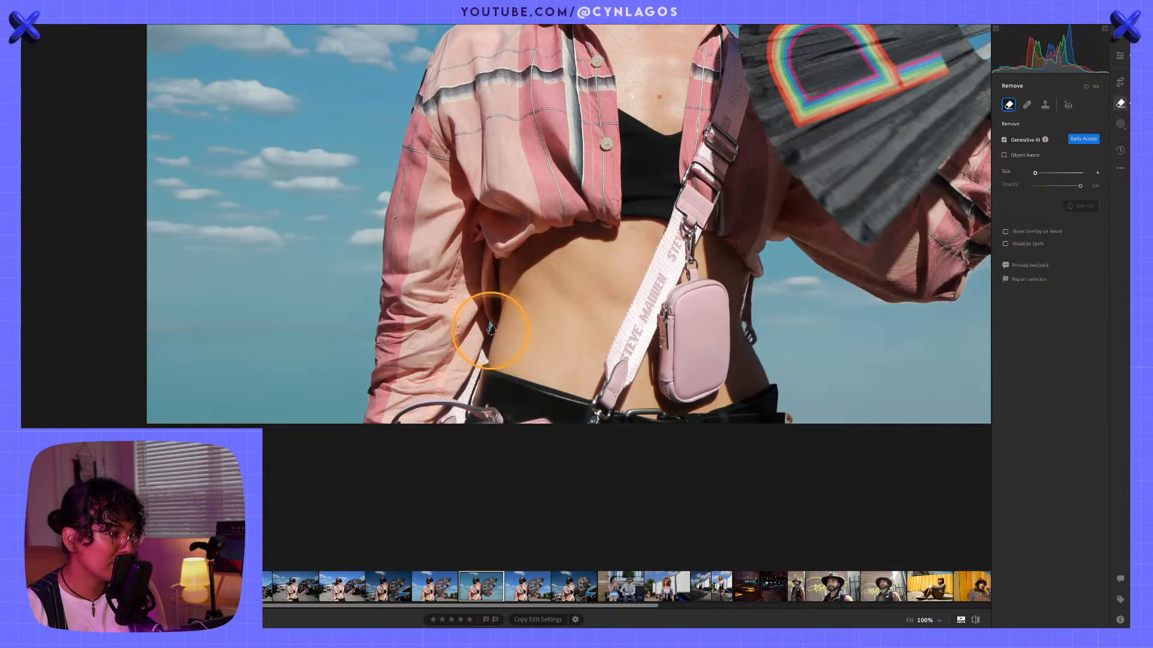
Step: Compare the waist and sleeve area with the original photo to identify leftover background
key("backslash")
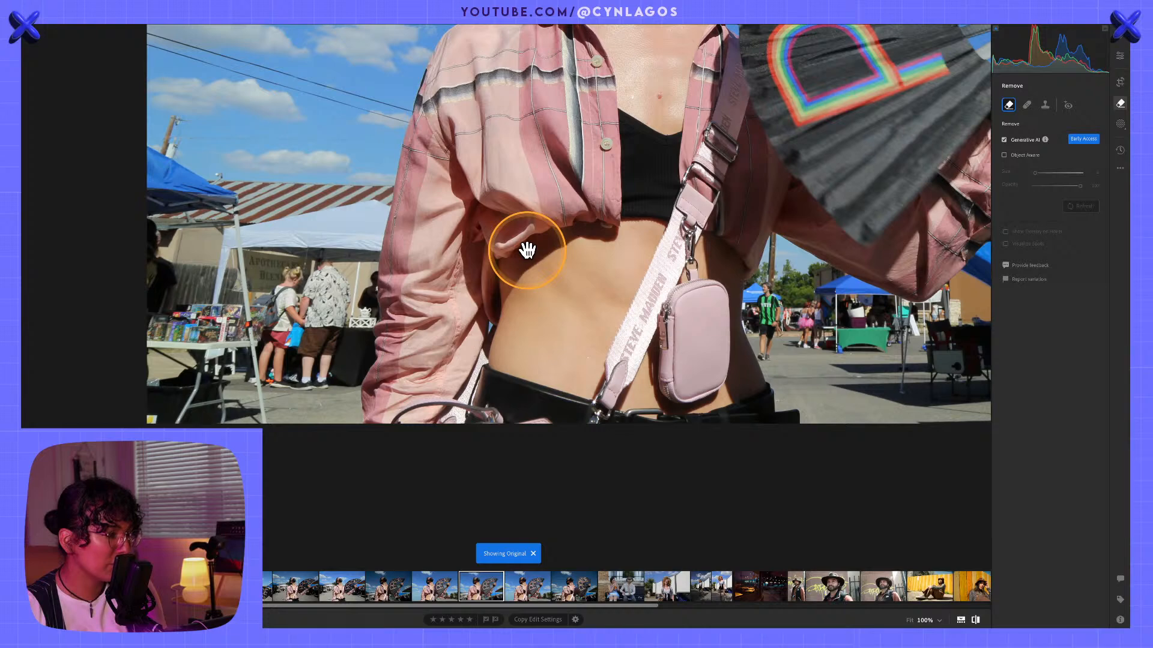
key("backslash")
key("backslash")
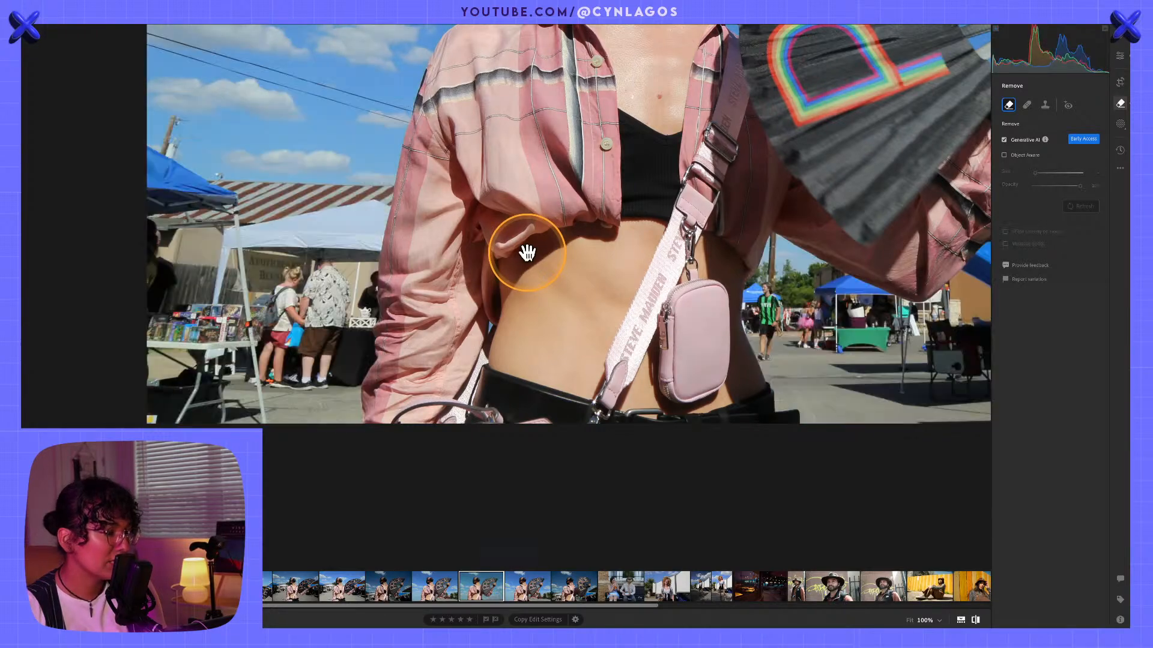
key("backslash")
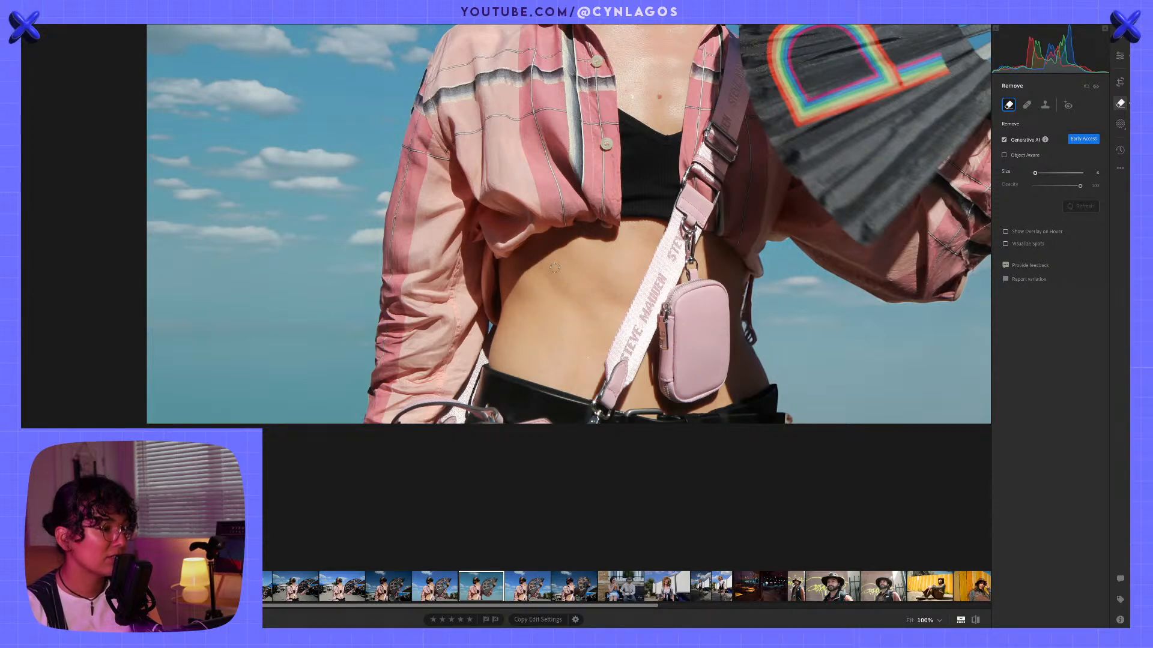
key("backslash")
key("backslash")
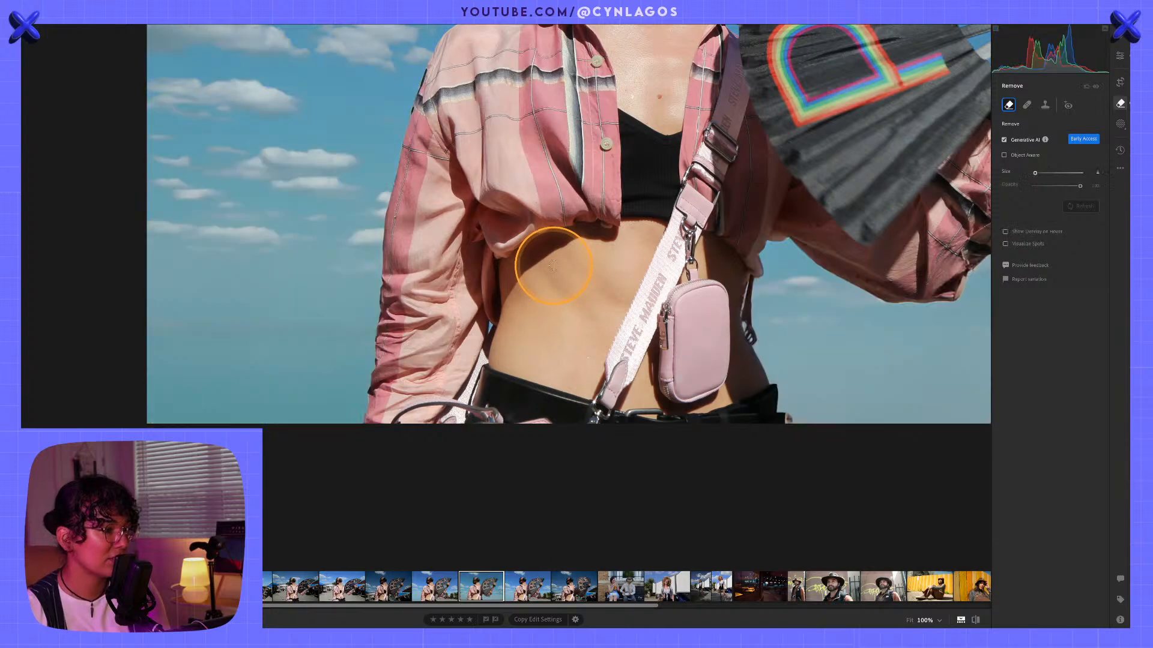
key("backslash")
key("backslash")
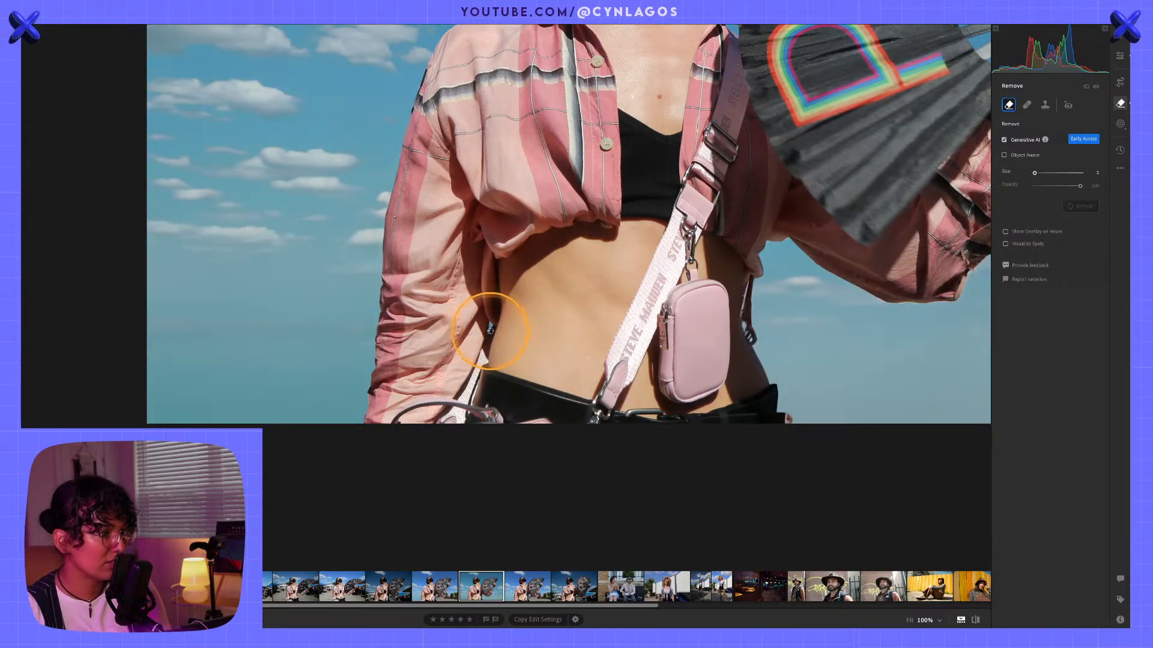
Step: Mark the leftover background sliver between the sleeve and bare waist for generative removal, using a brush size of 3
mouse_move(490, 331)
left_mouse_down()
mouse_move(487, 335)
mouse_move(466, 412)
left_mouse_up()
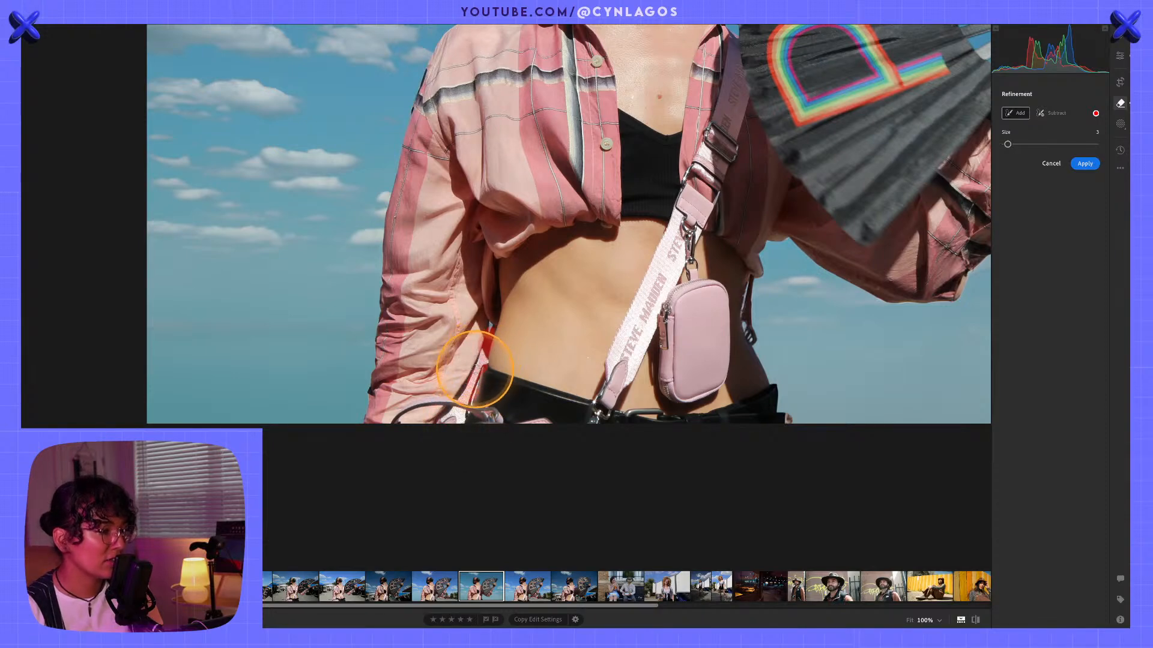
left_click_drag(474, 372, 490, 319)
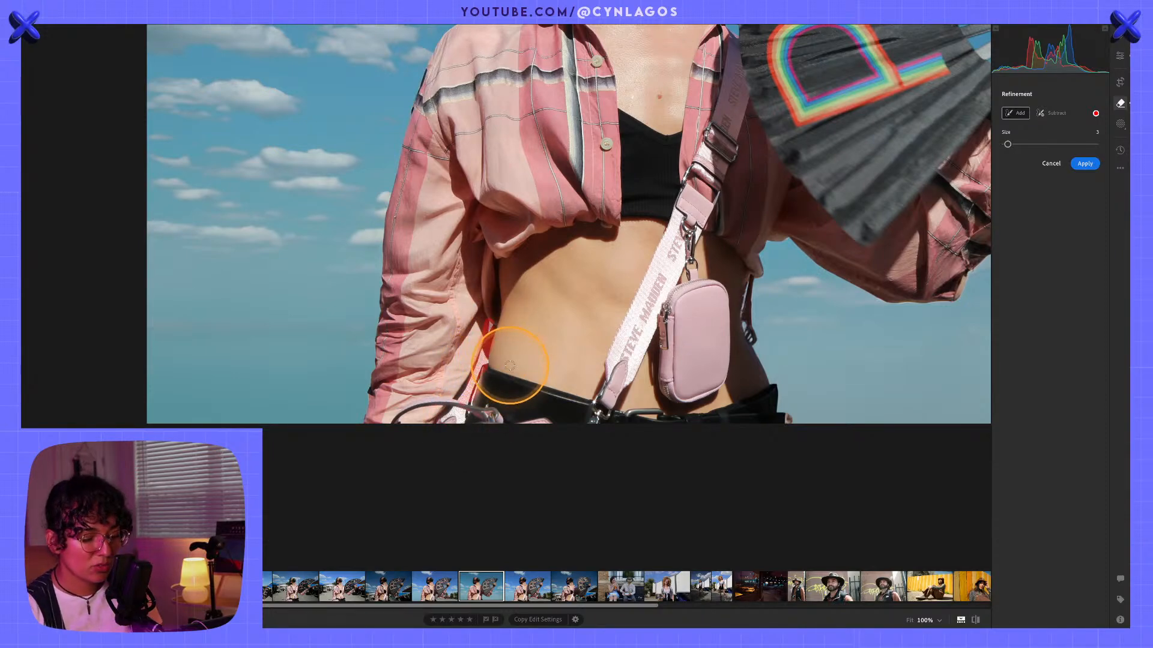
key("super+equal")
key("super+equal")
key("super+equal")
key("super+equal")
left_click_drag(301, 331, 734, 199)
left_click_drag(420, 337, 509, 263)
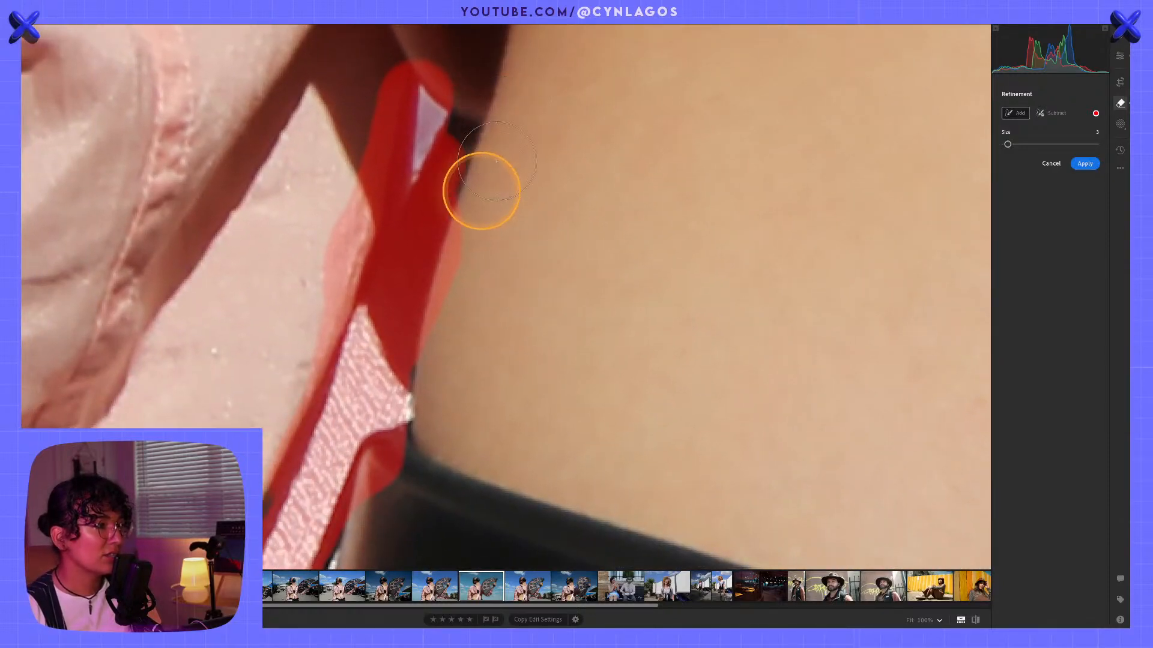
Step: Subtract the selection spilling onto the bare waist from the removal area, finishing with a brush size of 2
left_click(1044, 120)
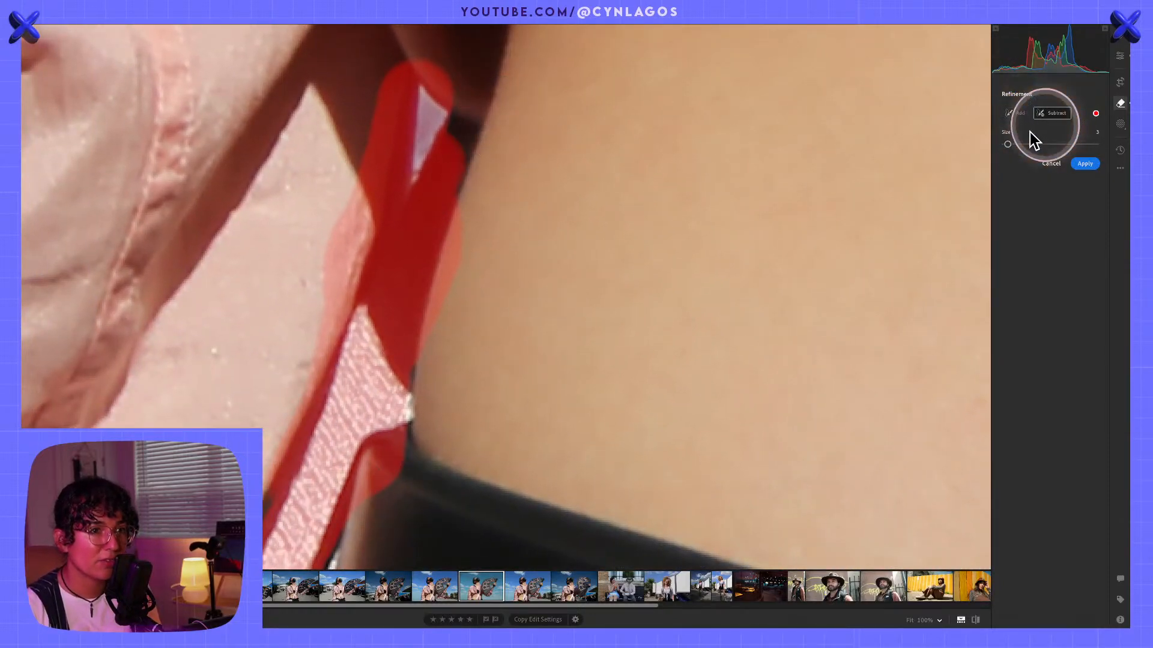
mouse_move(442, 390)
left_mouse_down()
mouse_move(442, 333)
mouse_move(434, 348)
mouse_move(445, 322)
left_mouse_up()
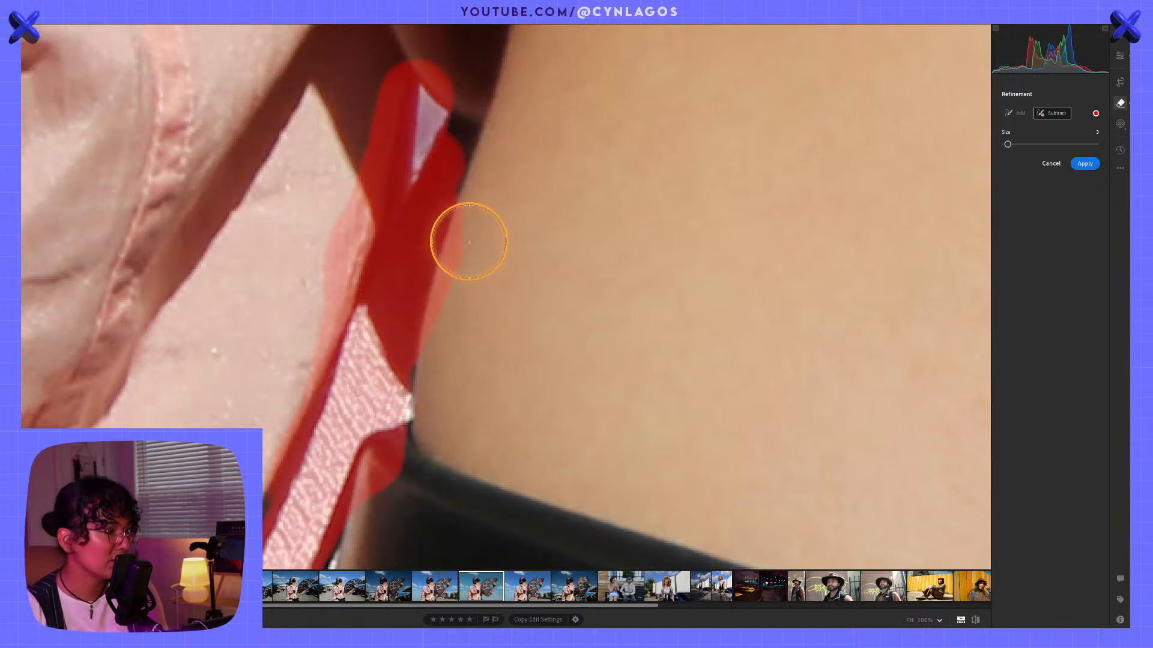
key("[")
mouse_move(481, 224)
left_mouse_down()
mouse_move(444, 345)
mouse_move(482, 190)
left_mouse_up()
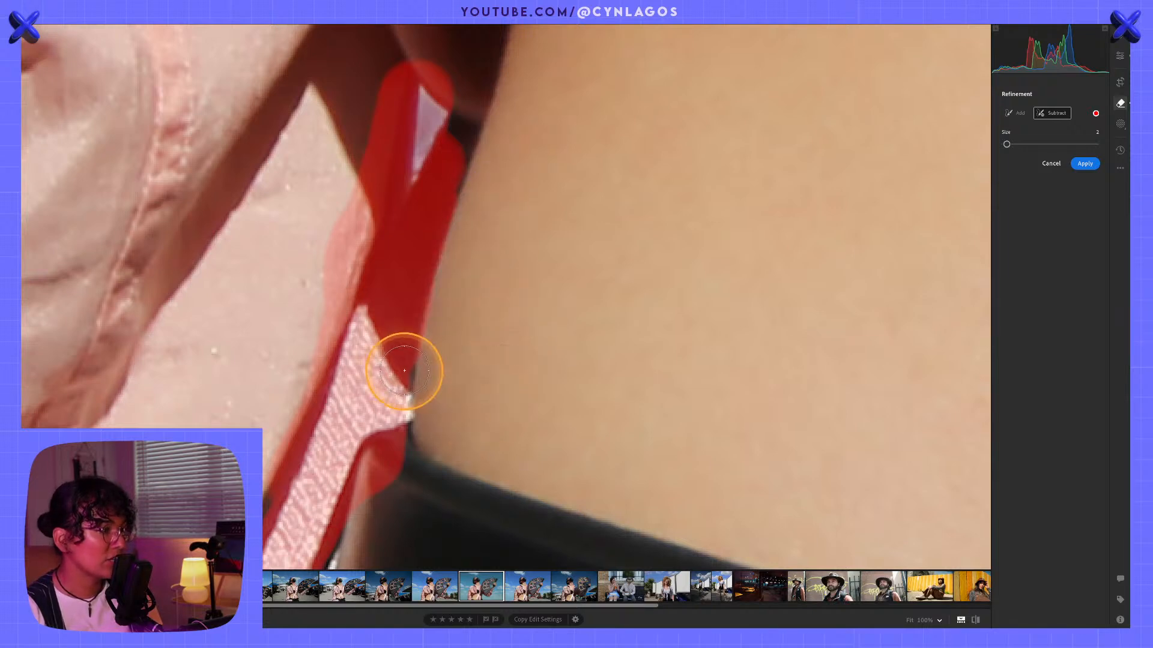
Step: Add the missed slivers along the waist edge and above the waistband to the removal selection, using a brush size of 1
left_click(1015, 114)
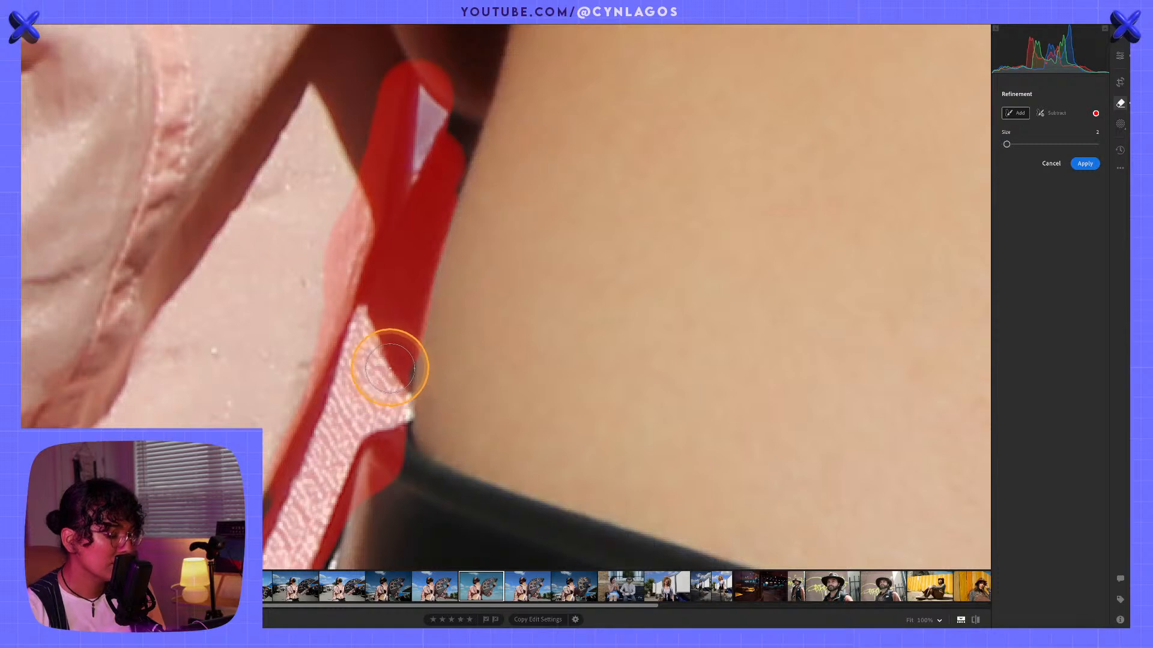
key("bracketleft")
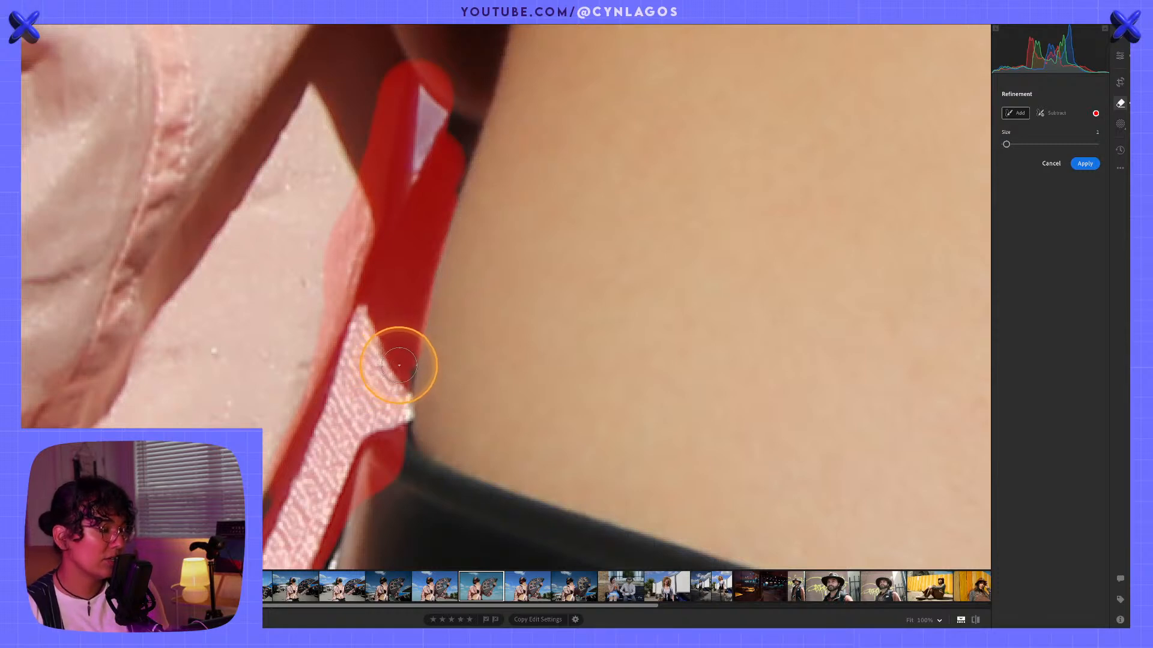
left_click_drag(404, 365, 407, 411)
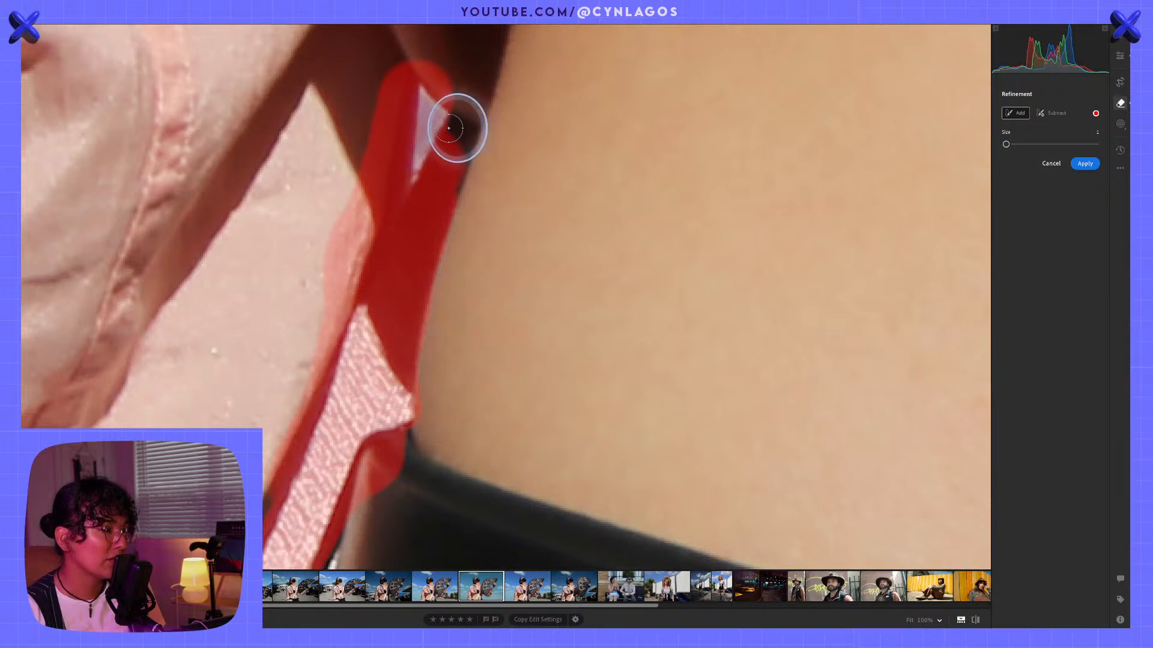
left_click_drag(454, 123, 458, 196)
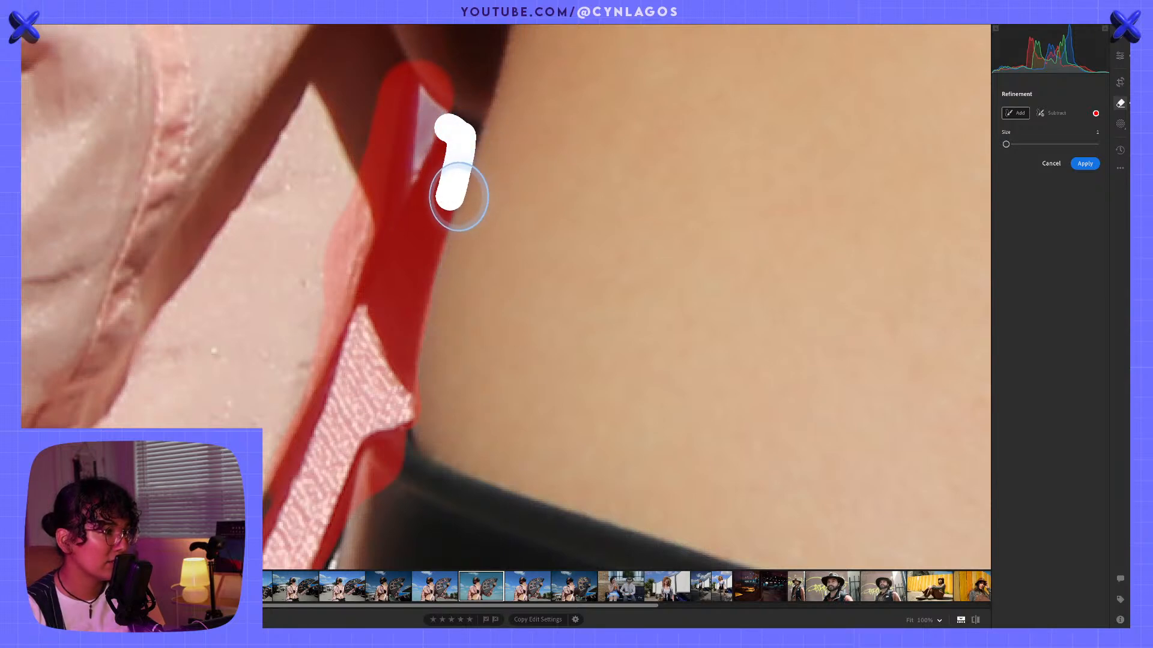
left_click(461, 128)
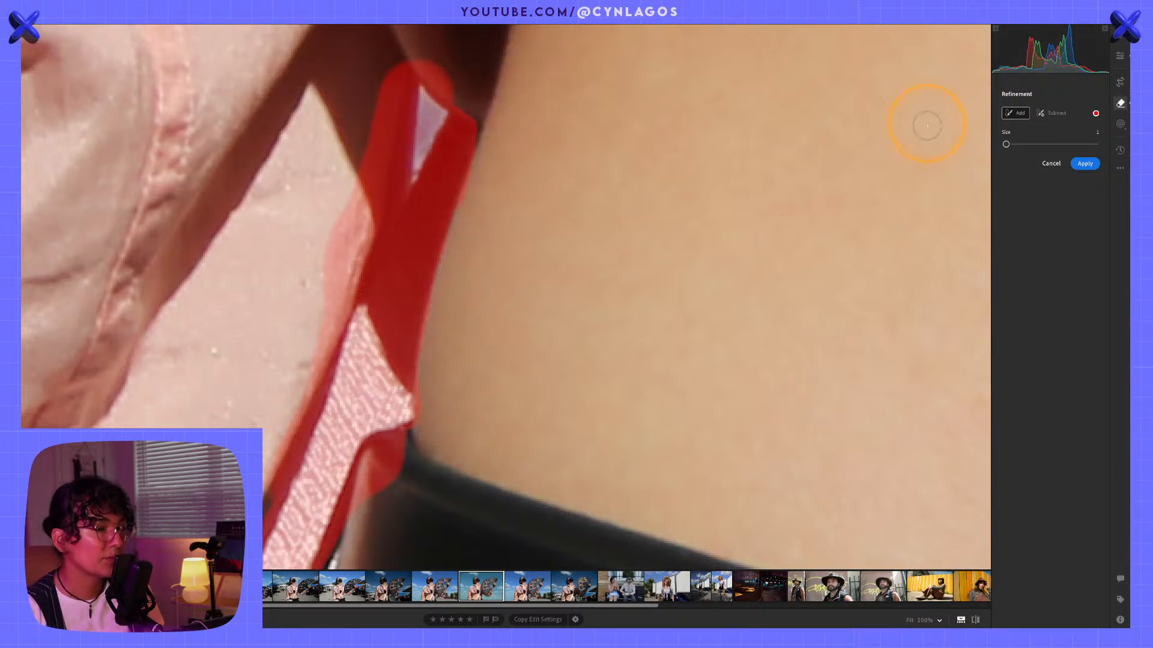
Step: Subtract the shirt and sleeve areas from the removal selection and apply the generative removal to the gap
left_click(1051, 114)
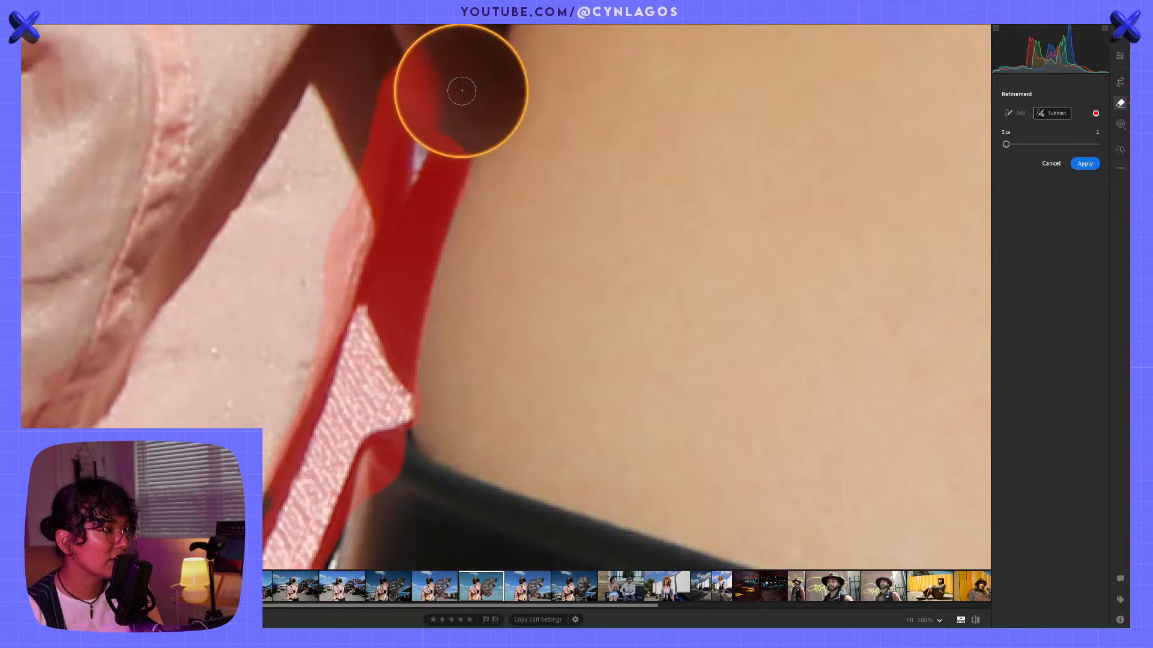
mouse_move(459, 87)
left_mouse_down()
mouse_move(417, 63)
mouse_move(393, 80)
mouse_move(381, 112)
mouse_move(411, 67)
mouse_move(379, 119)
mouse_move(379, 63)
mouse_move(360, 195)
mouse_move(338, 224)
mouse_move(316, 288)
left_mouse_up()
left_click_drag(360, 212, 272, 413)
mouse_move(360, 193)
left_mouse_down()
mouse_move(333, 292)
mouse_move(346, 208)
mouse_move(331, 242)
mouse_move(365, 133)
left_mouse_up()
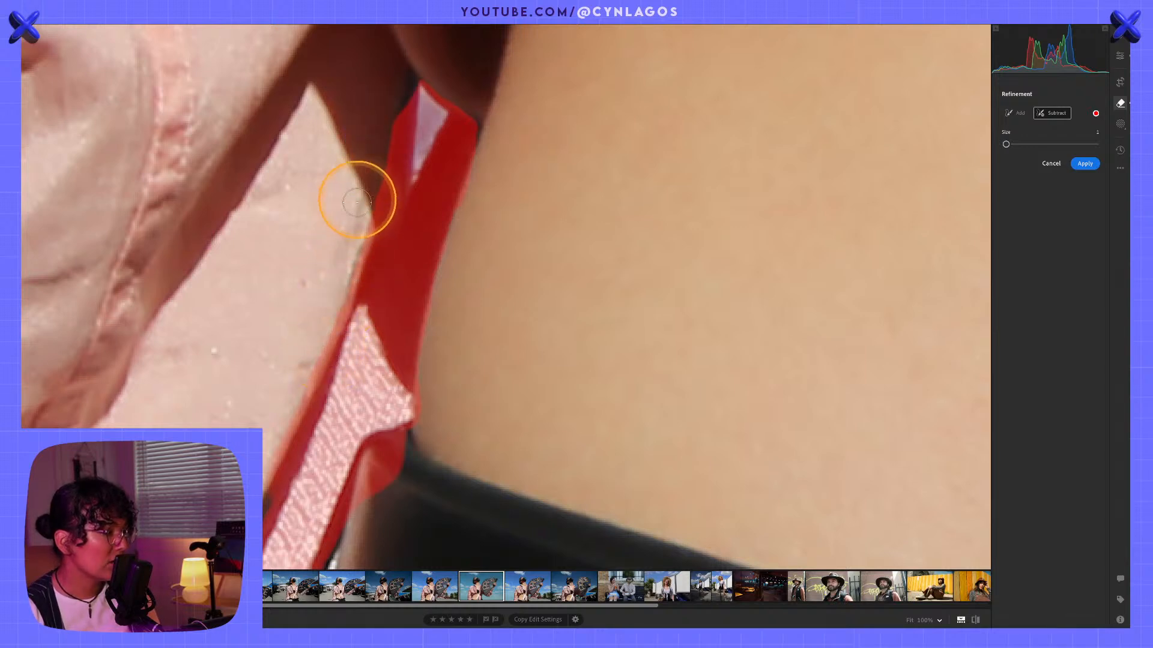
mouse_move(366, 201)
left_mouse_down()
mouse_move(318, 360)
mouse_move(267, 447)
mouse_move(264, 485)
left_mouse_up()
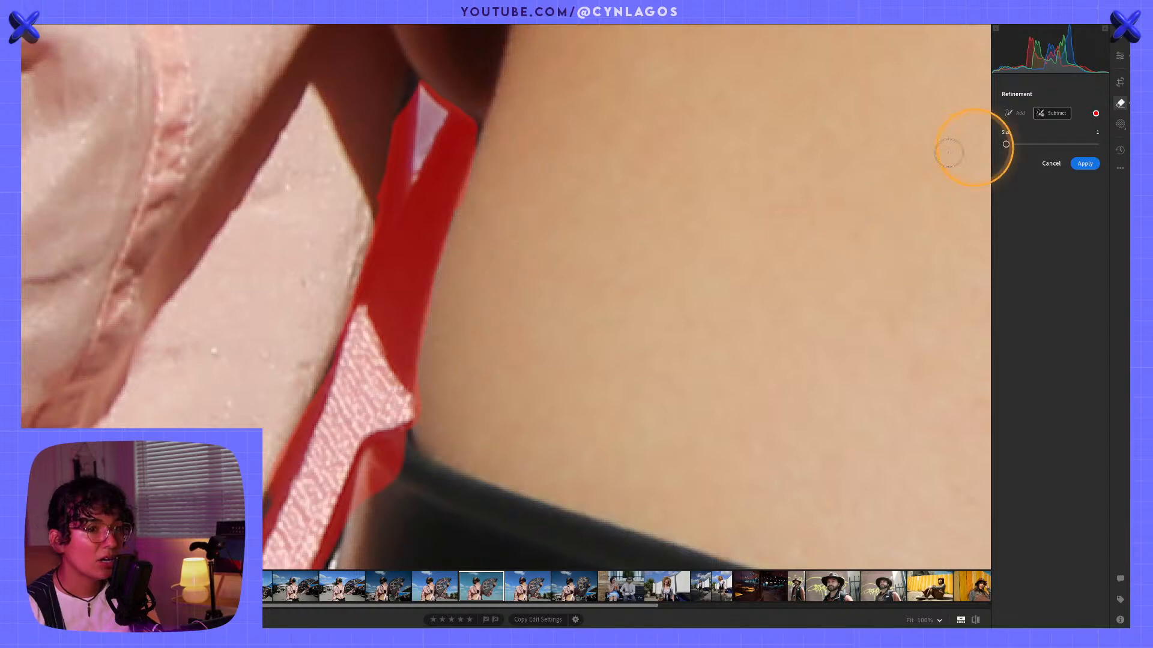
left_click(1088, 164)
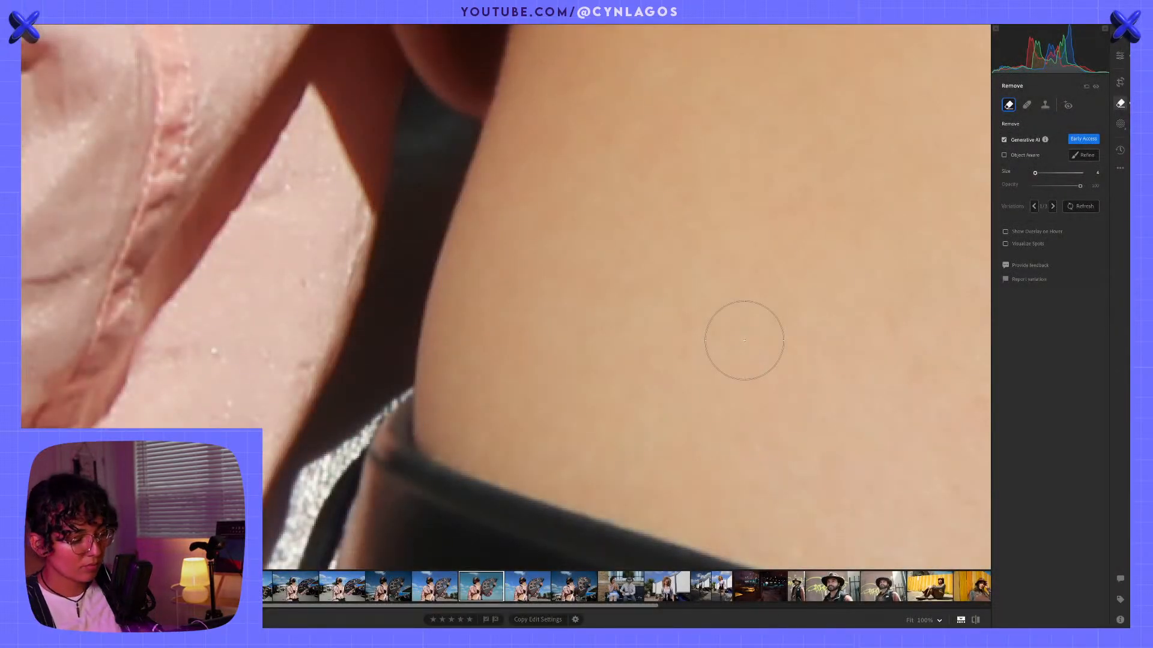
Step: Compare the generated variations for the gap between sleeve and waist, and keep the first one
scroll(744, 340, "down", 3)
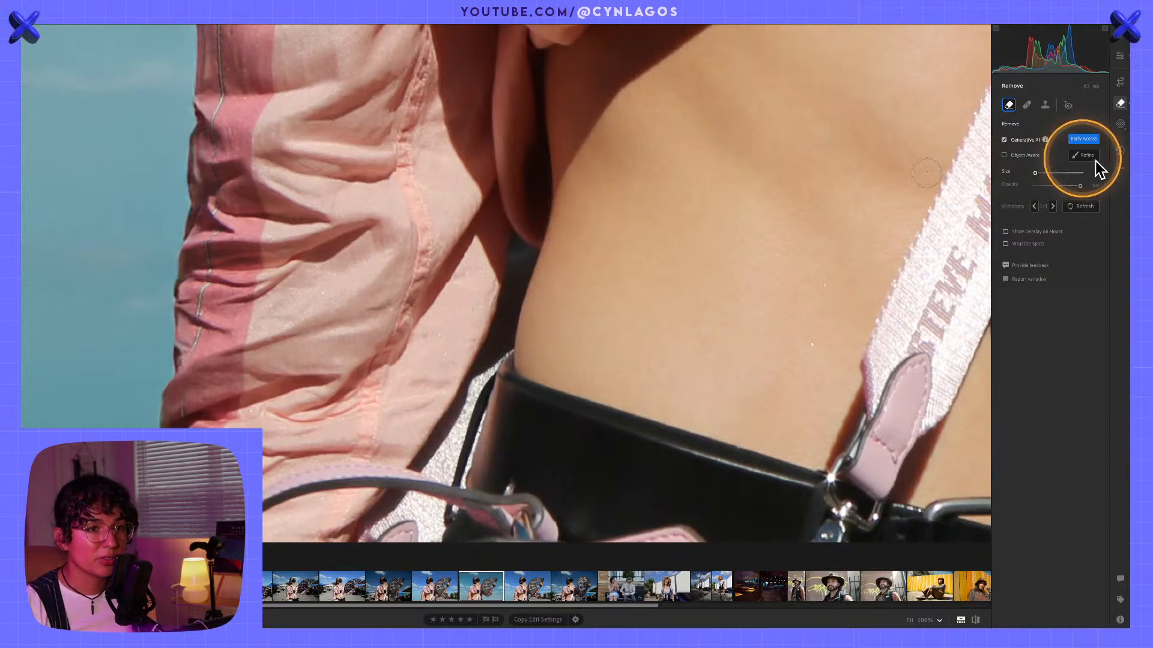
left_click(1053, 206)
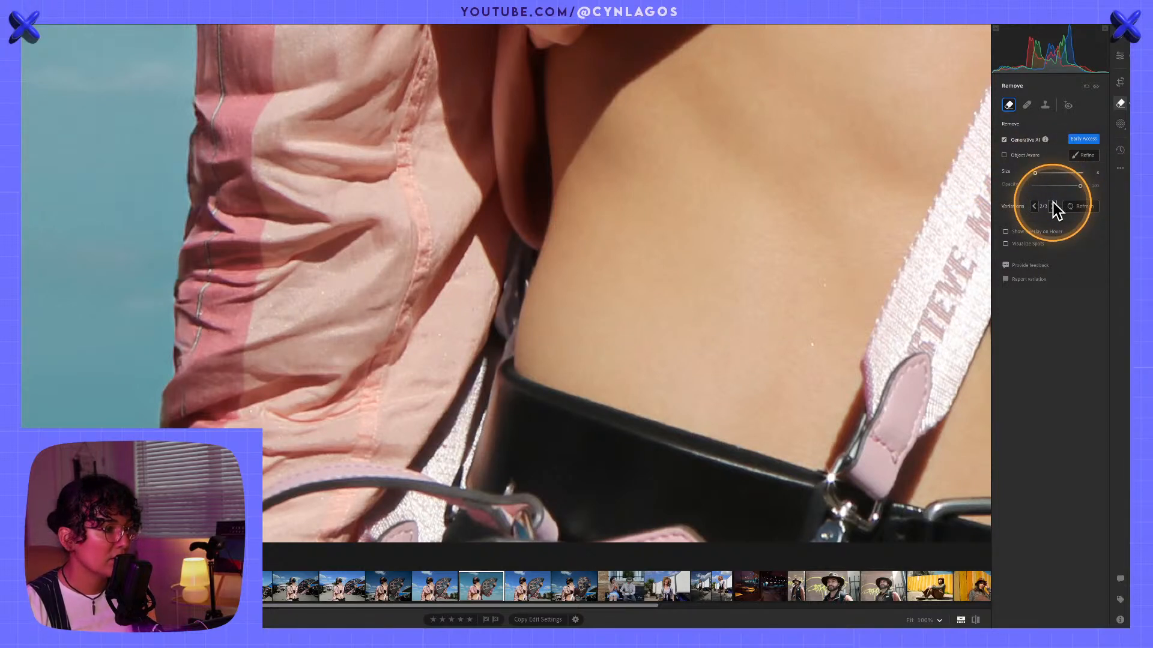
left_click(1053, 206)
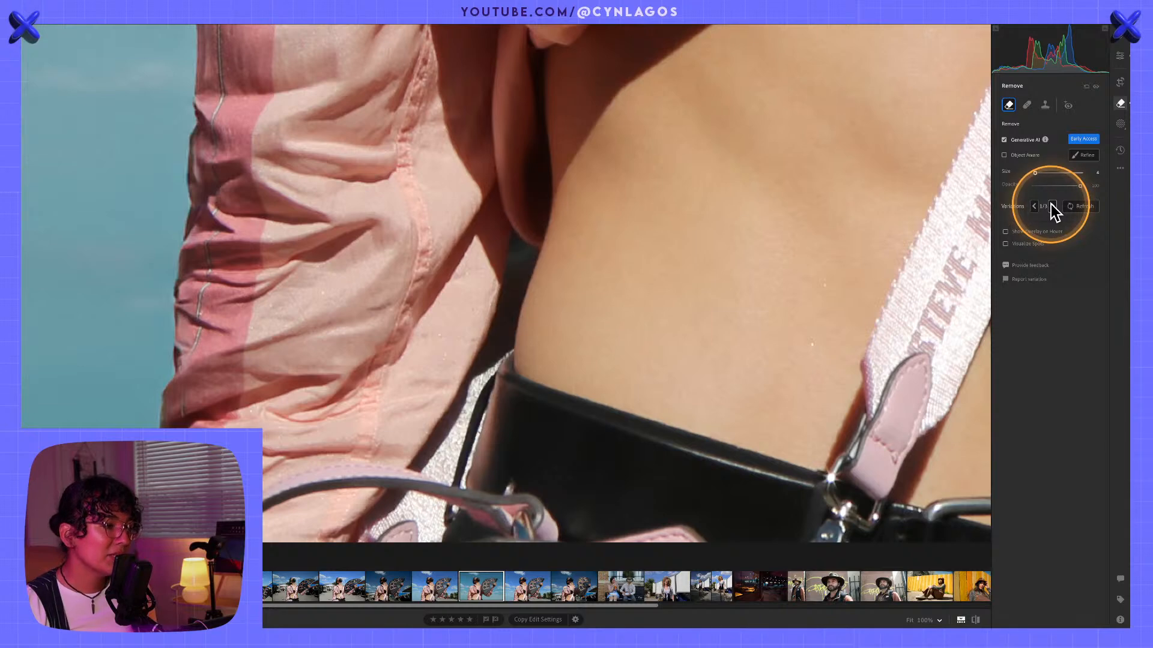
left_click(1033, 208)
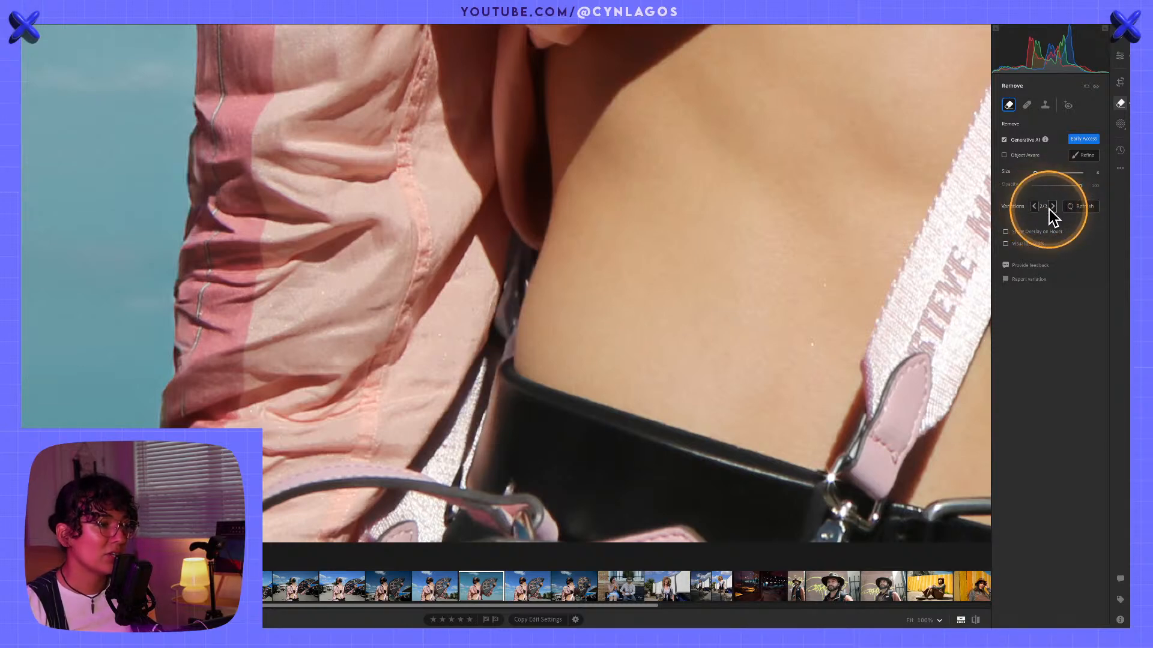
left_click(1049, 208)
left_click(1049, 208)
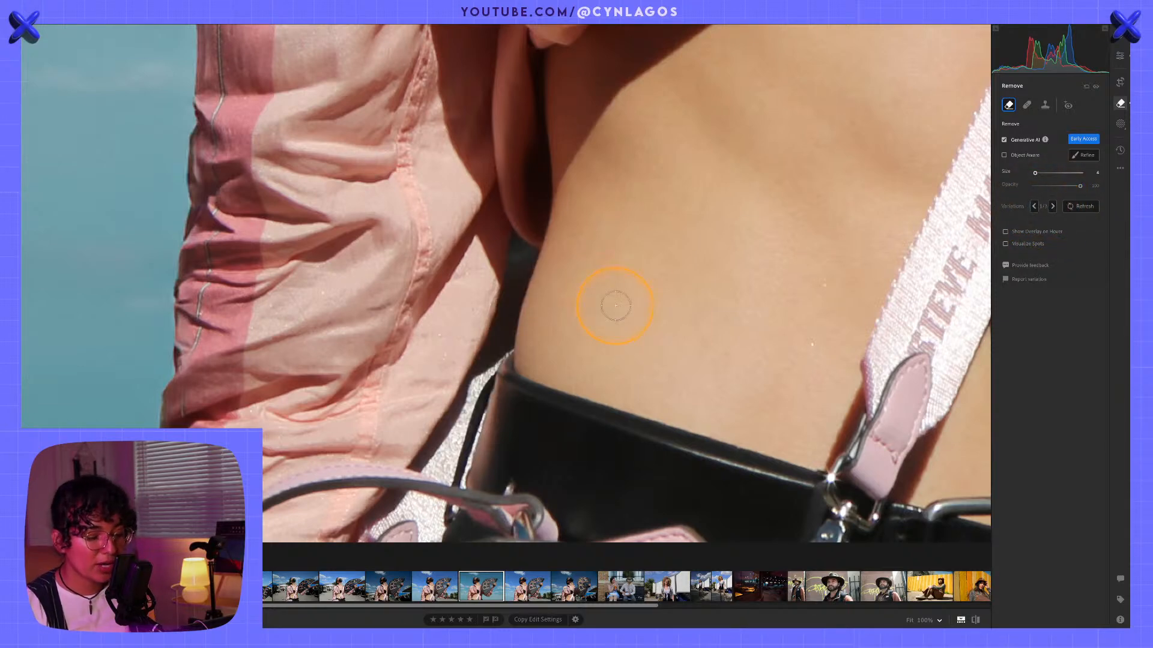
Step: Return to the full photo's edit settings, collapse the color mixing and point color controls, and enable Lens Blur
key("z")
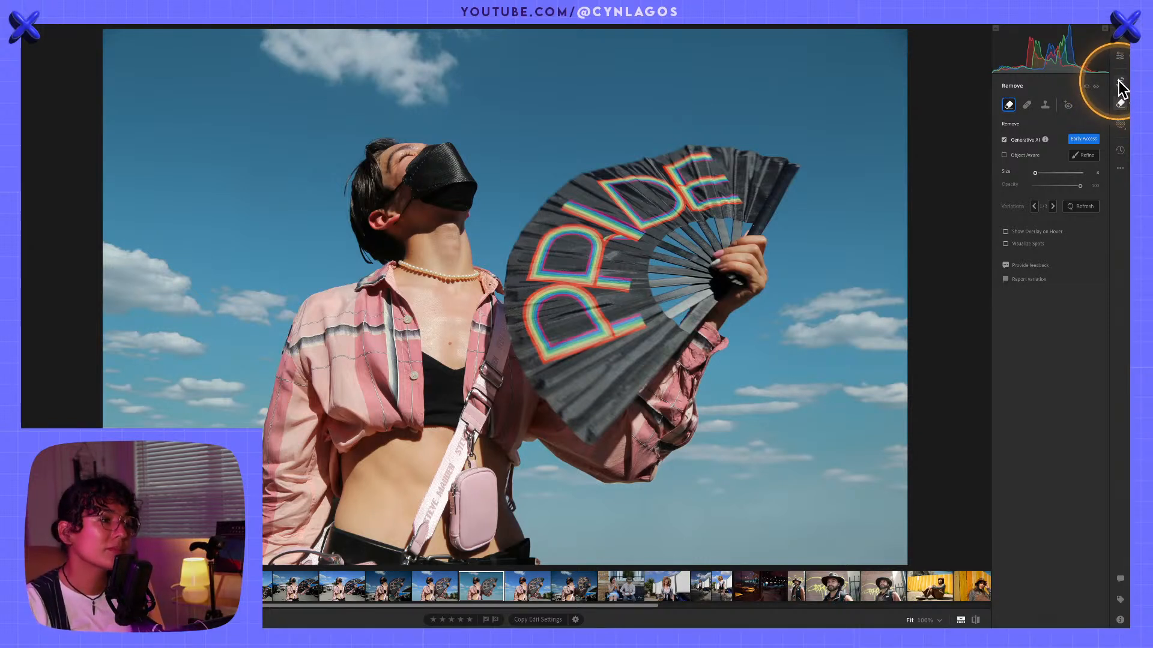
left_click(1120, 57)
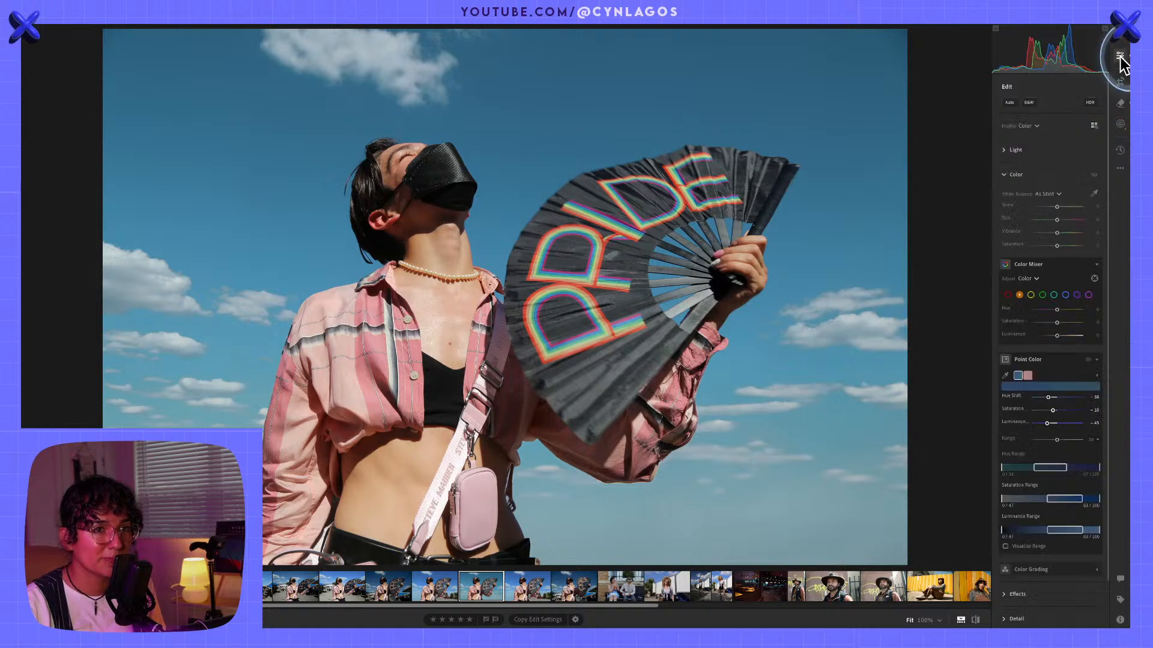
left_click(1054, 266)
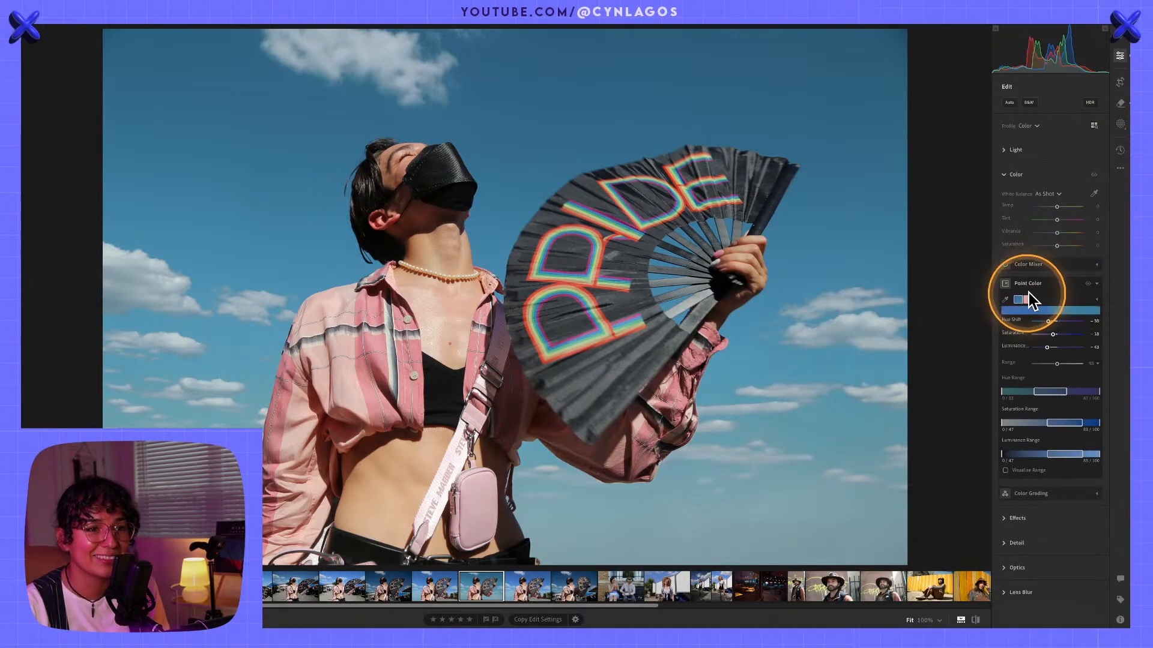
left_click(1059, 286)
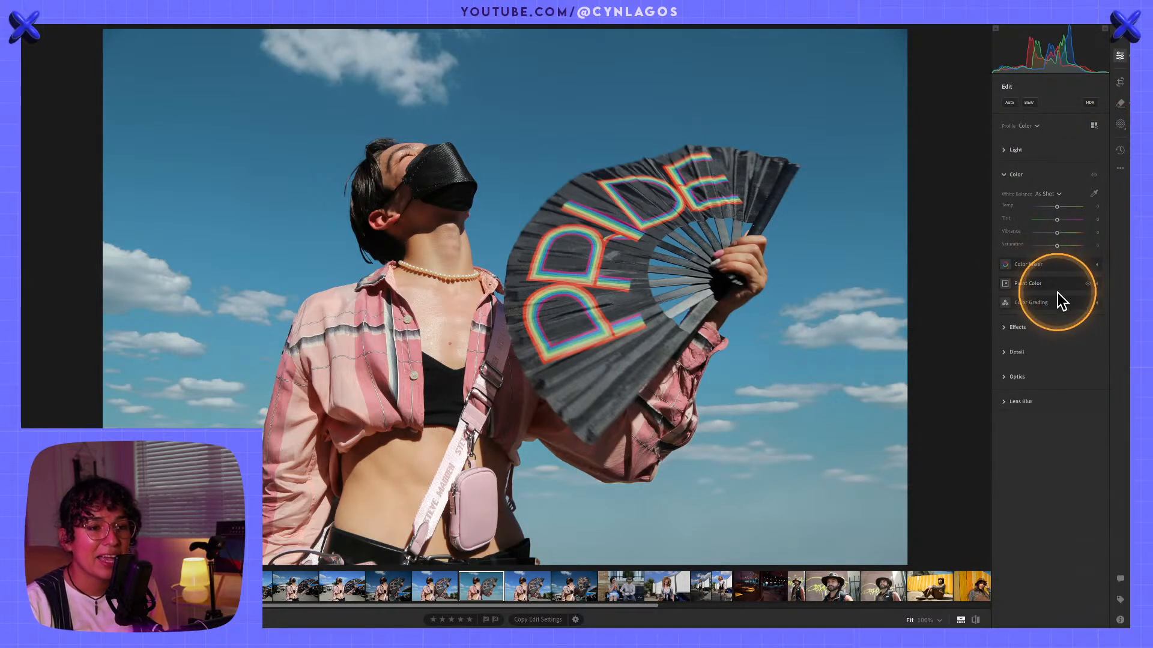
left_click(1008, 332)
left_click(1007, 331)
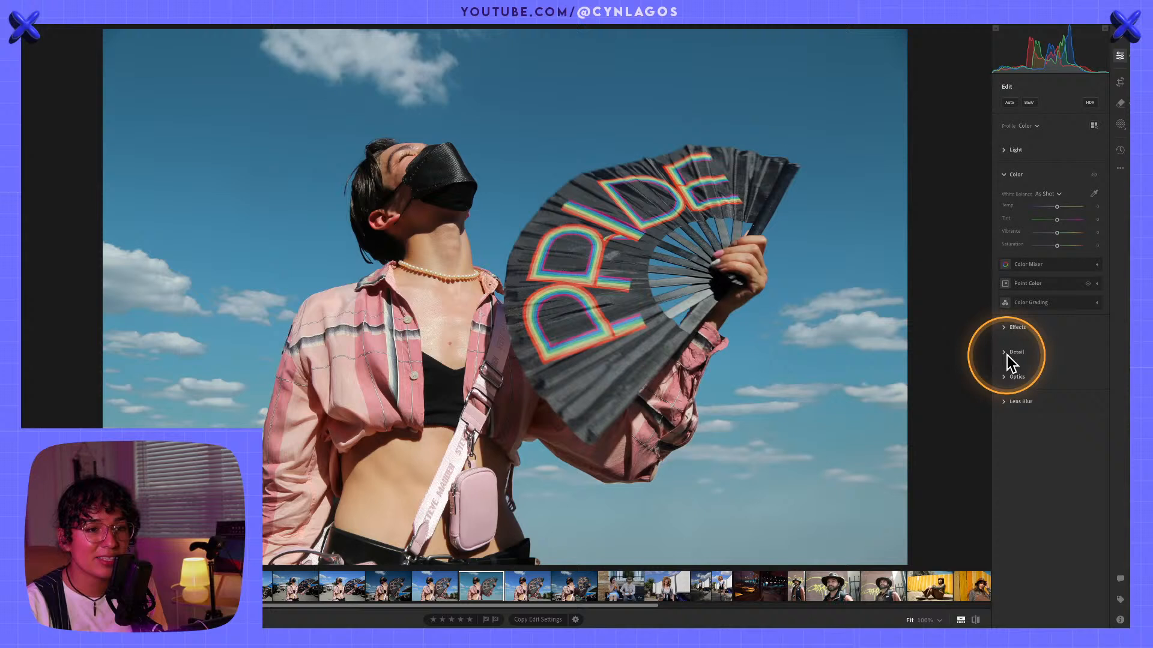
left_click(1014, 401)
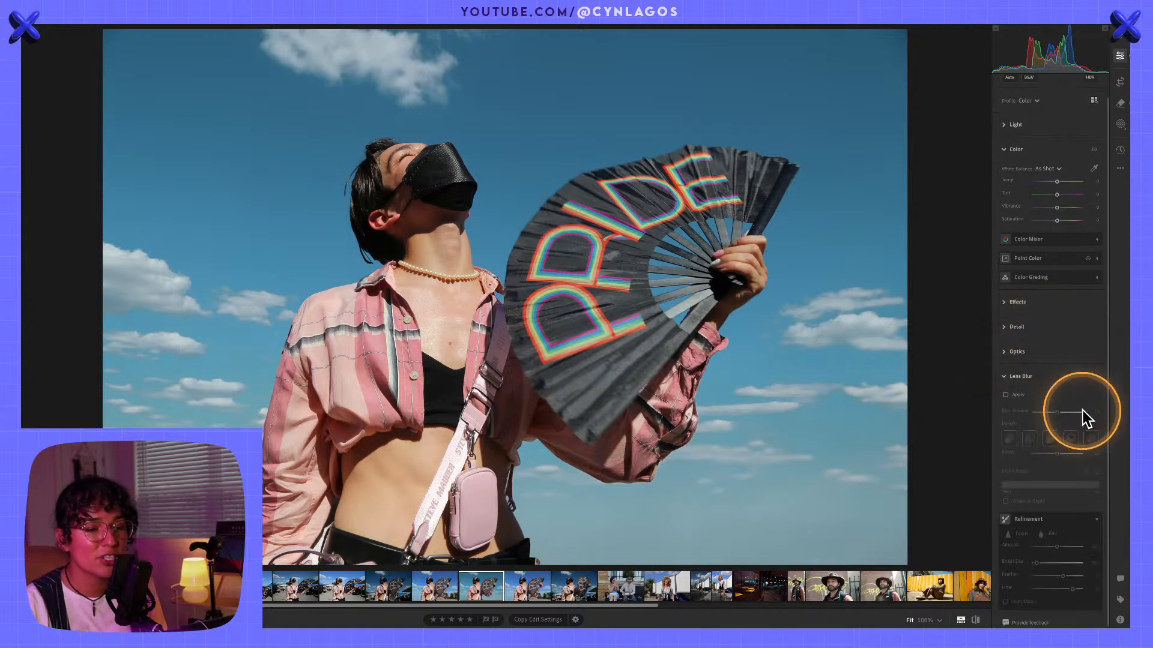
left_click(1006, 395)
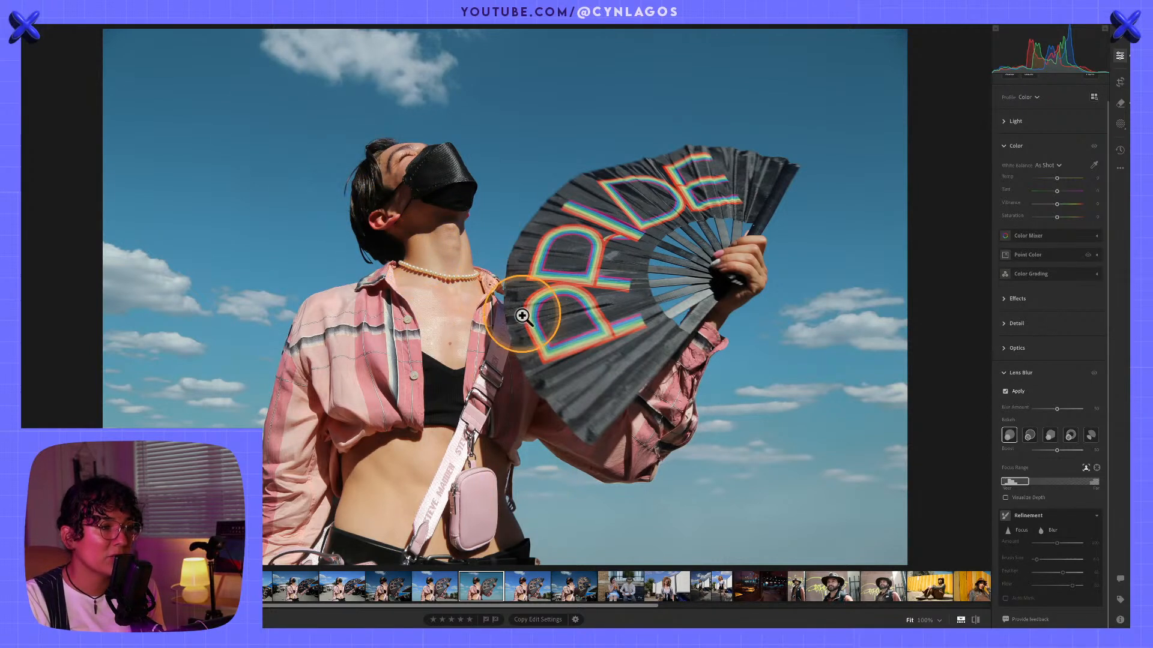
Step: Reduce the Lens Blur amount to 22 for a subtler sky background blur
left_click(541, 340)
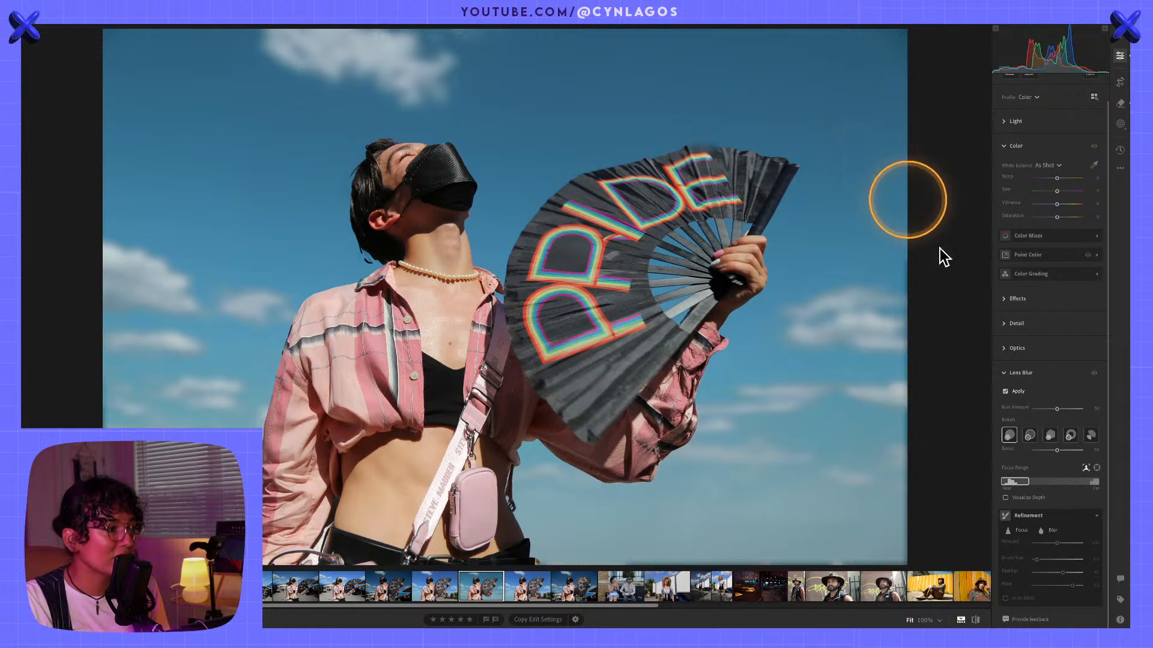
left_click_drag(1057, 409, 1045, 410)
key("alt")
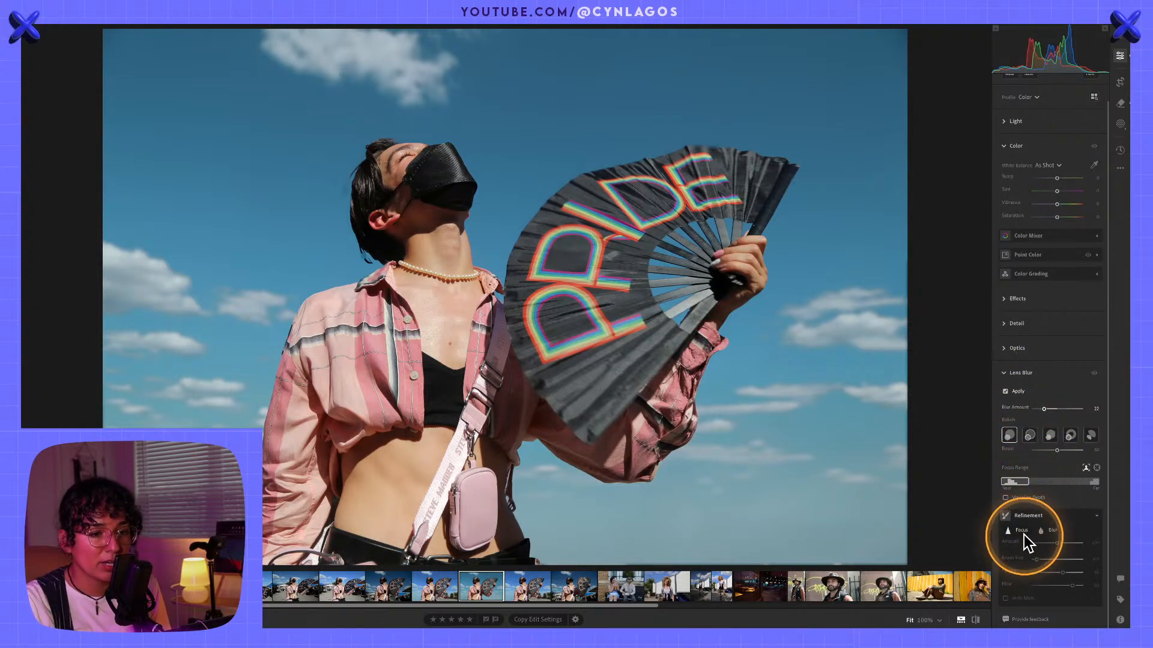
key("alt")
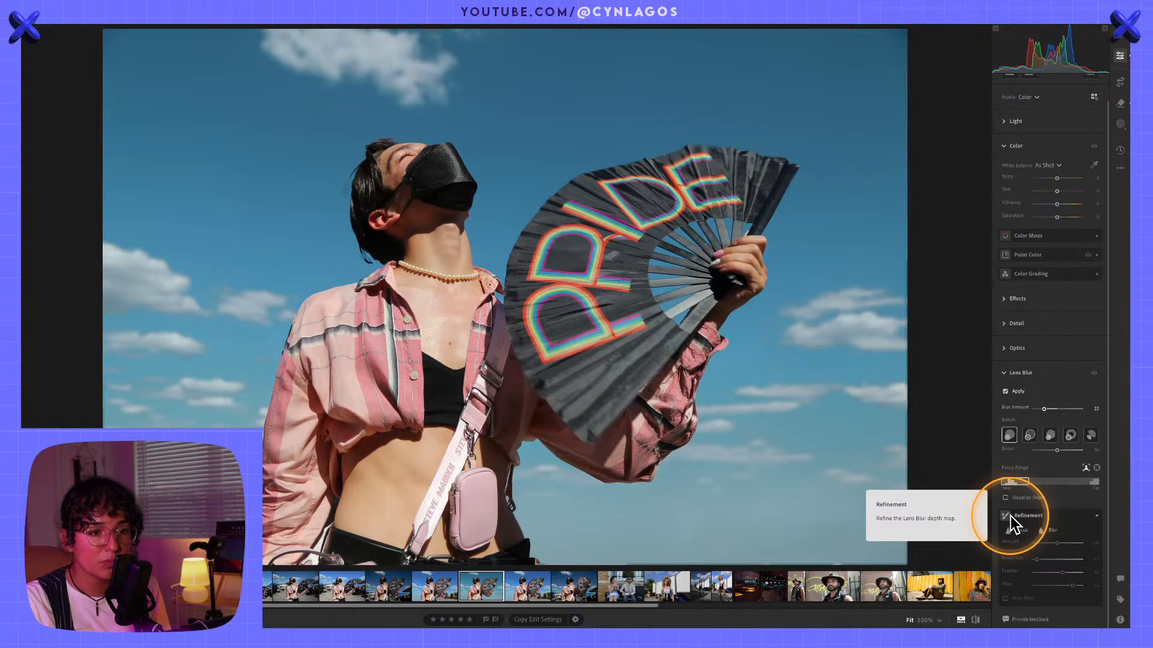
Step: Paint focus across the fan's PRIDE lettering with the Lens Blur refinement brush, and reduce the brush size to 1.0
left_click(1009, 518)
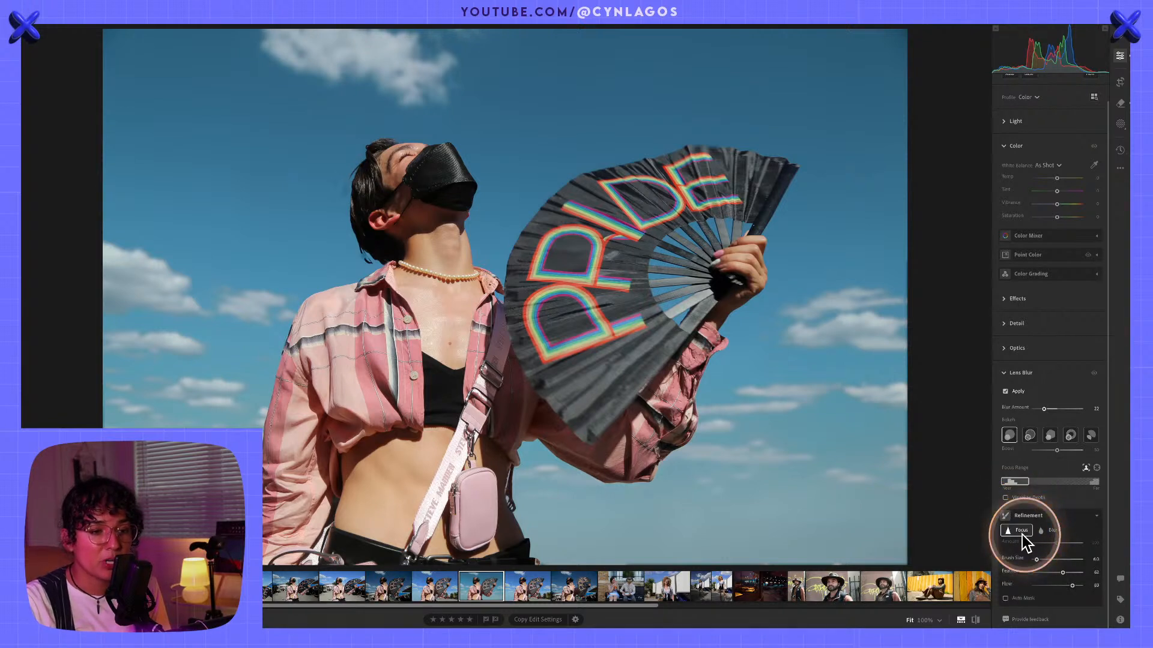
left_click(1021, 532)
mouse_move(577, 246)
left_mouse_down()
mouse_move(562, 268)
mouse_move(576, 244)
mouse_move(575, 260)
mouse_move(590, 256)
mouse_move(545, 276)
mouse_move(545, 247)
mouse_move(587, 224)
mouse_move(584, 279)
mouse_move(607, 233)
mouse_move(633, 259)
mouse_move(693, 216)
mouse_move(723, 165)
mouse_move(683, 154)
mouse_move(722, 154)
mouse_move(680, 155)
mouse_move(734, 156)
mouse_move(684, 160)
left_mouse_up()
key("bracketleft")
key("bracketleft")
key("bracketleft")
key("bracketleft")
key("bracketleft")
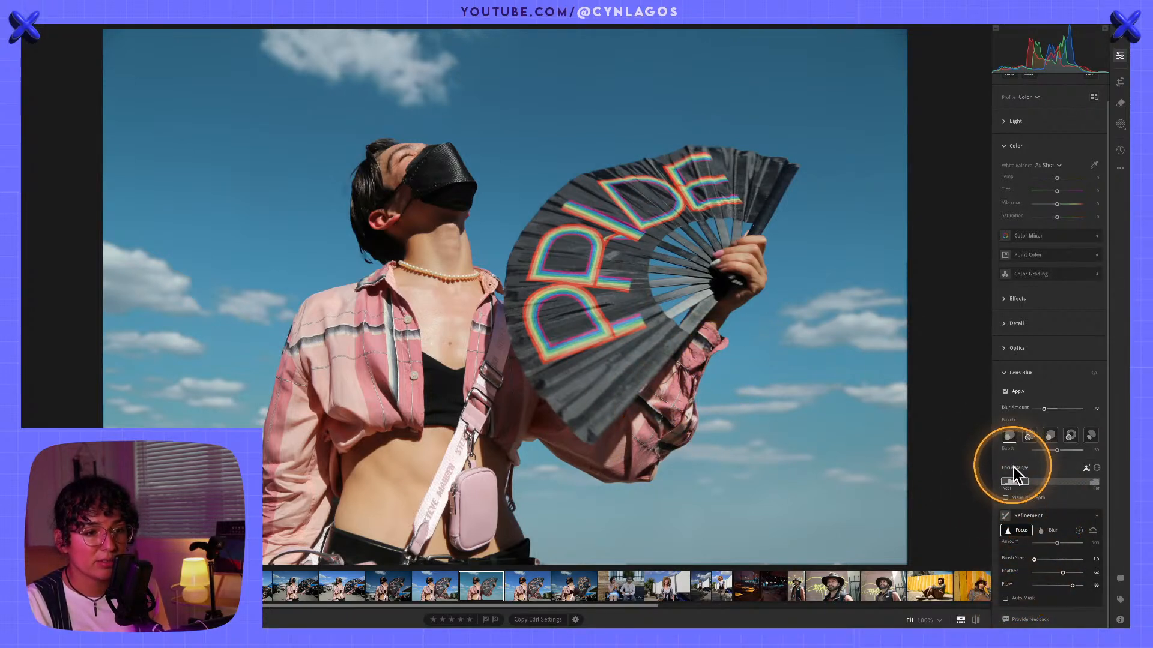
Step: Visualize the blur depth, paint focus over the misread patches at the fan's lower edge, and hide the depth overlay
left_click(1005, 499)
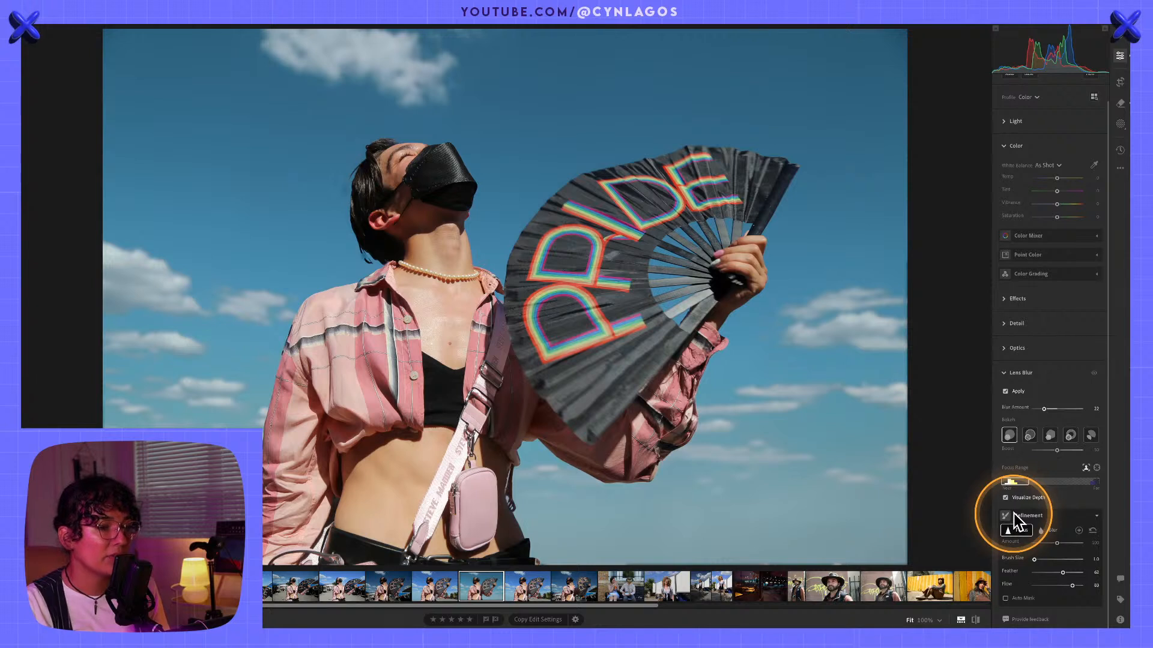
key("alt")
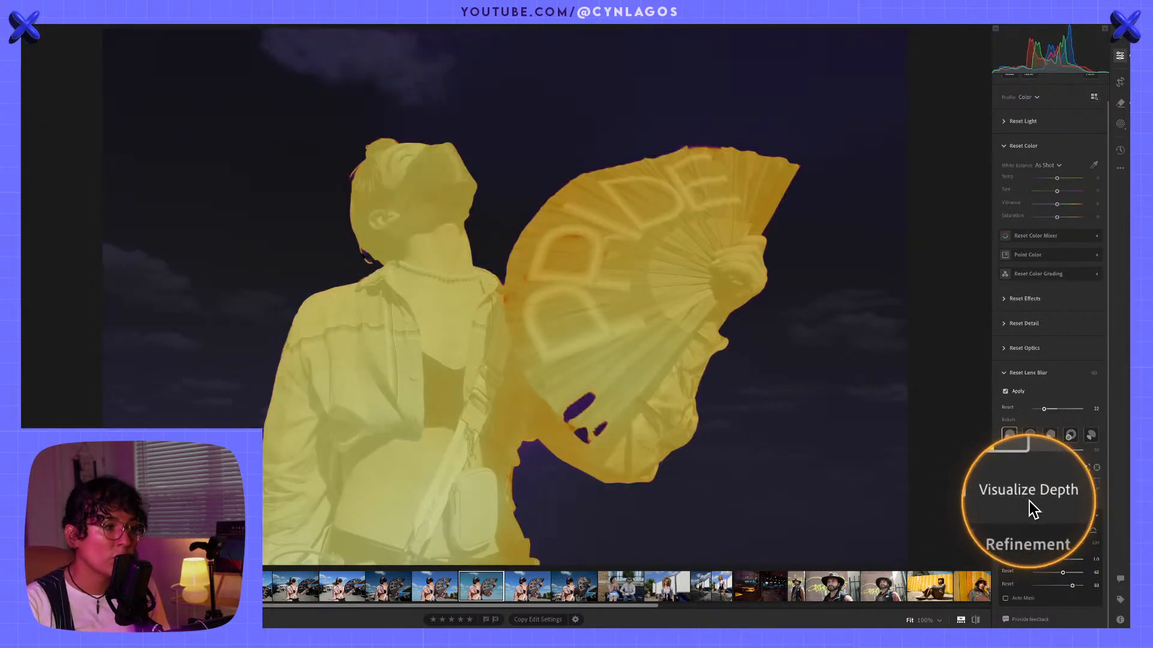
left_click_drag(630, 463, 578, 405)
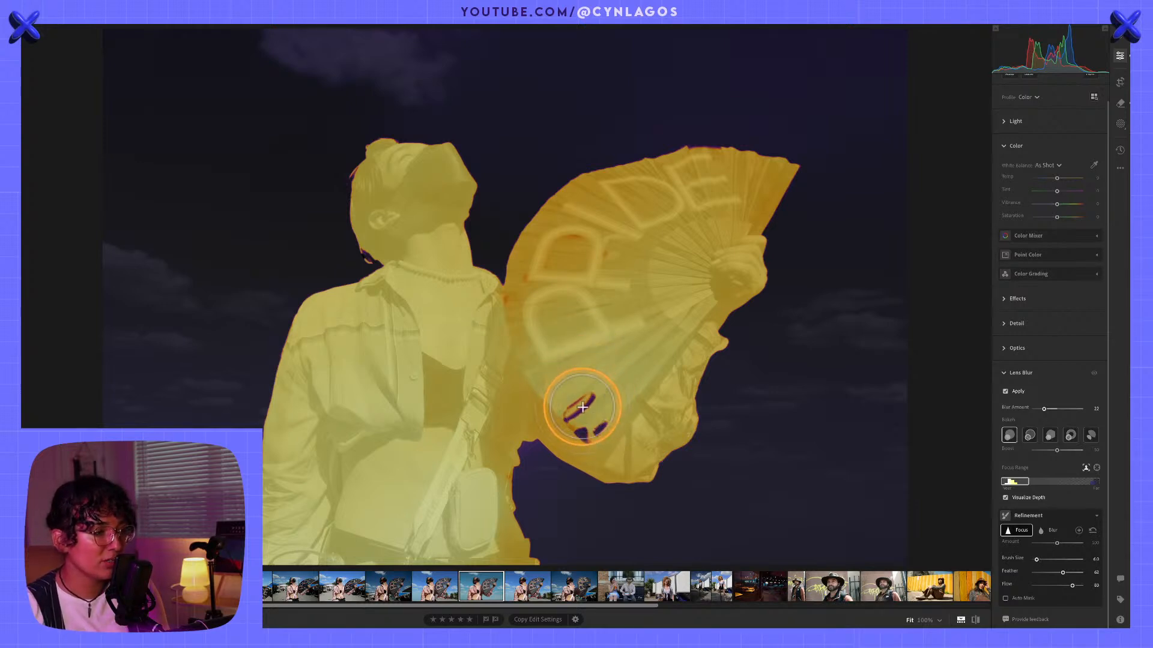
key("alt")
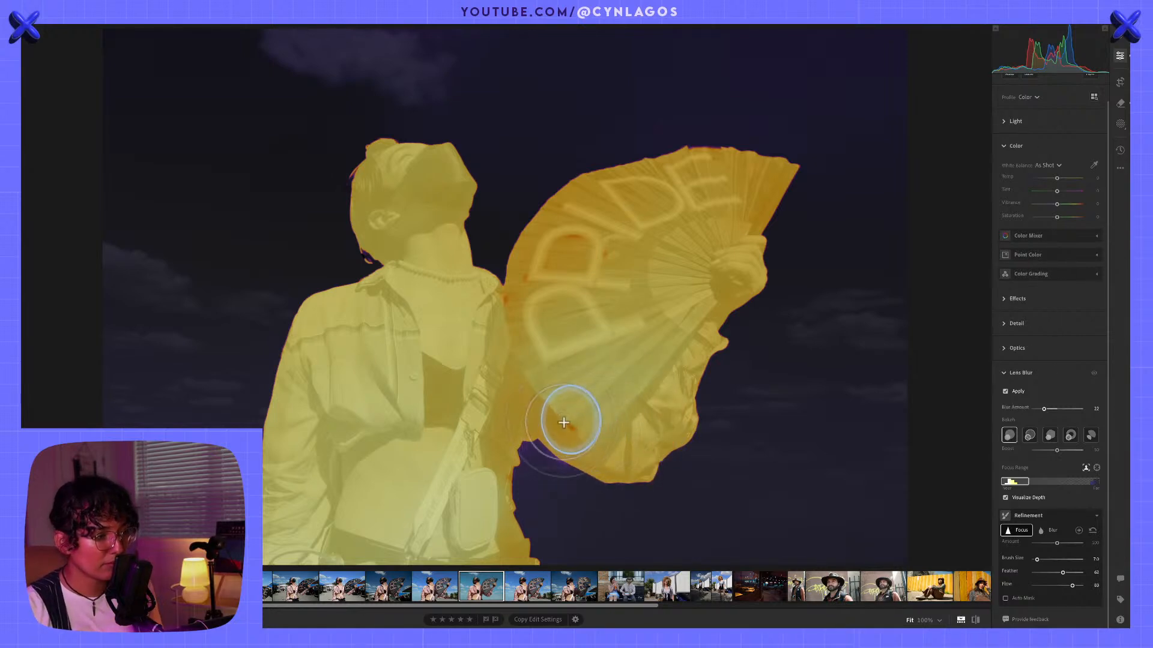
mouse_move(565, 425)
left_mouse_down()
mouse_move(568, 246)
mouse_move(591, 243)
mouse_move(555, 232)
mouse_move(617, 252)
mouse_move(528, 273)
mouse_move(526, 294)
mouse_move(524, 269)
mouse_move(503, 314)
mouse_move(501, 295)
mouse_move(539, 309)
mouse_move(609, 300)
mouse_move(599, 379)
mouse_move(382, 257)
mouse_move(470, 562)
mouse_move(658, 538)
mouse_move(523, 501)
mouse_move(510, 480)
left_mouse_up()
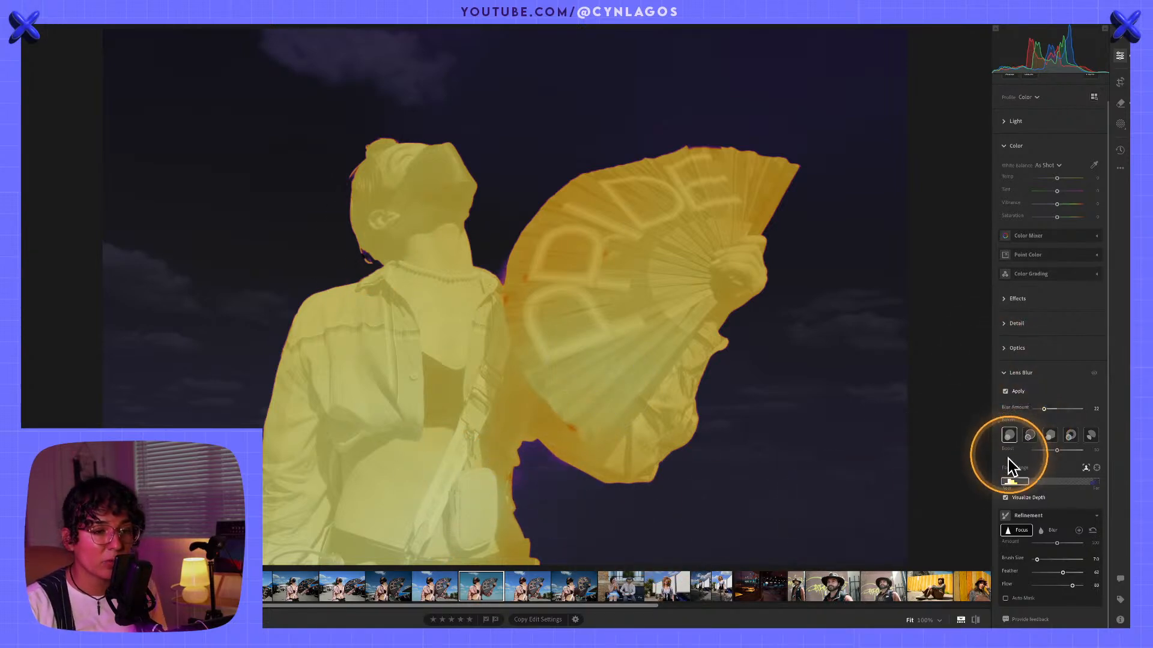
left_click(1005, 498)
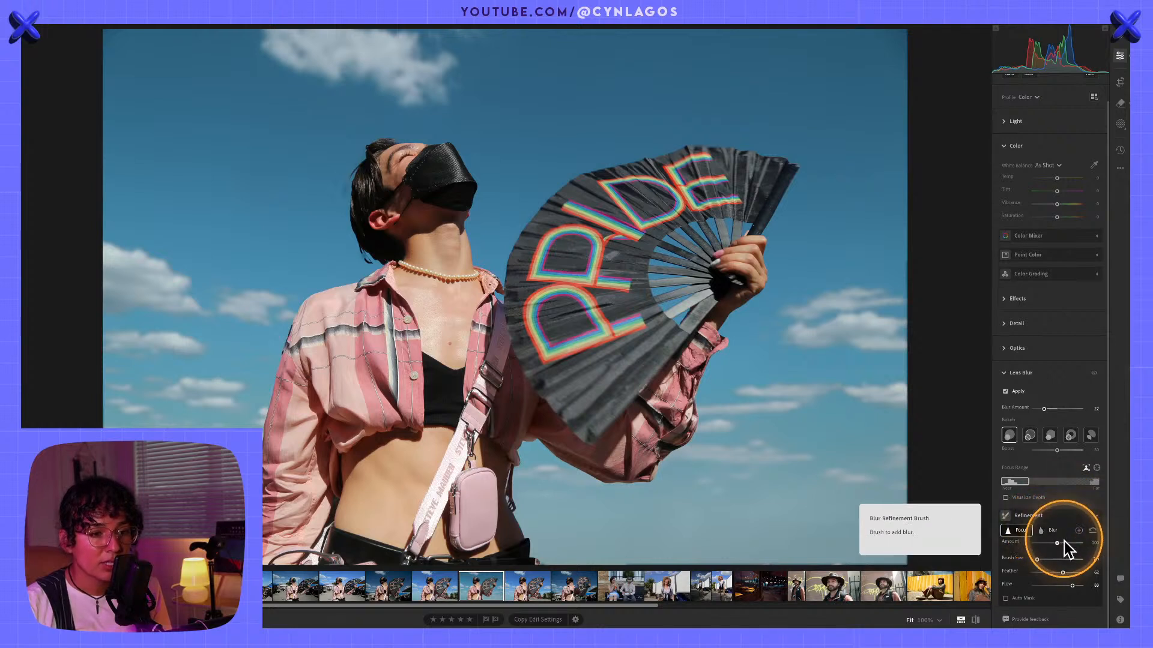
Step: Reduce the fan portrait's Lens Blur amount to 15 and switch its bokeh to the ring shape
left_click_drag(1044, 409, 1041, 409)
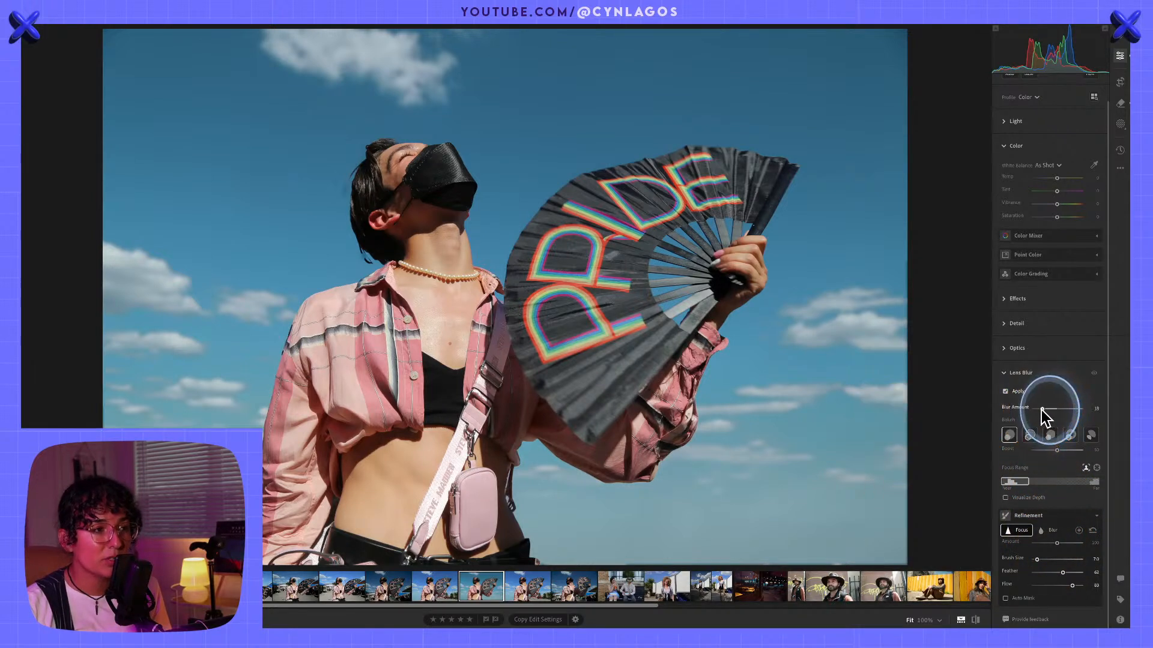
left_click(1071, 438)
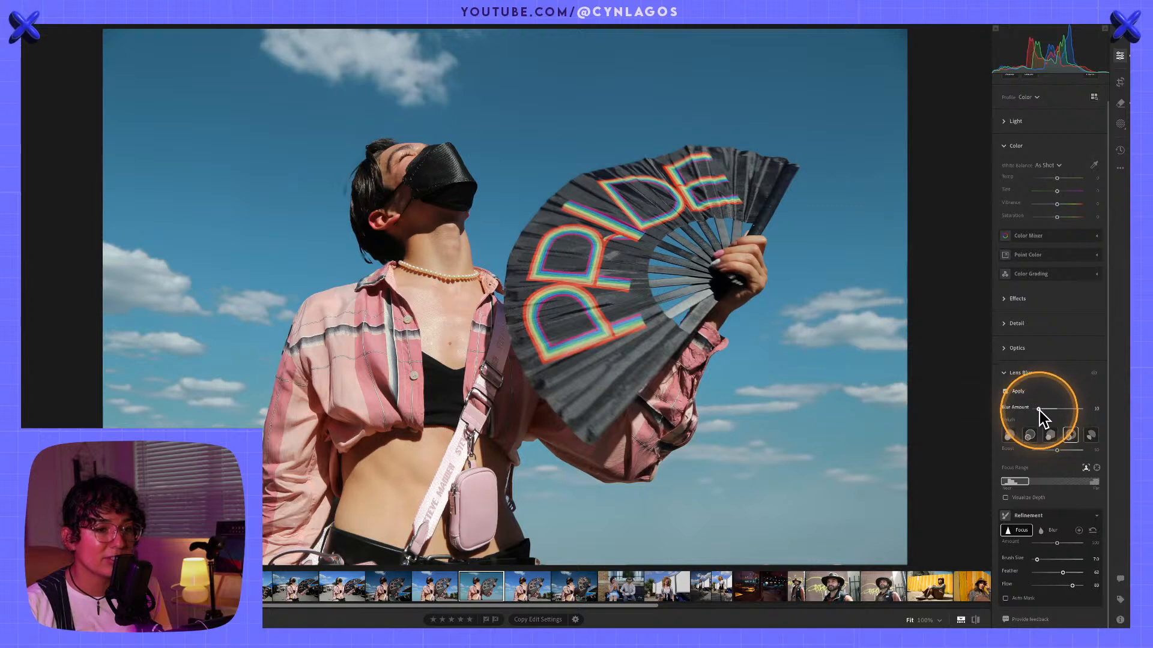
Step: Compare the edited PRIDE fan portrait with its original, first in the edit view and again full screen
key("backslash")
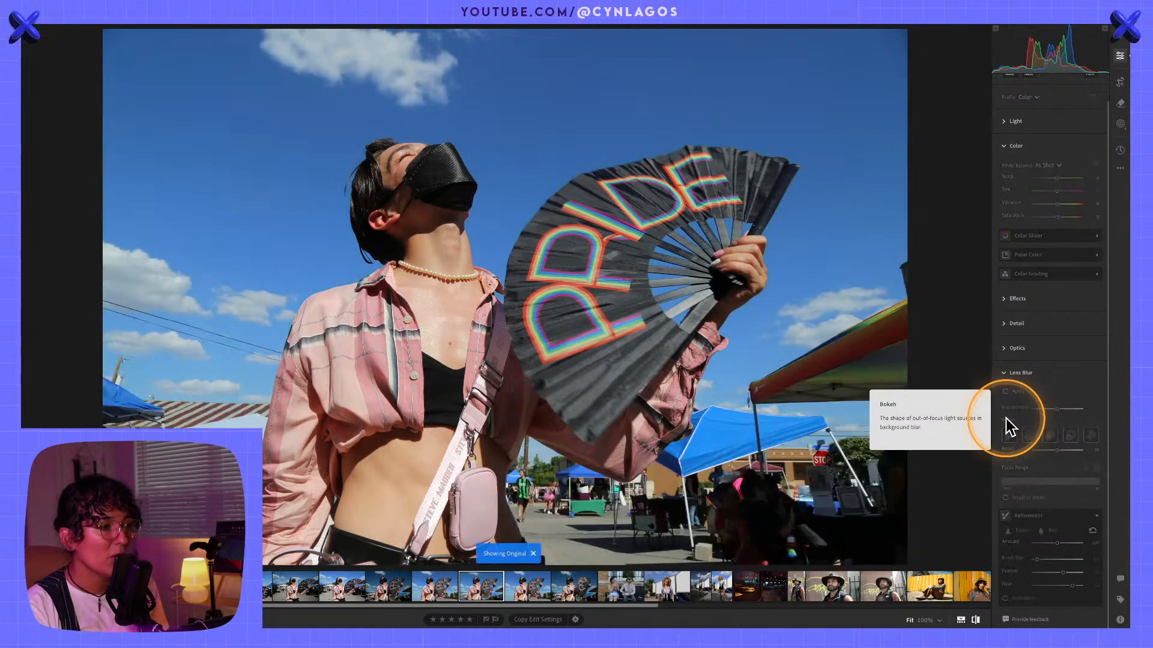
key("backslash")
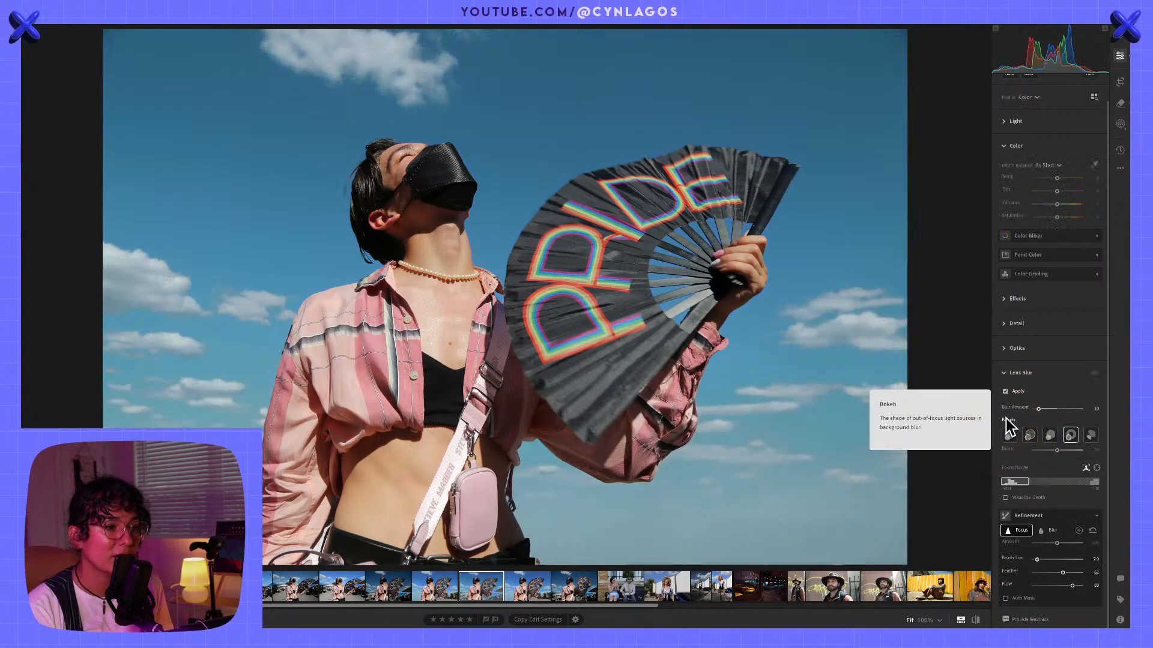
key("f")
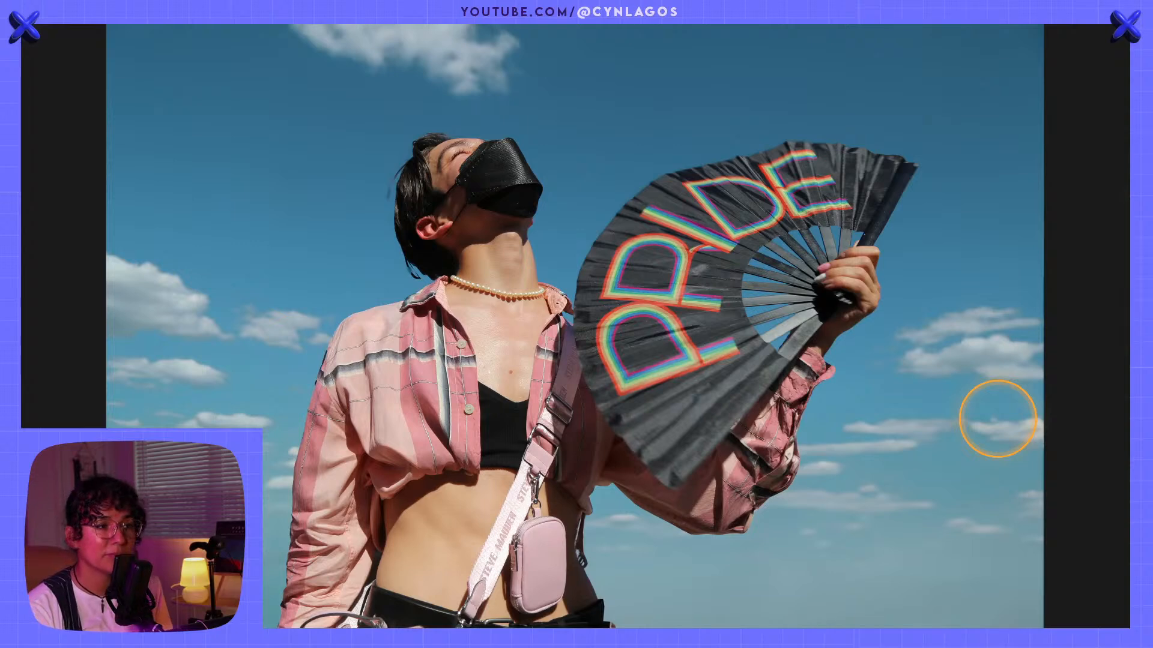
key("backslash")
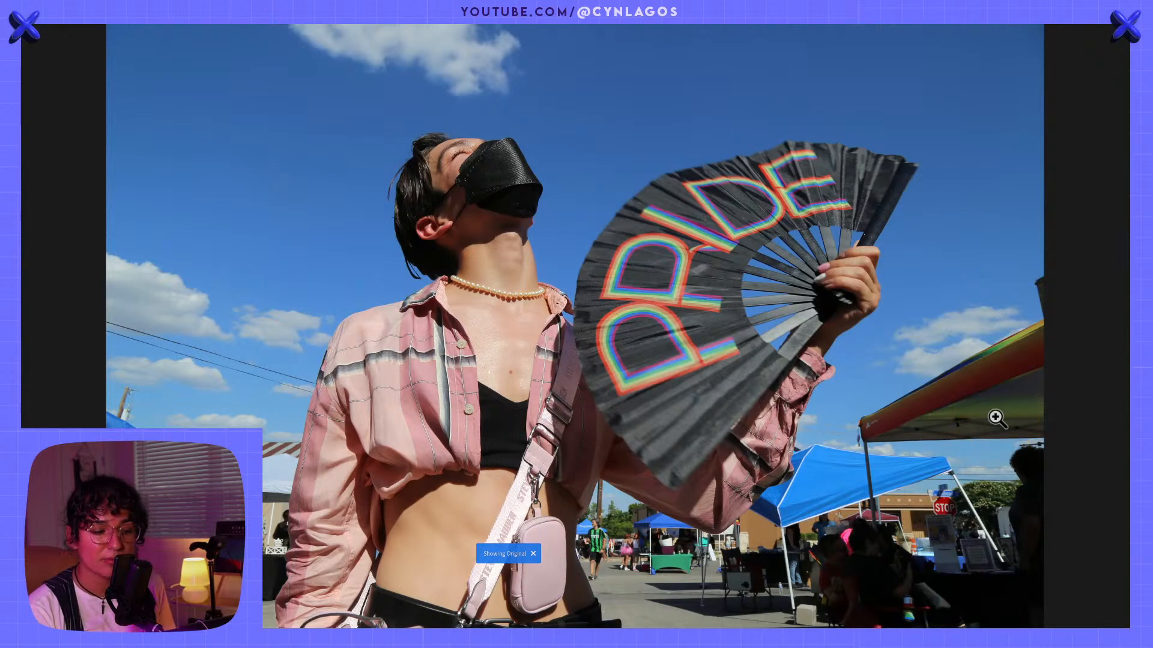
key("backslash")
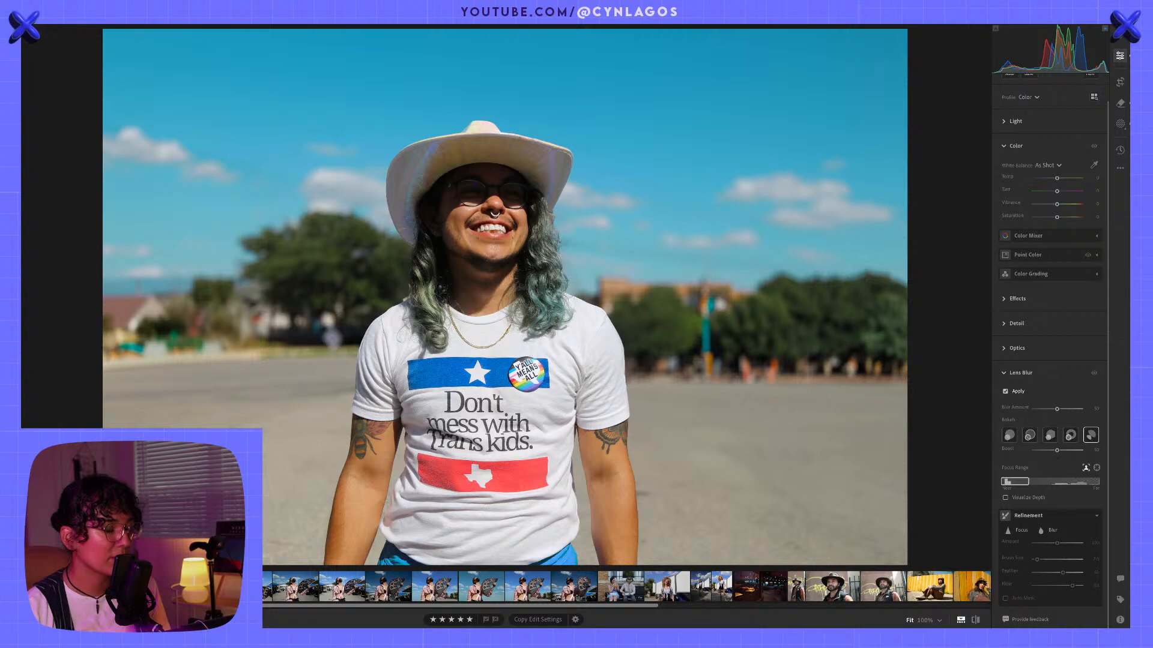
Step: View the cowboy-hat portrait full screen and compare its edit with the original
key("f")
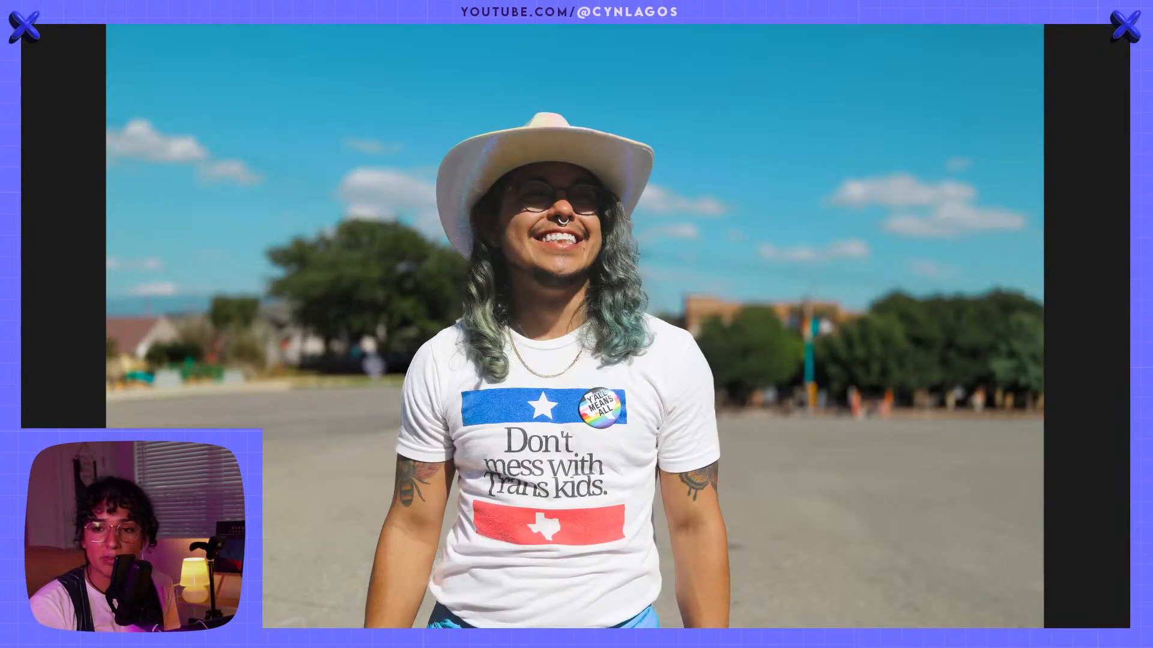
key("backslash")
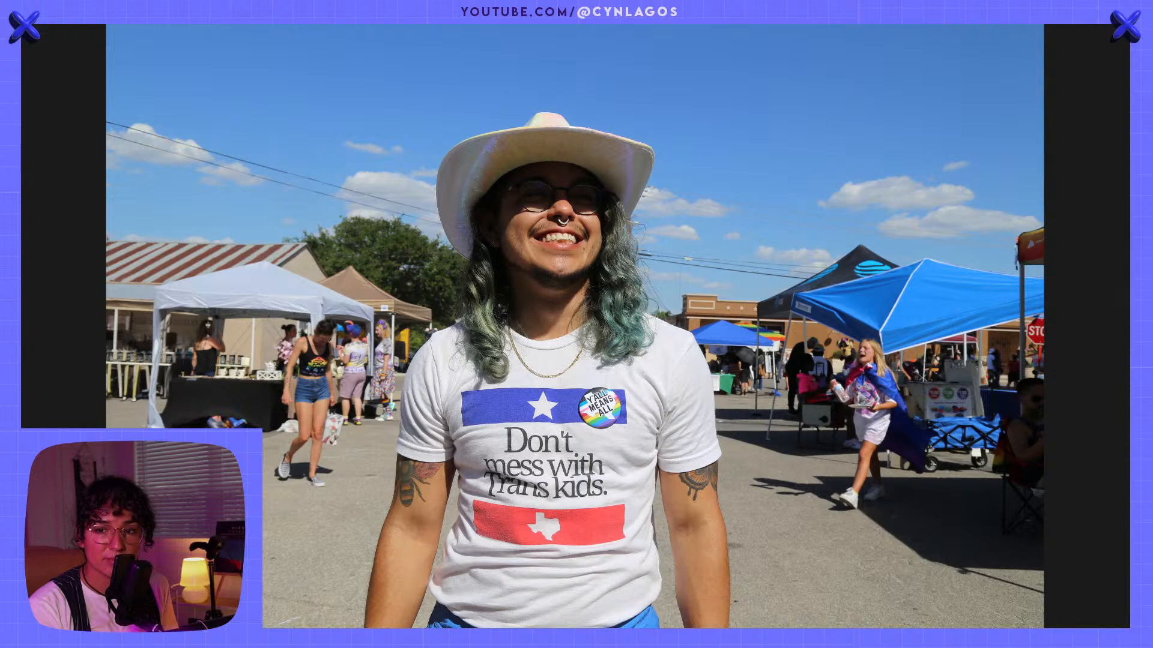
key("backslash")
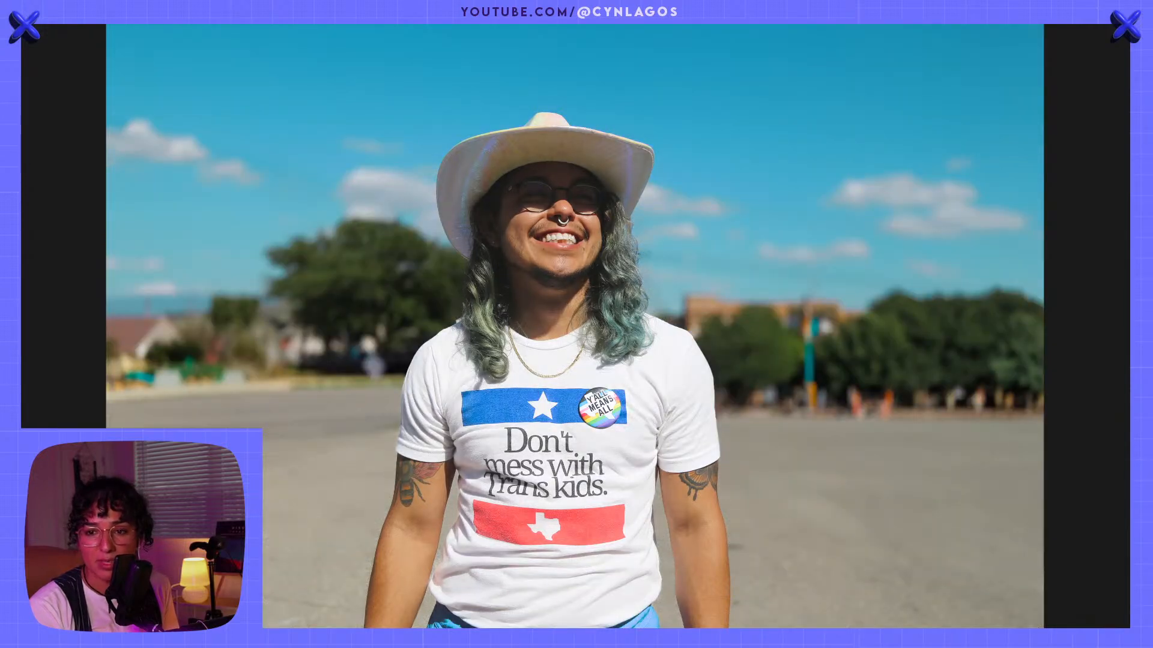
key("backslash")
key("backslash")
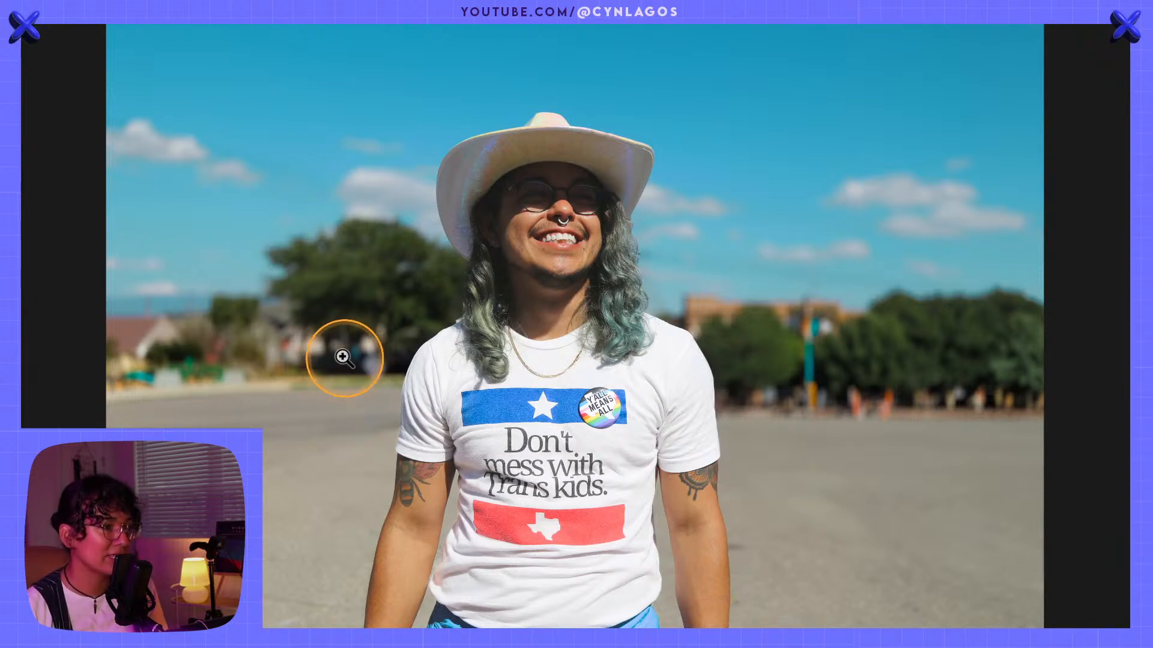
Step: Return to the album's photo grid and open the portrait with the pink, yellow and blue fan
left_click(470, 465)
key("g")
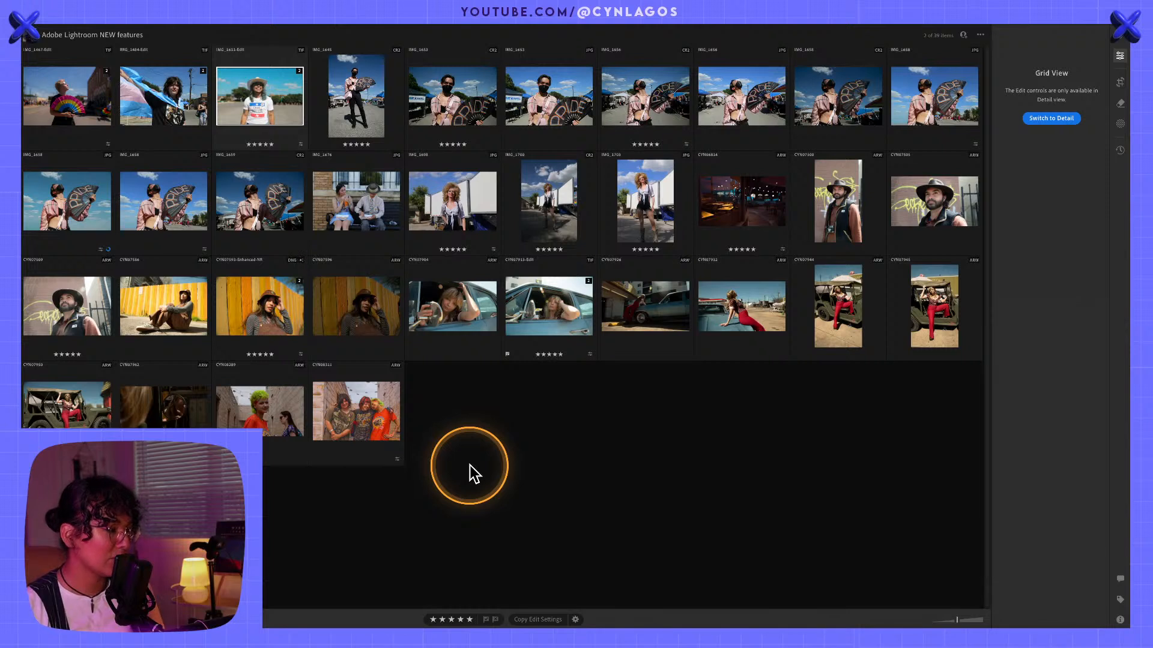
double_click(70, 105)
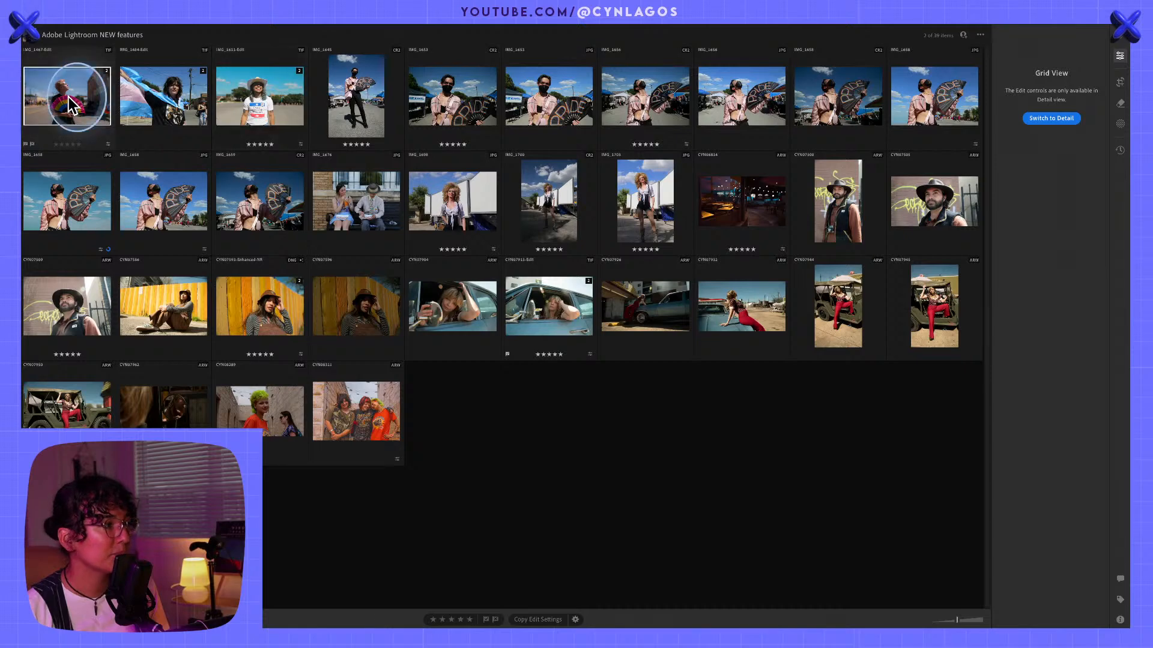
left_click(685, 606)
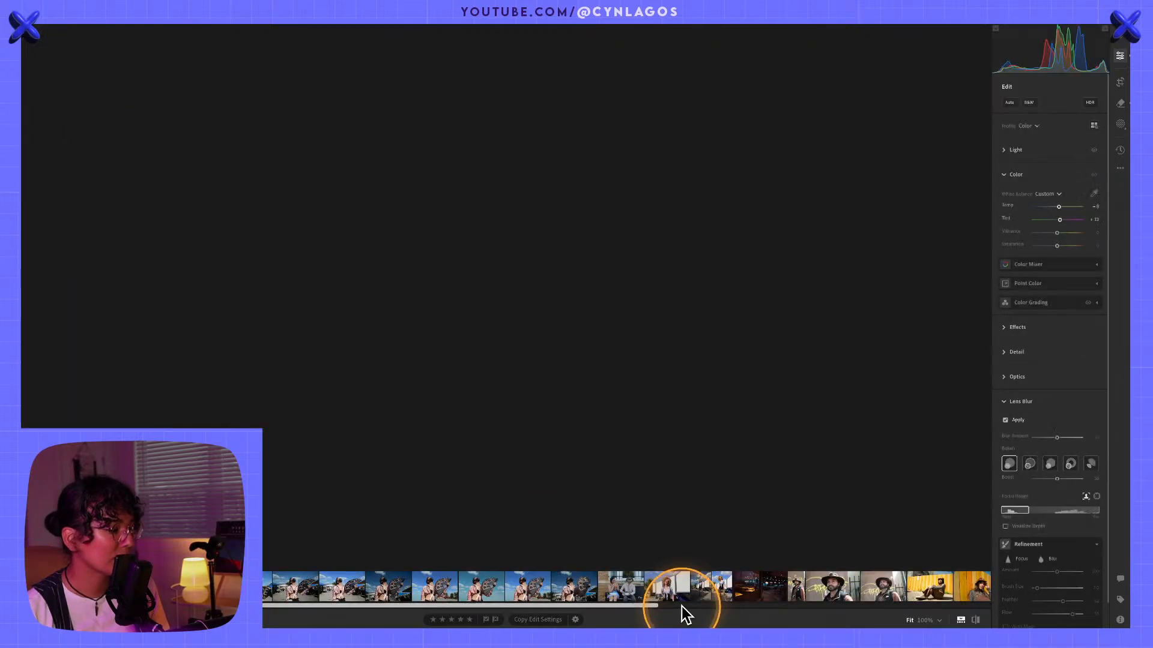
left_click(712, 191)
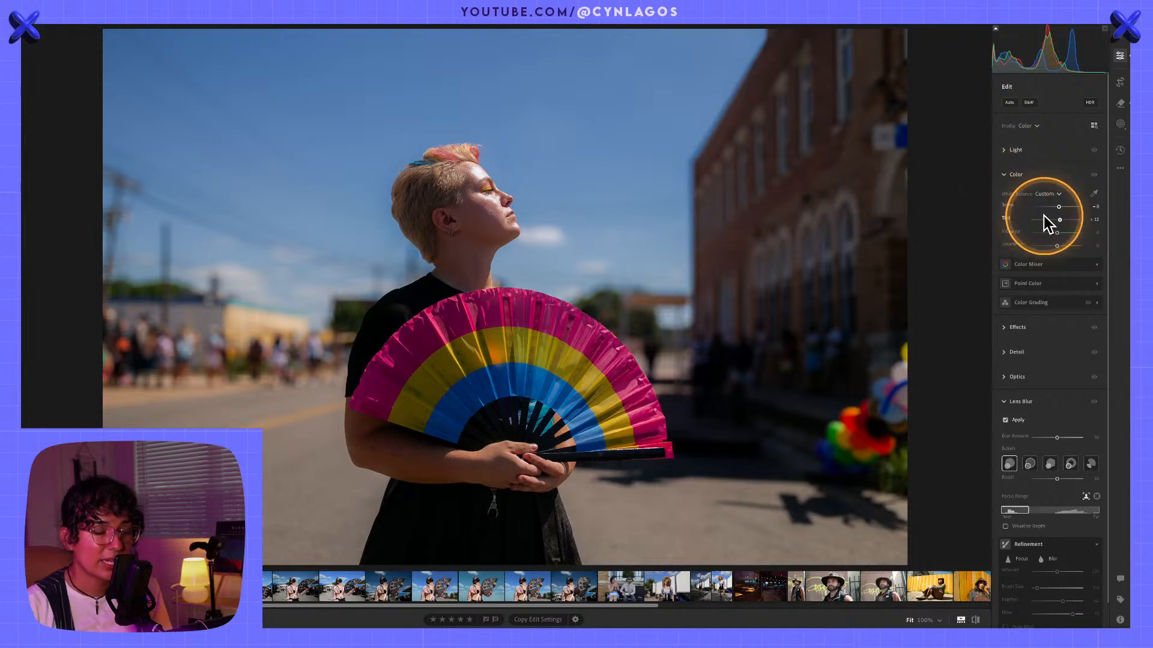
Step: Check the PRIDE fan portrait for reference, return to the pink, yellow and blue fan portrait, and copy its edit settings
left_click(491, 584)
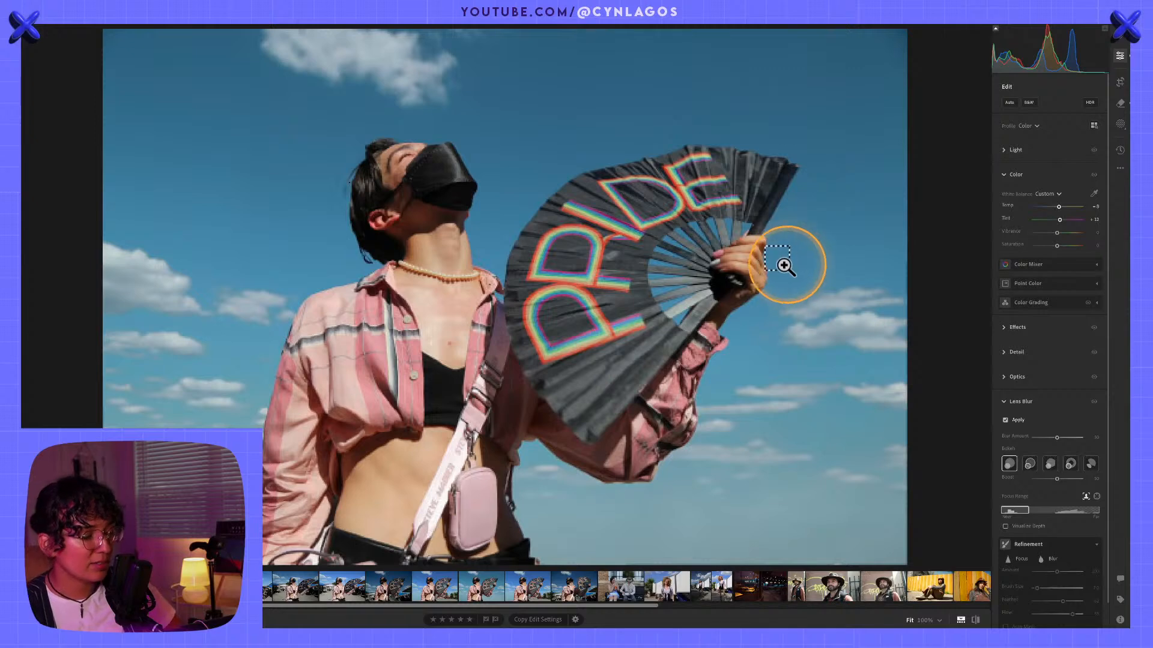
key("Left")
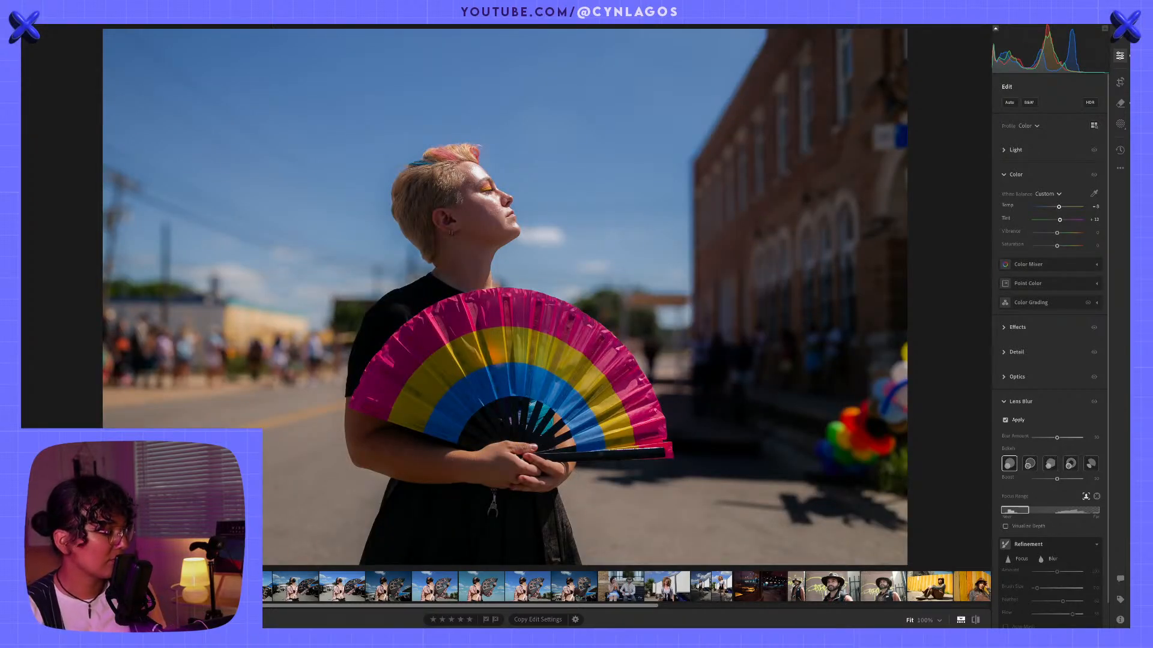
right_click(42, 587)
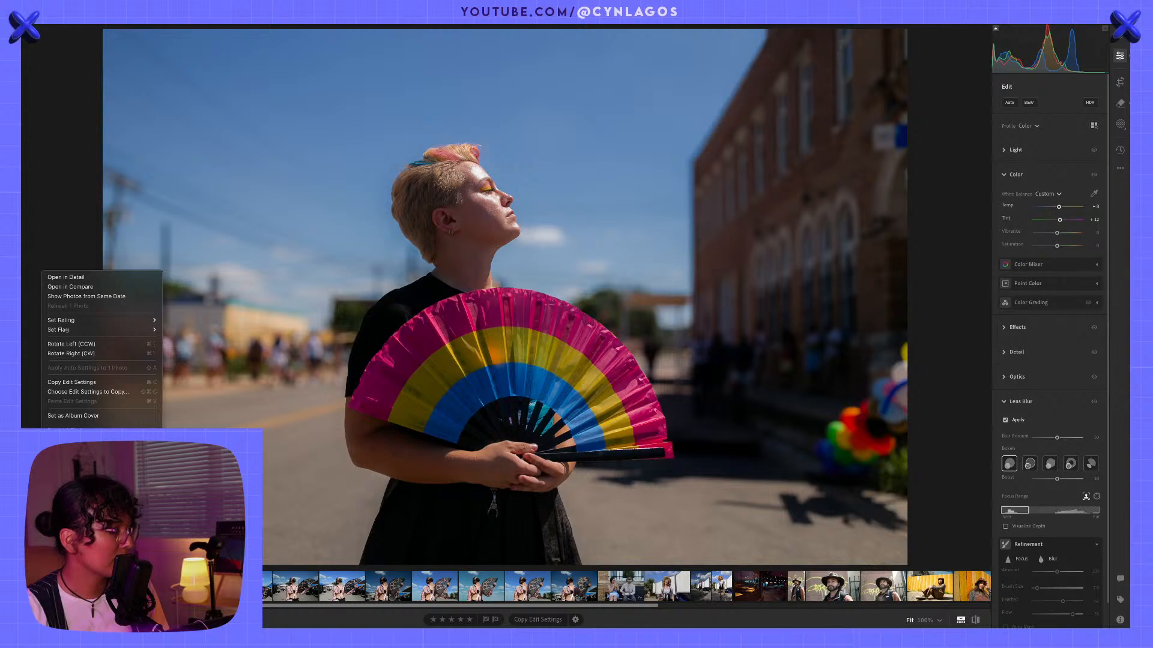
left_click(96, 414)
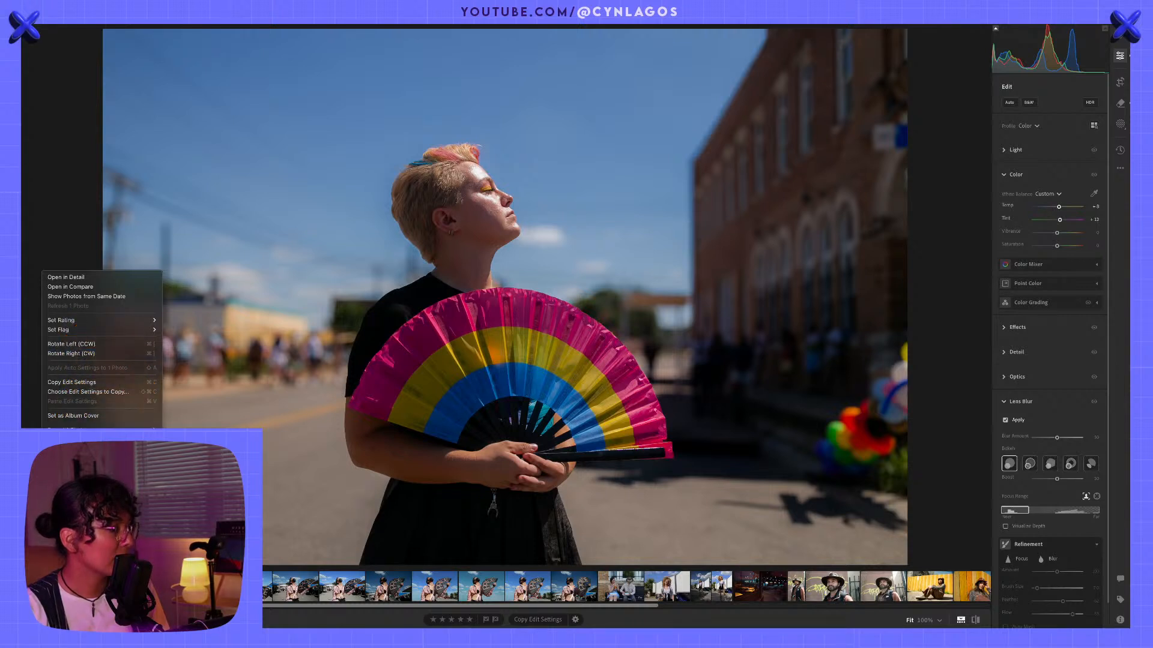
left_click(117, 383)
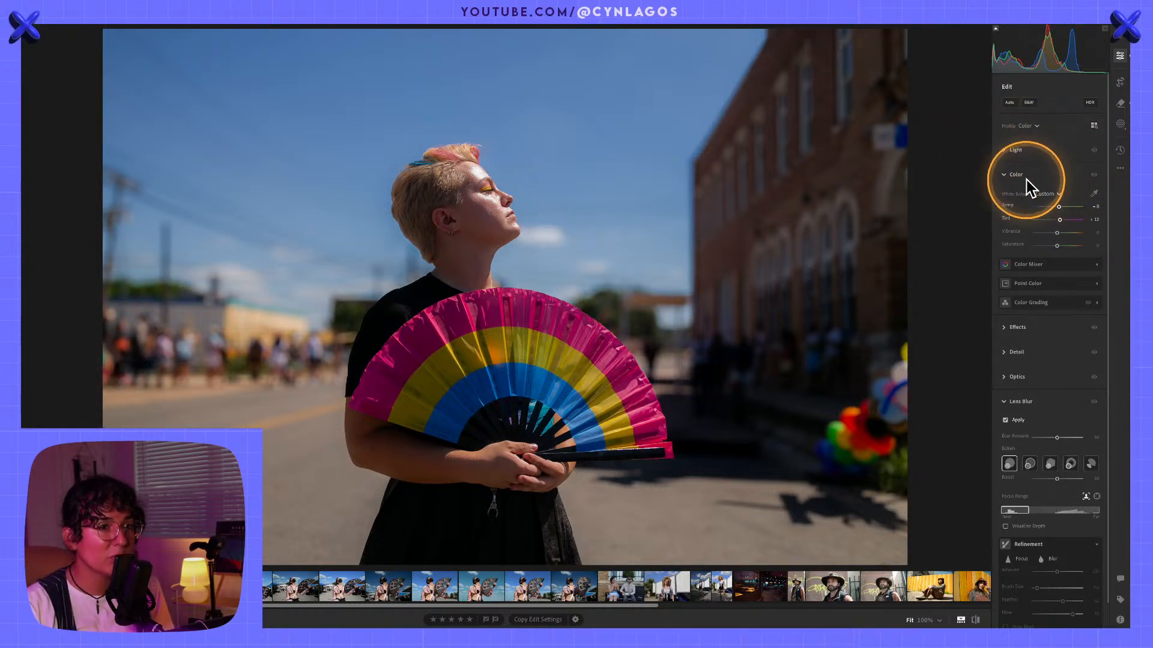
Step: Sample the blue sky with Point Color and shift its hue toward teal, to about -51
left_click(1029, 285)
left_click(1006, 299)
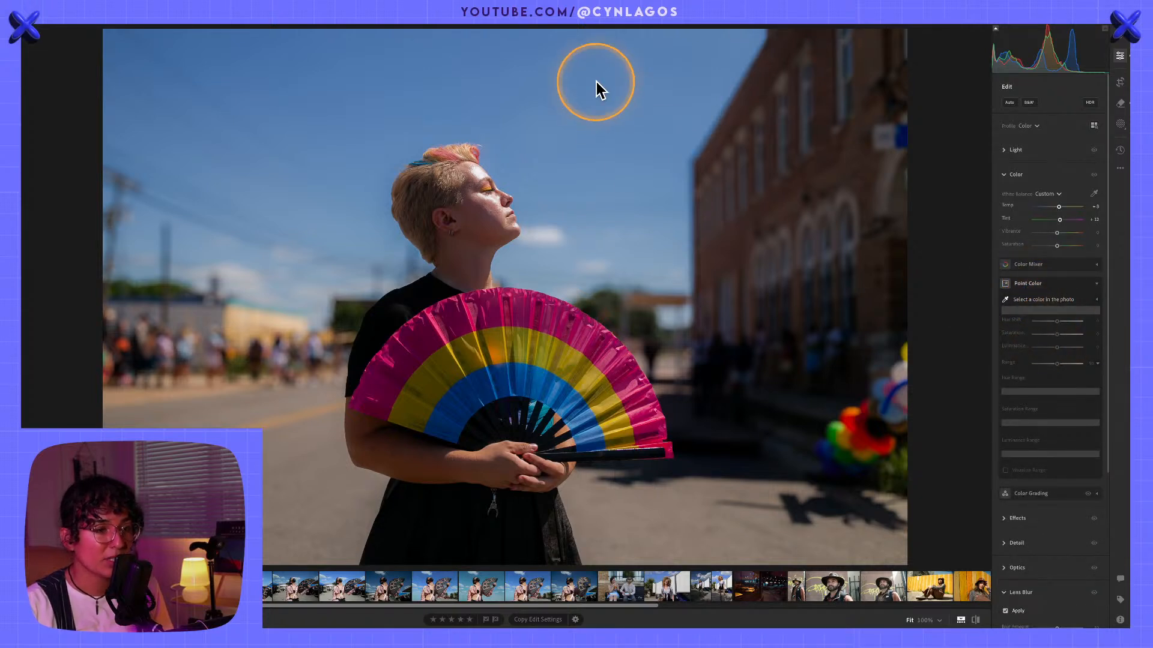
left_click(597, 84)
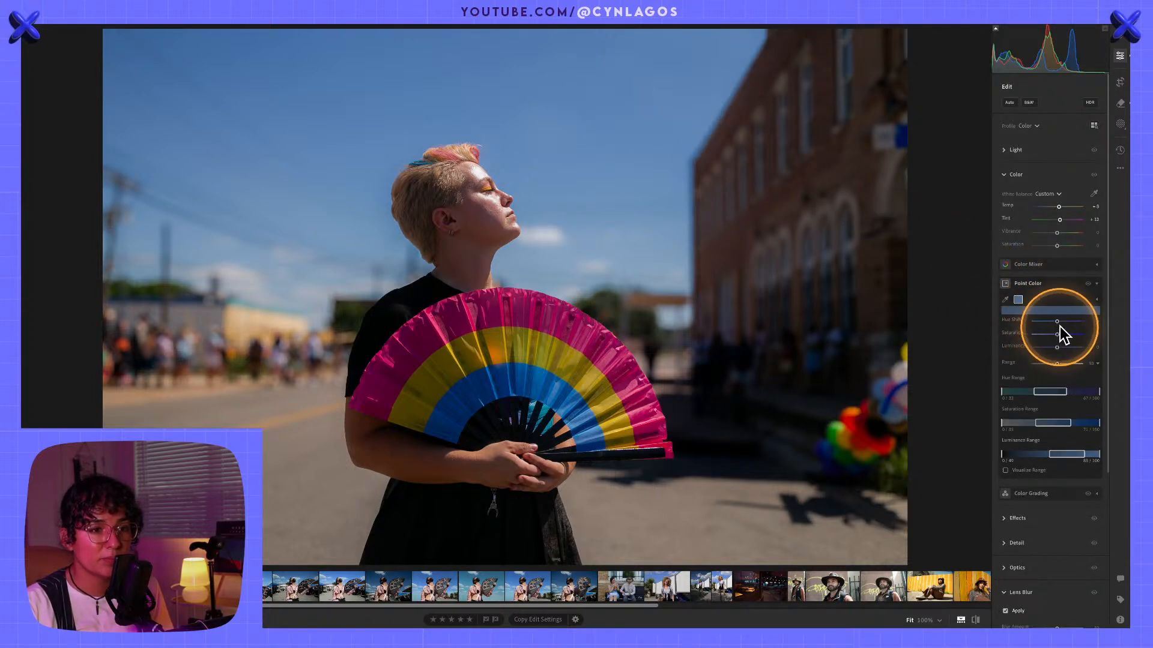
left_click_drag(1057, 321, 1045, 321)
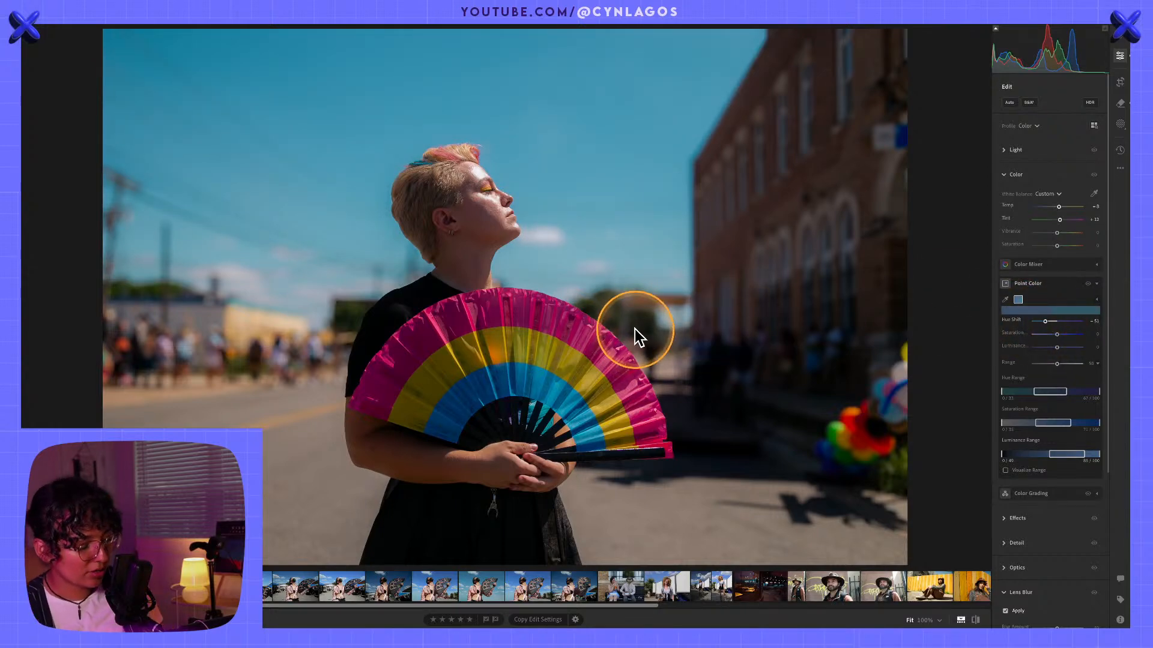
Step: View the pink, yellow and blue fan portrait full screen and compare its edit with the original
key("f")
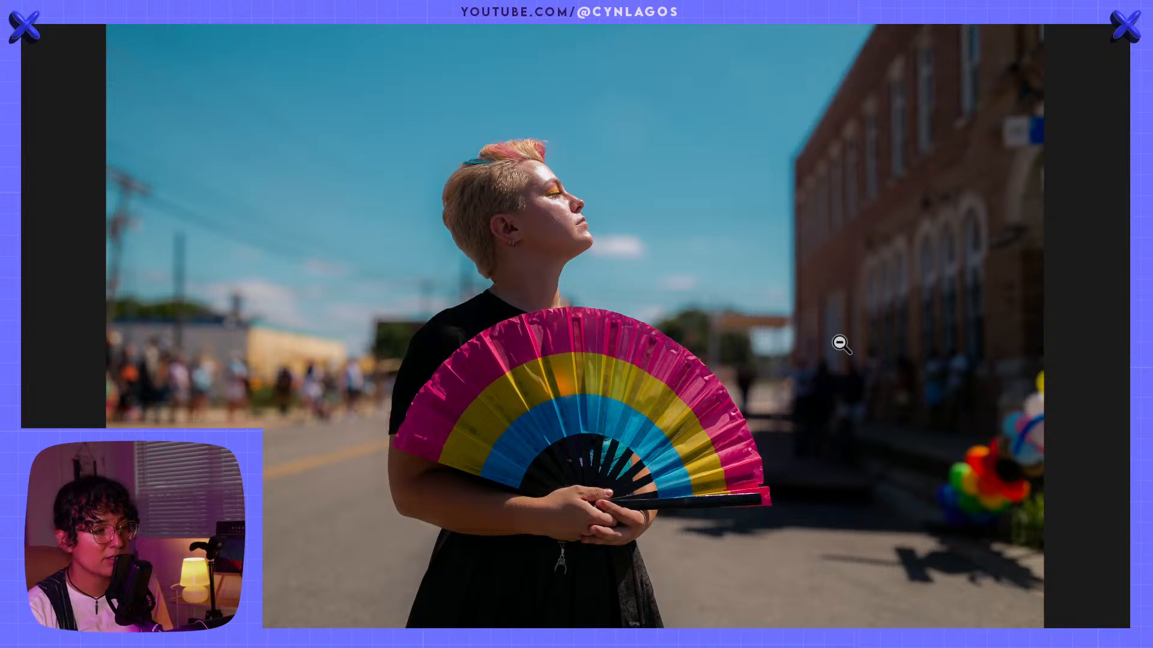
key("backslash")
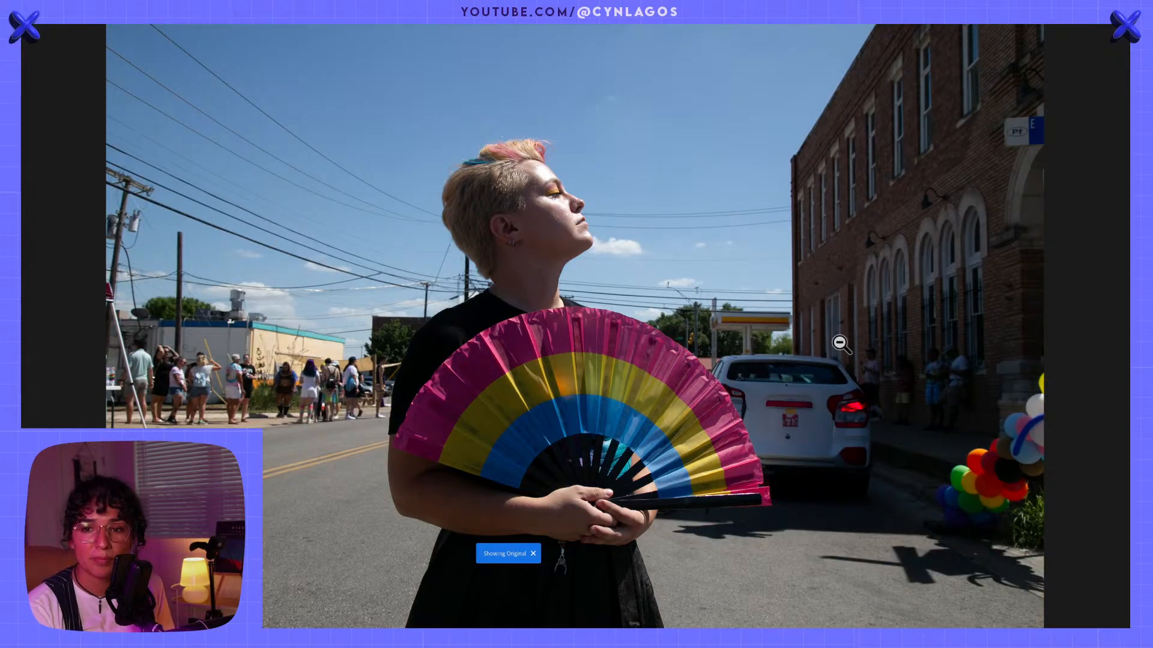
key("backslash")
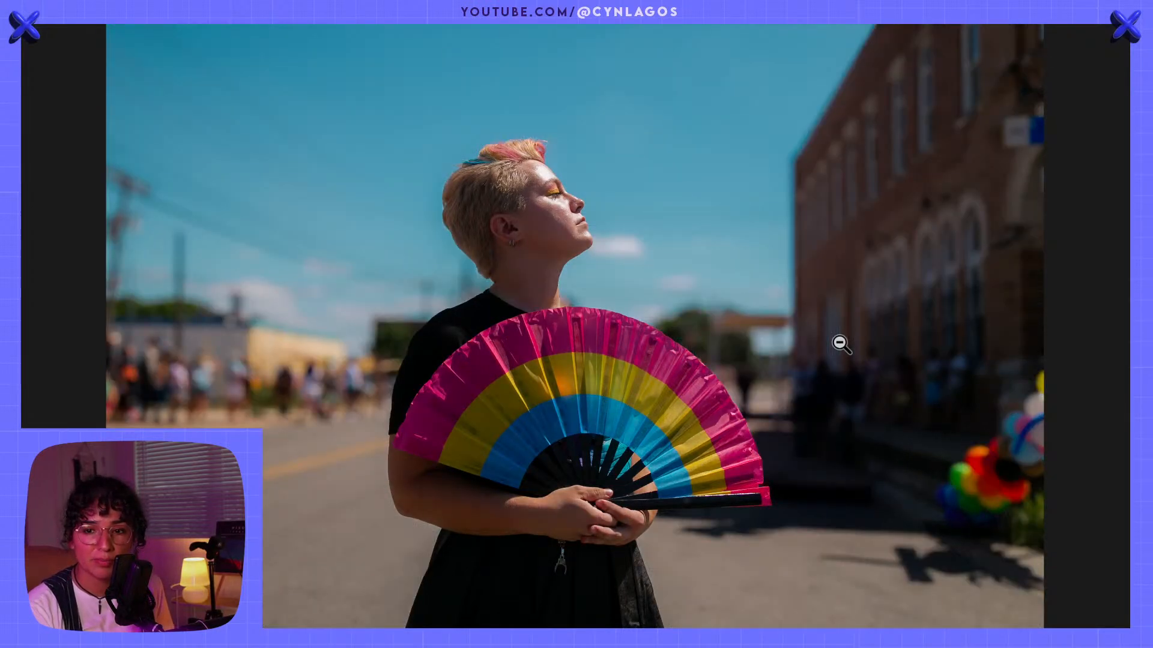